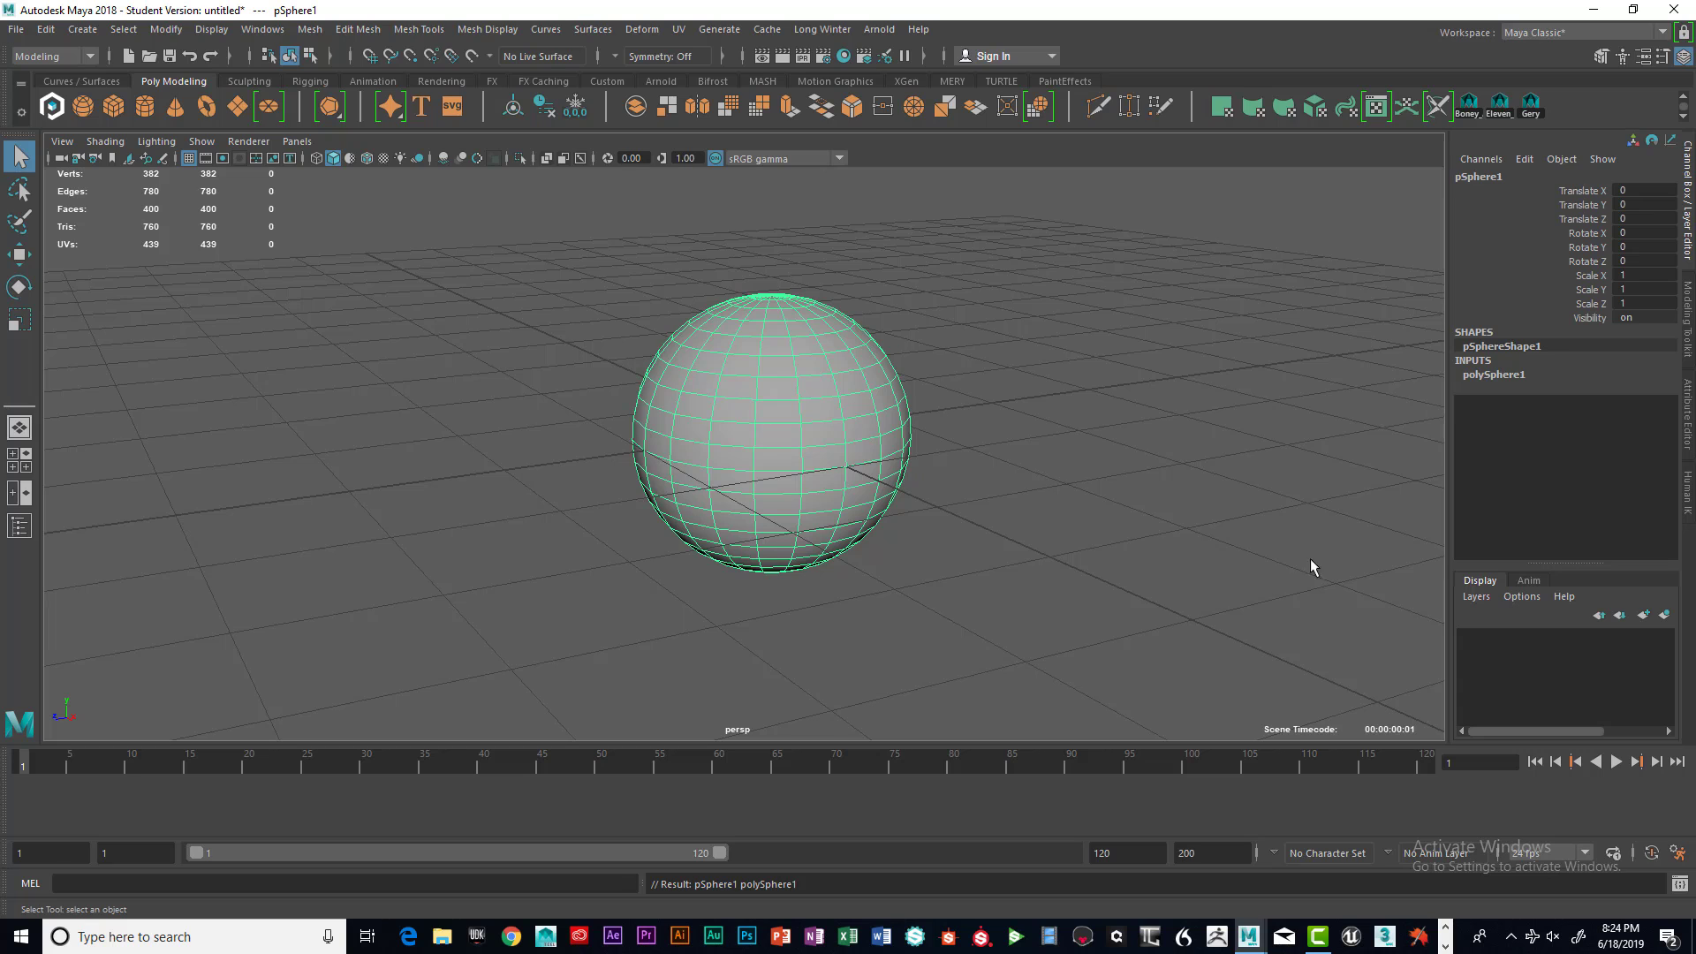
Open the sphere's creation inputs and set Subdivisions Axis and Subdivisions Height to 48
{"action": "left_click", "coordinate": [1522, 373]}
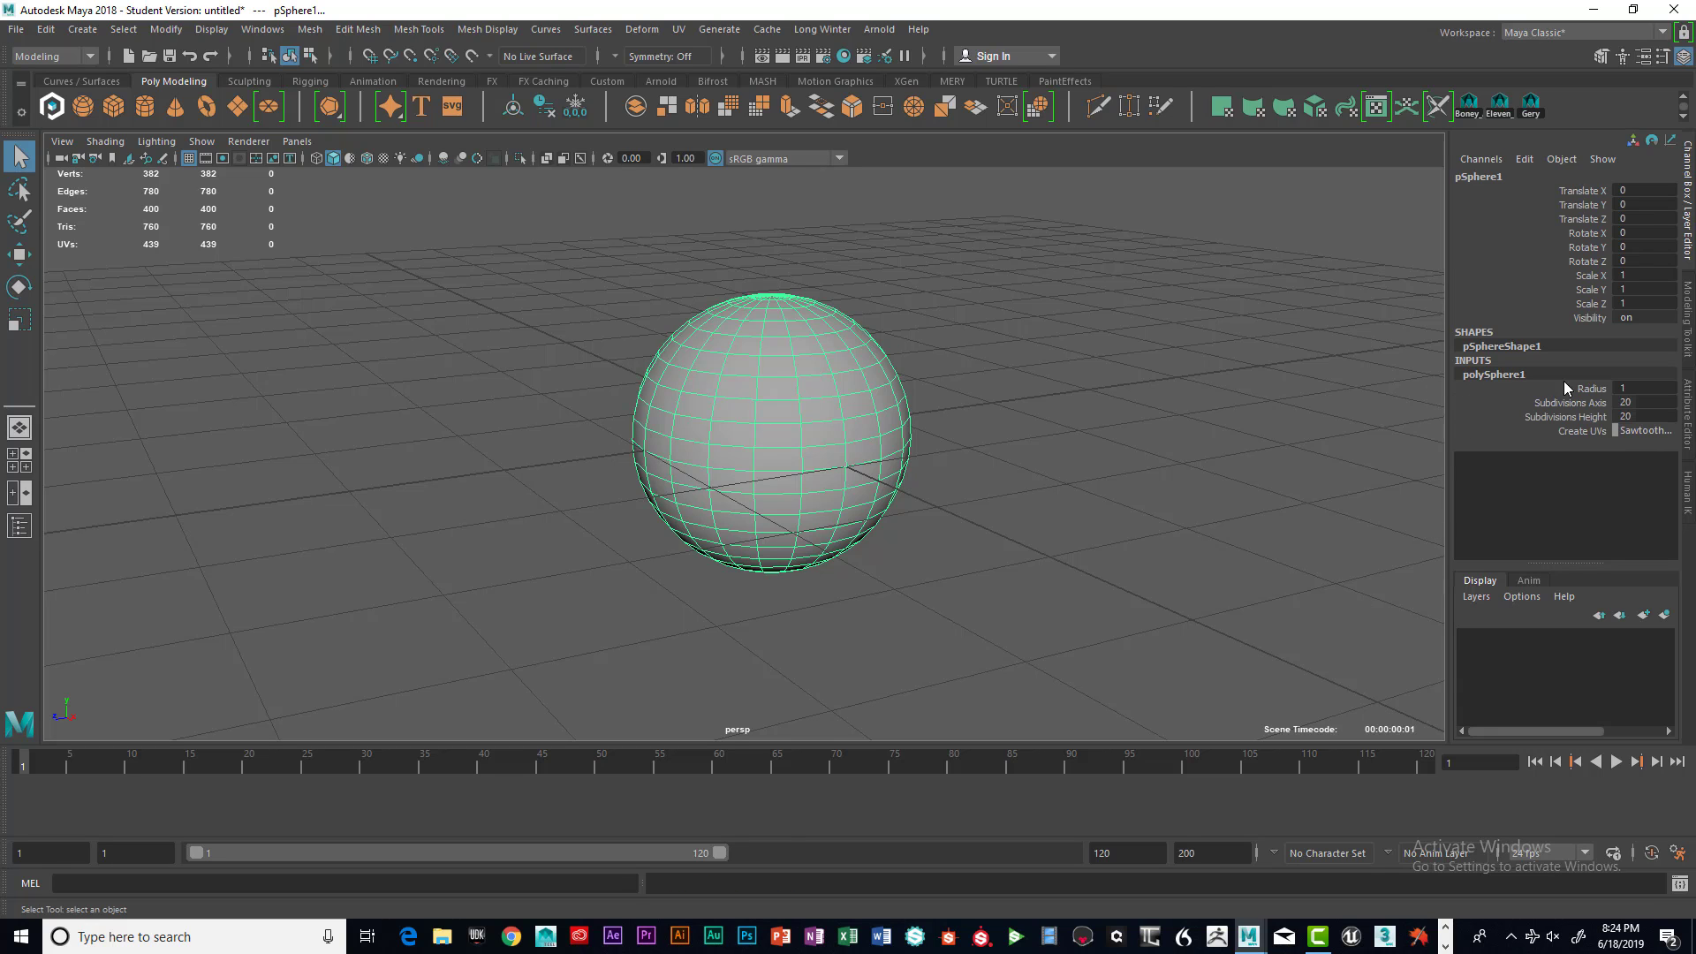
{"action": "mouse_move", "coordinate": [1643, 400]}
{"action": "left_mouse_down", "text": "ctrl"}
{"action": "mouse_move", "coordinate": [1618, 401]}
{"action": "mouse_move", "coordinate": [1676, 402]}
{"action": "mouse_move", "coordinate": [1658, 402]}
{"action": "left_mouse_up", "text": "ctrl"}
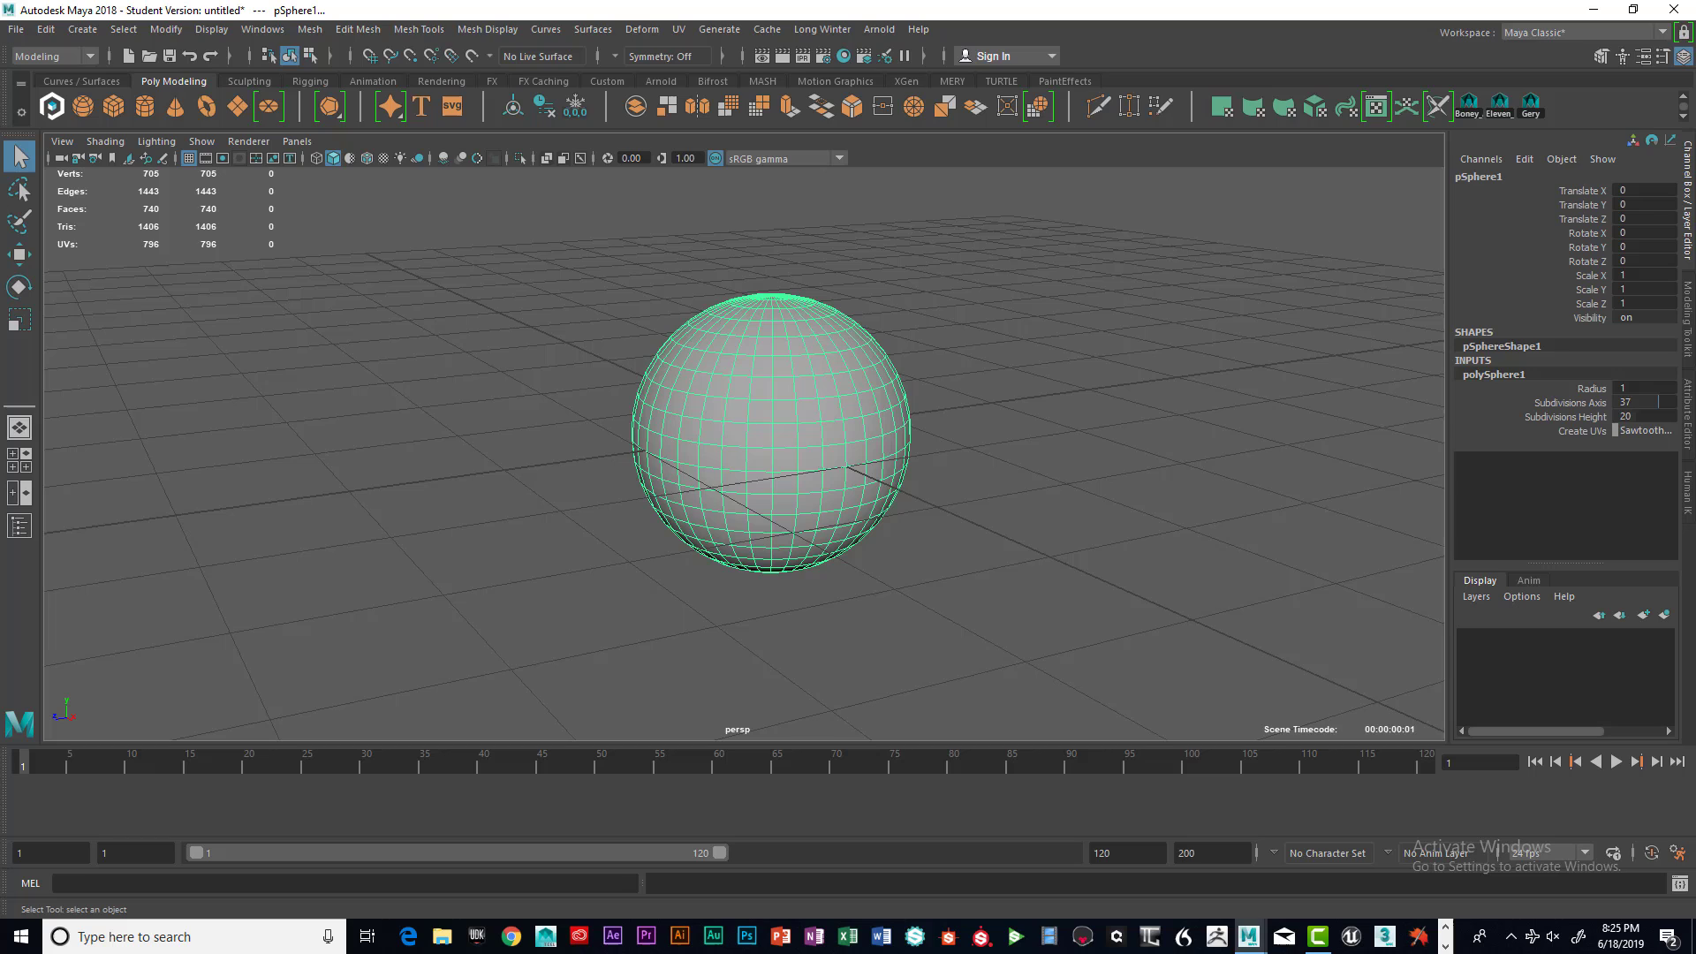
{"action": "double_click", "coordinate": [1632, 403]}
{"action": "type", "text": "48"}
{"action": "key", "text": "Return"}
{"action": "double_click", "coordinate": [1646, 415]}
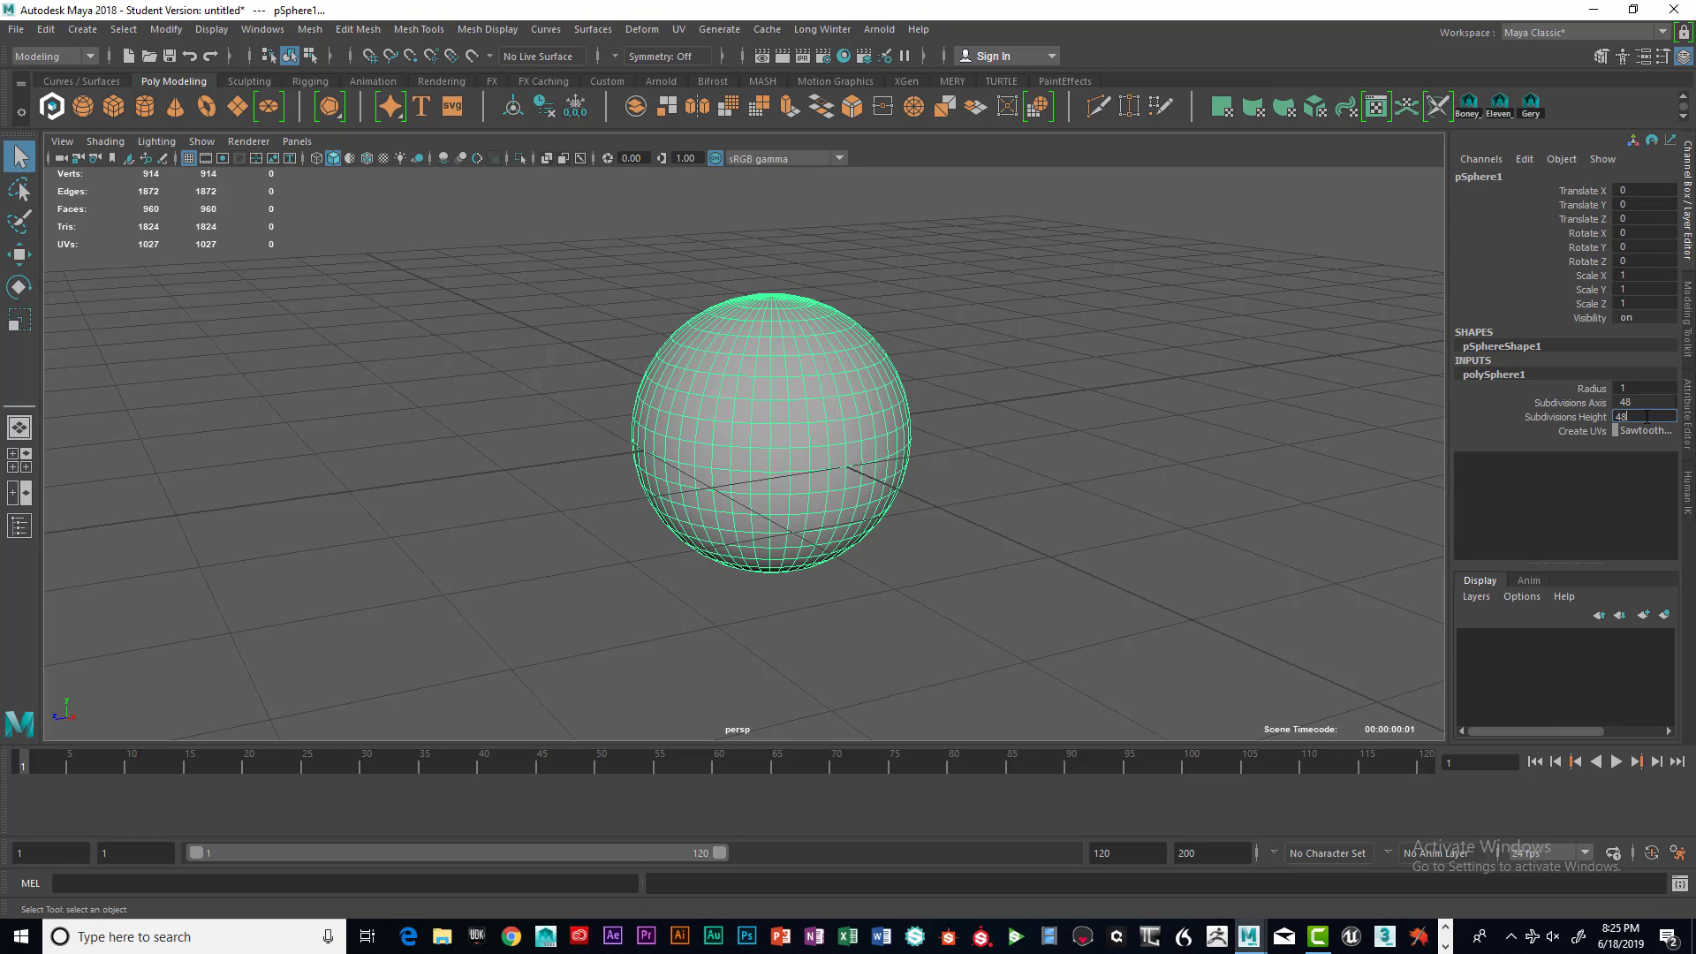
{"action": "key", "text": "Return"}
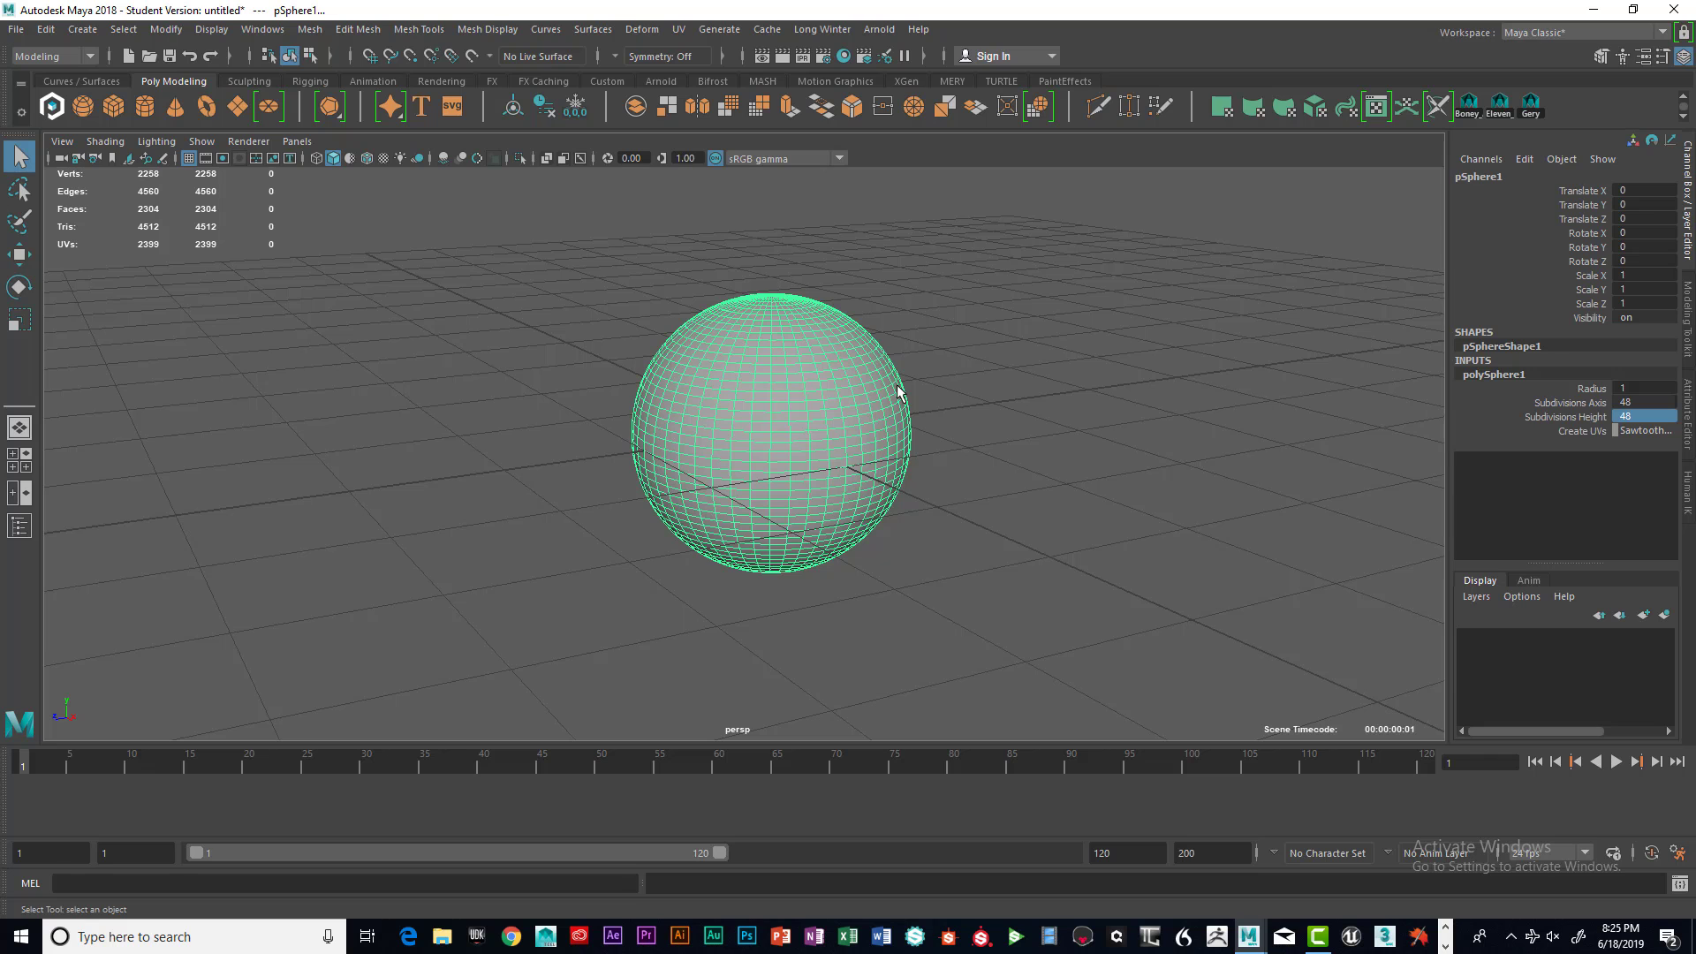
Insert a horizontal edge loop across the upper half of the sphere with the Insert Edge Loop Tool
{"action": "left_click_drag", "start_coordinate": [883, 442], "coordinate": [918, 437], "text": "alt"}
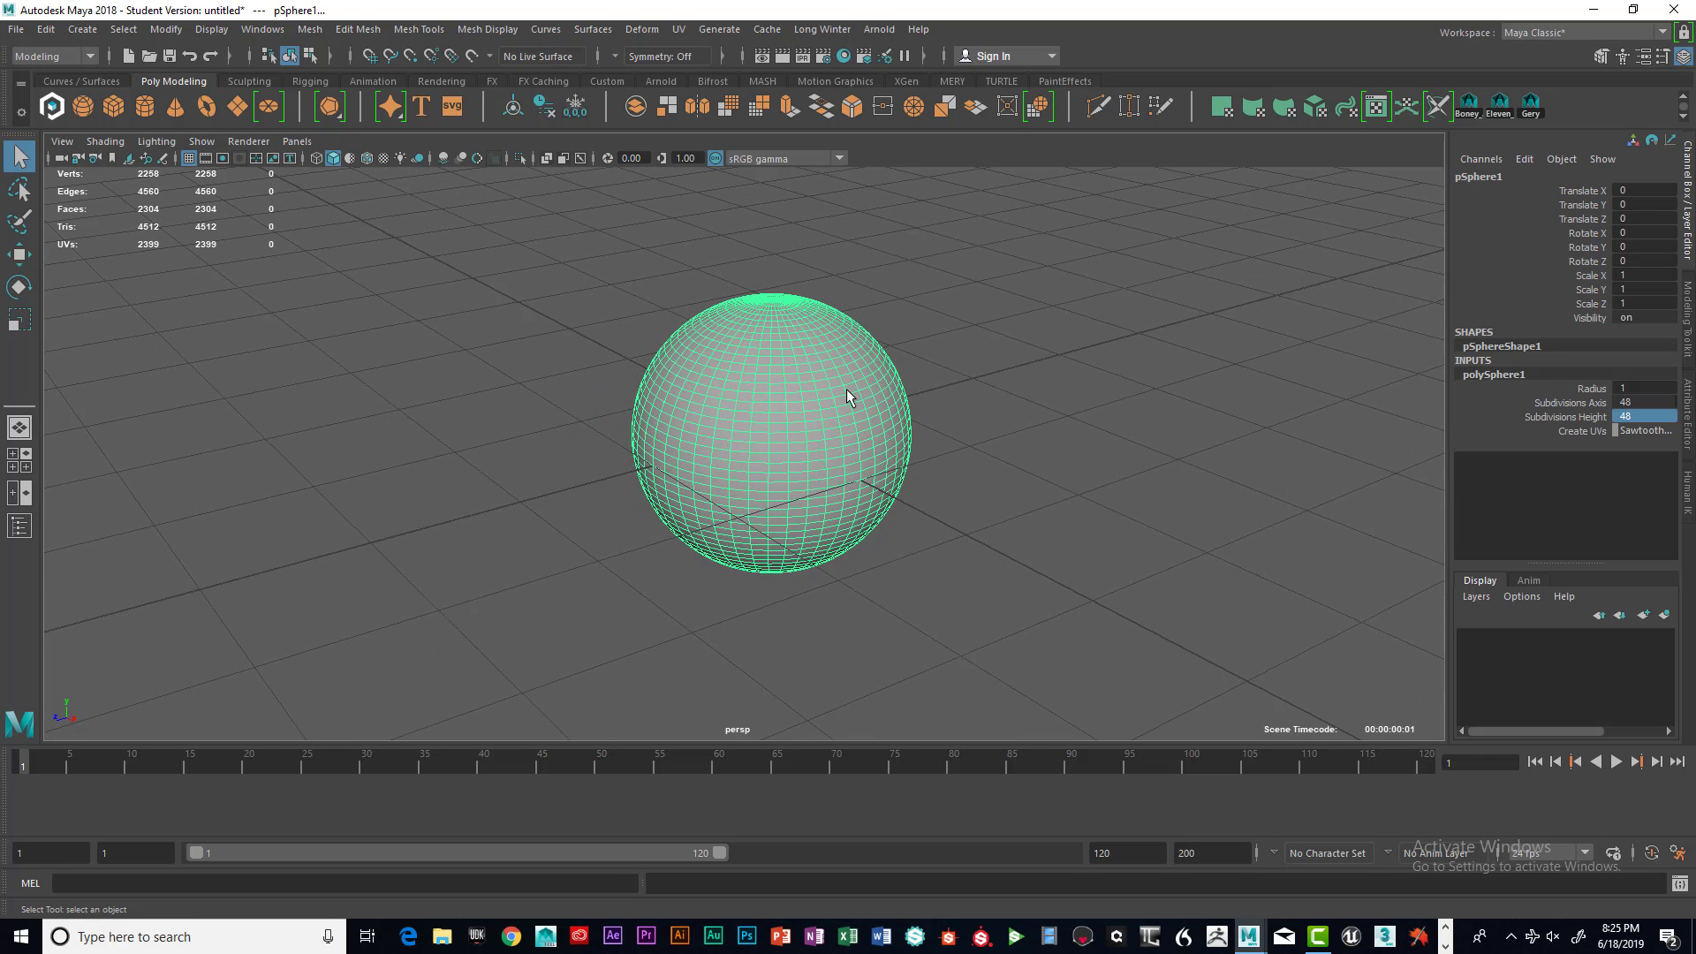
{"action": "right_click", "coordinate": [808, 358], "text": "shift"}
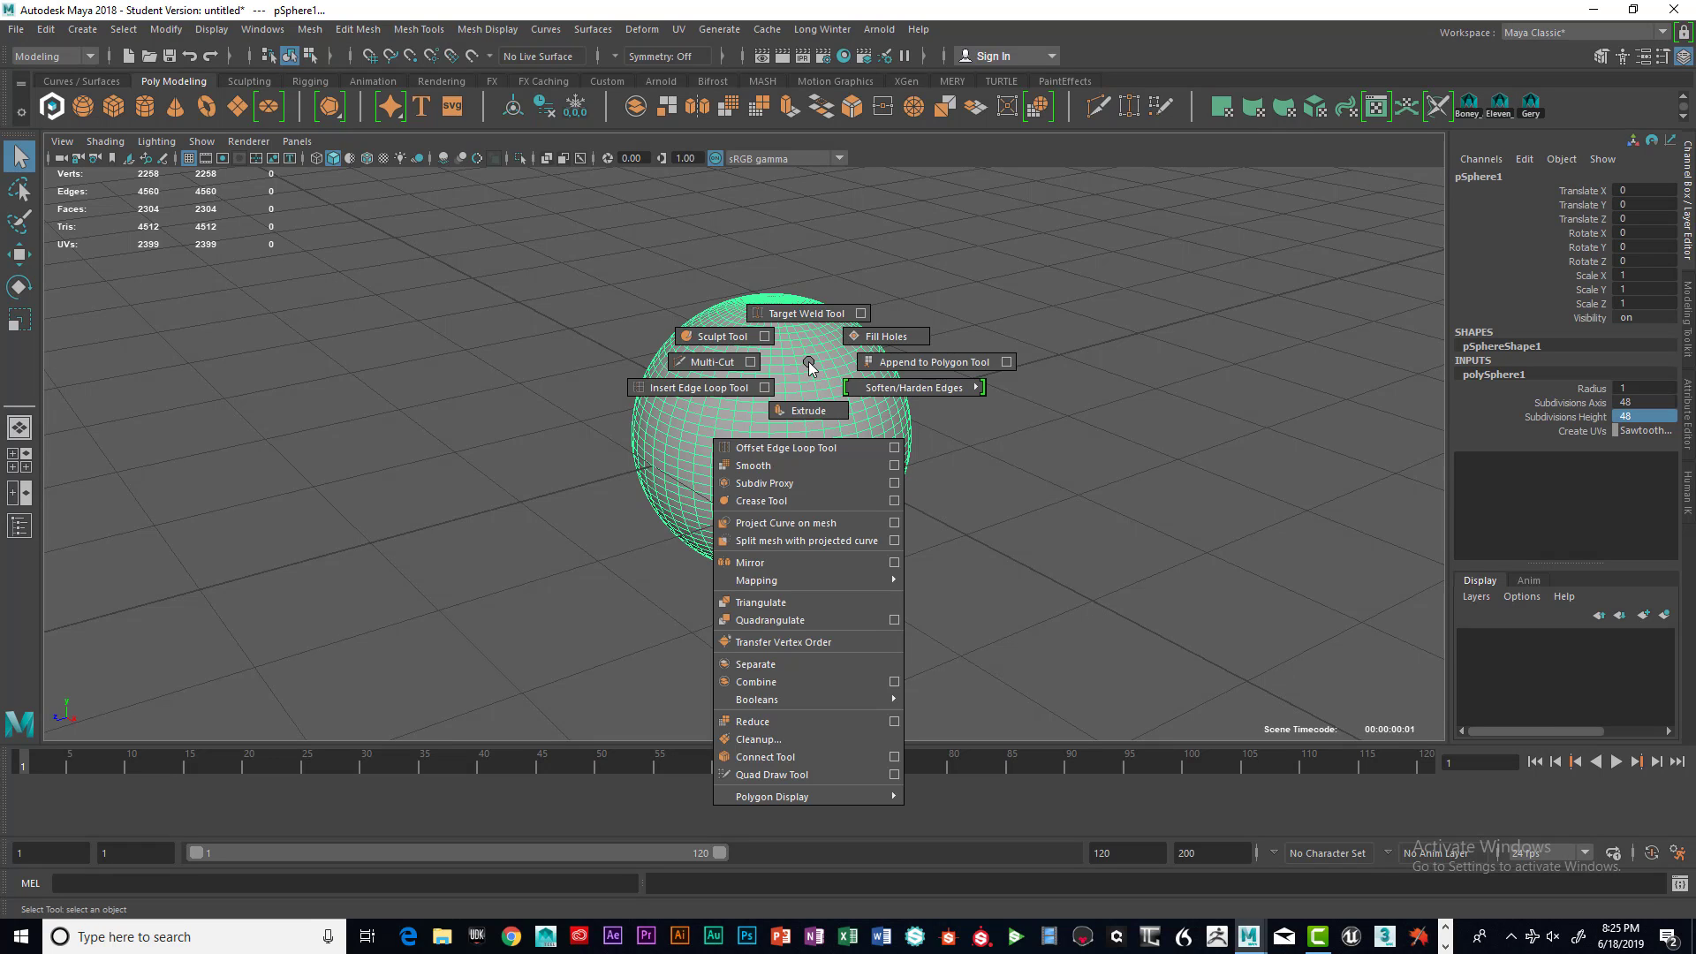
{"action": "left_click", "coordinate": [740, 386]}
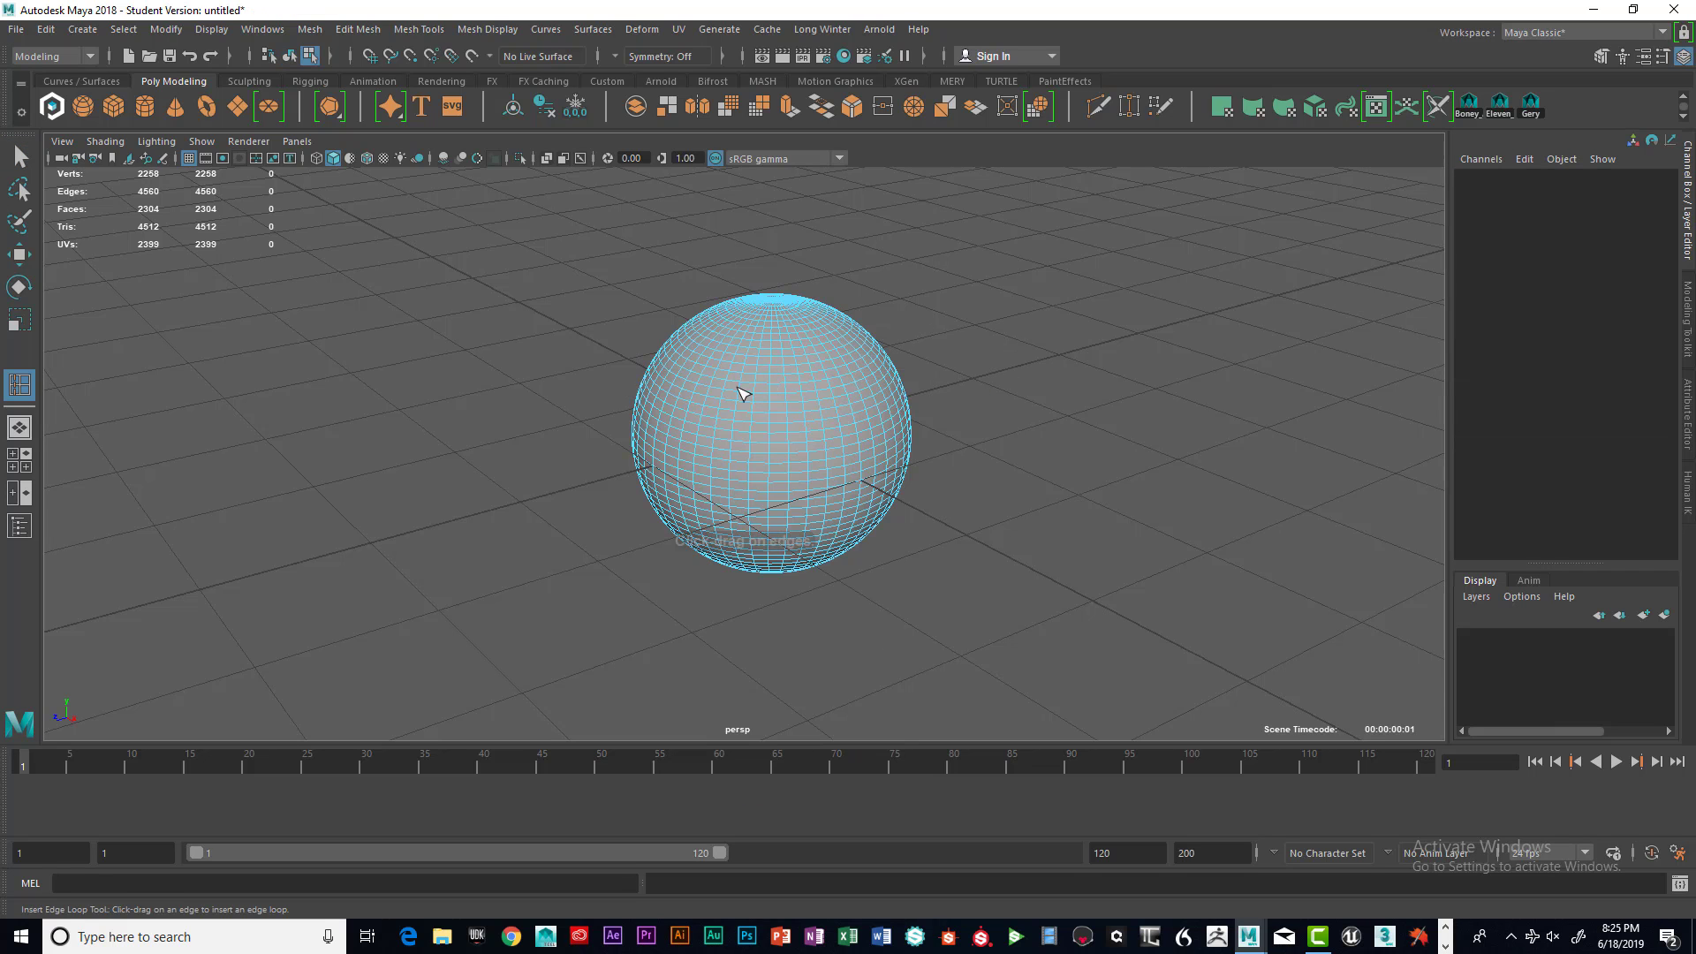
{"action": "scroll", "coordinate": [764, 447], "scroll_direction": "up", "scroll_amount": 8}
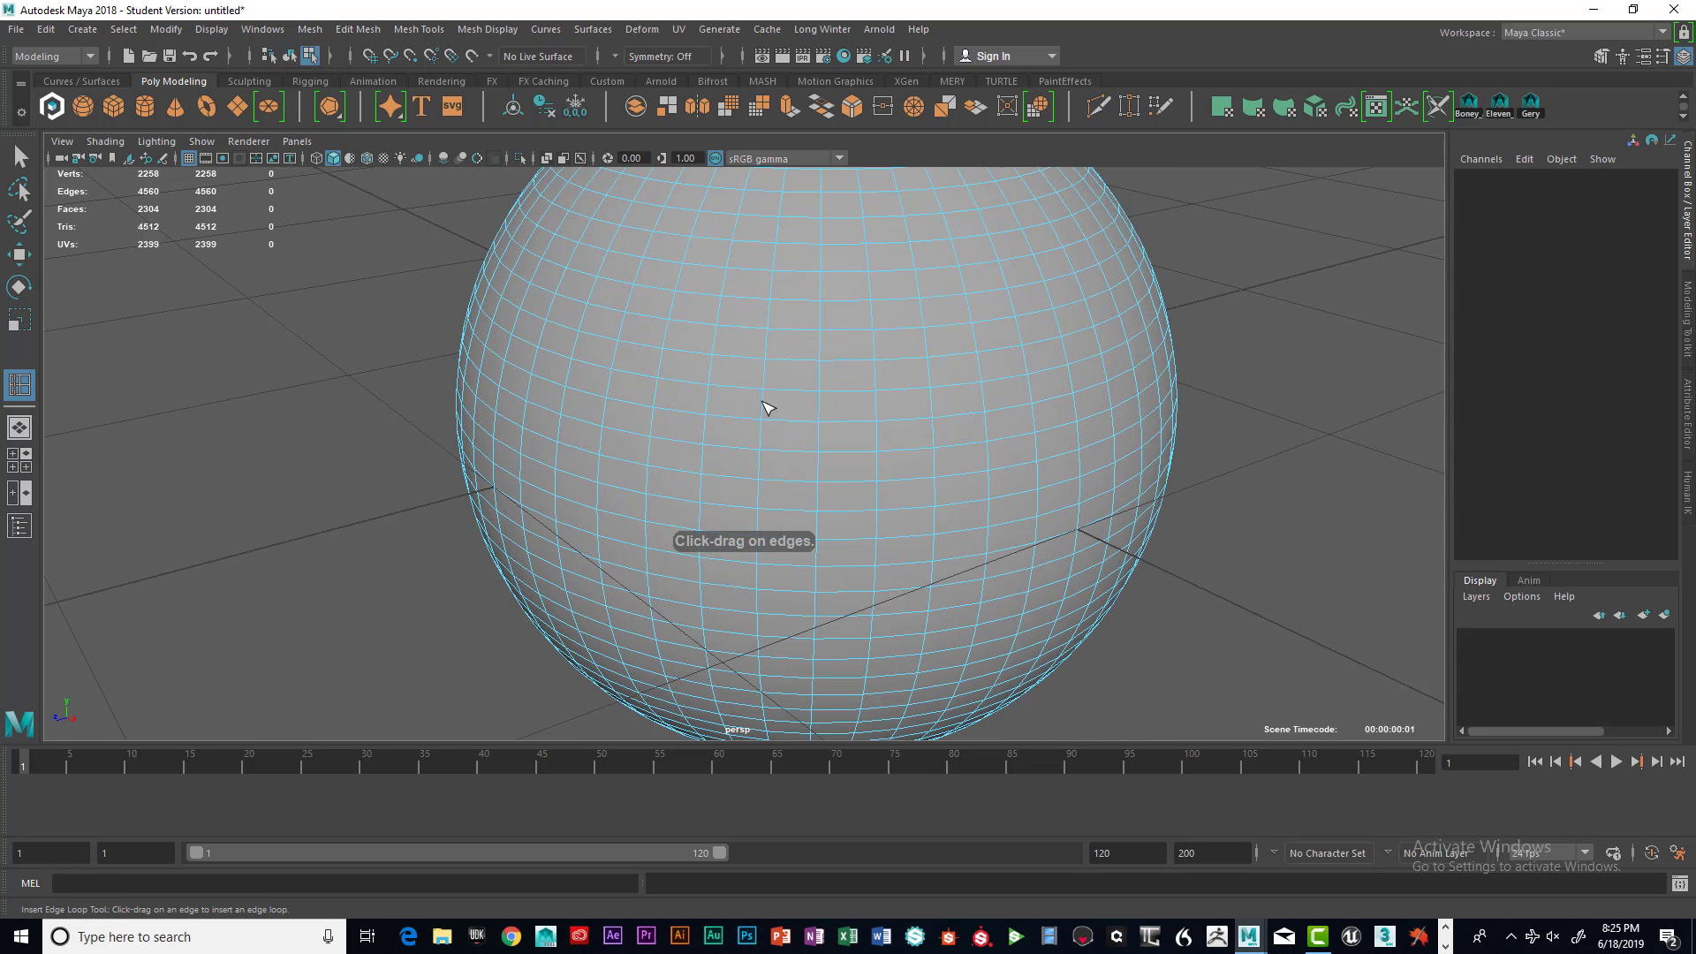
{"action": "mouse_move", "coordinate": [766, 408]}
{"action": "left_mouse_down"}
{"action": "mouse_move", "coordinate": [766, 426]}
{"action": "mouse_move", "coordinate": [777, 385]}
{"action": "mouse_move", "coordinate": [772, 432]}
{"action": "mouse_move", "coordinate": [777, 408]}
{"action": "left_mouse_up"}
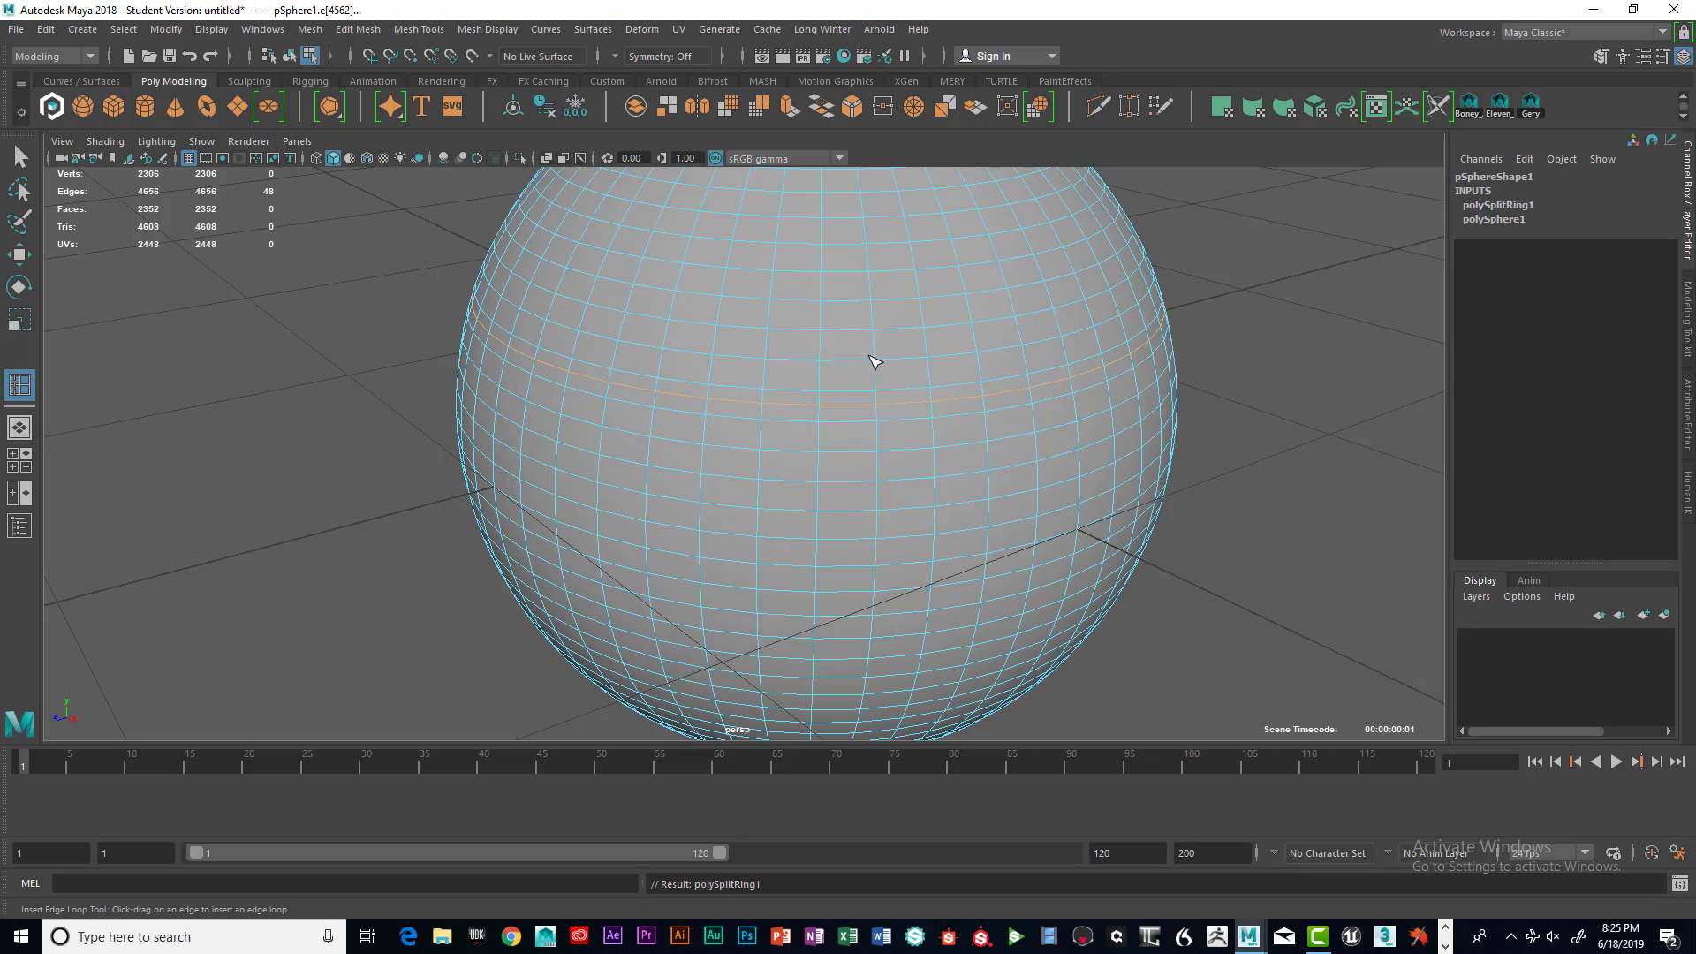
Reselect the sphere as a whole object with the Select tool
{"action": "right_click_drag", "start_coordinate": [637, 288], "coordinate": [643, 394]}
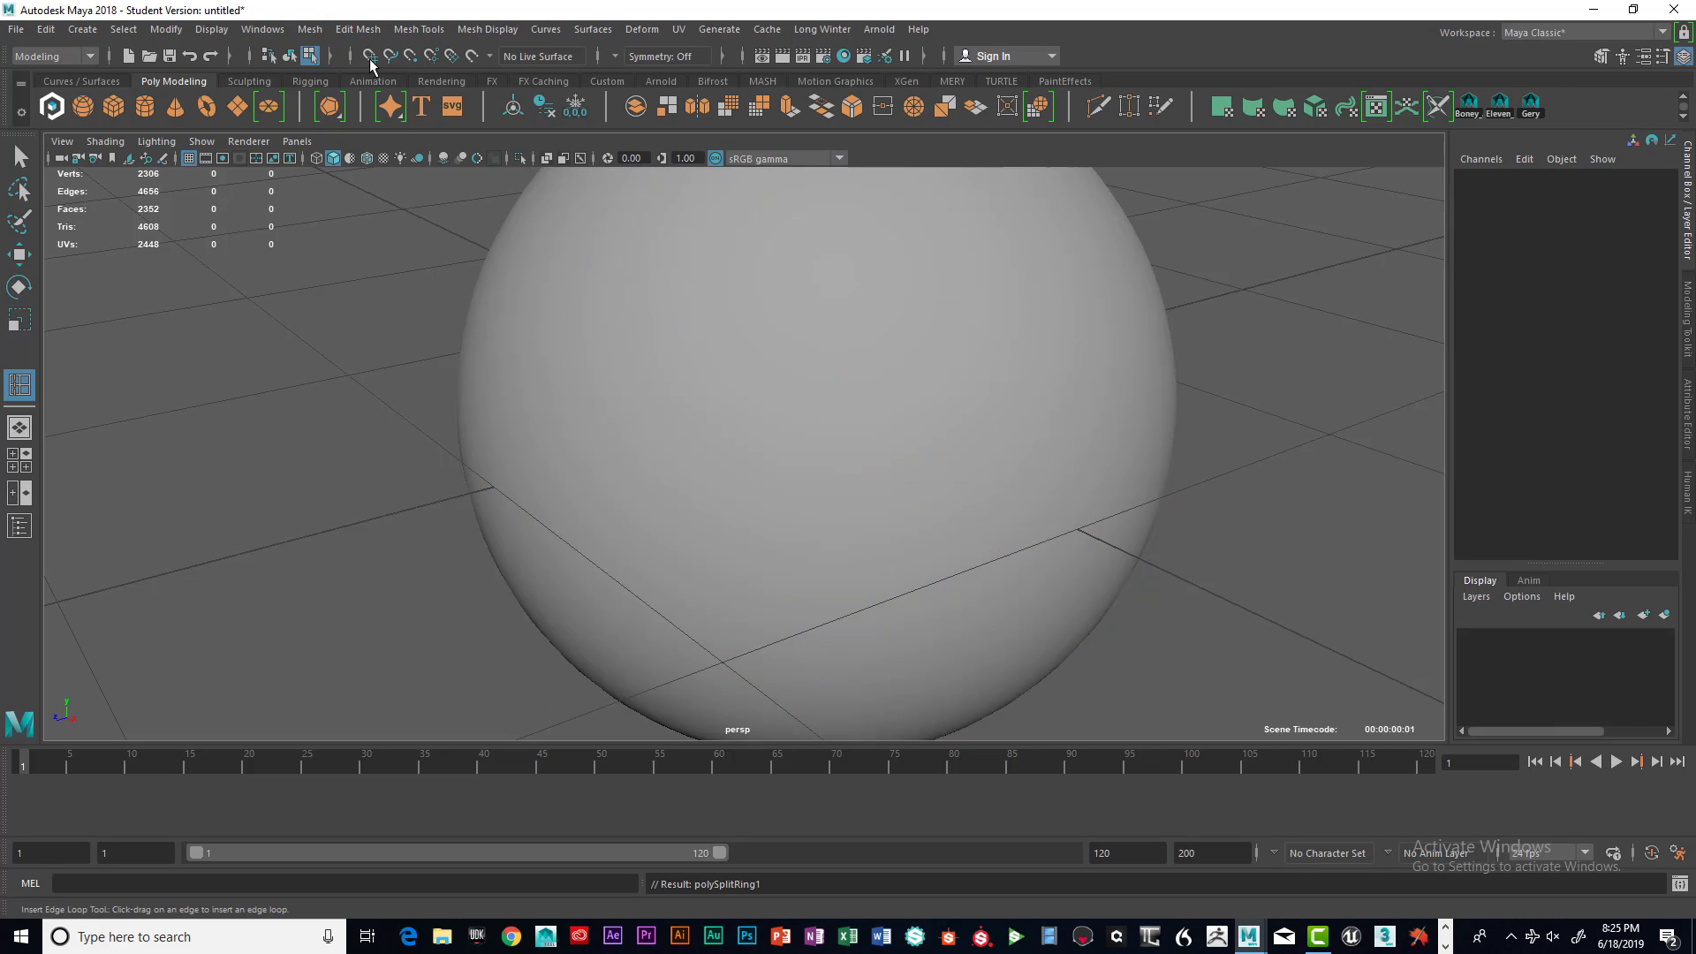
{"action": "left_click", "coordinate": [290, 56]}
{"action": "left_click", "coordinate": [706, 424]}
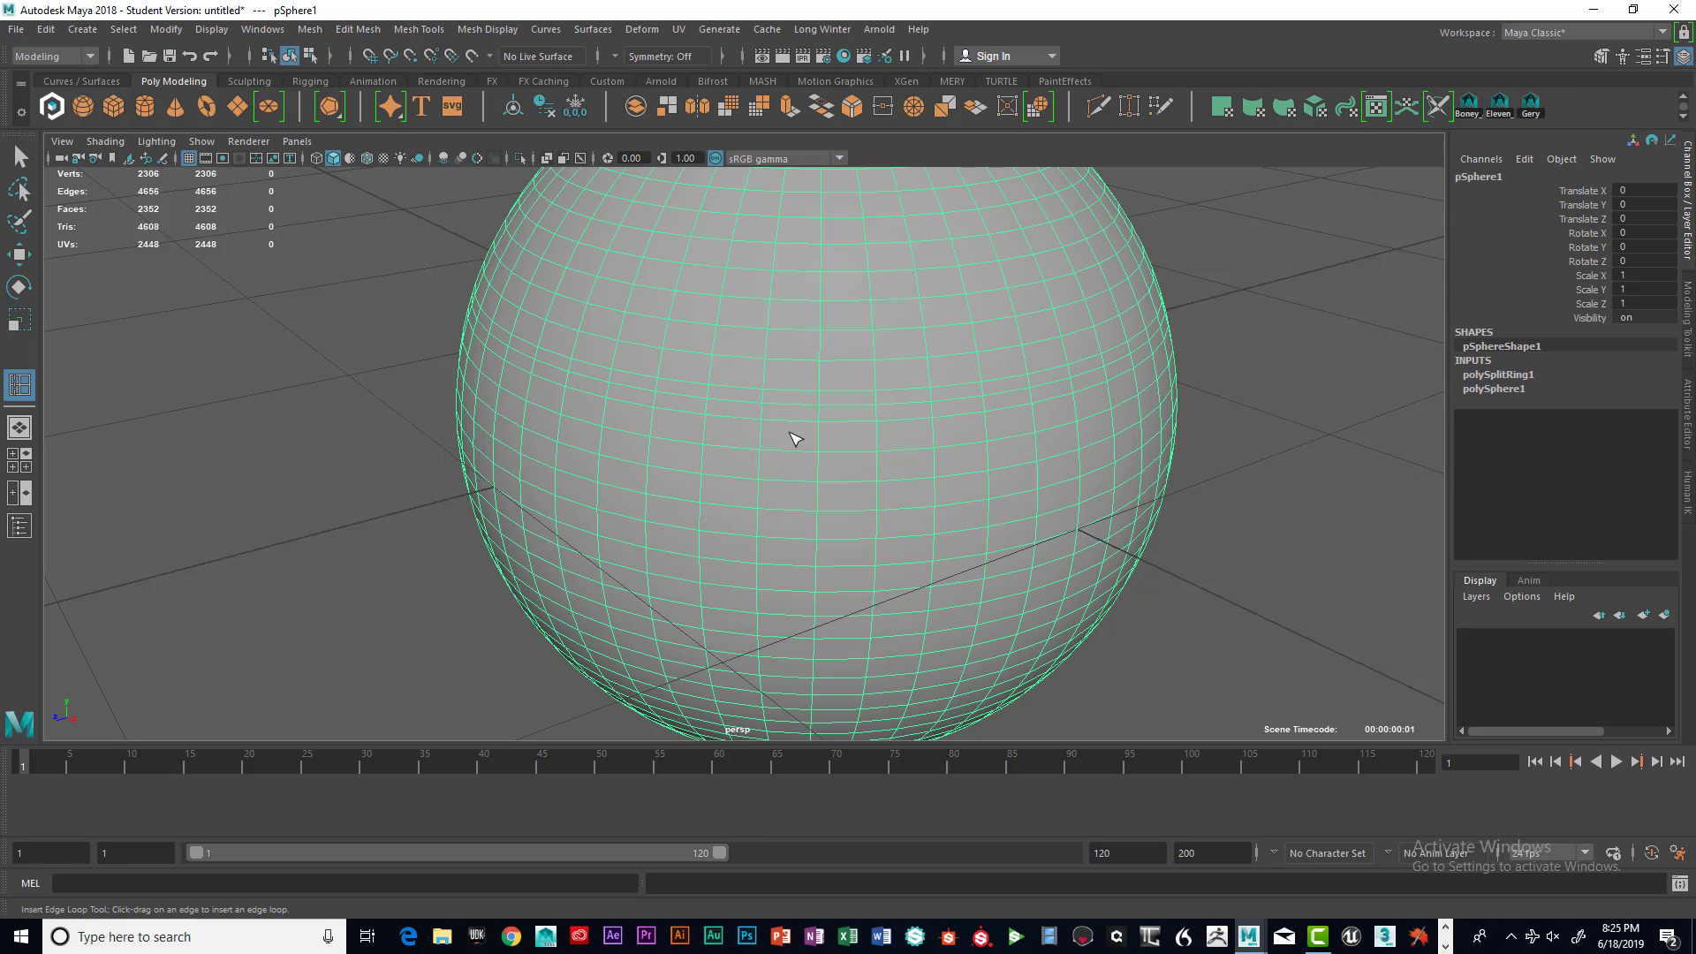
{"action": "key", "text": "q"}
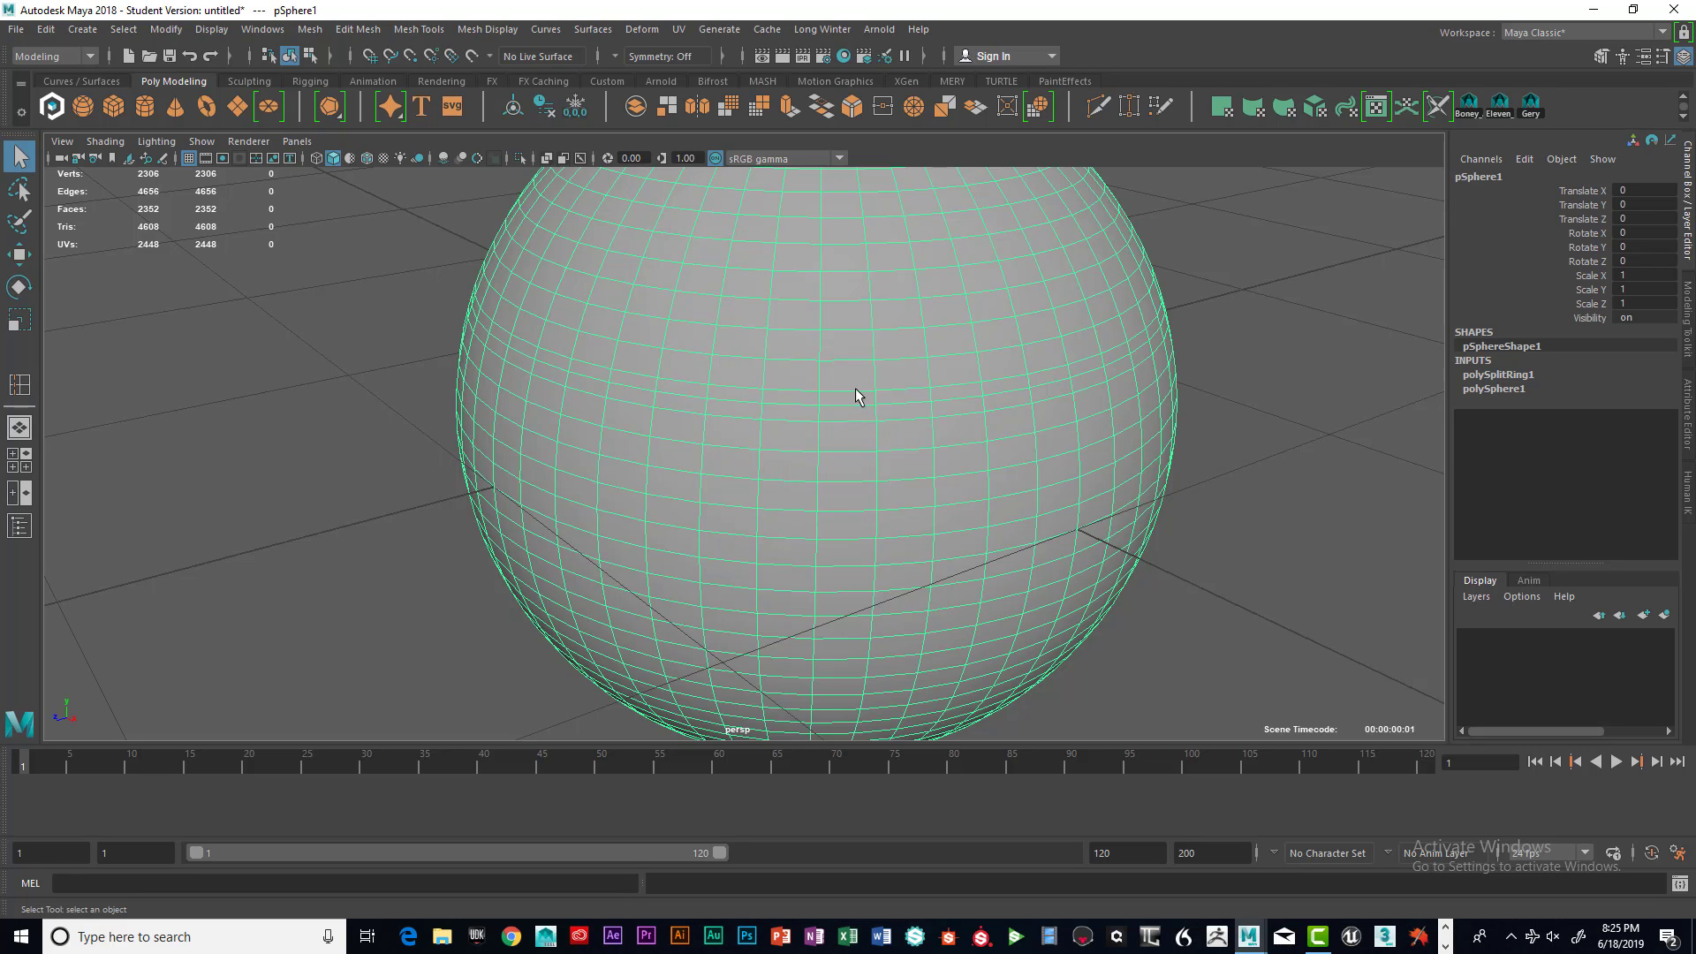
Cut a closed outline of points around the sphere's upper front area with the Multi-Cut tool, removing one misplaced point
{"action": "right_click", "coordinate": [826, 325], "text": "shift"}
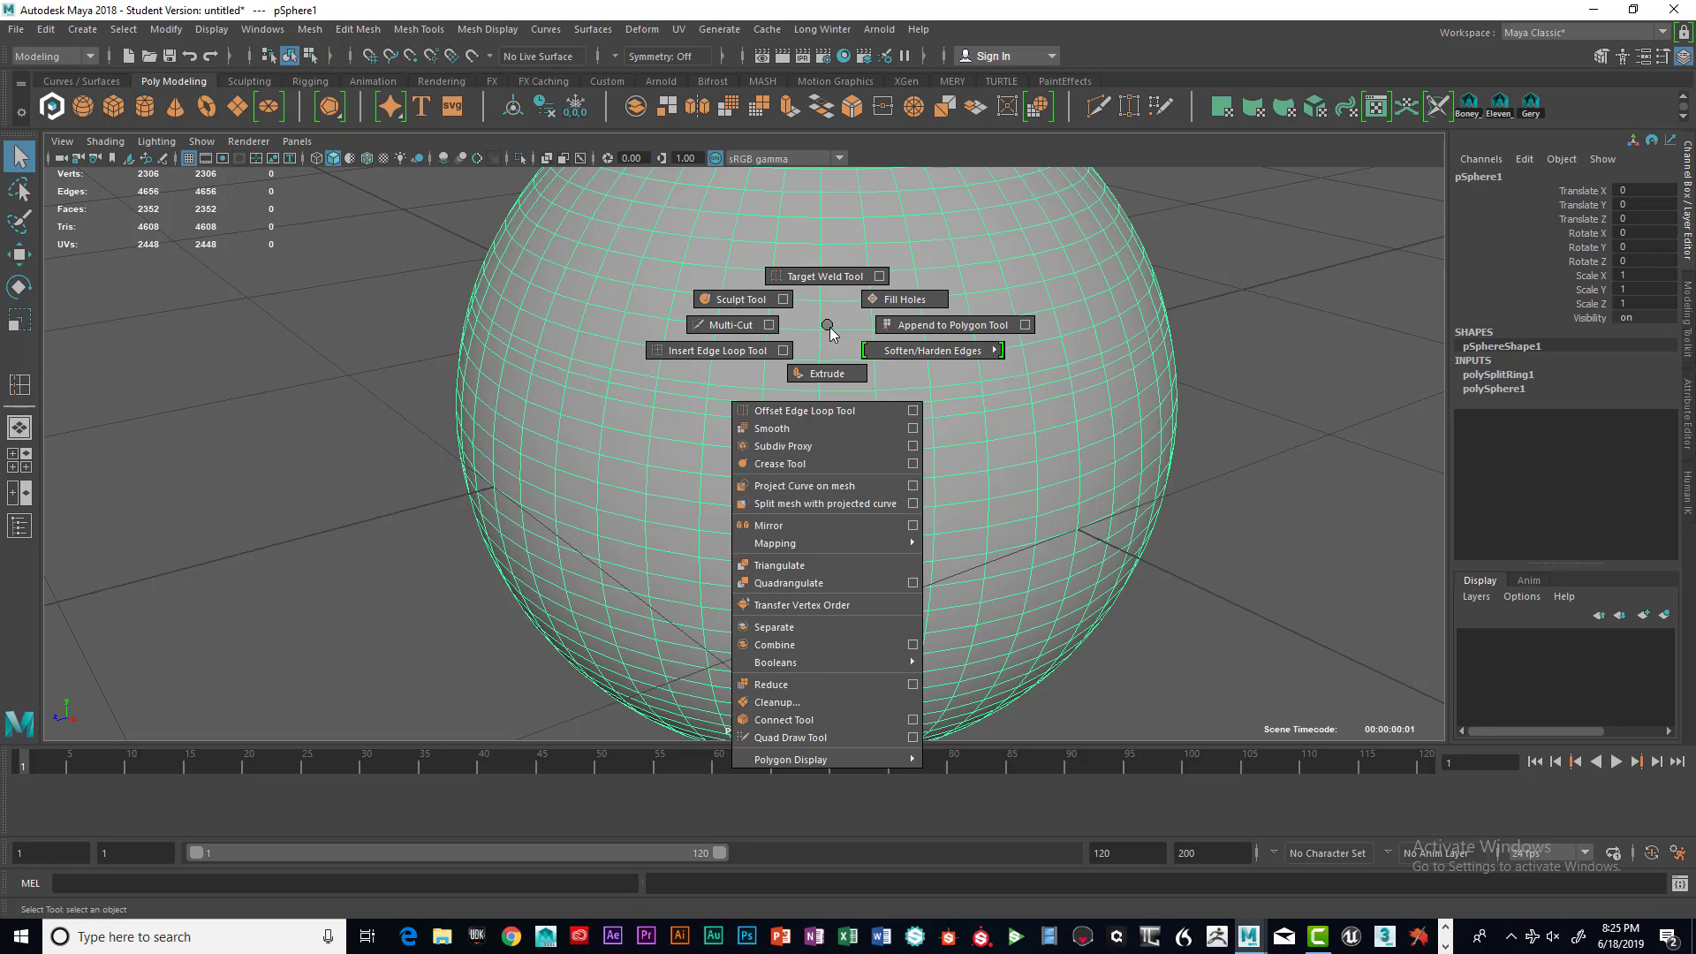
{"action": "left_click", "coordinate": [738, 326]}
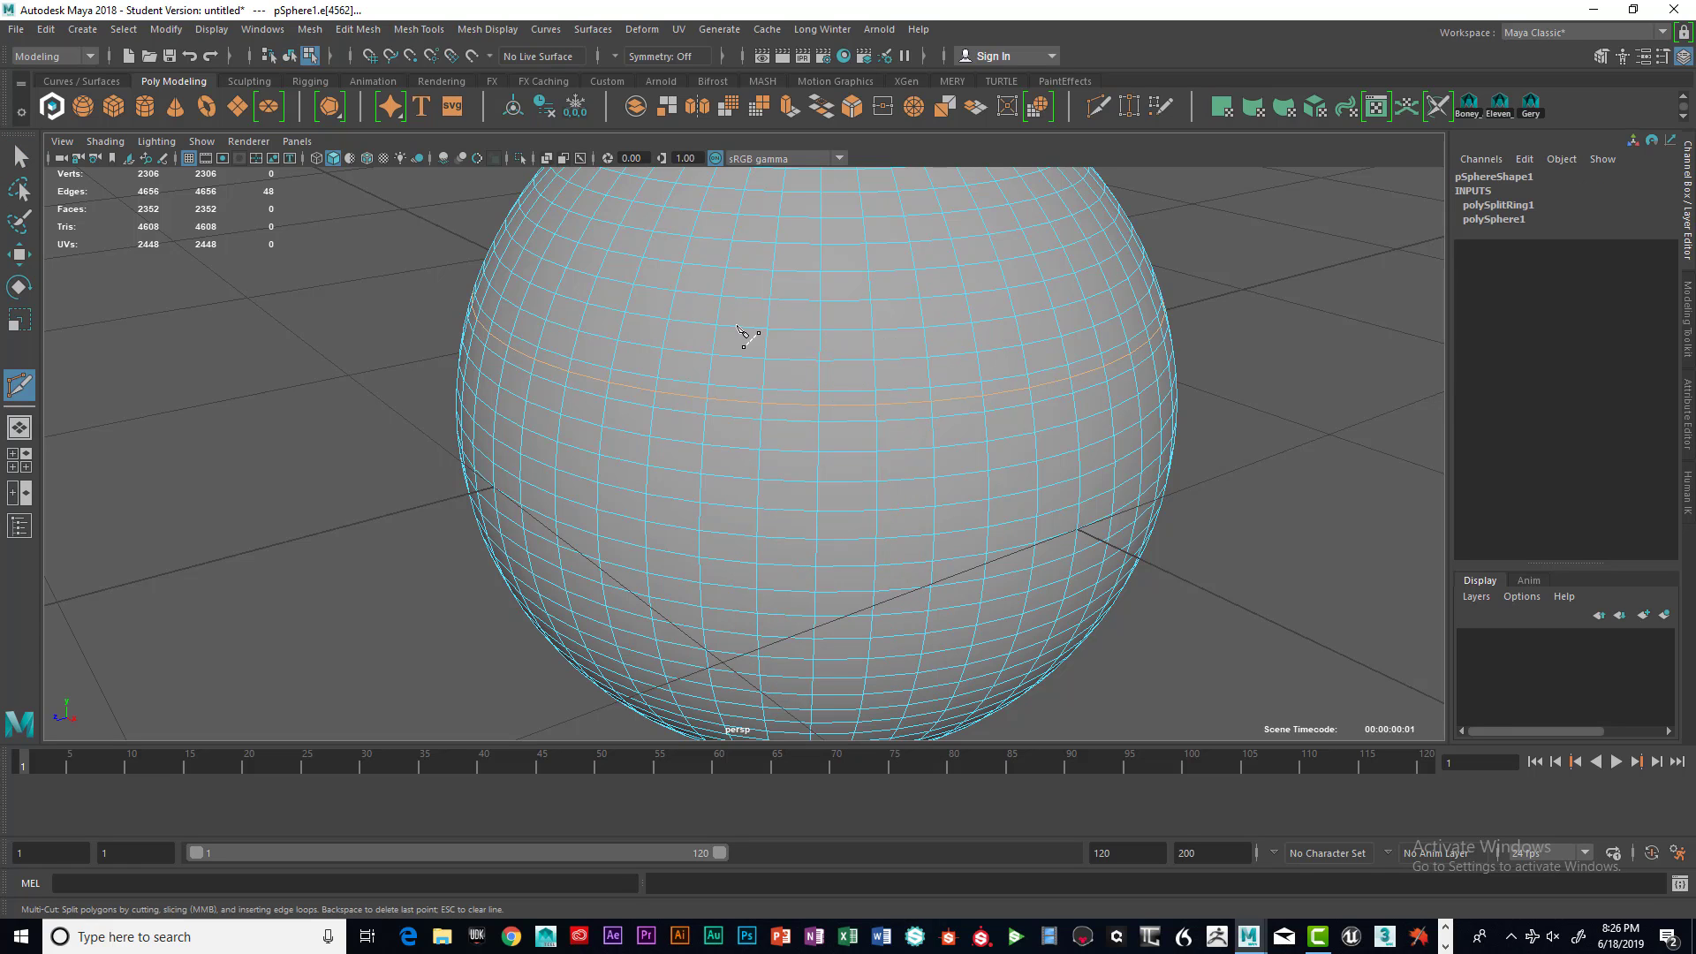
{"action": "left_click", "coordinate": [820, 361]}
{"action": "left_click", "coordinate": [764, 376]}
{"action": "left_click", "coordinate": [738, 388]}
{"action": "left_click", "coordinate": [712, 367]}
{"action": "key", "text": "BackSpace"}
{"action": "left_click", "coordinate": [689, 351]}
{"action": "left_click", "coordinate": [665, 334]}
{"action": "left_click", "coordinate": [688, 321]}
{"action": "left_click", "coordinate": [694, 295]}
{"action": "left_click", "coordinate": [695, 264]}
{"action": "left_click", "coordinate": [686, 247]}
{"action": "left_click", "coordinate": [664, 233]}
{"action": "left_click", "coordinate": [675, 206]}
{"action": "left_click", "coordinate": [705, 196]}
{"action": "left_click", "coordinate": [741, 202]}
{"action": "left_click", "coordinate": [781, 205]}
{"action": "left_click", "coordinate": [822, 193]}
{"action": "left_click", "coordinate": [863, 218]}
{"action": "left_click", "coordinate": [843, 243]}
{"action": "left_click", "coordinate": [839, 272]}
{"action": "left_click", "coordinate": [847, 301]}
{"action": "left_click", "coordinate": [856, 330]}
{"action": "key", "text": "Return"}
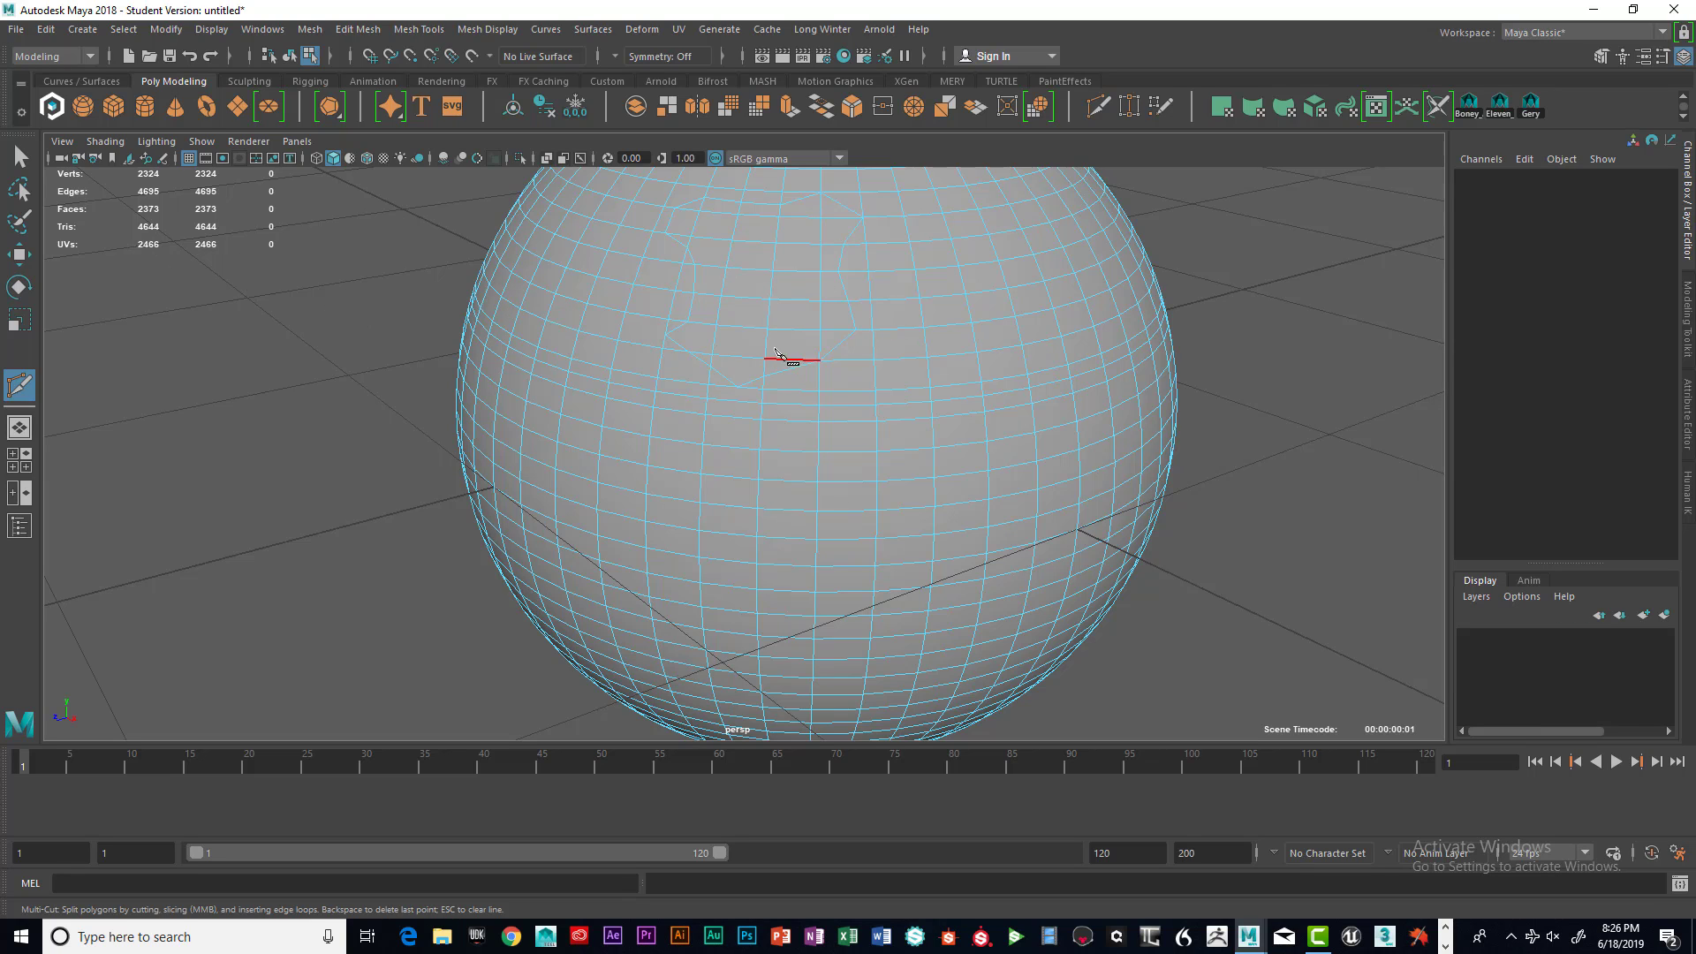
Select the sphere and open the Sculpt Tool settings window
{"action": "key", "text": "q"}
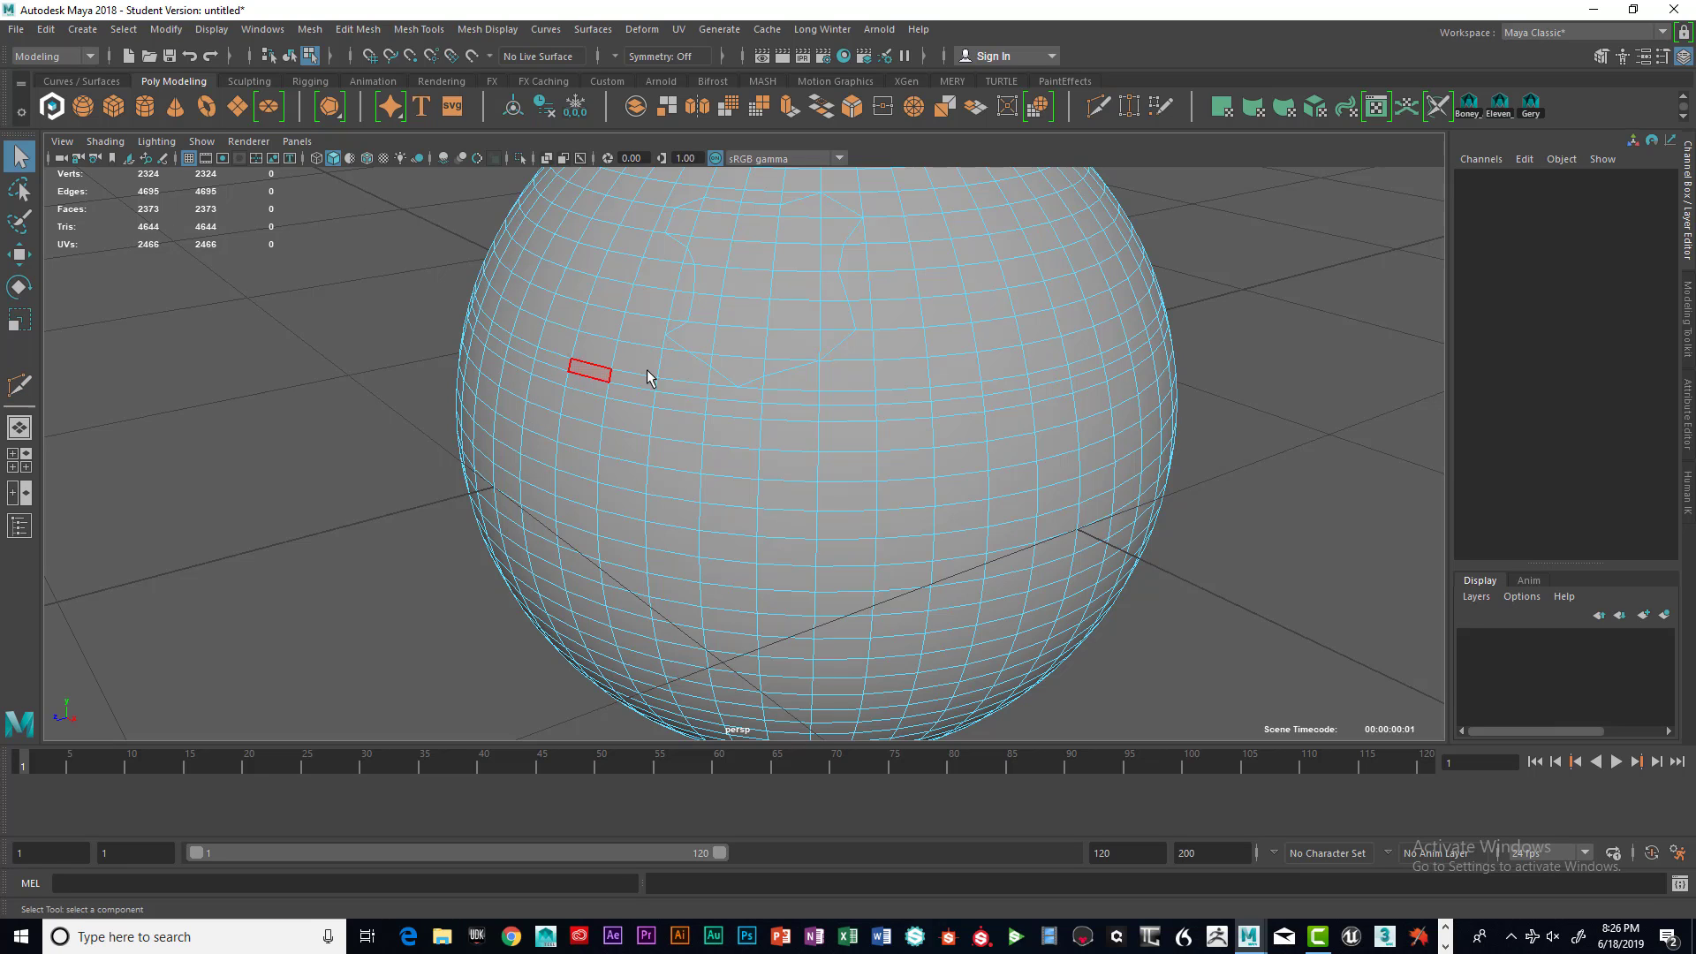
{"action": "right_click_drag", "start_coordinate": [744, 311], "coordinate": [735, 406]}
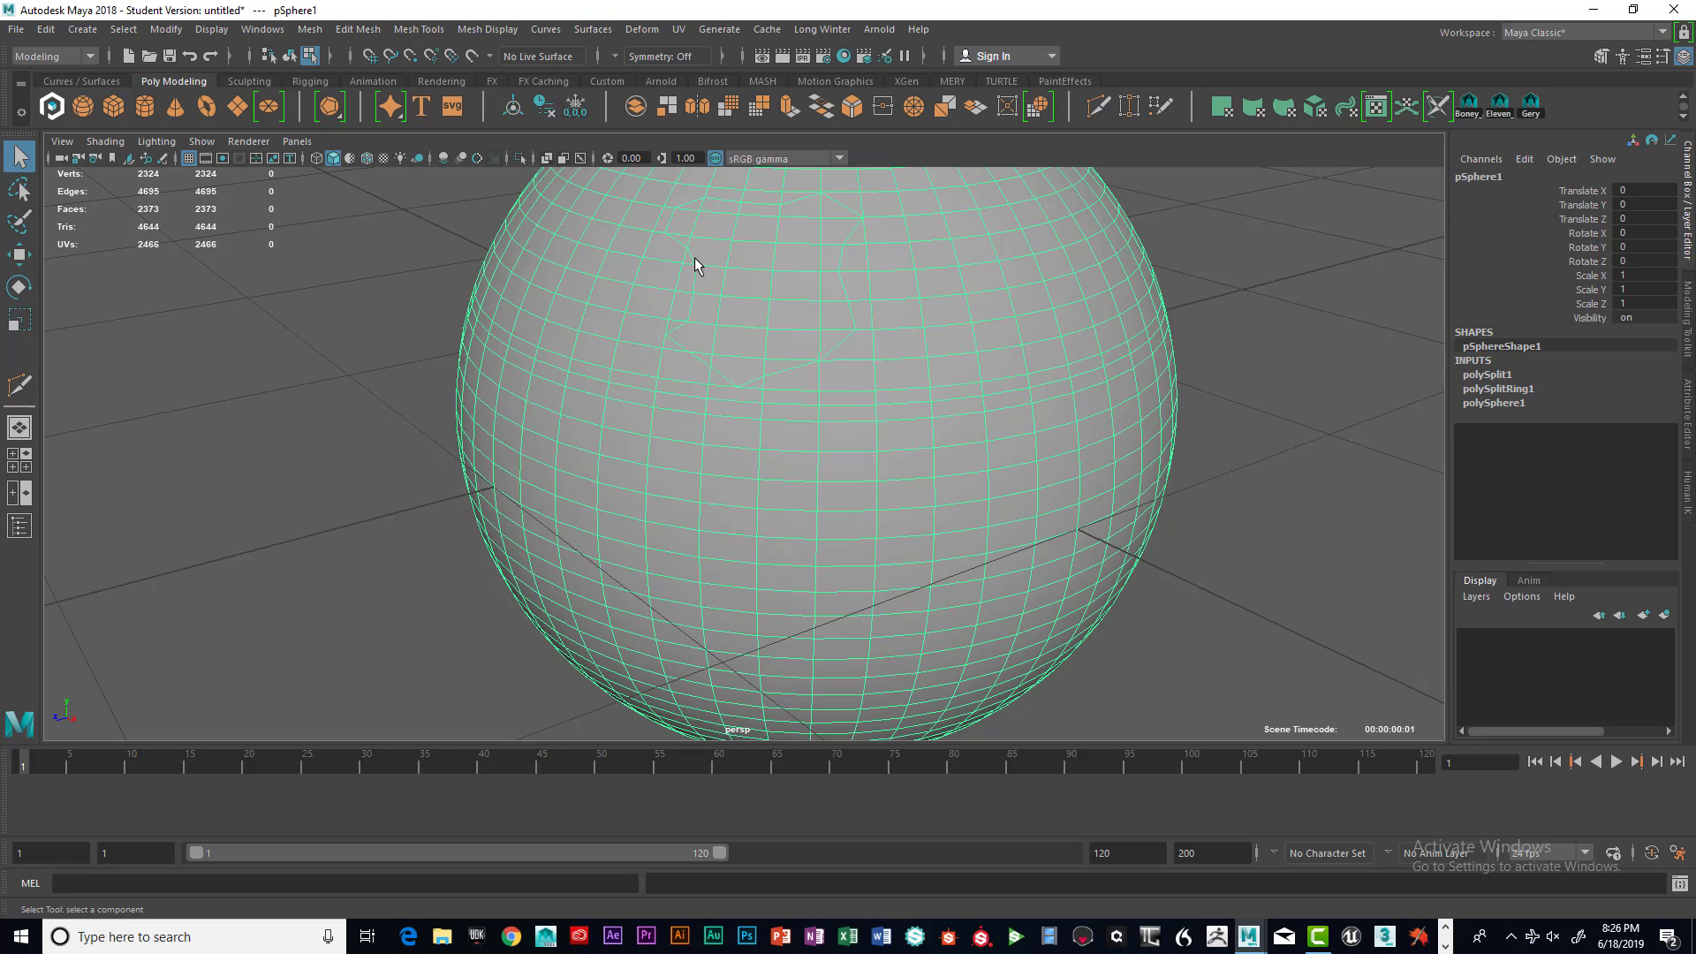
{"action": "right_click_drag", "start_coordinate": [702, 259], "coordinate": [653, 230], "text": "shift"}
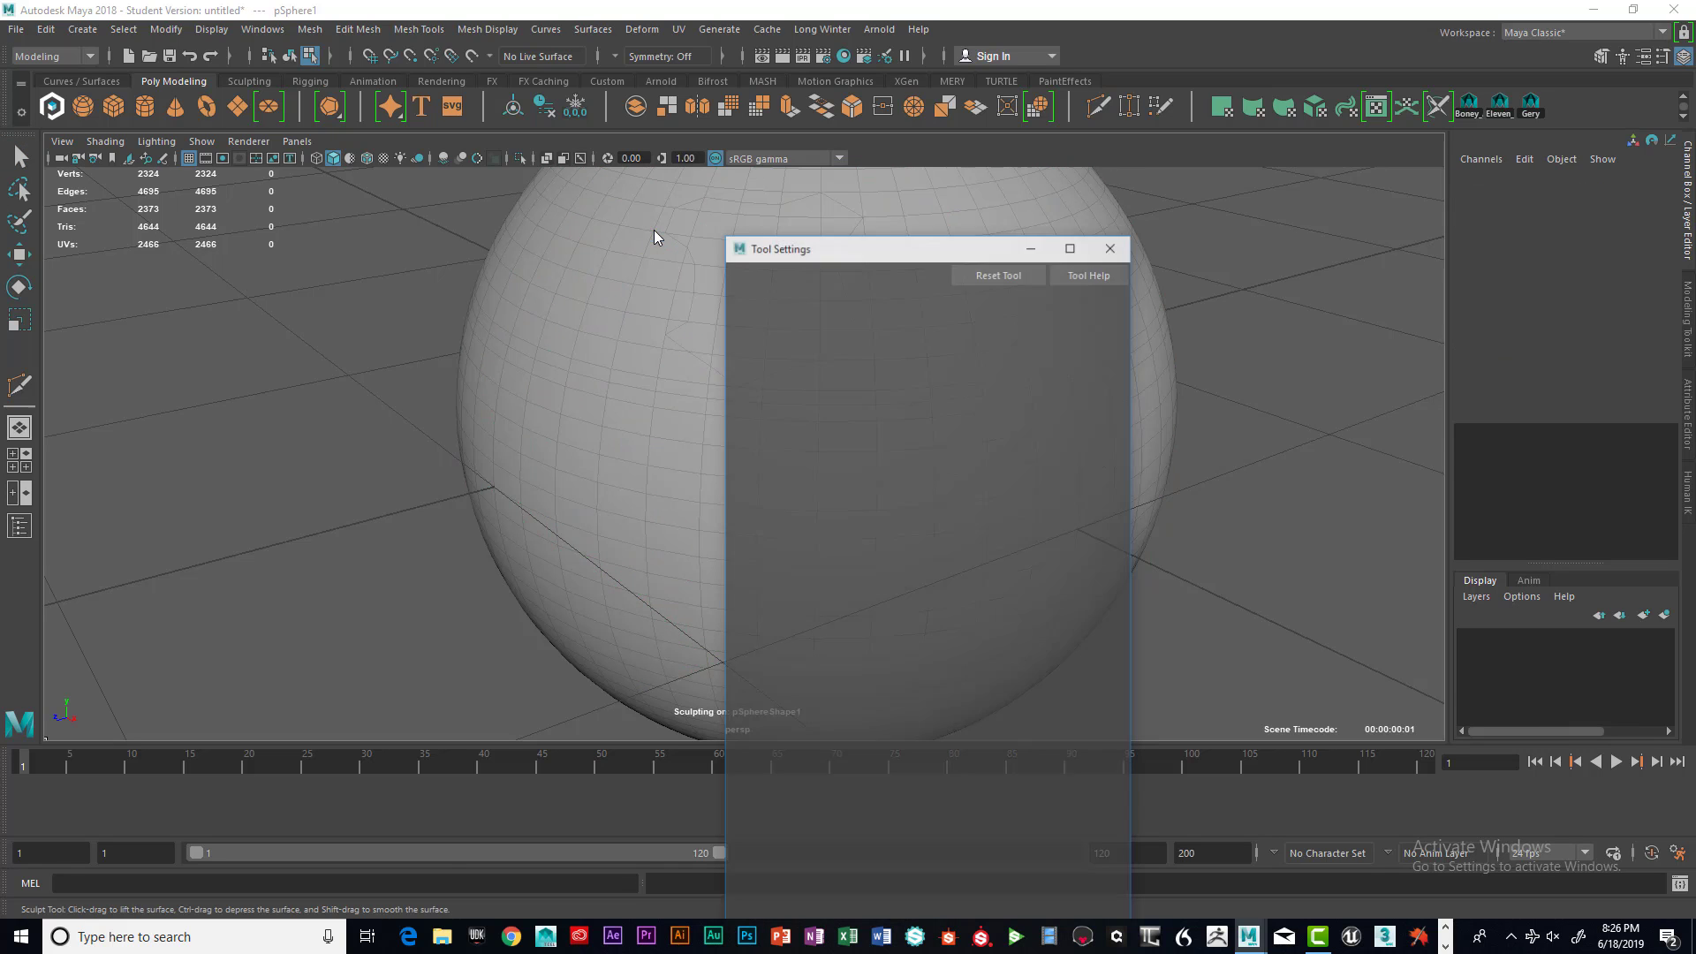
{"action": "left_click_drag", "start_coordinate": [891, 243], "coordinate": [1146, 227]}
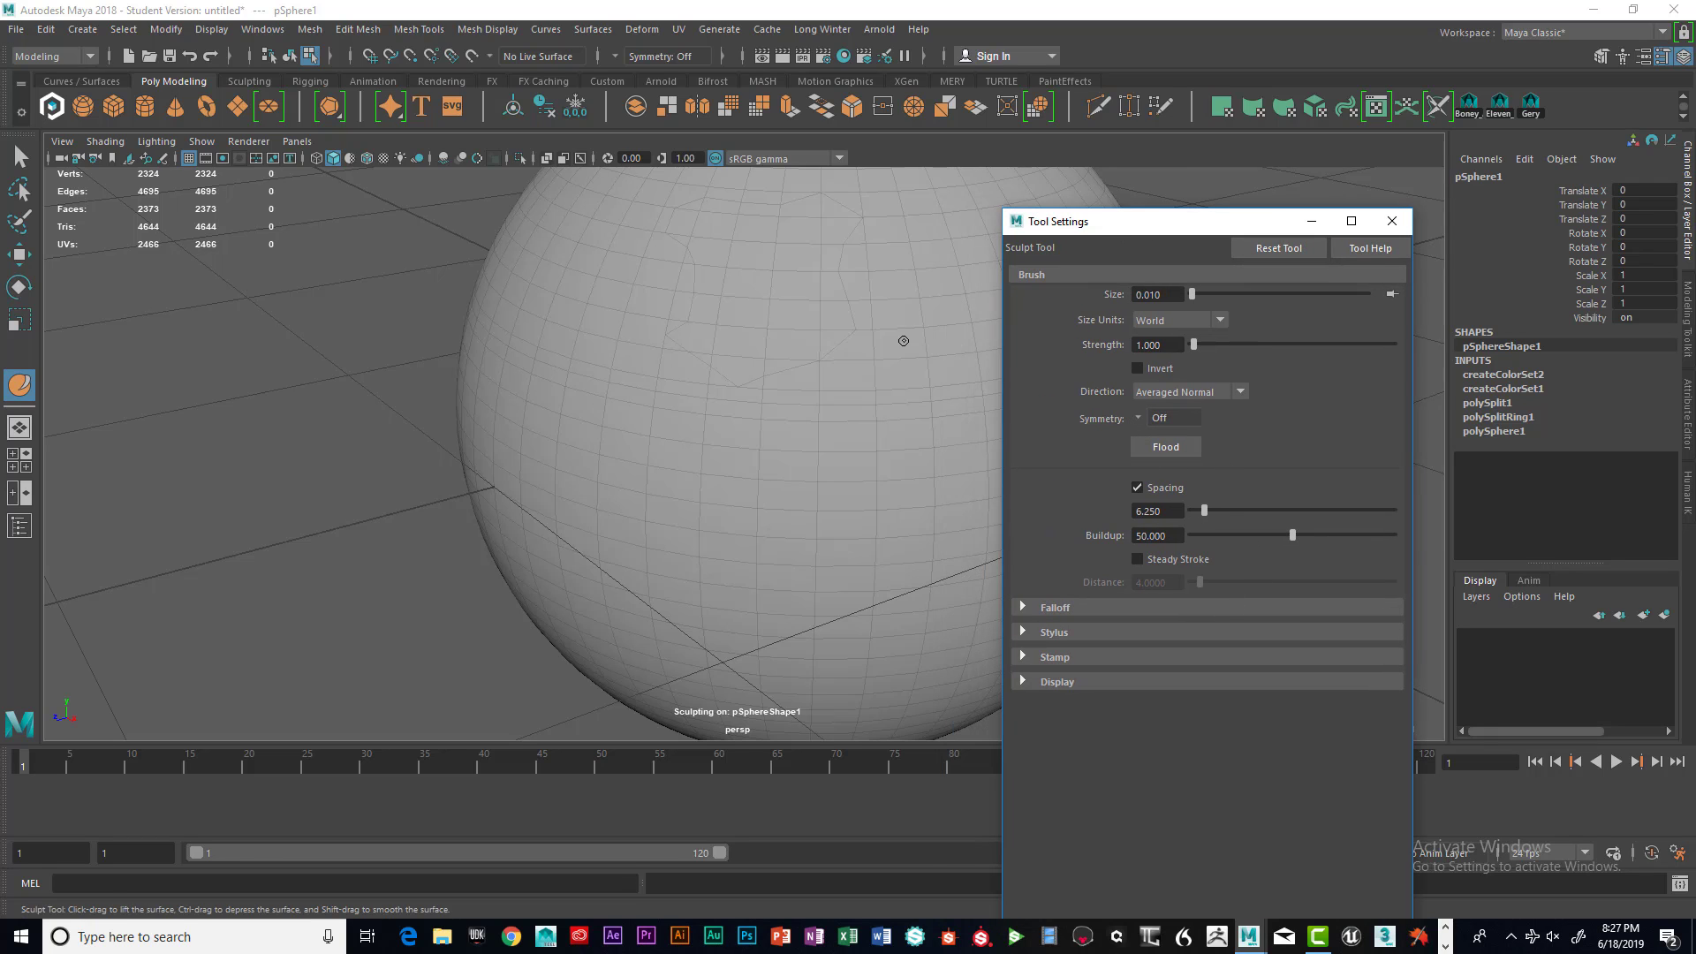
Expand the Falloff and Stylus sections of the sculpt settings and lower the minimum brush size
{"action": "left_click", "coordinate": [1022, 608]}
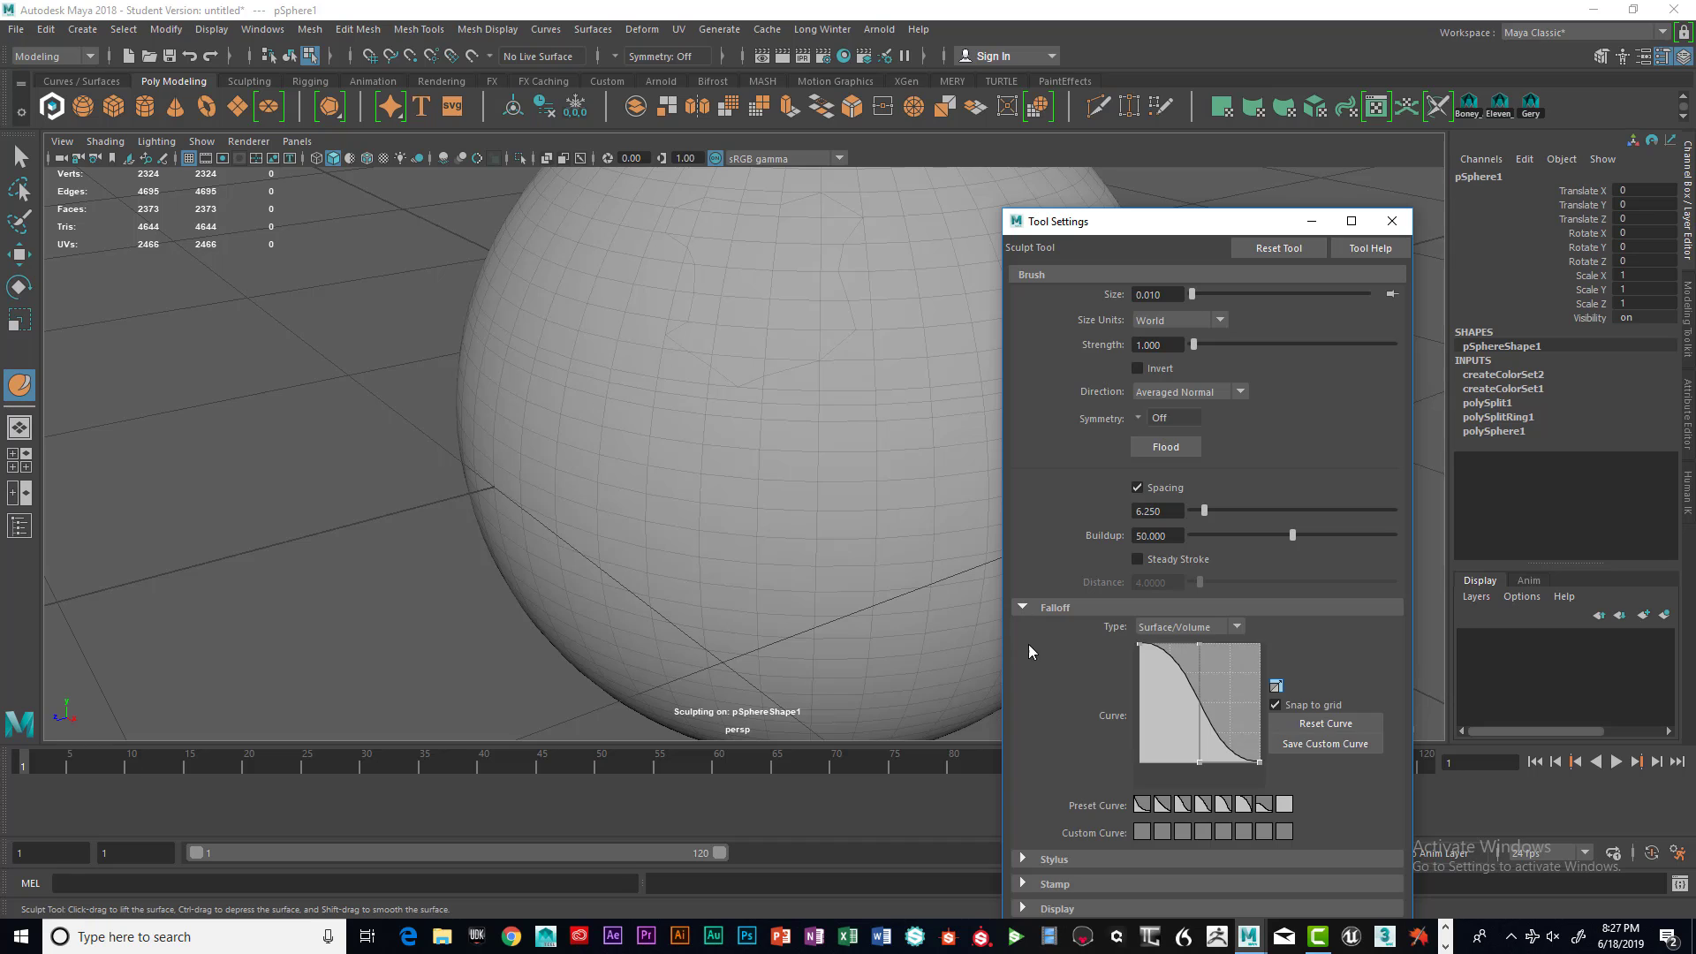
{"action": "left_click", "coordinate": [1024, 857]}
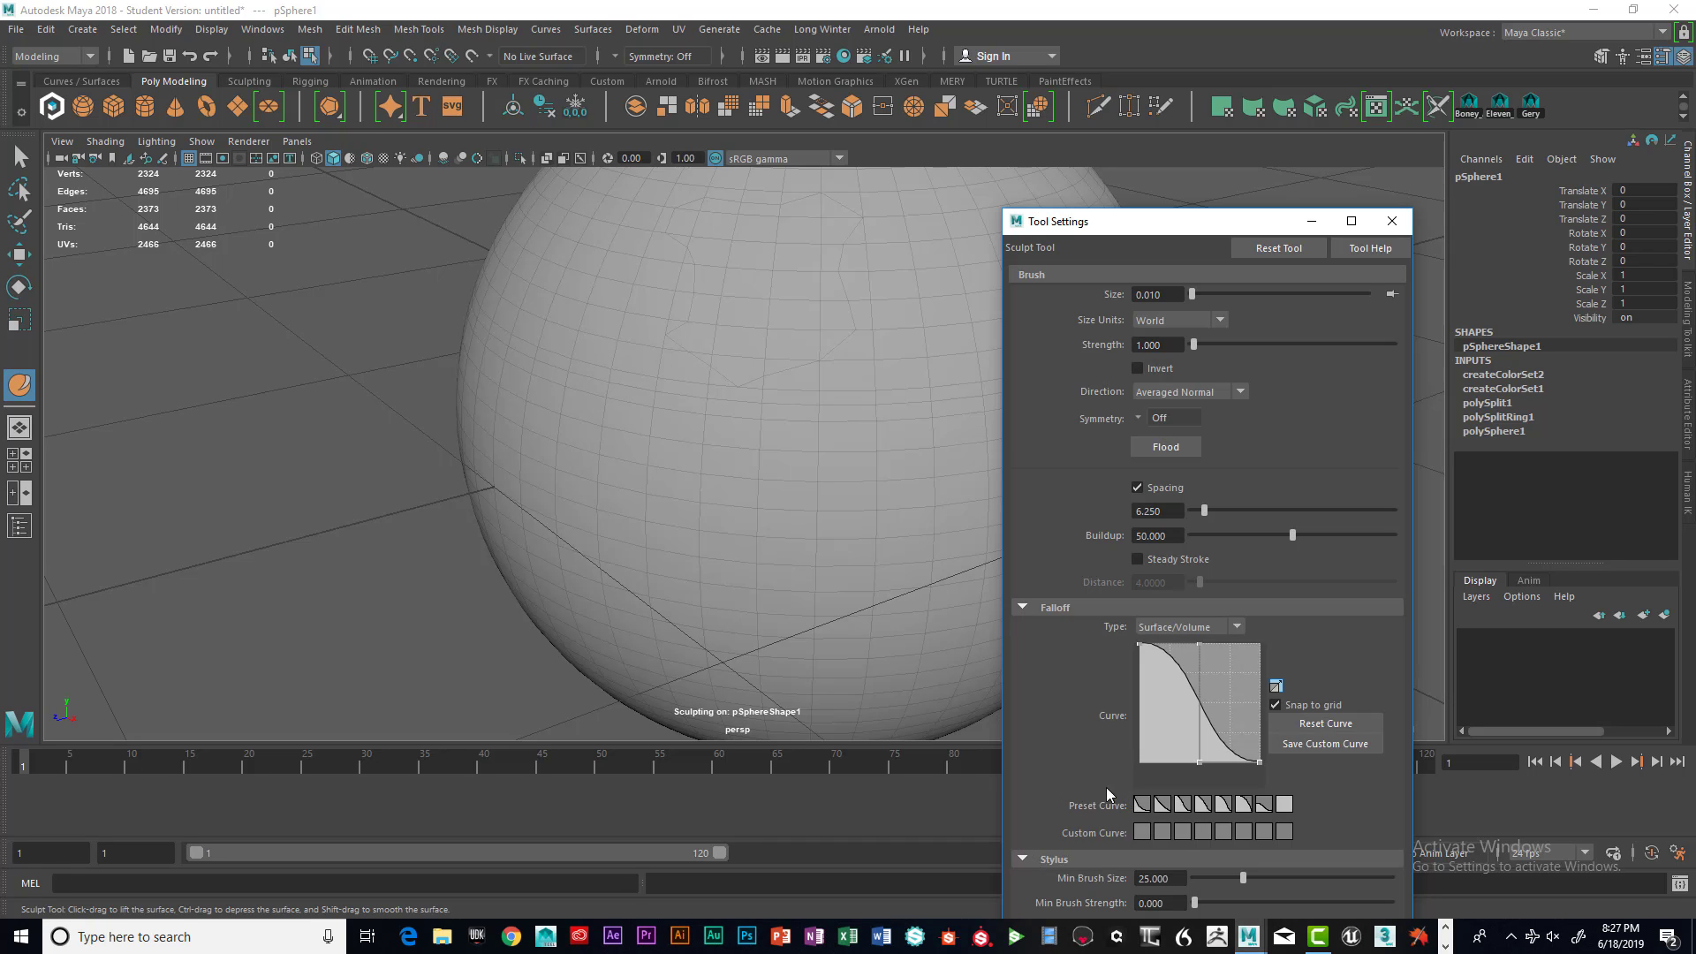
{"action": "left_click_drag", "start_coordinate": [1201, 220], "coordinate": [1239, 100]}
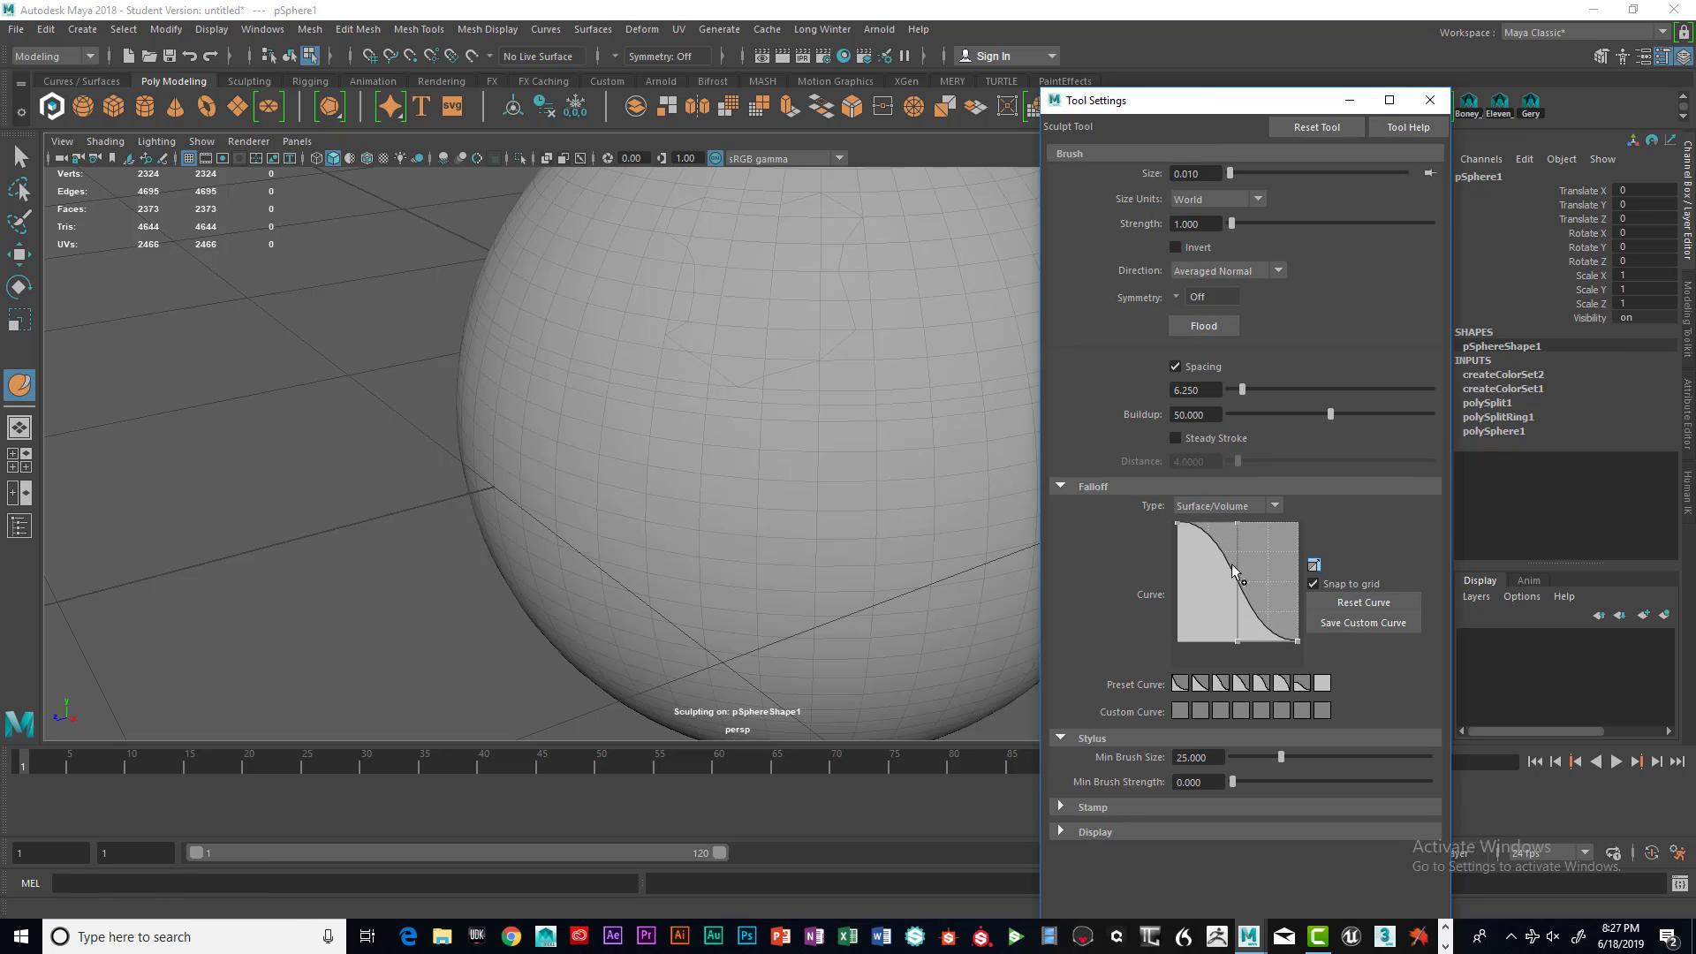
{"action": "left_click_drag", "start_coordinate": [1248, 760], "coordinate": [1247, 760]}
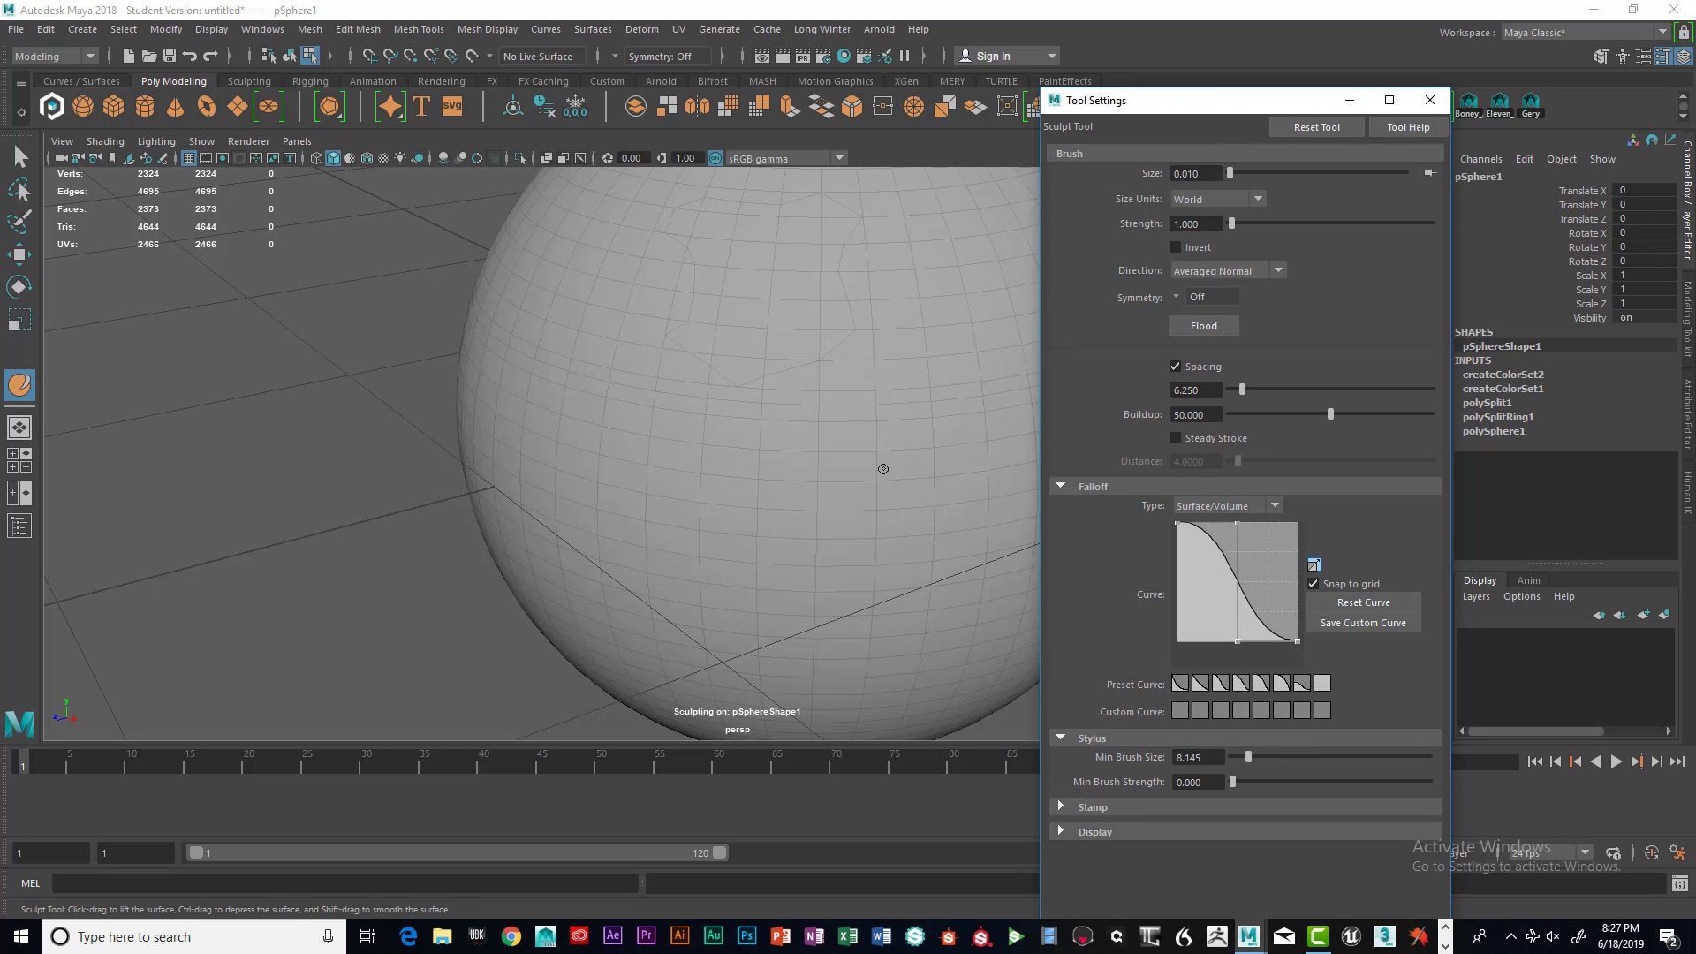
Sculpt a raised bulge across the front of the sphere
{"action": "mouse_move", "coordinate": [764, 436]}
{"action": "left_mouse_down", "text": "alt"}
{"action": "mouse_move", "coordinate": [705, 439]}
{"action": "mouse_move", "coordinate": [887, 412]}
{"action": "mouse_move", "coordinate": [829, 424]}
{"action": "mouse_move", "coordinate": [853, 444]}
{"action": "mouse_move", "coordinate": [782, 433]}
{"action": "left_mouse_up", "text": "alt"}
{"action": "key", "text": "b"}
{"action": "scroll", "coordinate": [840, 445], "scroll_direction": "down", "scroll_amount": 3}
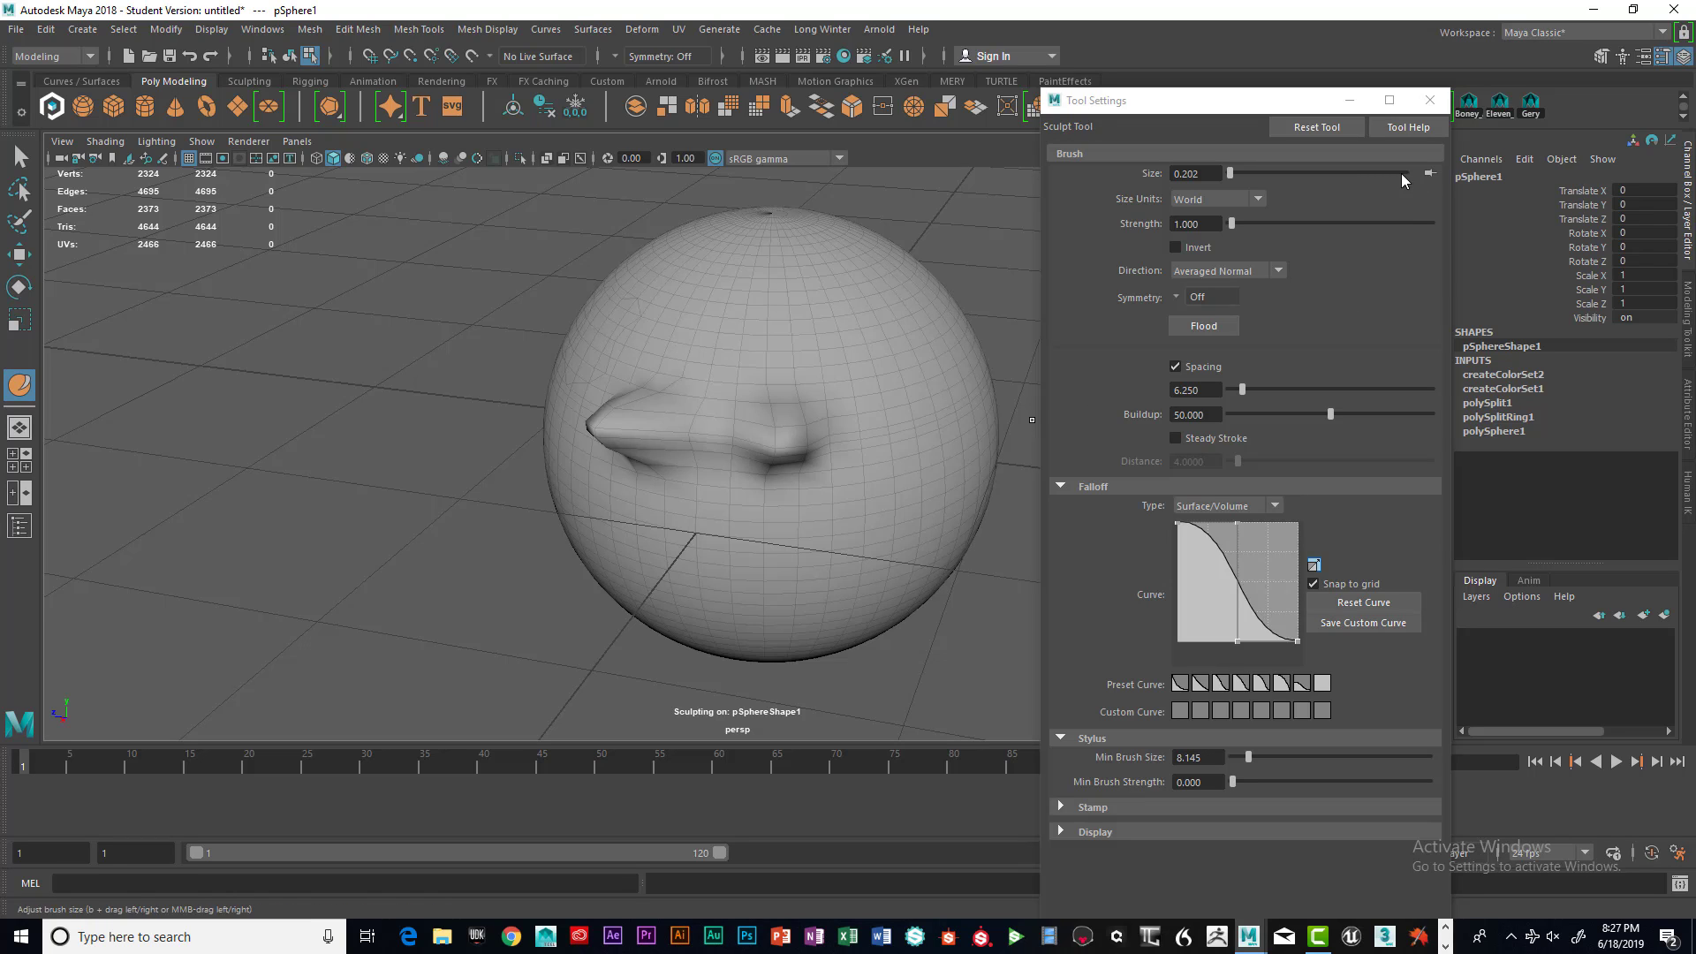
Reset the Sculpt Tool settings to their defaults
{"action": "left_click", "coordinate": [1316, 126]}
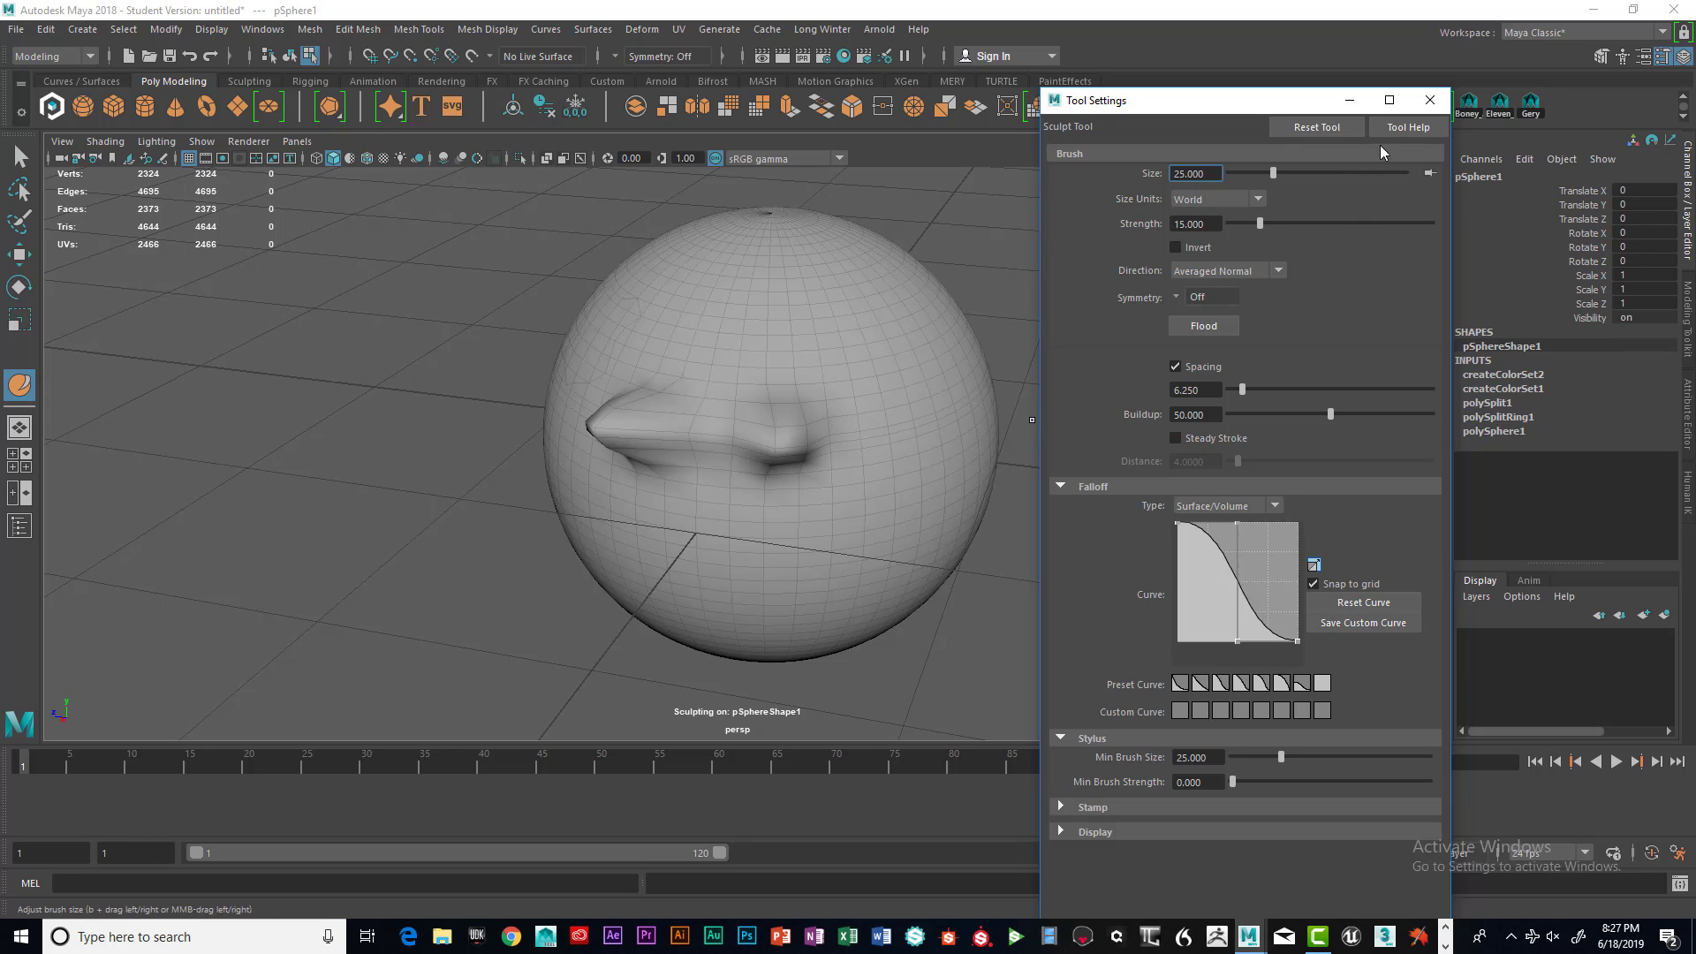
{"action": "left_click", "coordinate": [1174, 173]}
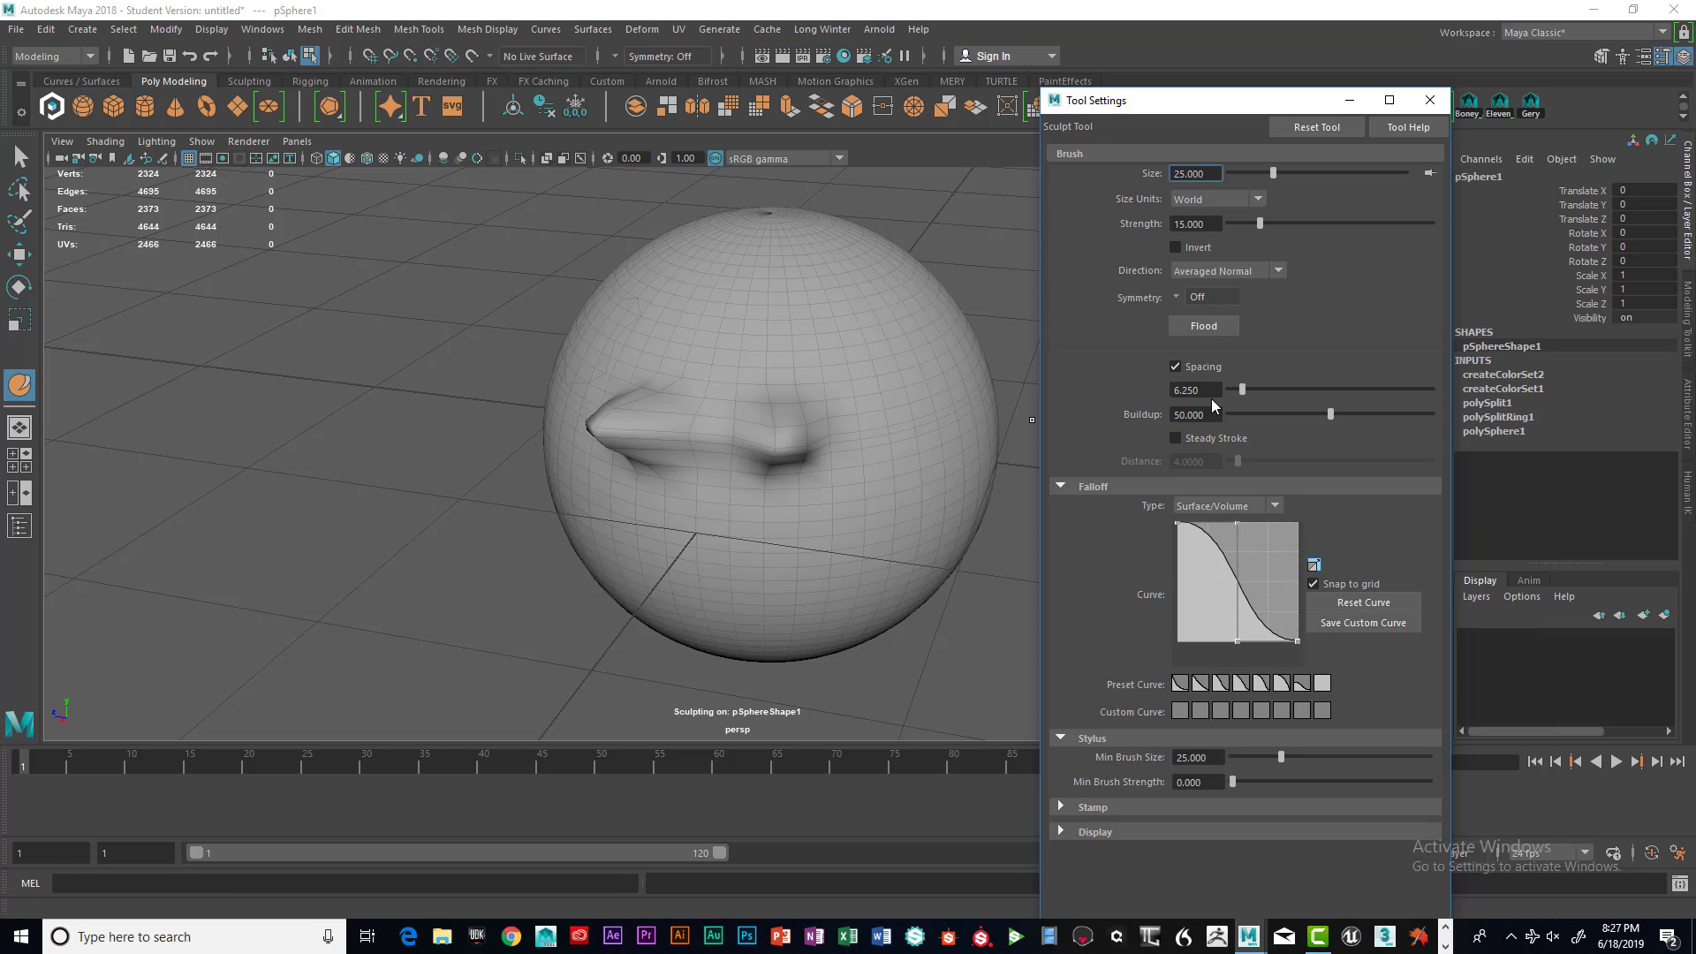
Sculpt another stroke on the sphere's front surface
{"action": "left_click_drag", "start_coordinate": [905, 436], "coordinate": [887, 406], "text": "alt"}
{"action": "scroll", "coordinate": [883, 415], "scroll_direction": "down", "scroll_amount": 2}
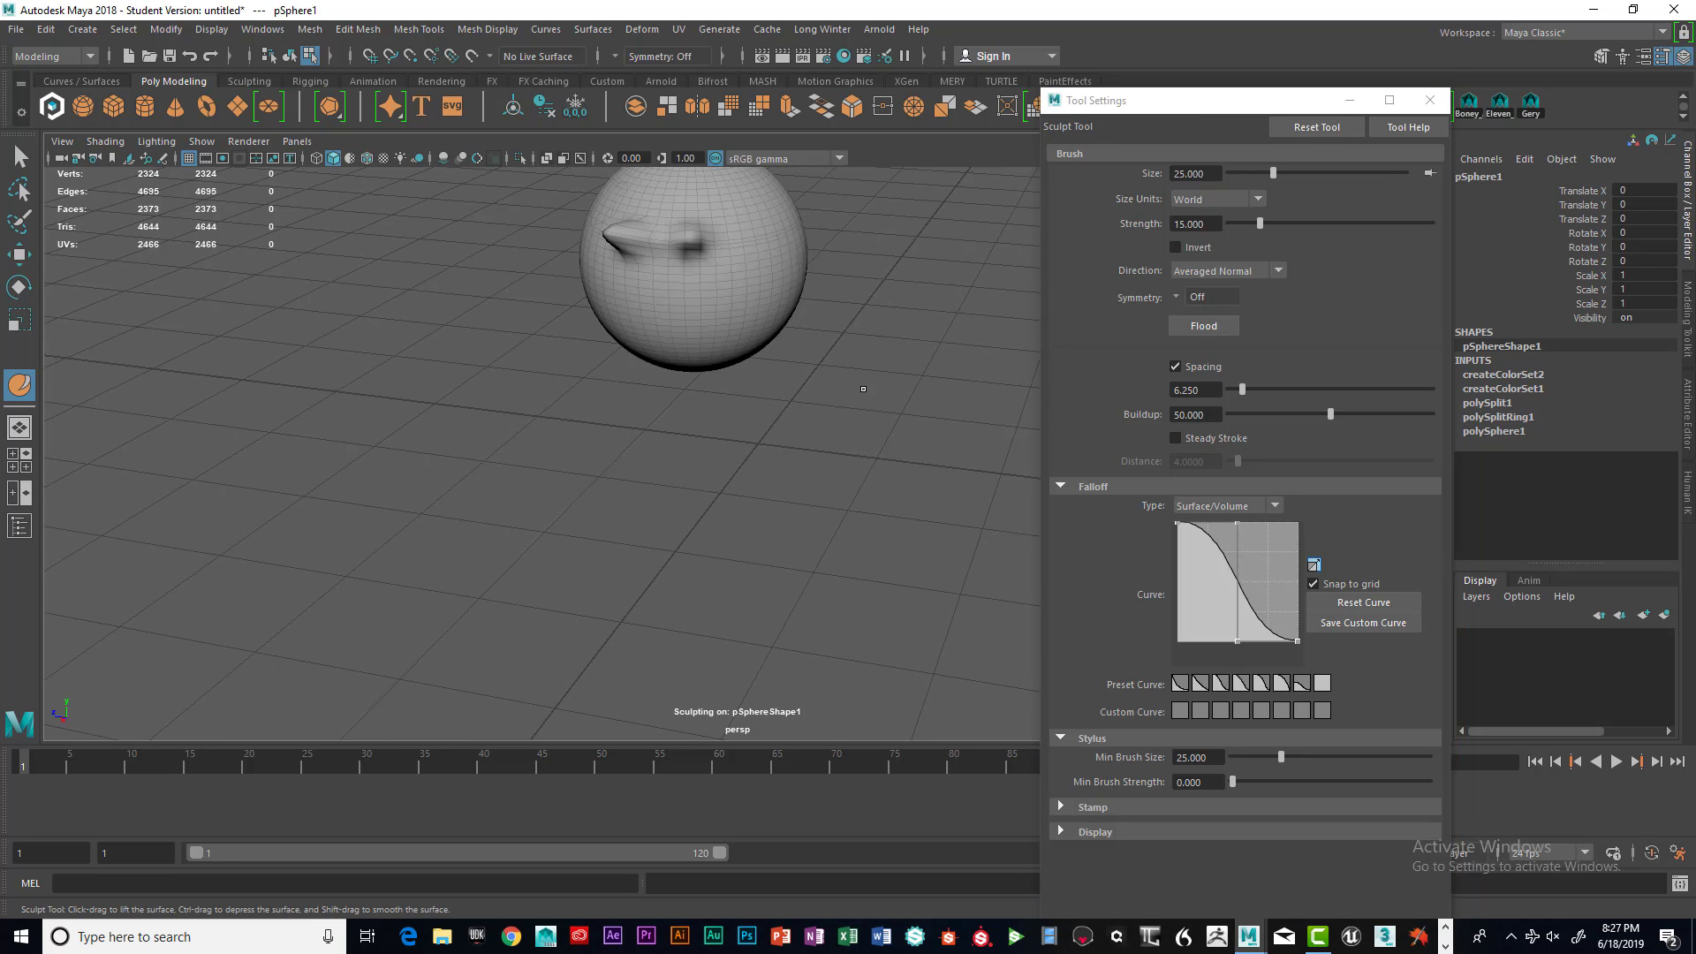
{"action": "scroll", "coordinate": [881, 406], "scroll_direction": "up", "scroll_amount": 2}
{"action": "middle_click_drag", "start_coordinate": [871, 378], "coordinate": [867, 575], "text": "alt"}
{"action": "left_click_drag", "start_coordinate": [867, 575], "coordinate": [857, 526], "text": "alt"}
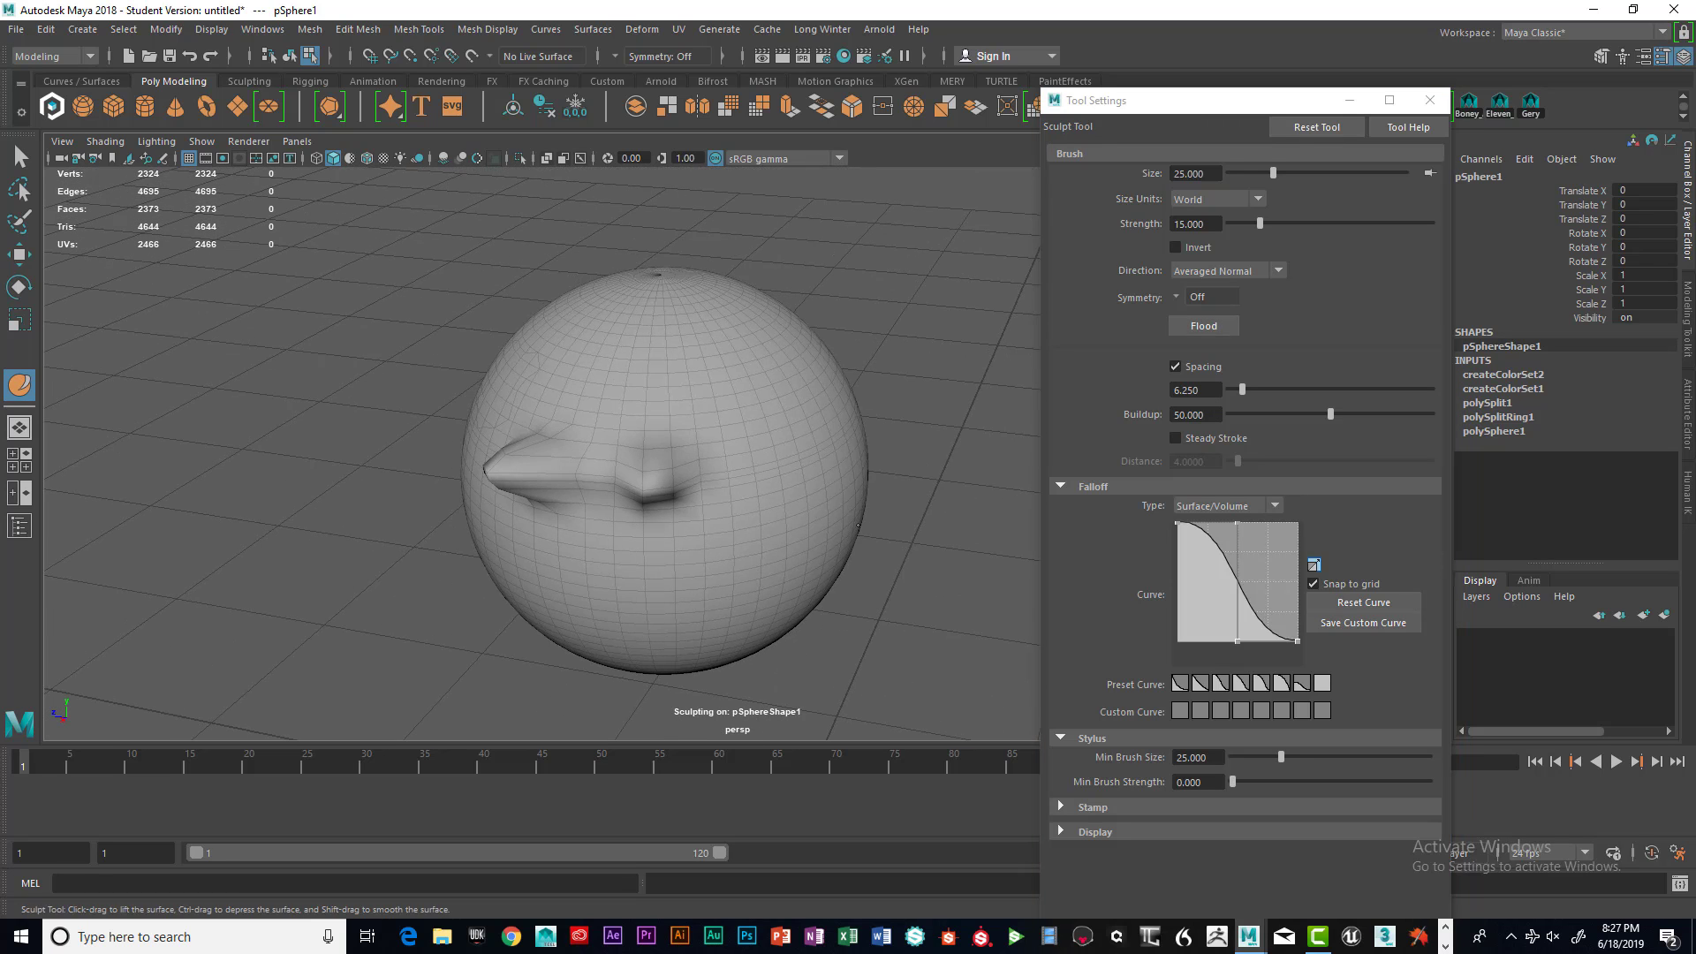
Undo the last three sculpt edits
{"action": "key", "text": "ctrl+z"}
{"action": "key", "text": "ctrl+z"}
{"action": "key", "text": "ctrl+z"}
{"action": "key", "text": "ctrl+z"}
{"action": "key", "text": "ctrl+z"}
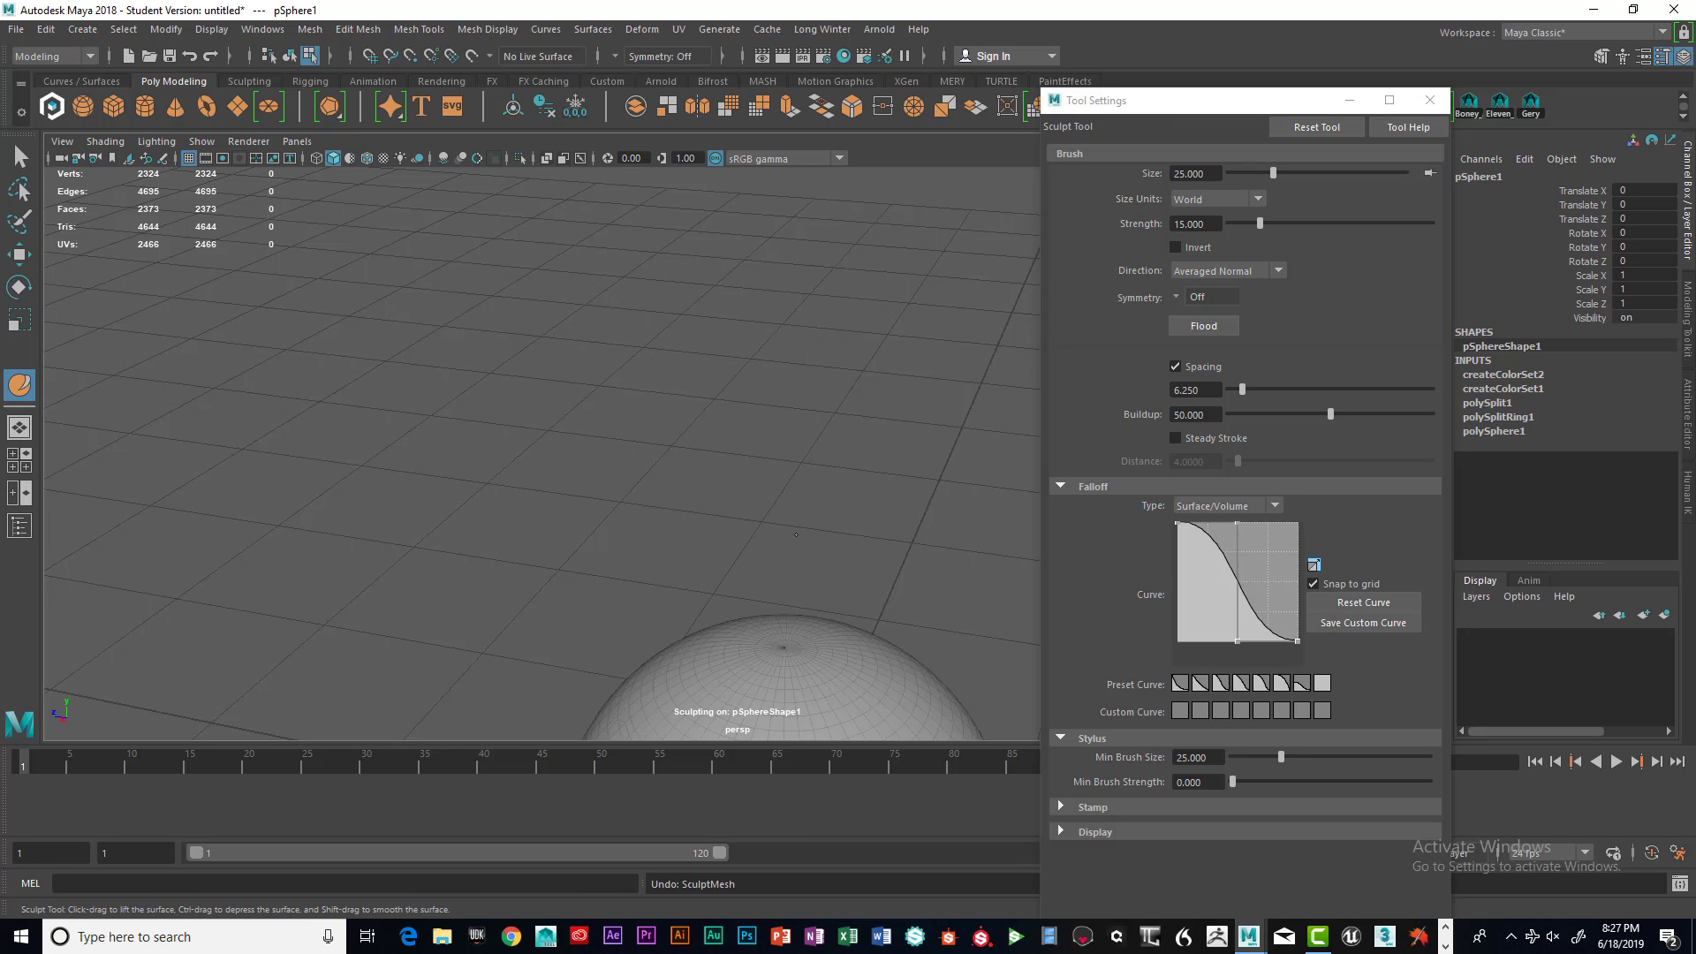
Frame the sphere and close the sculpt Tool Settings window
{"action": "scroll", "coordinate": [851, 634], "scroll_direction": "down", "scroll_amount": 3}
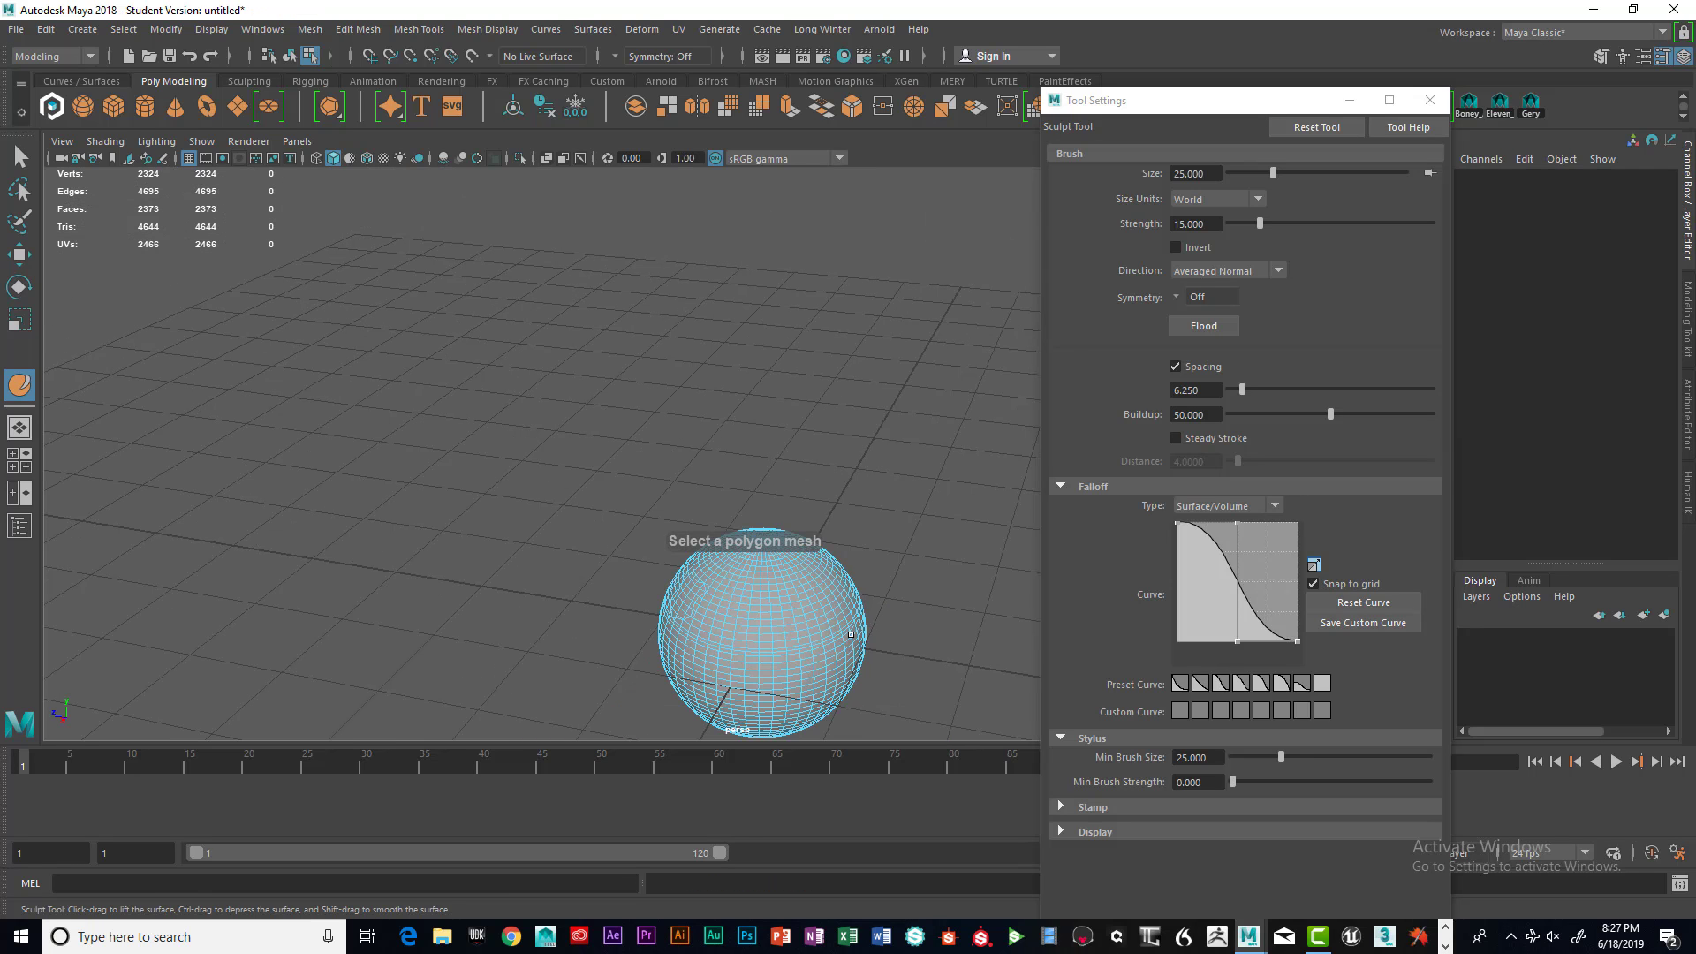
{"action": "scroll", "coordinate": [850, 634], "scroll_direction": "up", "scroll_amount": 2}
{"action": "key", "text": "f"}
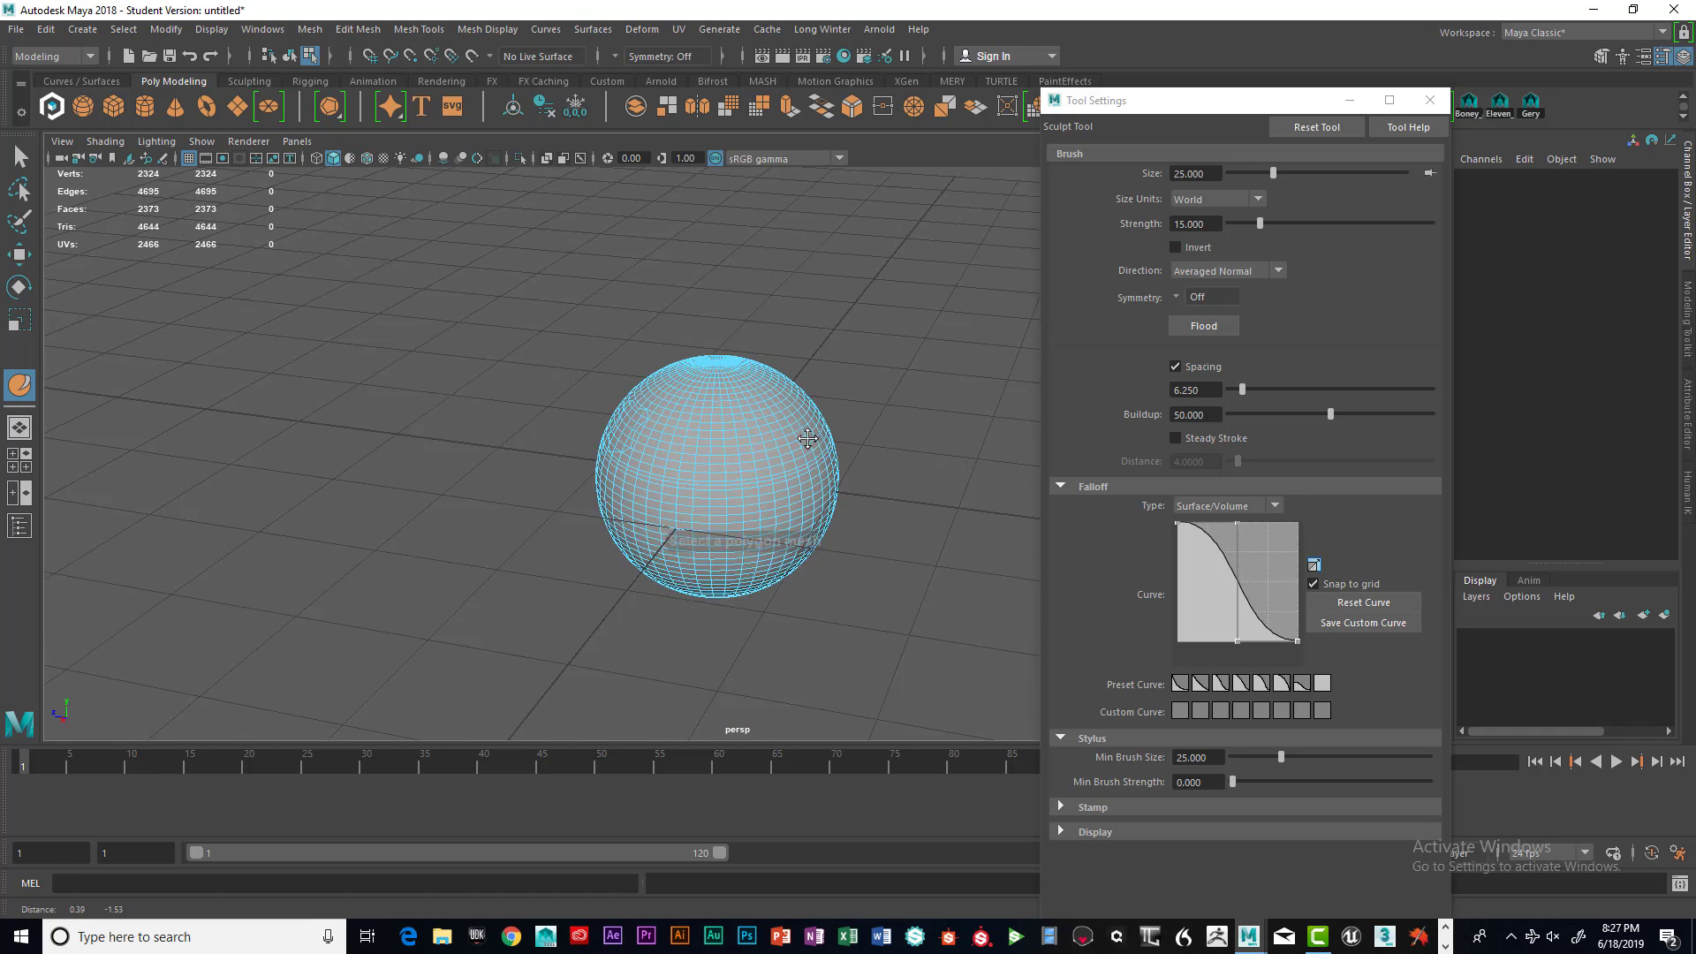
{"action": "left_click", "coordinate": [1435, 100]}
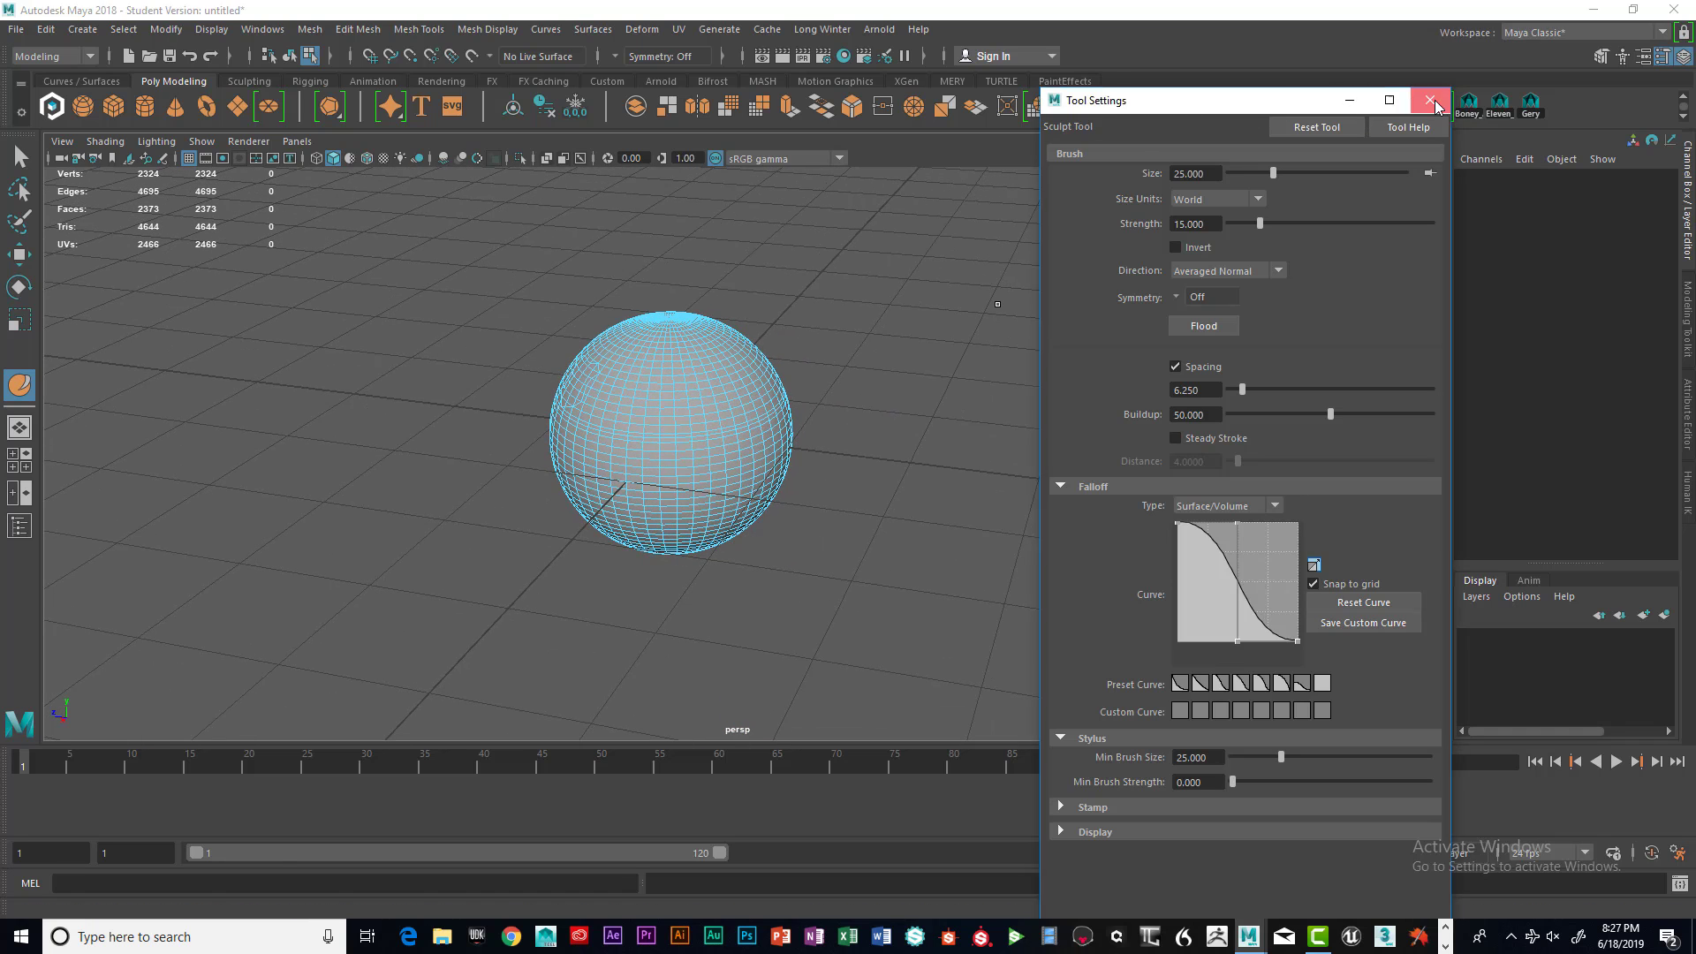
Switch the sphere to vertex selection and open the Target Weld tool settings
{"action": "scroll", "coordinate": [804, 462], "scroll_direction": "up", "scroll_amount": 3}
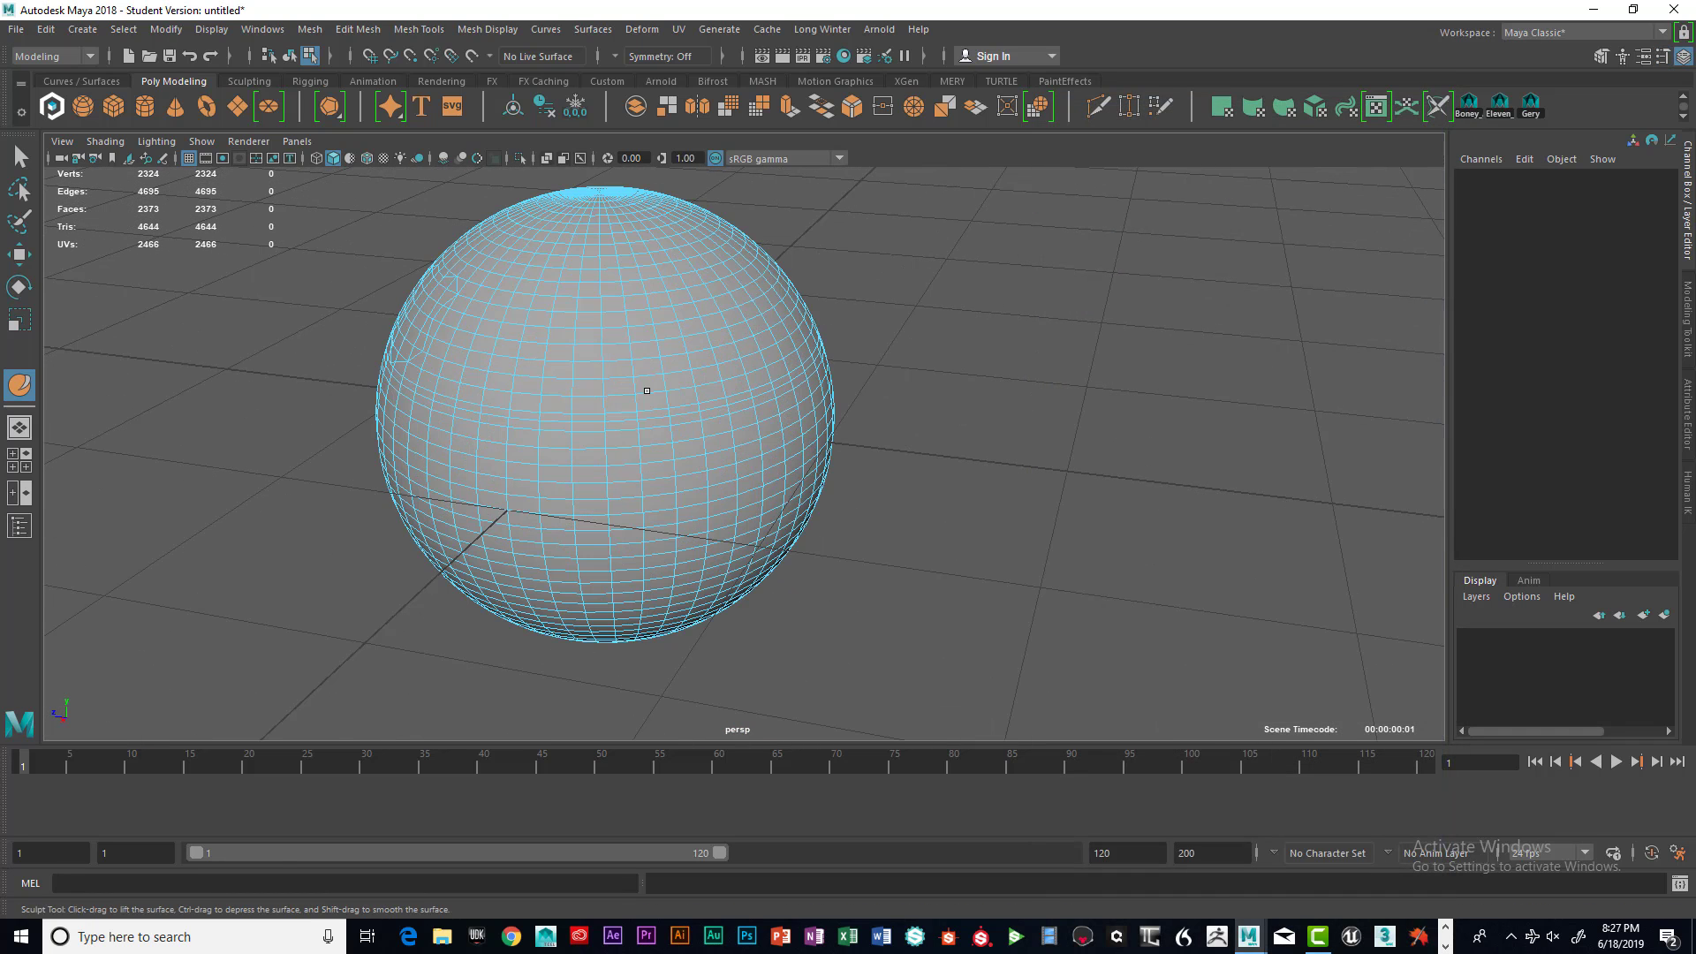
{"action": "mouse_move", "coordinate": [647, 391]}
{"action": "right_mouse_down"}
{"action": "mouse_move", "coordinate": [623, 419]}
{"action": "mouse_move", "coordinate": [646, 397]}
{"action": "right_mouse_up"}
{"action": "key", "text": "q"}
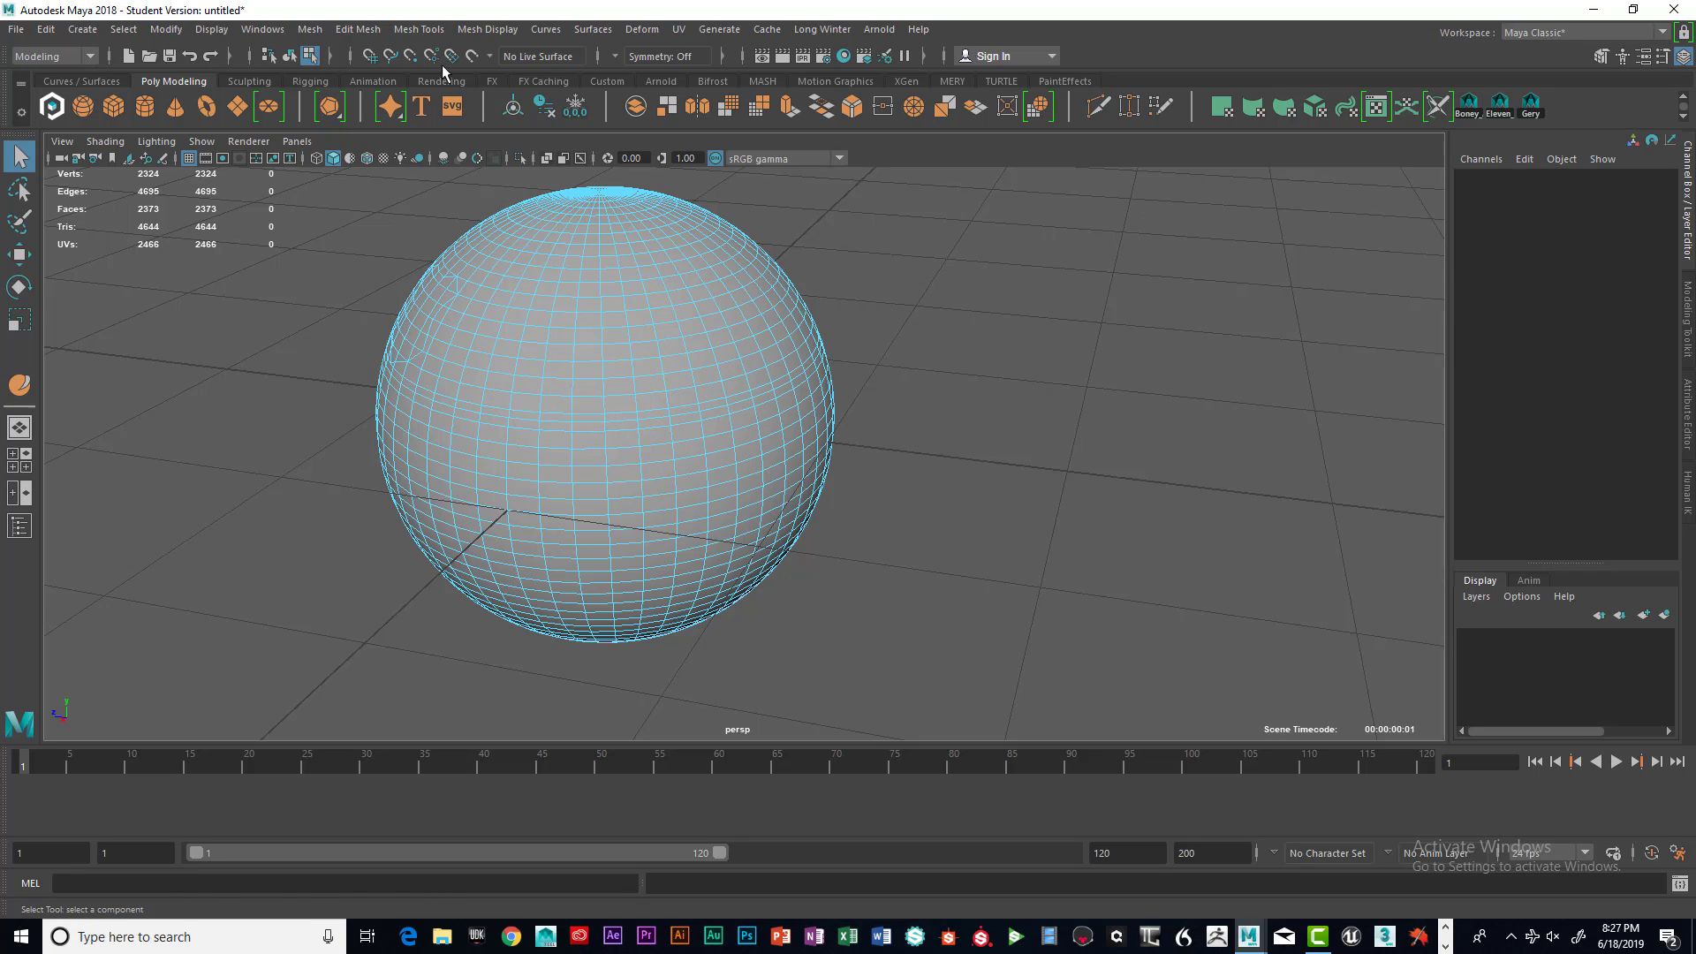
{"action": "left_click", "coordinate": [290, 57]}
{"action": "right_click_drag", "start_coordinate": [657, 315], "coordinate": [709, 269], "text": "shift"}
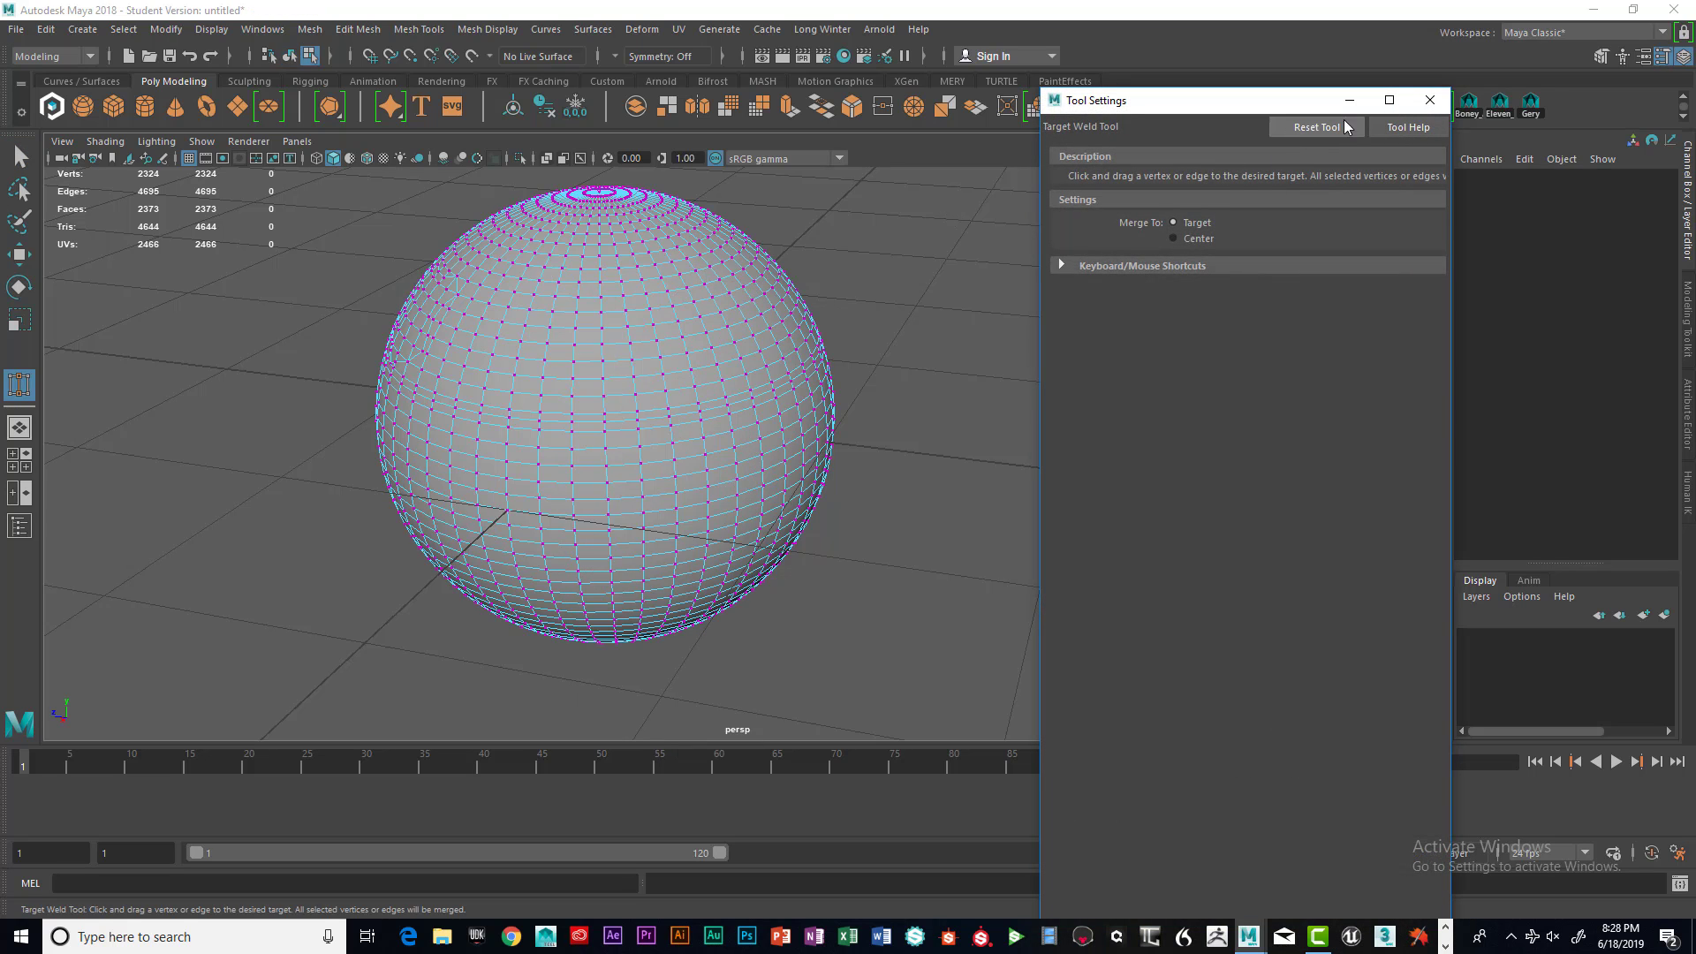
Close the tool settings and weld several pairs of neighbouring vertices on the sphere's upper front with Target Weld
{"action": "left_click", "coordinate": [1430, 100]}
{"action": "scroll", "coordinate": [738, 387], "scroll_direction": "up", "scroll_amount": 5}
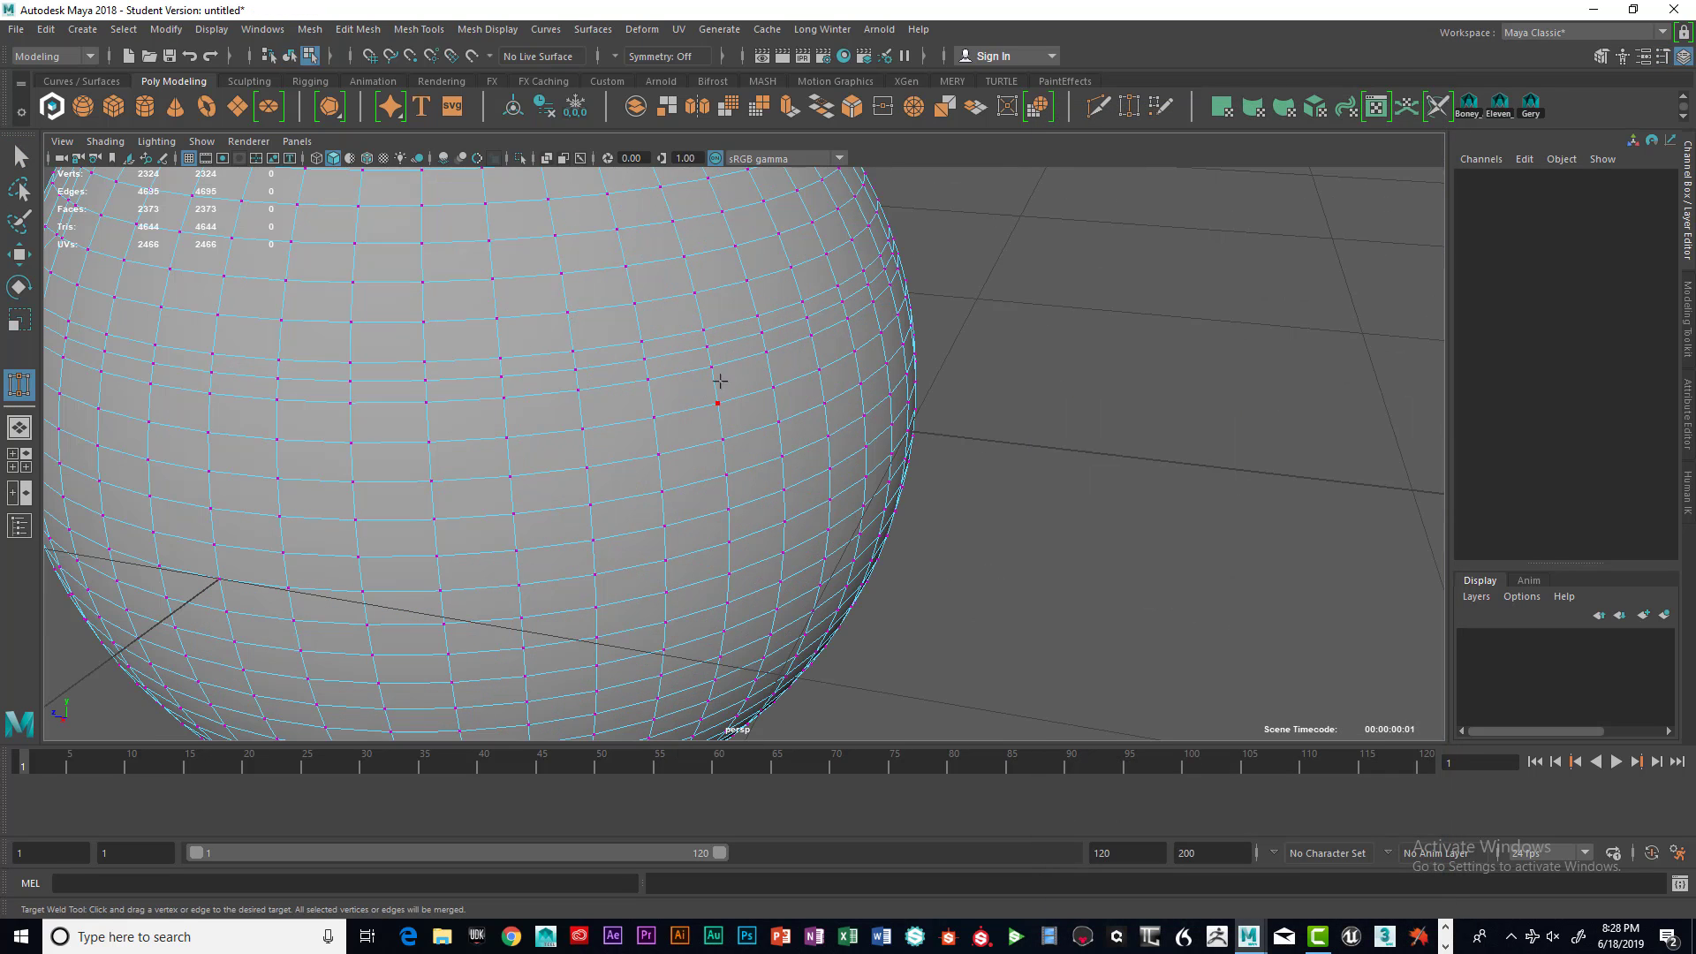
{"action": "scroll", "coordinate": [719, 382], "scroll_direction": "down", "scroll_amount": 3}
{"action": "scroll", "coordinate": [681, 374], "scroll_direction": "up", "scroll_amount": 3}
{"action": "scroll", "coordinate": [687, 362], "scroll_direction": "down", "scroll_amount": 3}
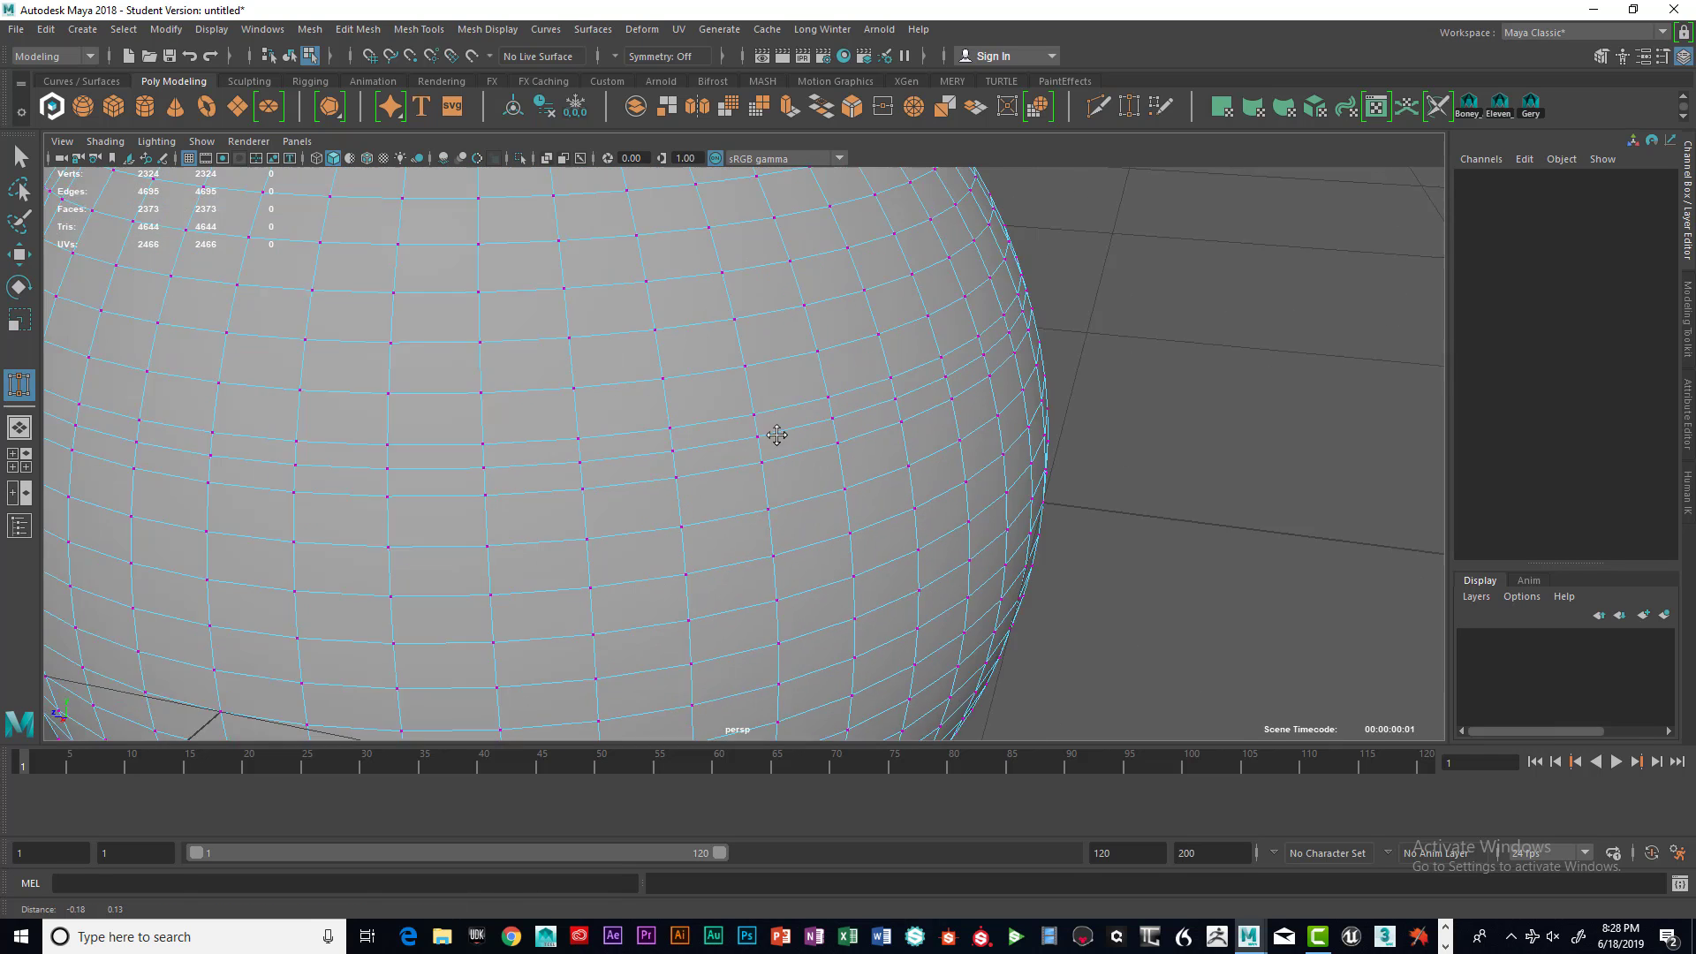
{"action": "scroll", "coordinate": [803, 462], "scroll_direction": "up", "scroll_amount": 1}
{"action": "scroll", "coordinate": [753, 405], "scroll_direction": "up", "scroll_amount": 2}
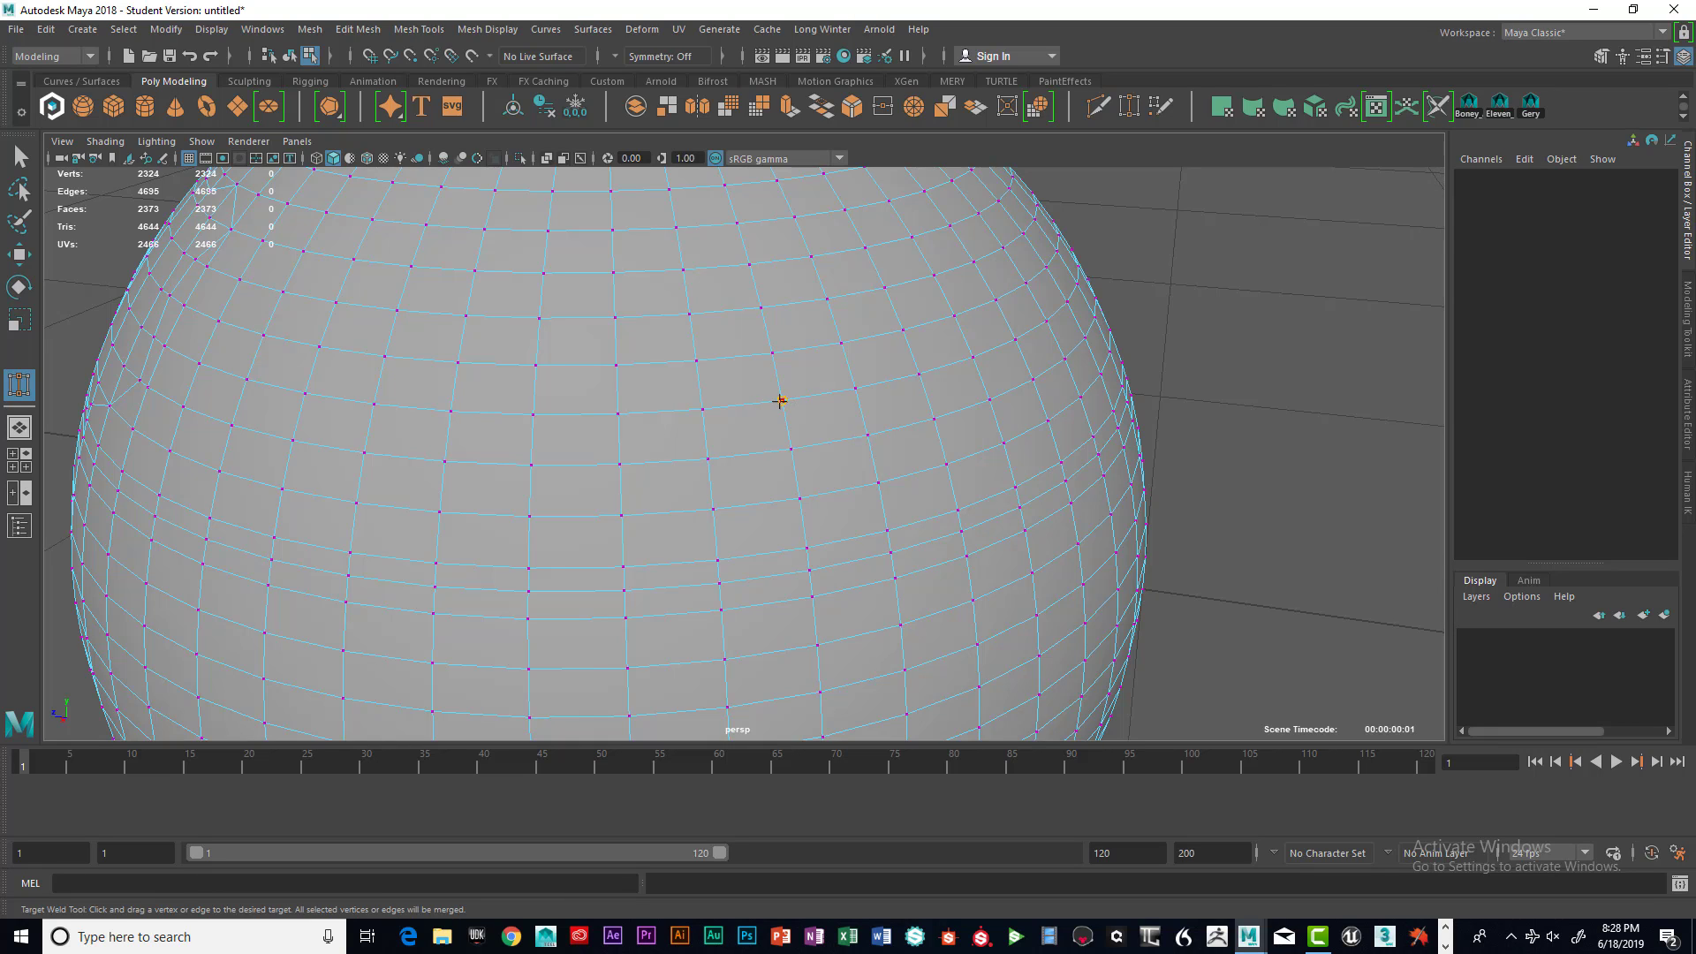
{"action": "left_click_drag", "start_coordinate": [780, 401], "coordinate": [707, 408]}
{"action": "left_click_drag", "start_coordinate": [760, 347], "coordinate": [694, 363]}
{"action": "left_click_drag", "start_coordinate": [733, 314], "coordinate": [688, 315]}
{"action": "left_click_drag", "start_coordinate": [732, 223], "coordinate": [677, 226]}
{"action": "left_click_drag", "start_coordinate": [856, 389], "coordinate": [824, 173]}
Weld one more vertex pair near the top and exit the Target Weld tool
{"action": "scroll", "coordinate": [840, 284], "scroll_direction": "down", "scroll_amount": 5}
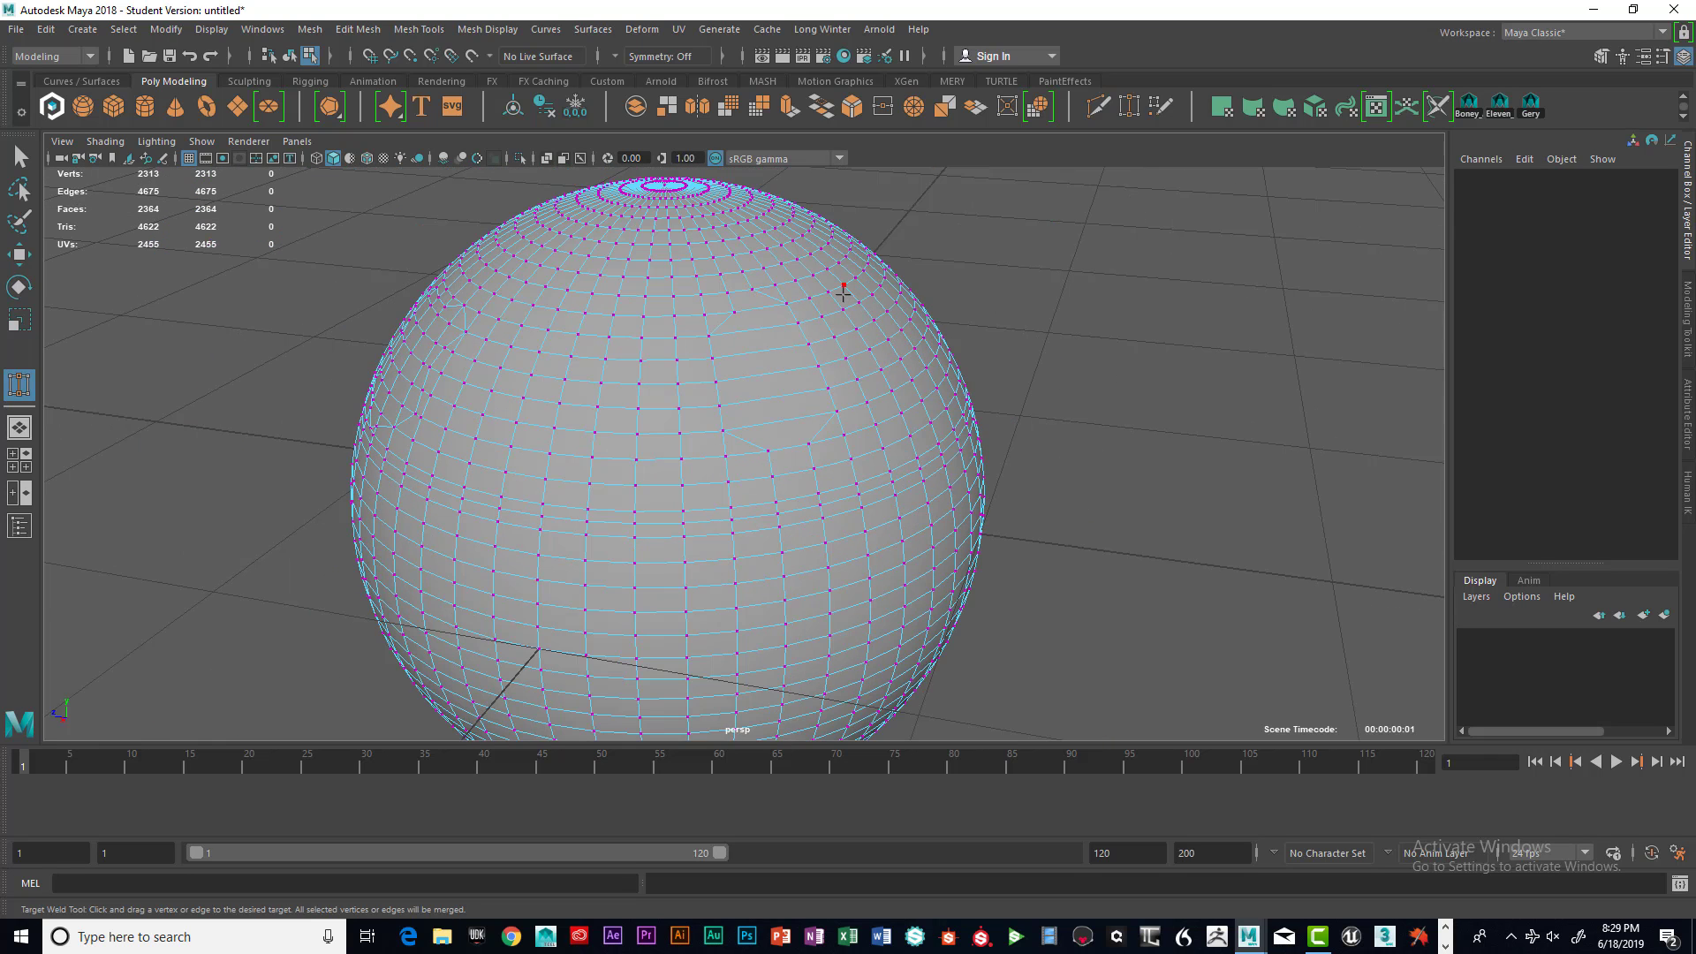
{"action": "scroll", "coordinate": [840, 306], "scroll_direction": "up", "scroll_amount": 6}
{"action": "scroll", "coordinate": [802, 341], "scroll_direction": "down", "scroll_amount": 2}
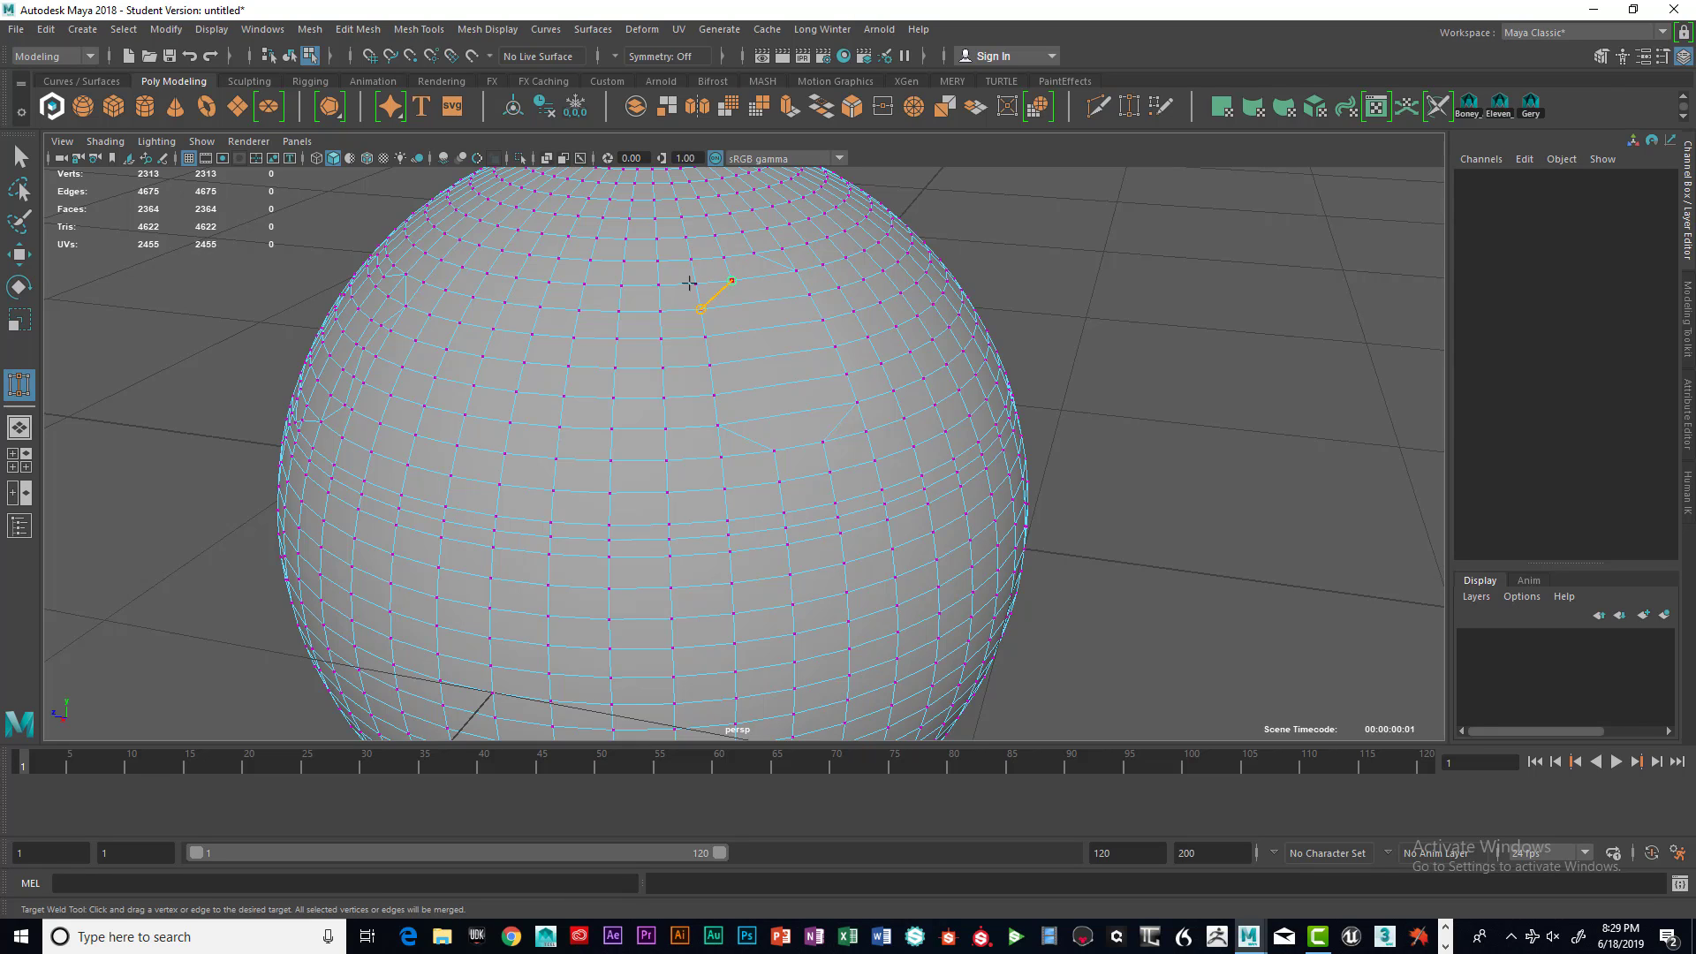
{"action": "left_click_drag", "start_coordinate": [687, 276], "coordinate": [688, 278]}
{"action": "key", "text": "q"}
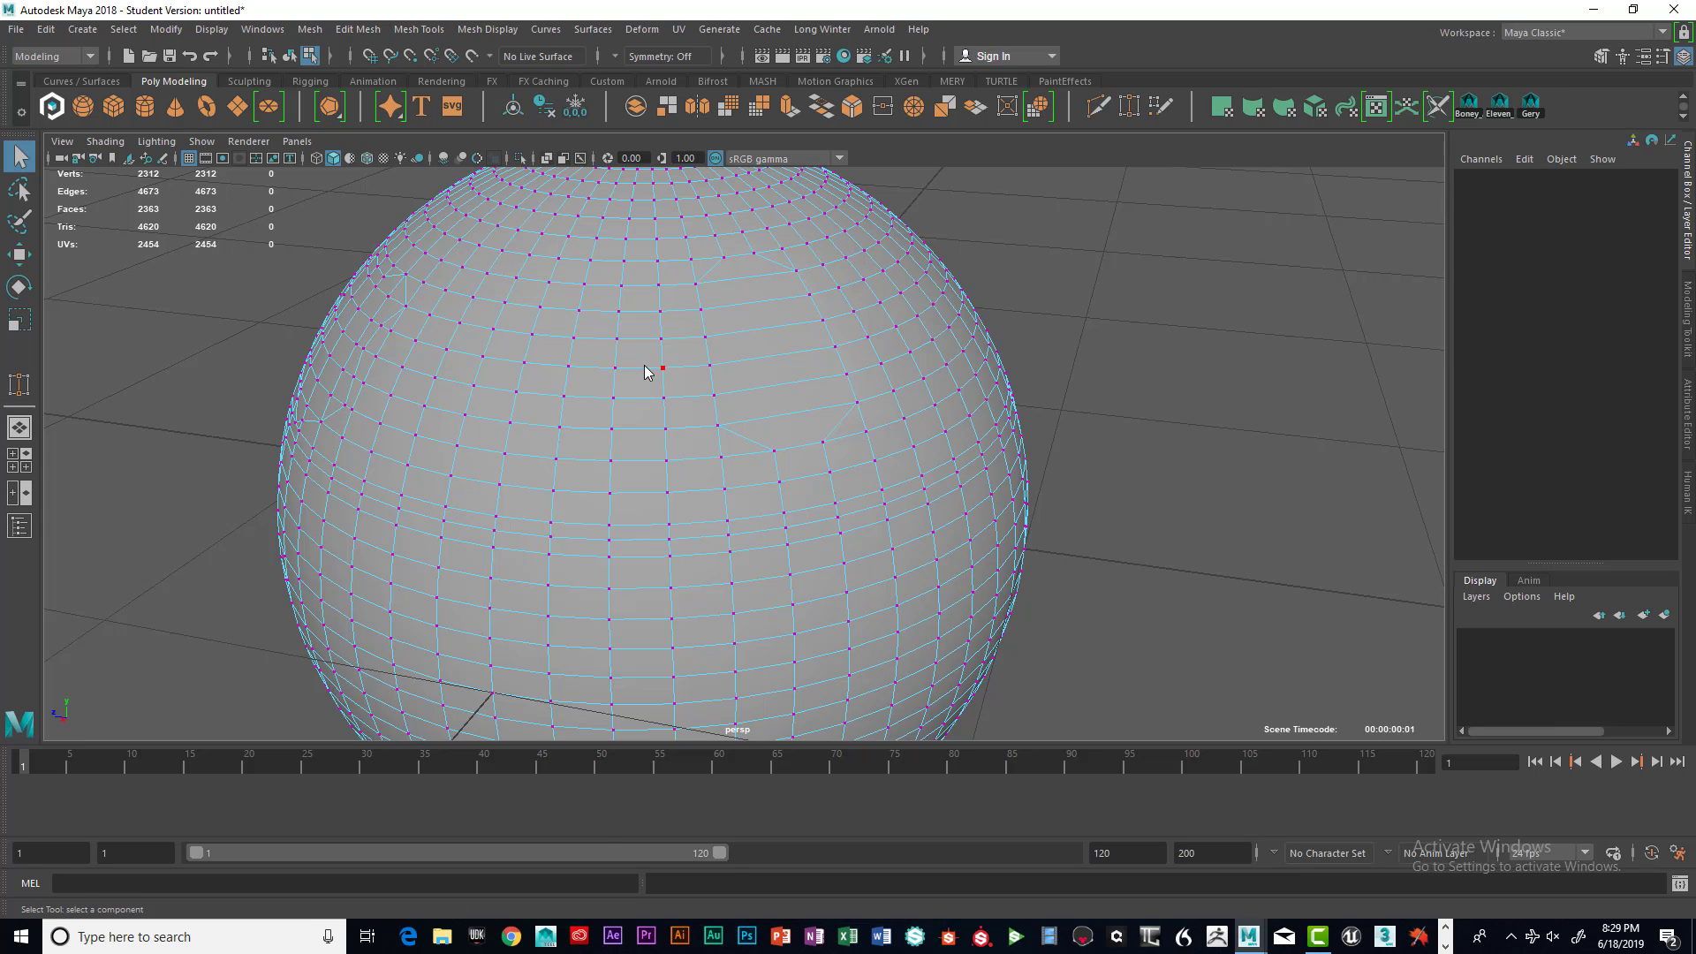
Switch the sphere to face selection and delete one face on its front
{"action": "right_click_drag", "start_coordinate": [643, 363], "coordinate": [649, 472]}
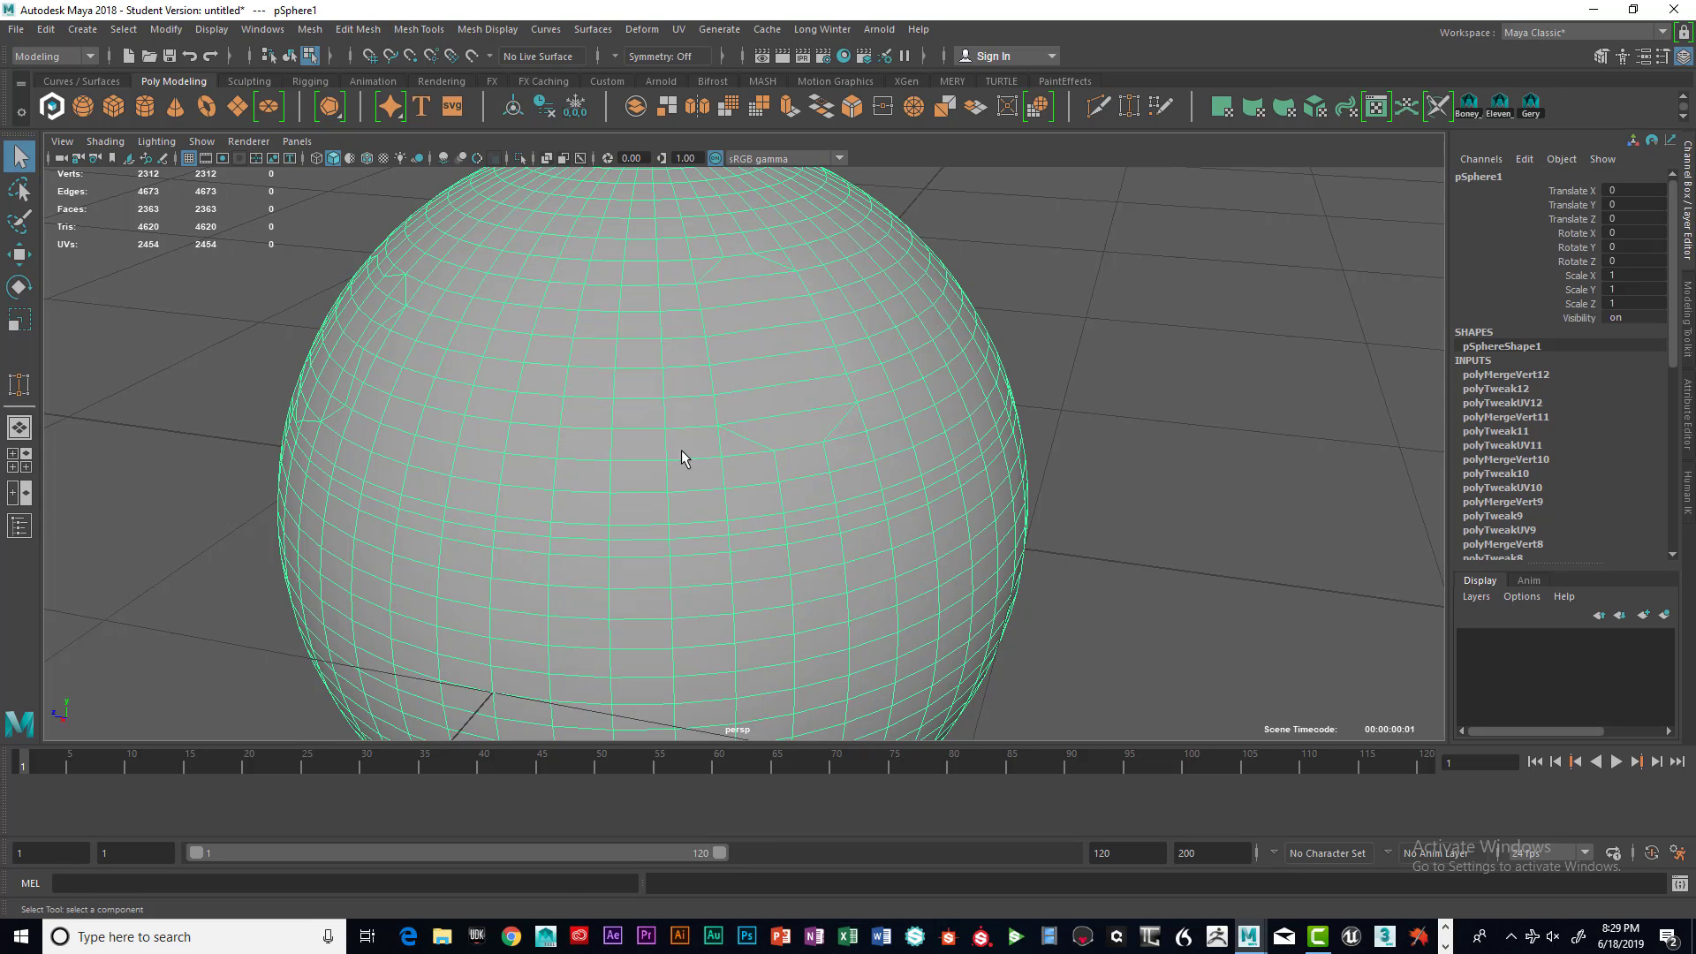
{"action": "right_click", "coordinate": [745, 405], "text": "shift"}
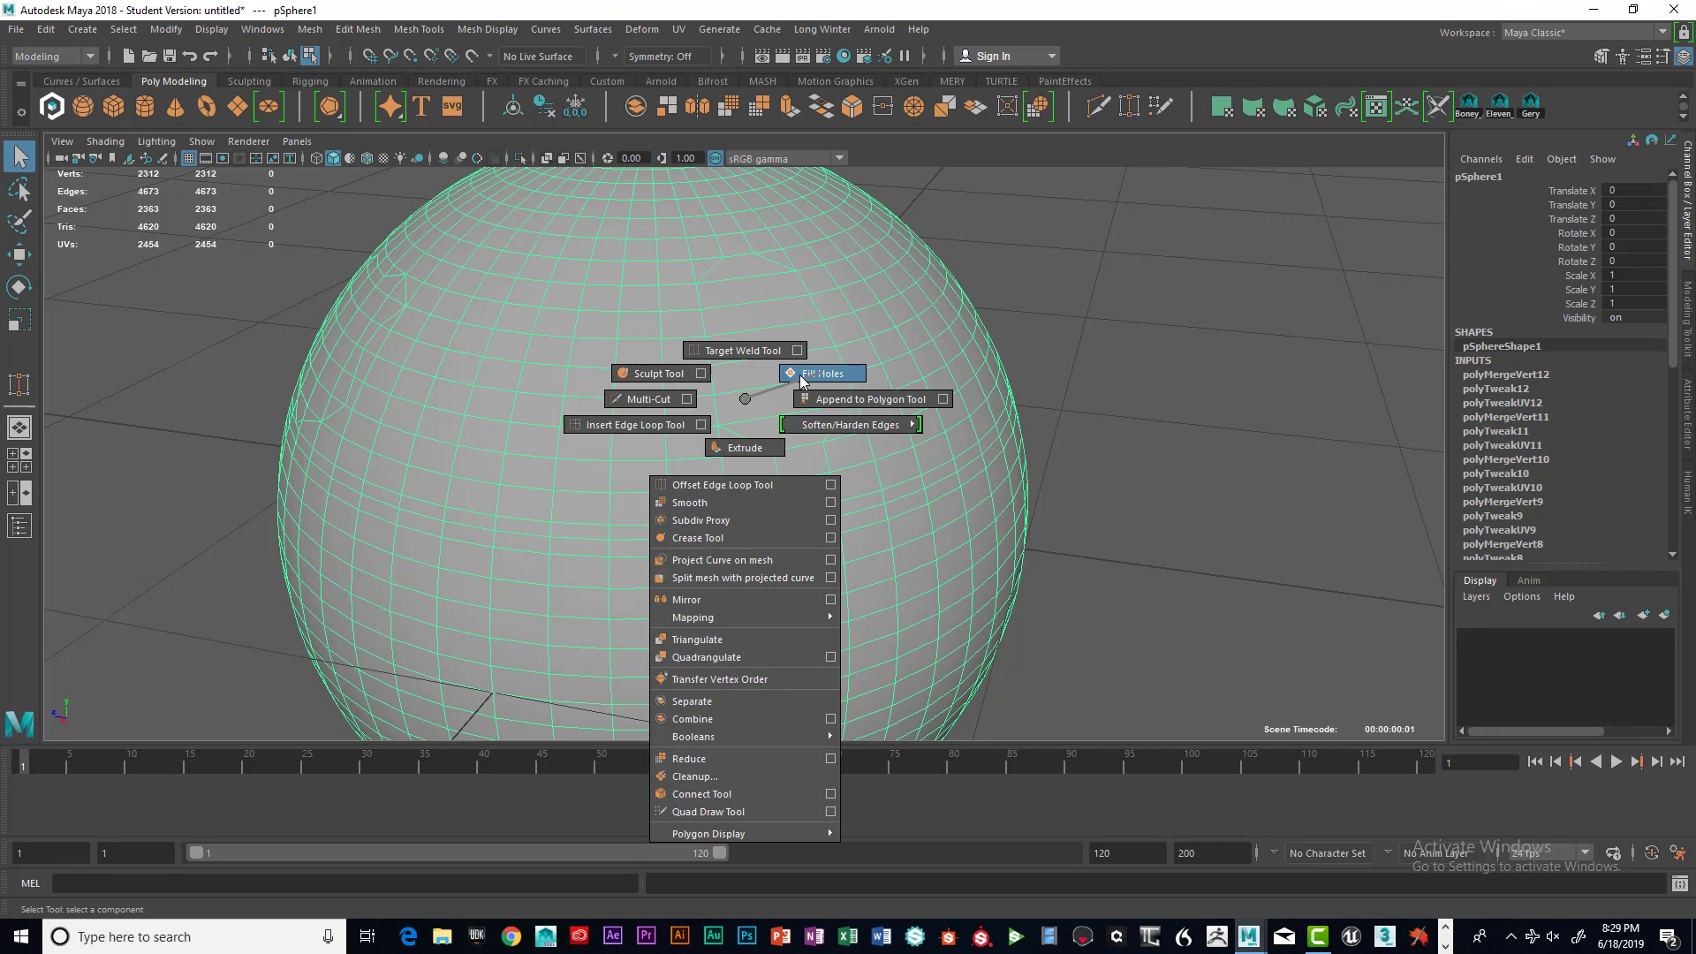
{"action": "mouse_move", "coordinate": [748, 398]}
{"action": "right_mouse_down", "text": "shift"}
{"action": "mouse_move", "coordinate": [802, 373]}
{"action": "mouse_move", "coordinate": [745, 400]}
{"action": "right_mouse_up", "text": "shift"}
{"action": "right_click_drag", "start_coordinate": [590, 468], "coordinate": [590, 484]}
{"action": "left_click", "coordinate": [590, 484]}
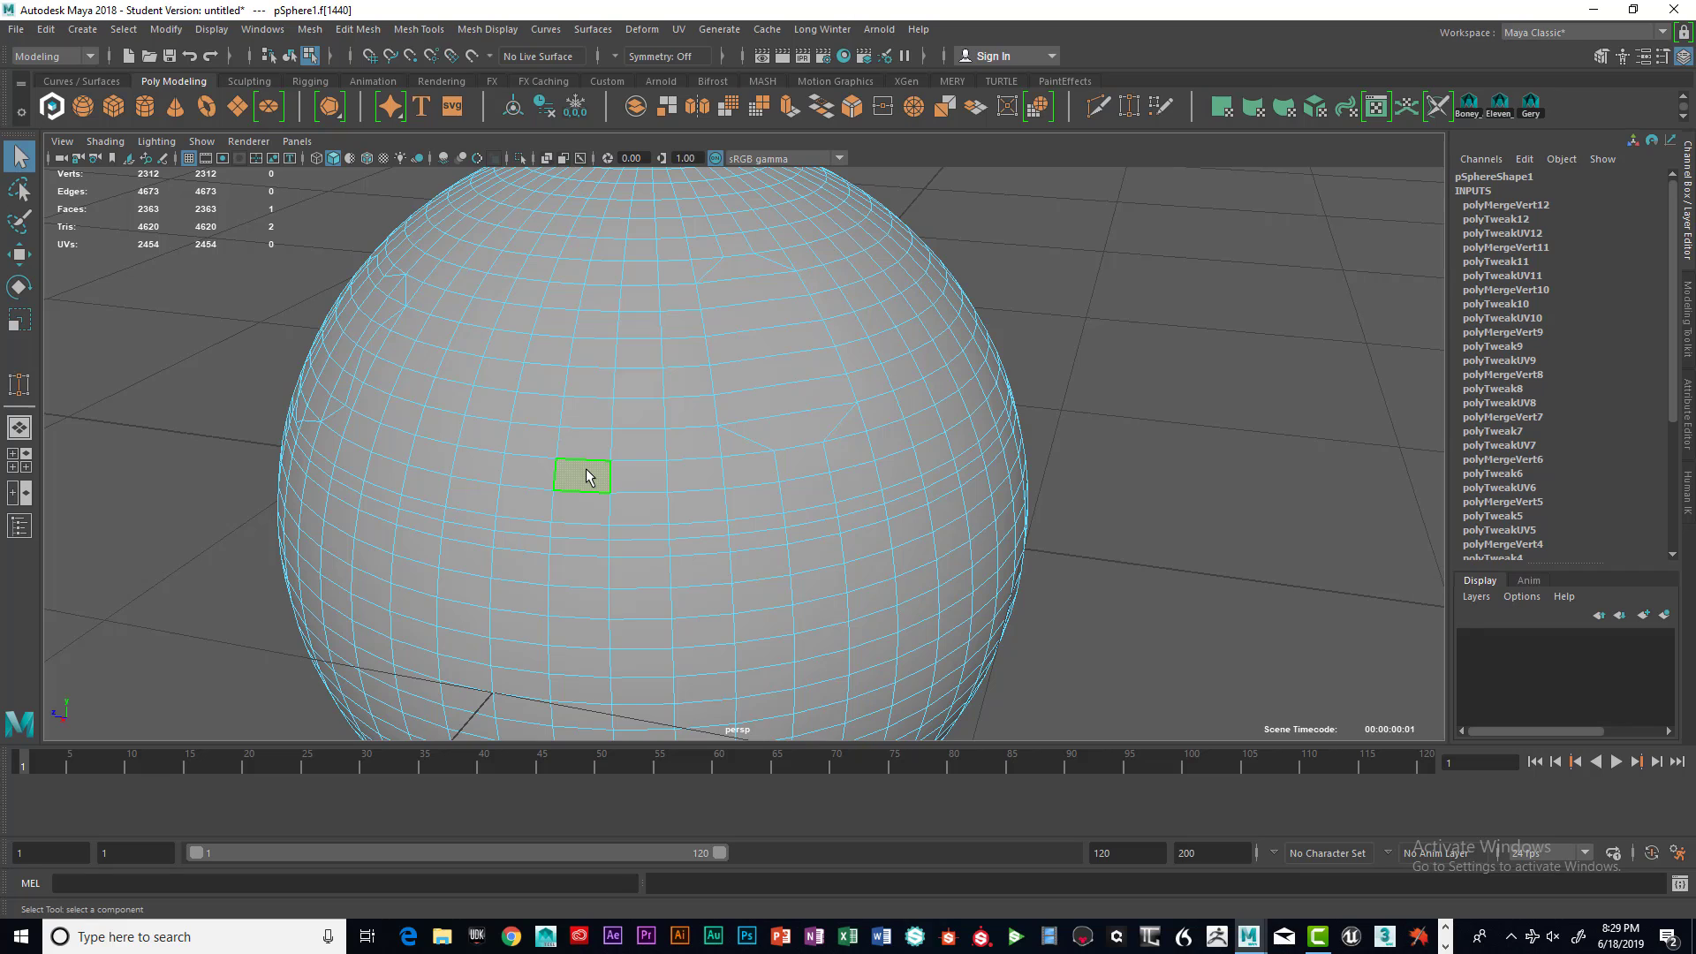
{"action": "key", "text": "Delete"}
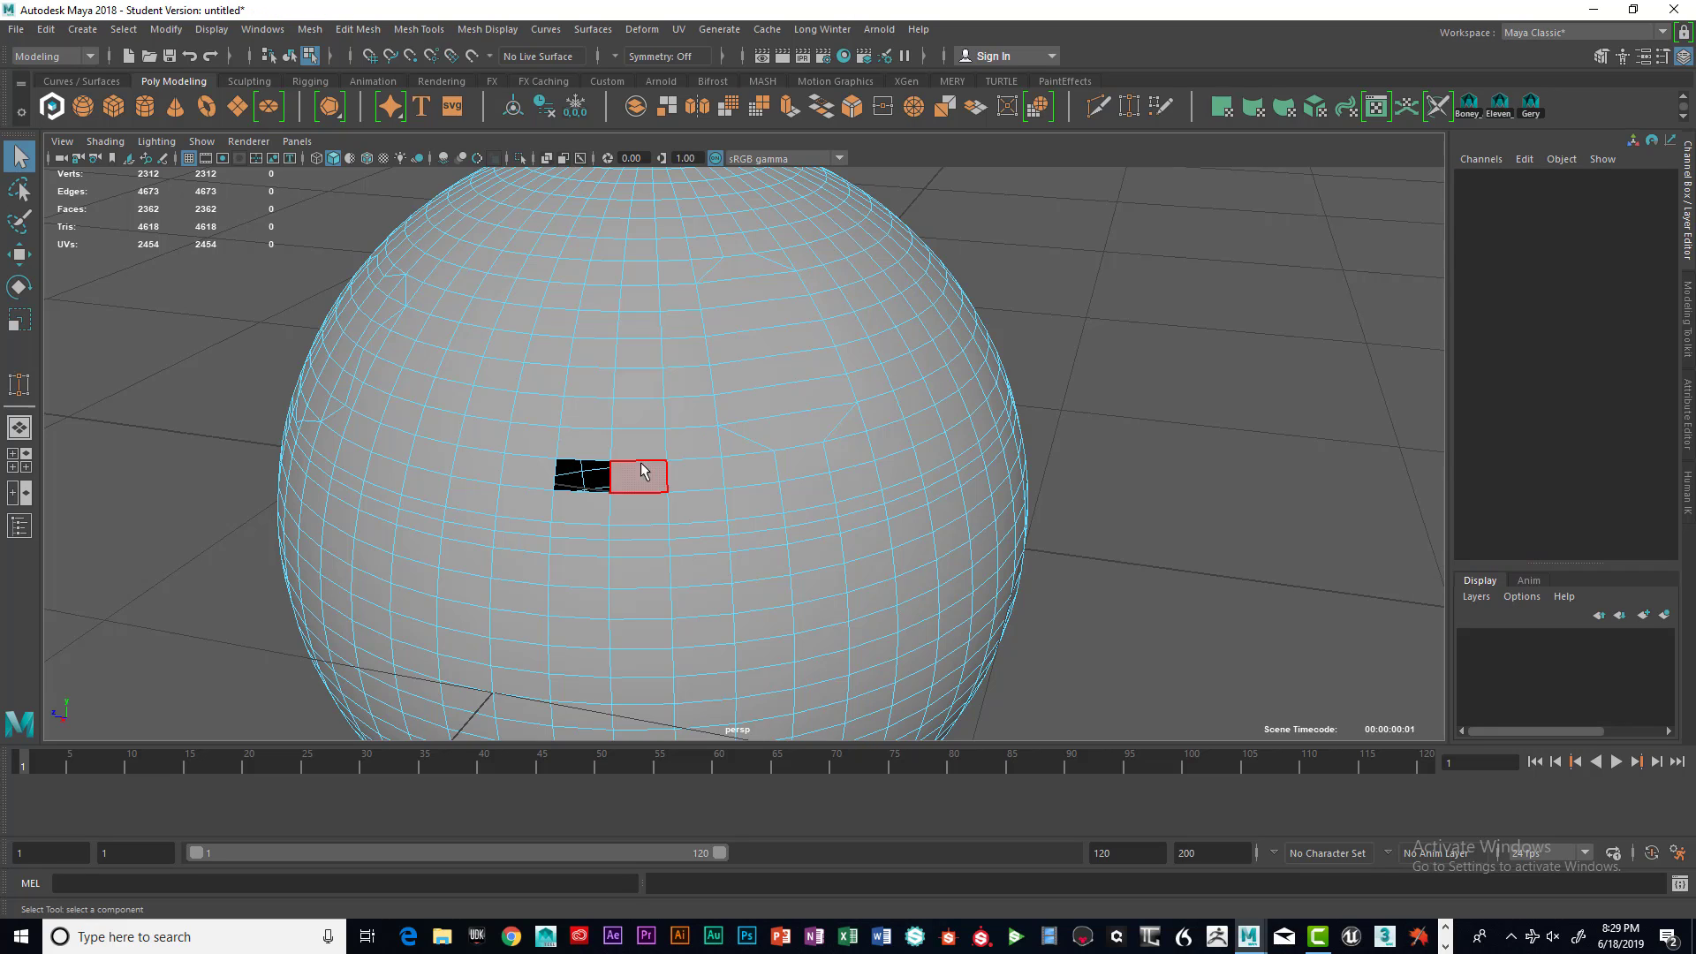
Orbit to the hole, select the sphere and fill the hole with Fill Holes
{"action": "left_click_drag", "start_coordinate": [644, 473], "coordinate": [719, 439], "text": "alt"}
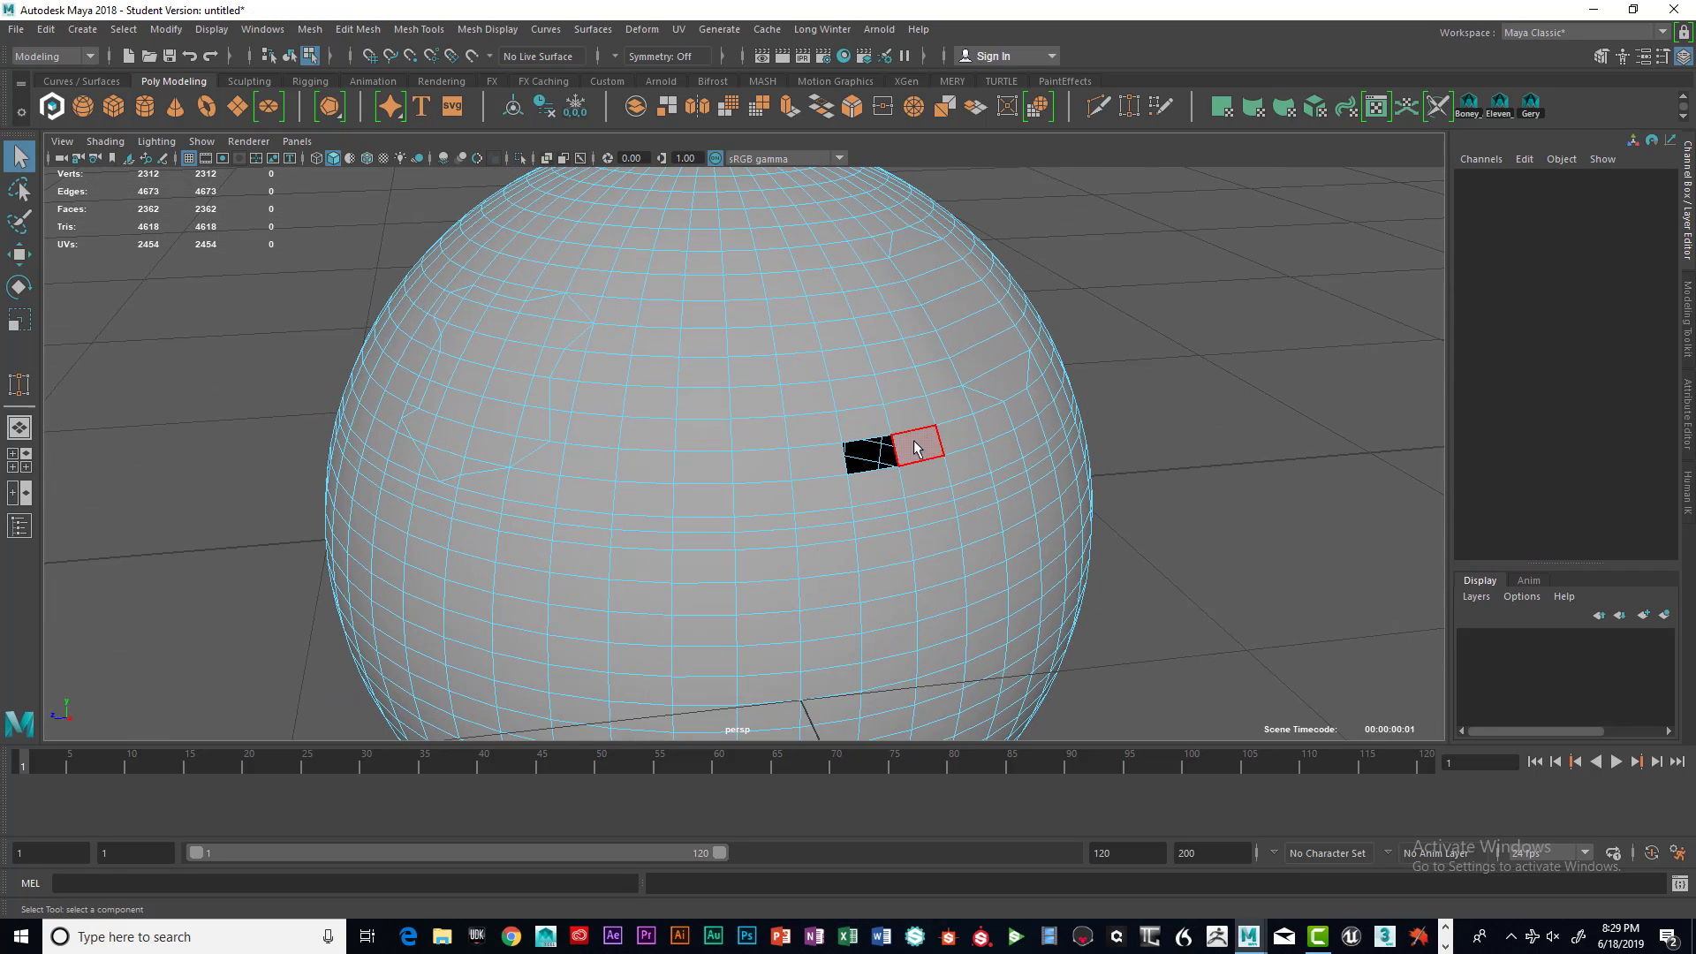
{"action": "left_click_drag", "start_coordinate": [916, 442], "coordinate": [923, 433], "text": "alt"}
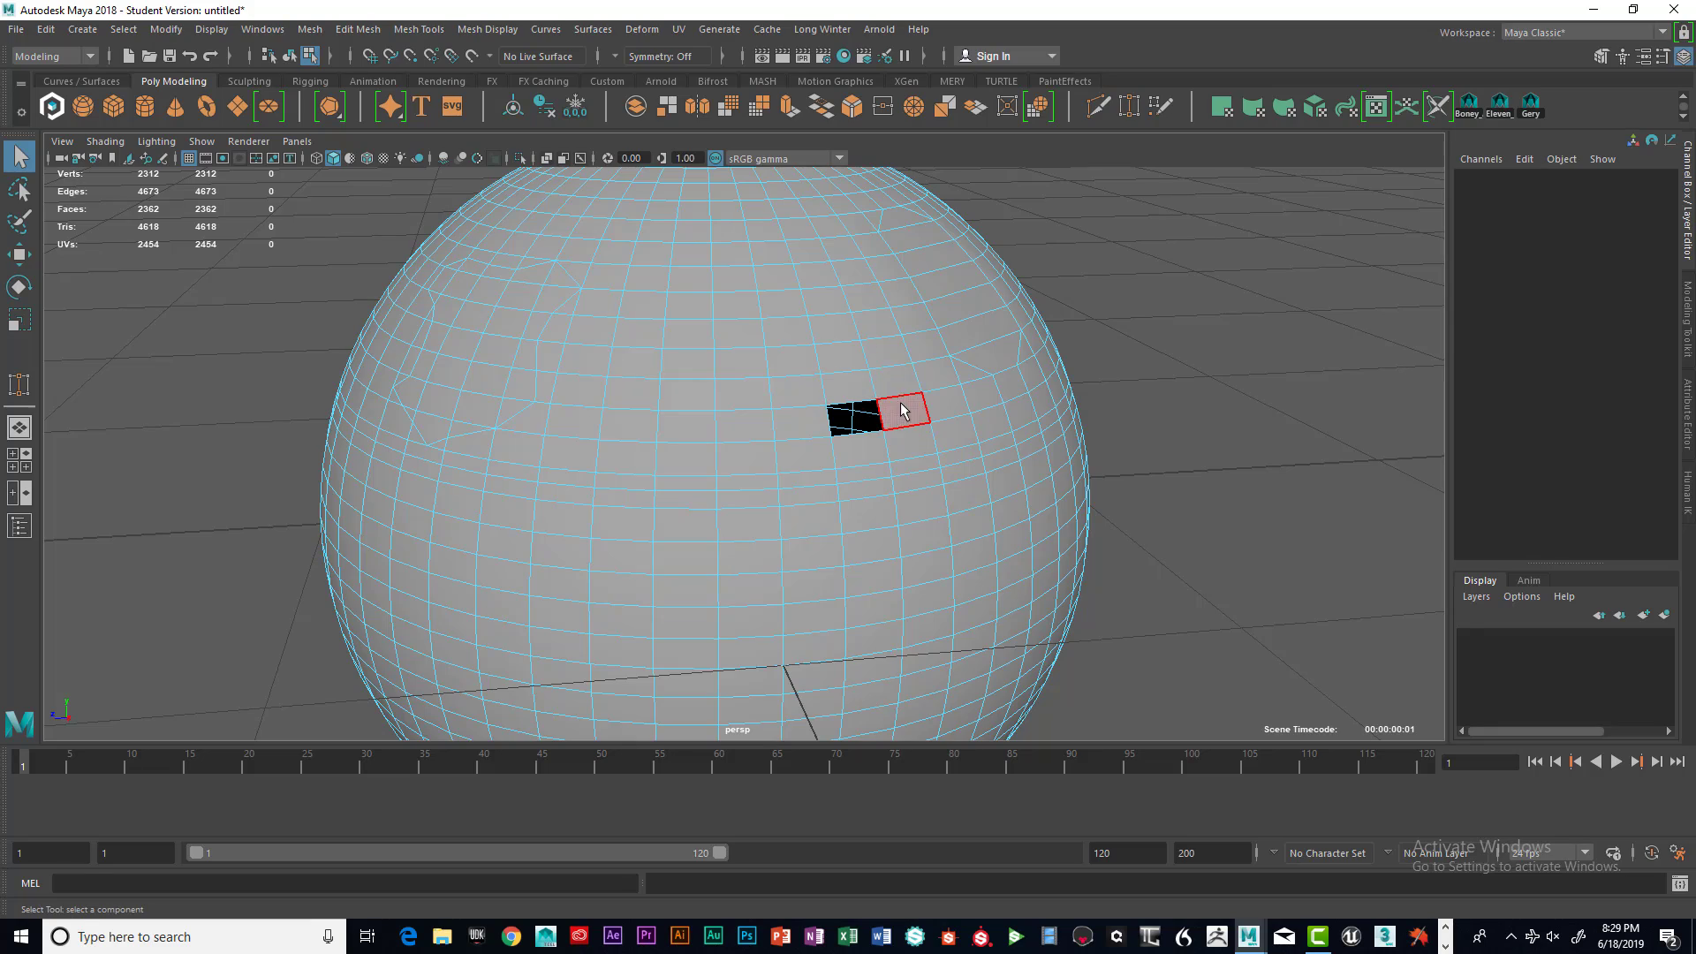
{"action": "mouse_move", "coordinate": [901, 412]}
{"action": "left_mouse_down", "text": "alt"}
{"action": "mouse_move", "coordinate": [923, 404]}
{"action": "mouse_move", "coordinate": [893, 408]}
{"action": "left_mouse_up", "text": "alt"}
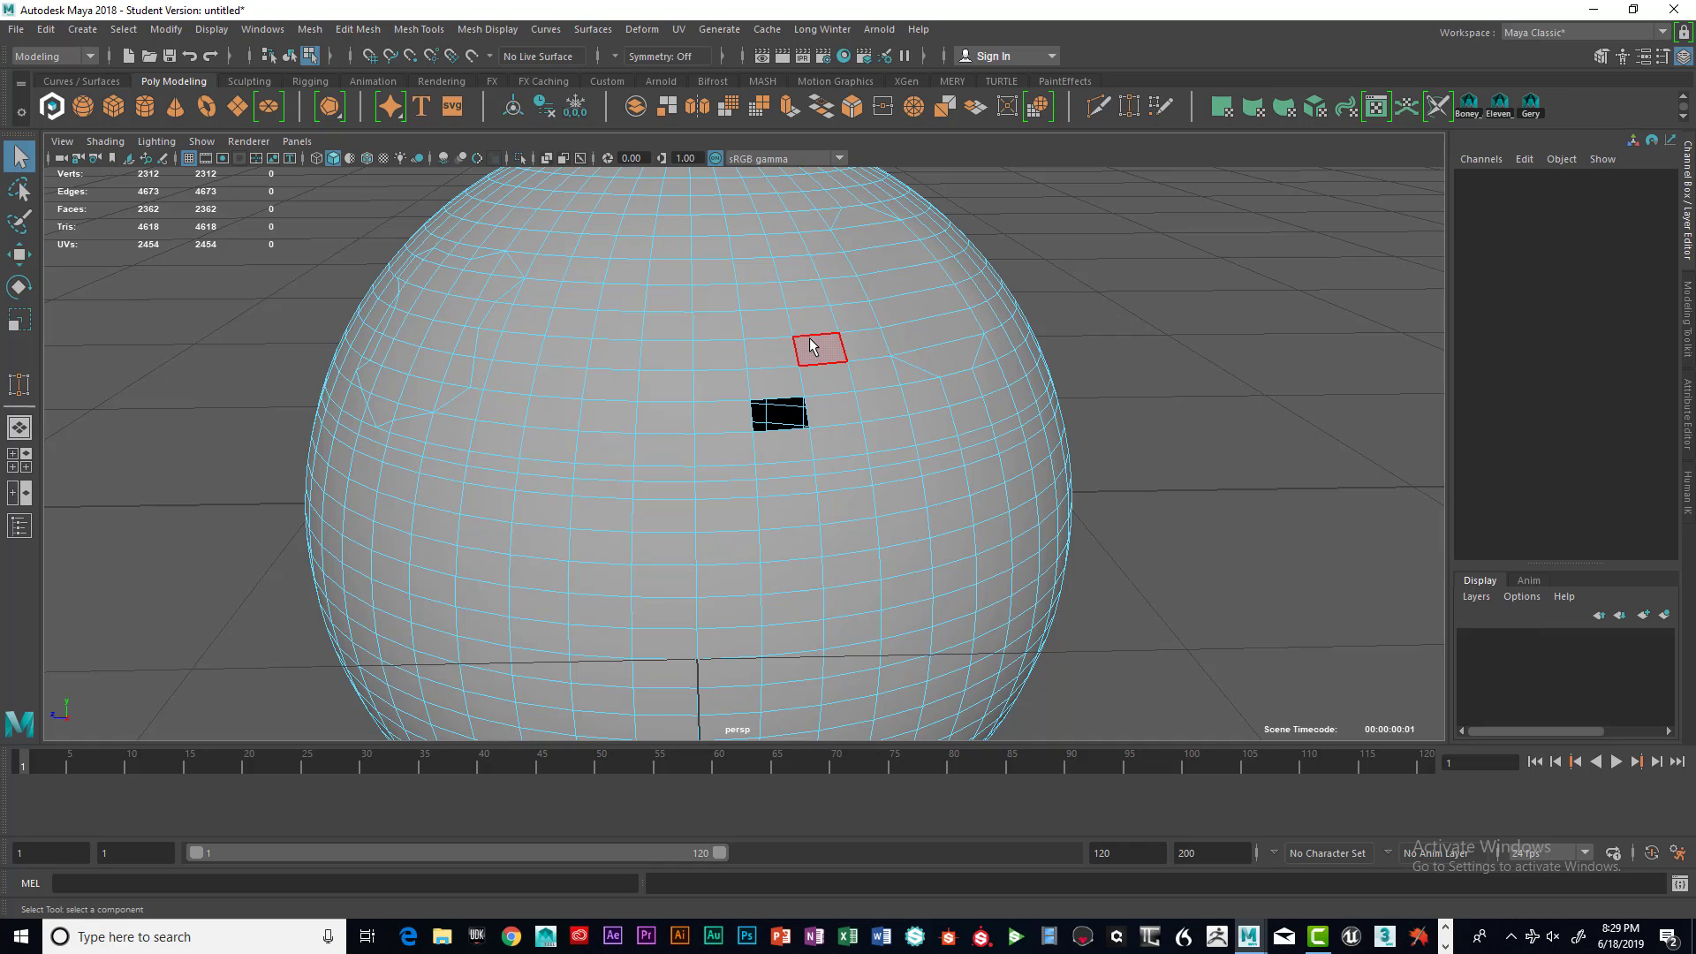
{"action": "right_click_drag", "start_coordinate": [813, 345], "coordinate": [805, 443]}
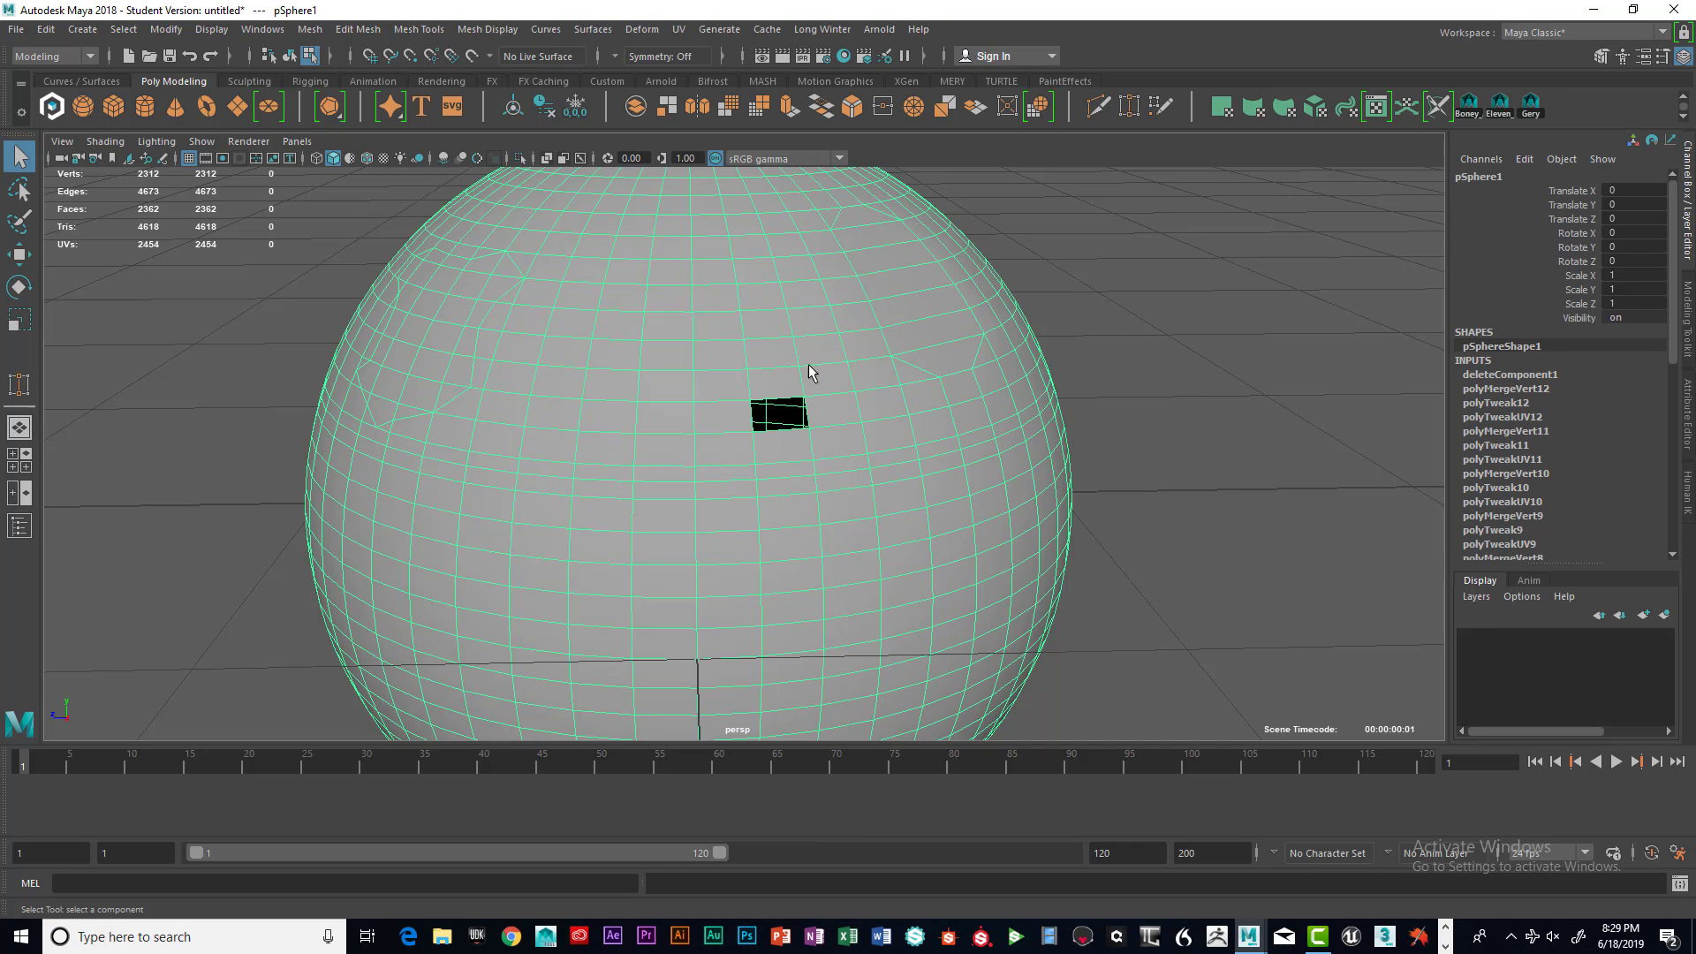
{"action": "right_click_drag", "start_coordinate": [814, 358], "coordinate": [890, 342], "text": "shift"}
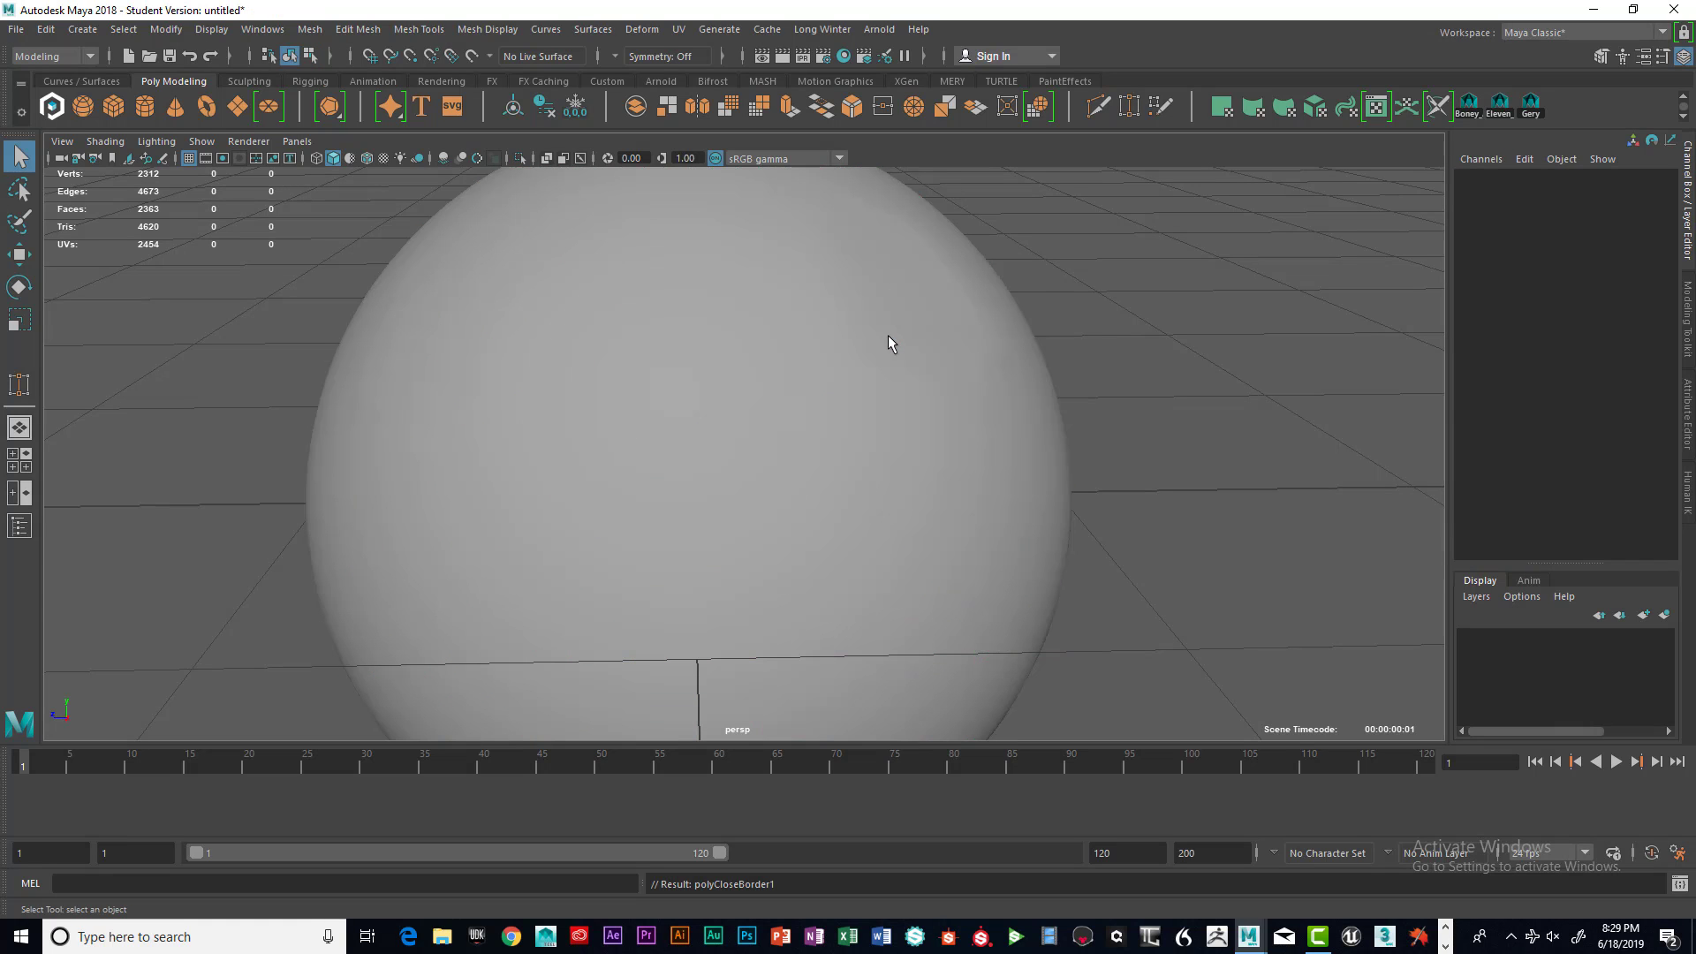
Select a rectangular block of faces on the sphere's front, two columns wide and three rows tall, and delete them
{"action": "left_click", "coordinate": [869, 422]}
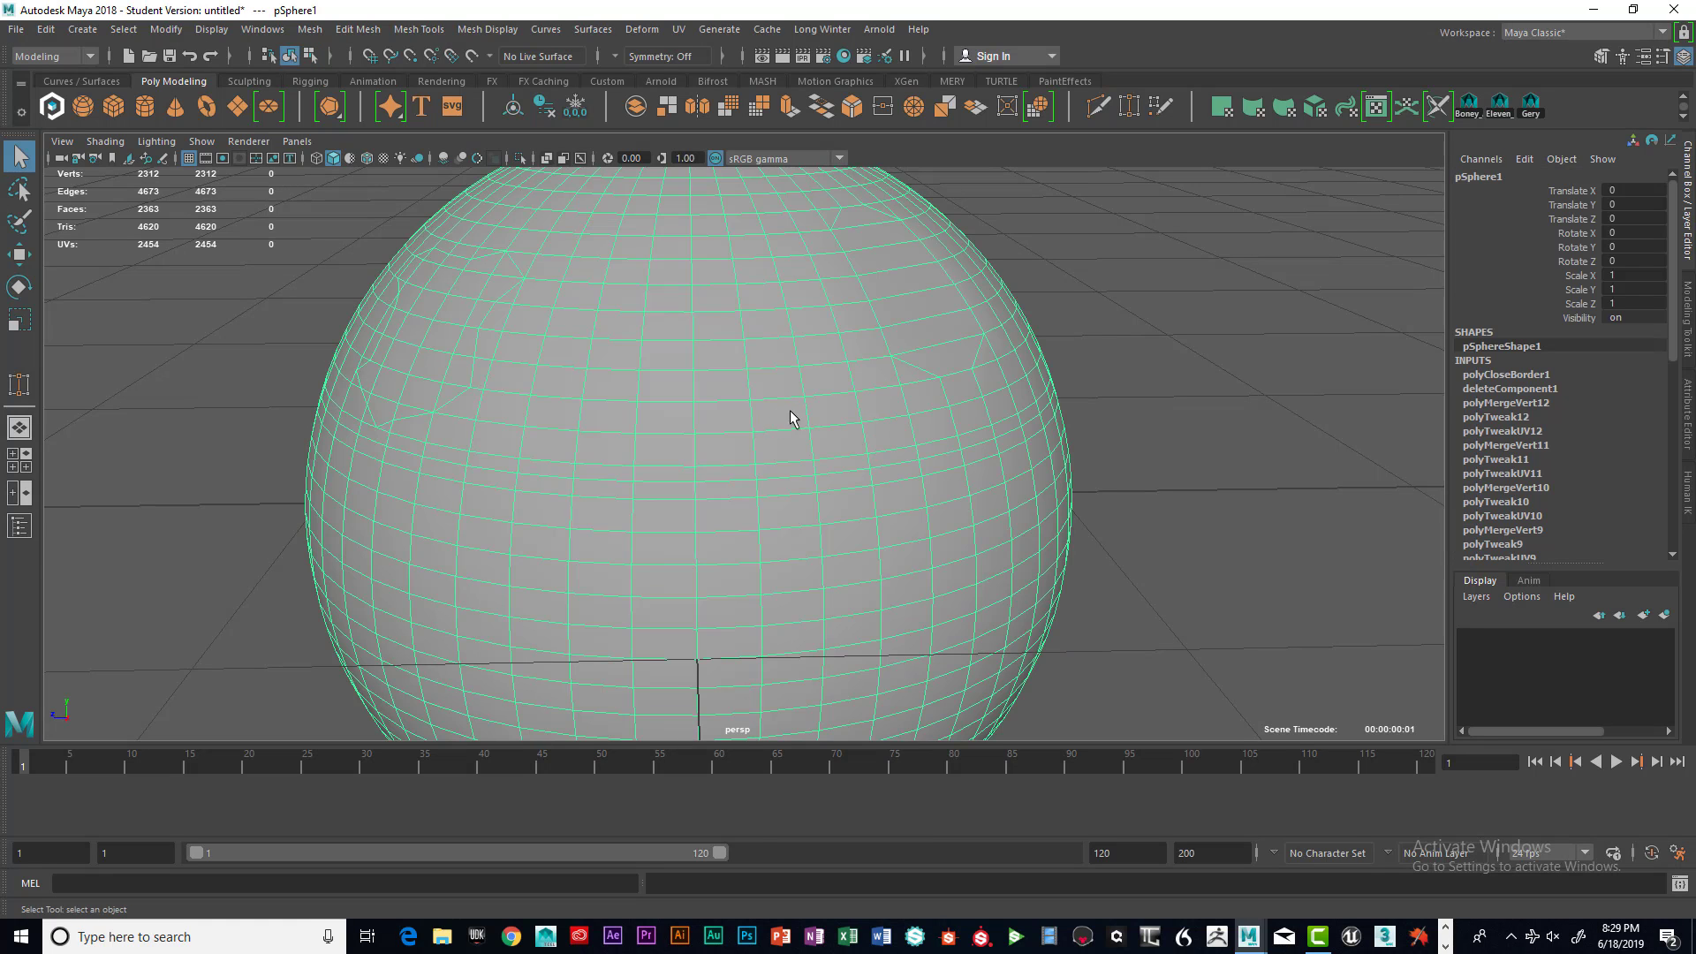
{"action": "left_click", "coordinate": [1095, 414]}
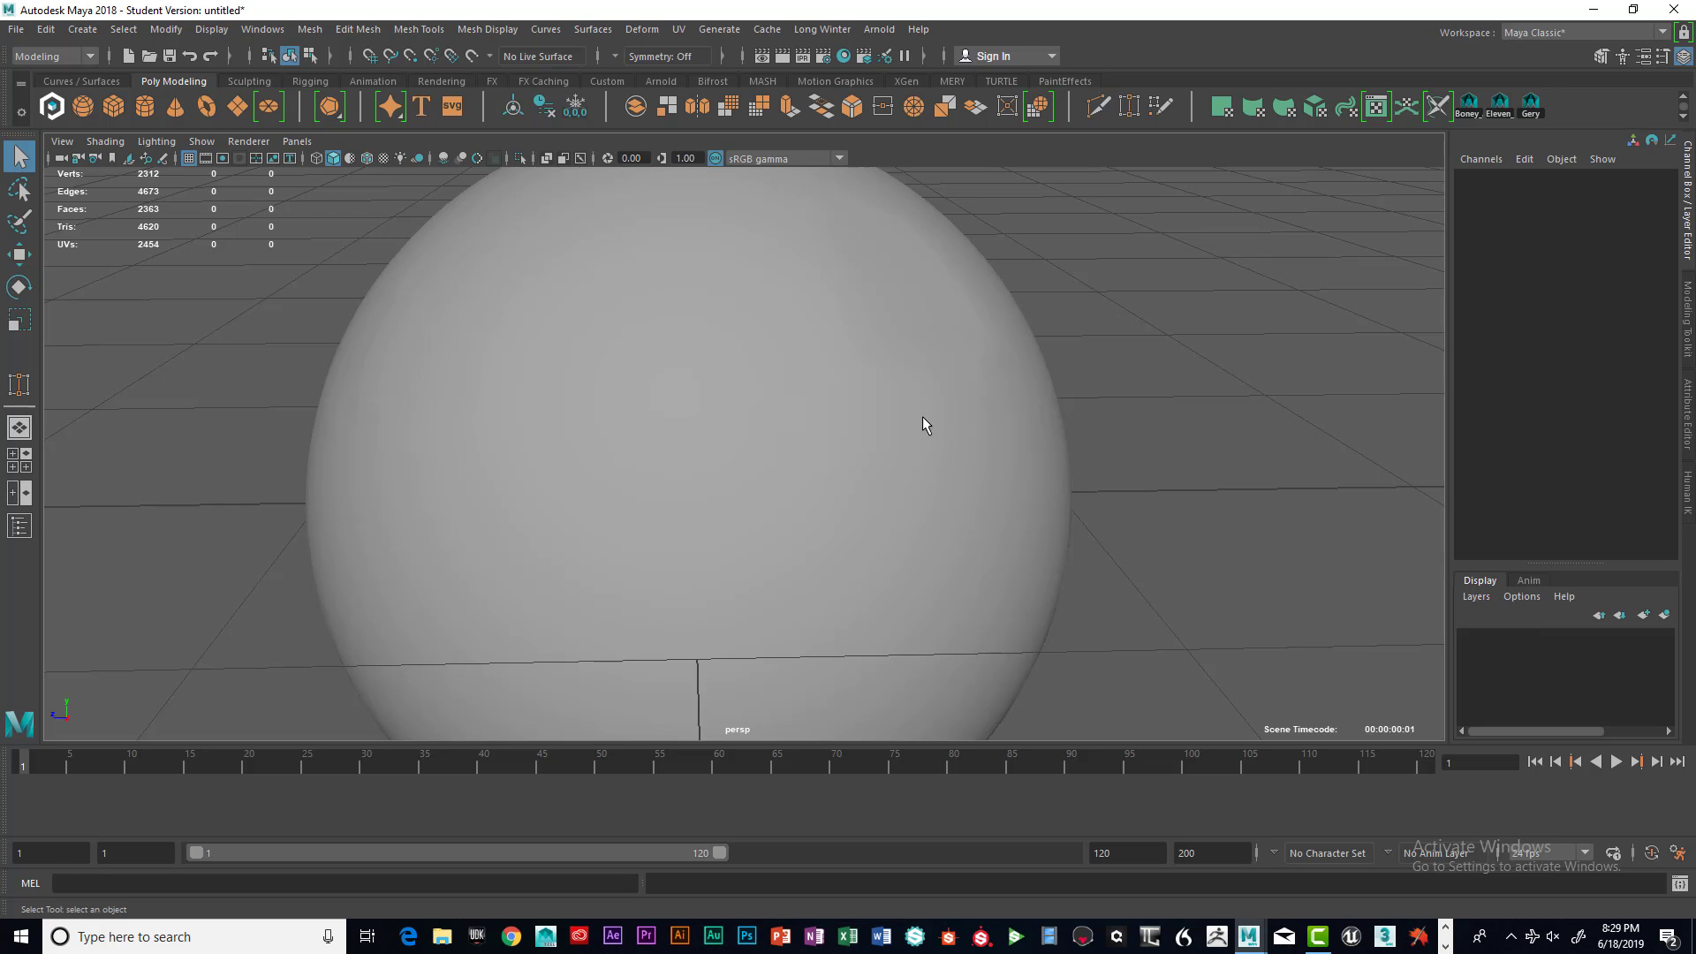
{"action": "left_click_drag", "start_coordinate": [922, 419], "coordinate": [881, 420], "text": "alt"}
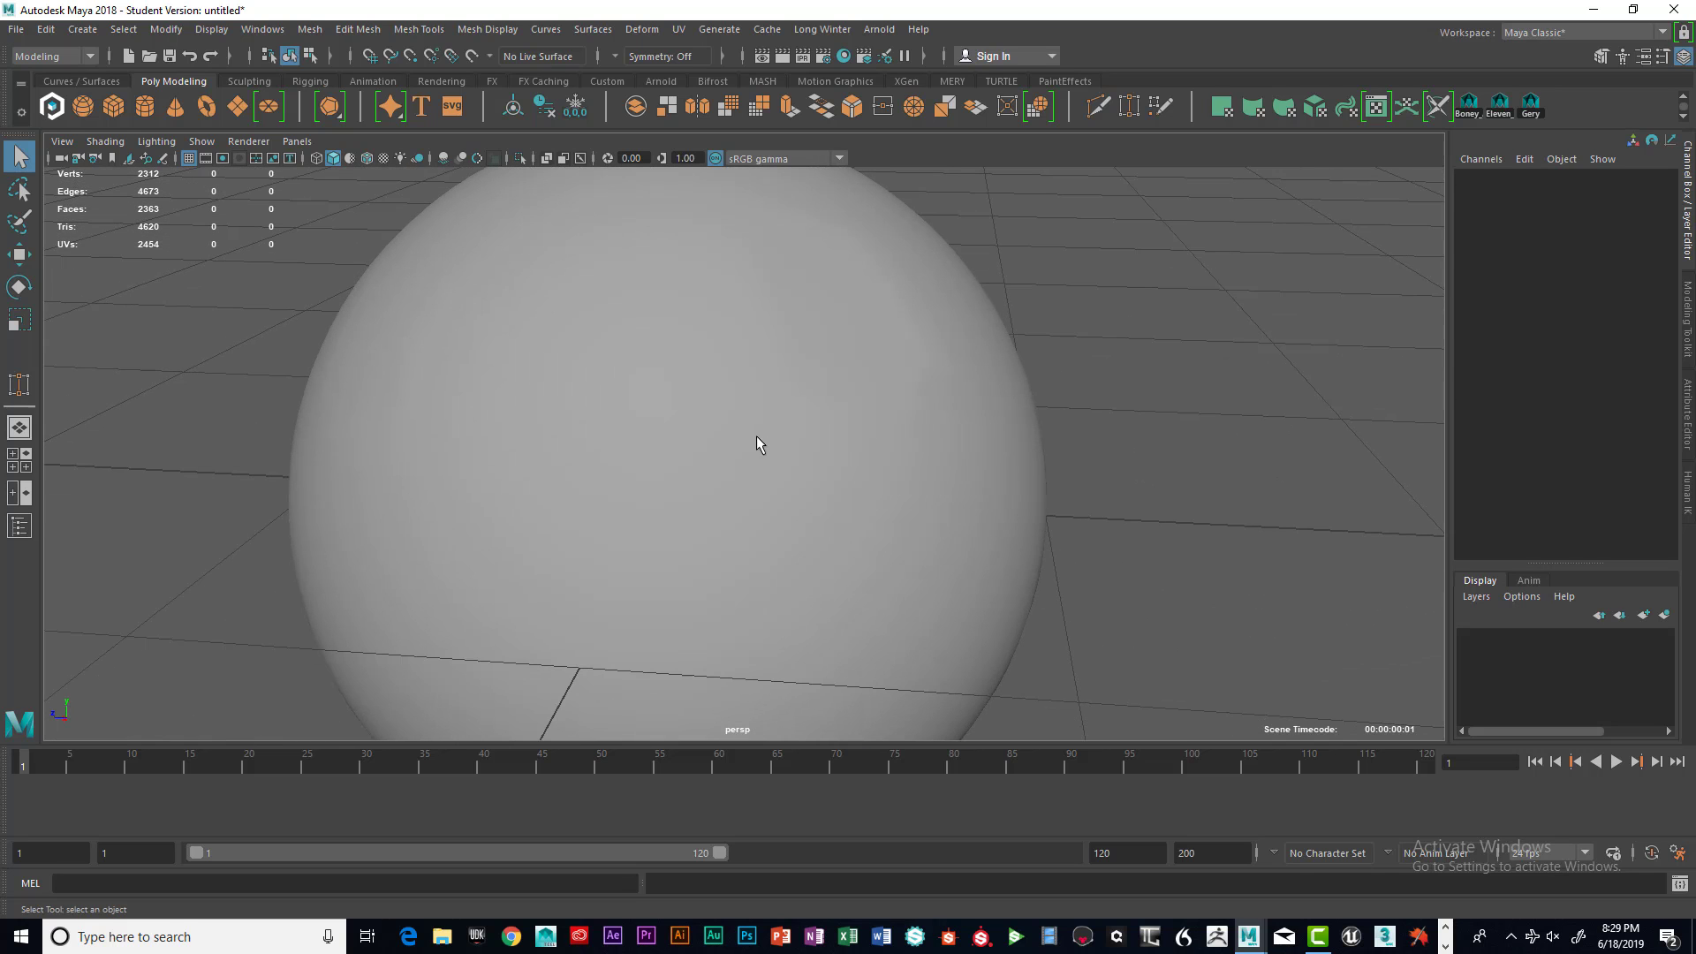
{"action": "left_click", "coordinate": [673, 467]}
{"action": "right_click_drag", "start_coordinate": [675, 463], "coordinate": [677, 481]}
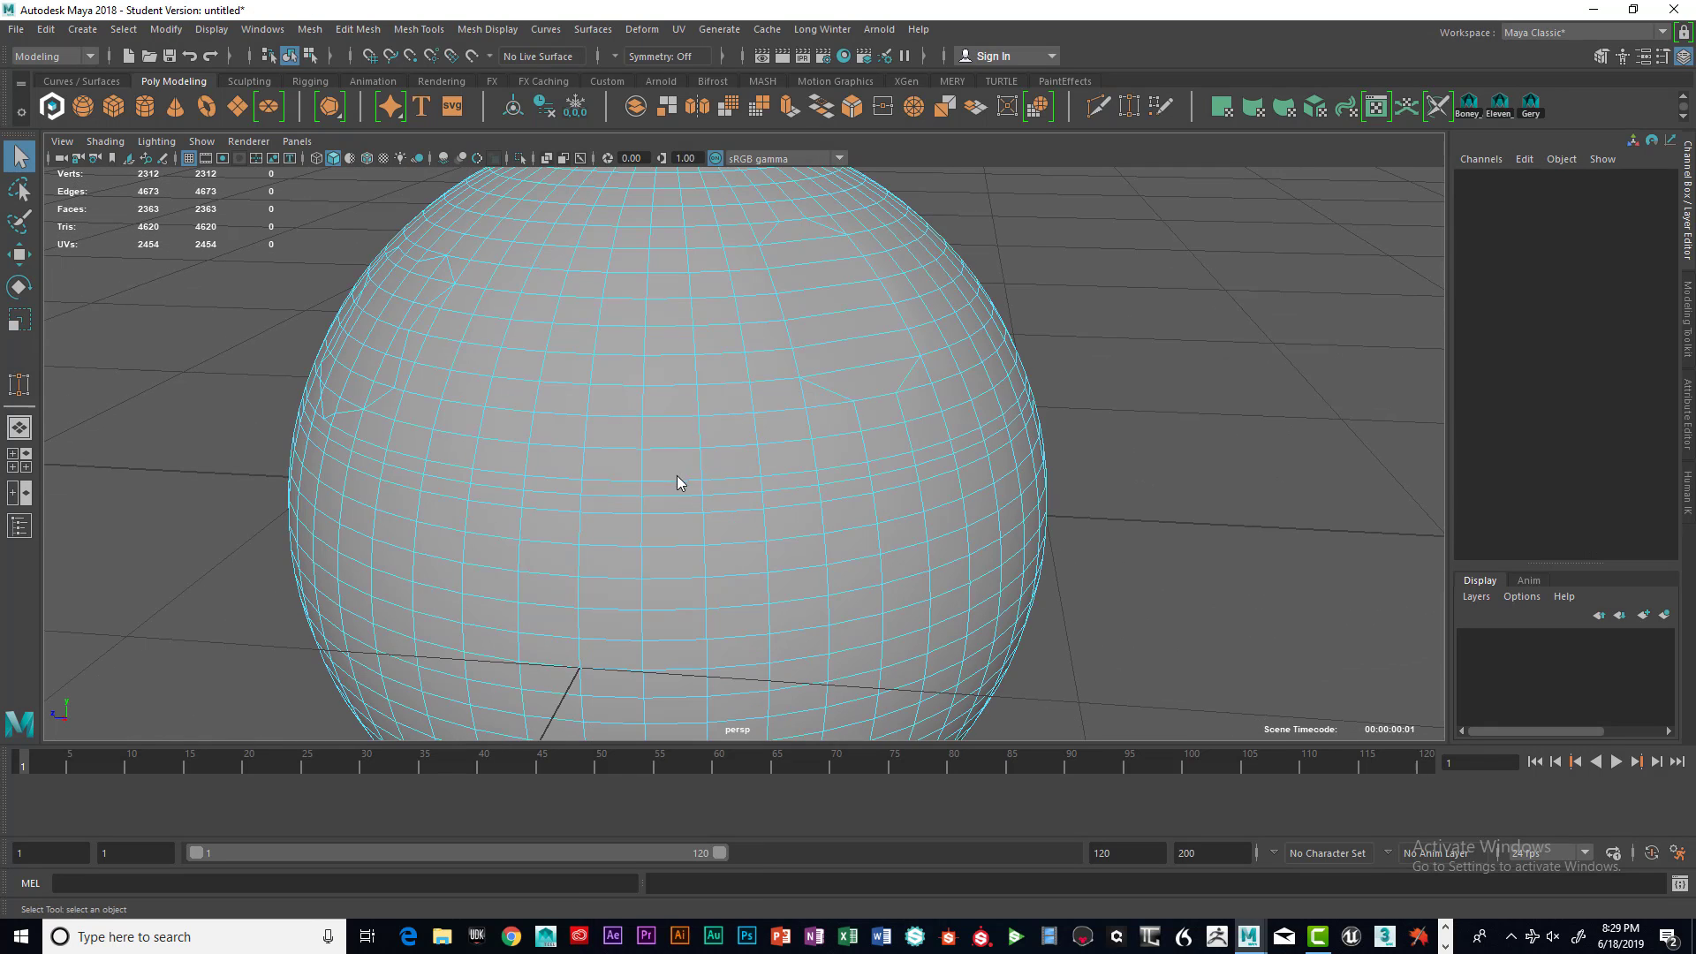
{"action": "left_click", "coordinate": [689, 408]}
{"action": "left_click", "coordinate": [669, 368], "text": "shift"}
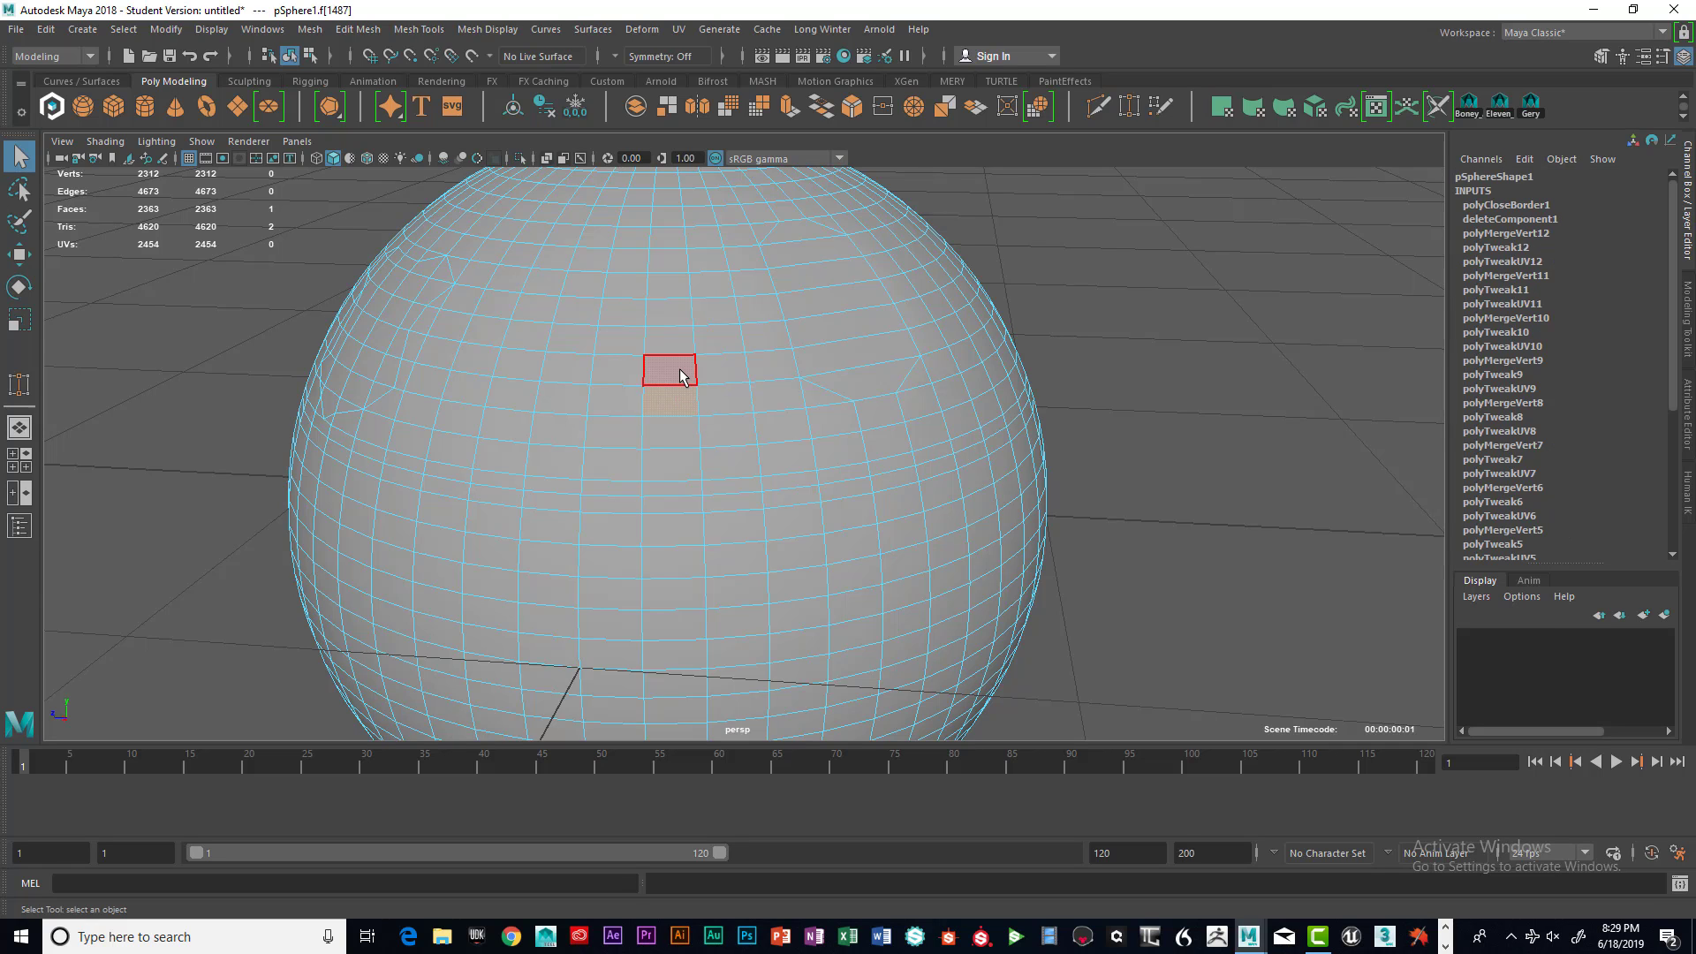
{"action": "left_click", "coordinate": [719, 369], "text": "shift"}
{"action": "left_click", "coordinate": [725, 399], "text": "shift"}
{"action": "left_click", "coordinate": [723, 430], "text": "shift"}
{"action": "left_click", "coordinate": [671, 430], "text": "shift"}
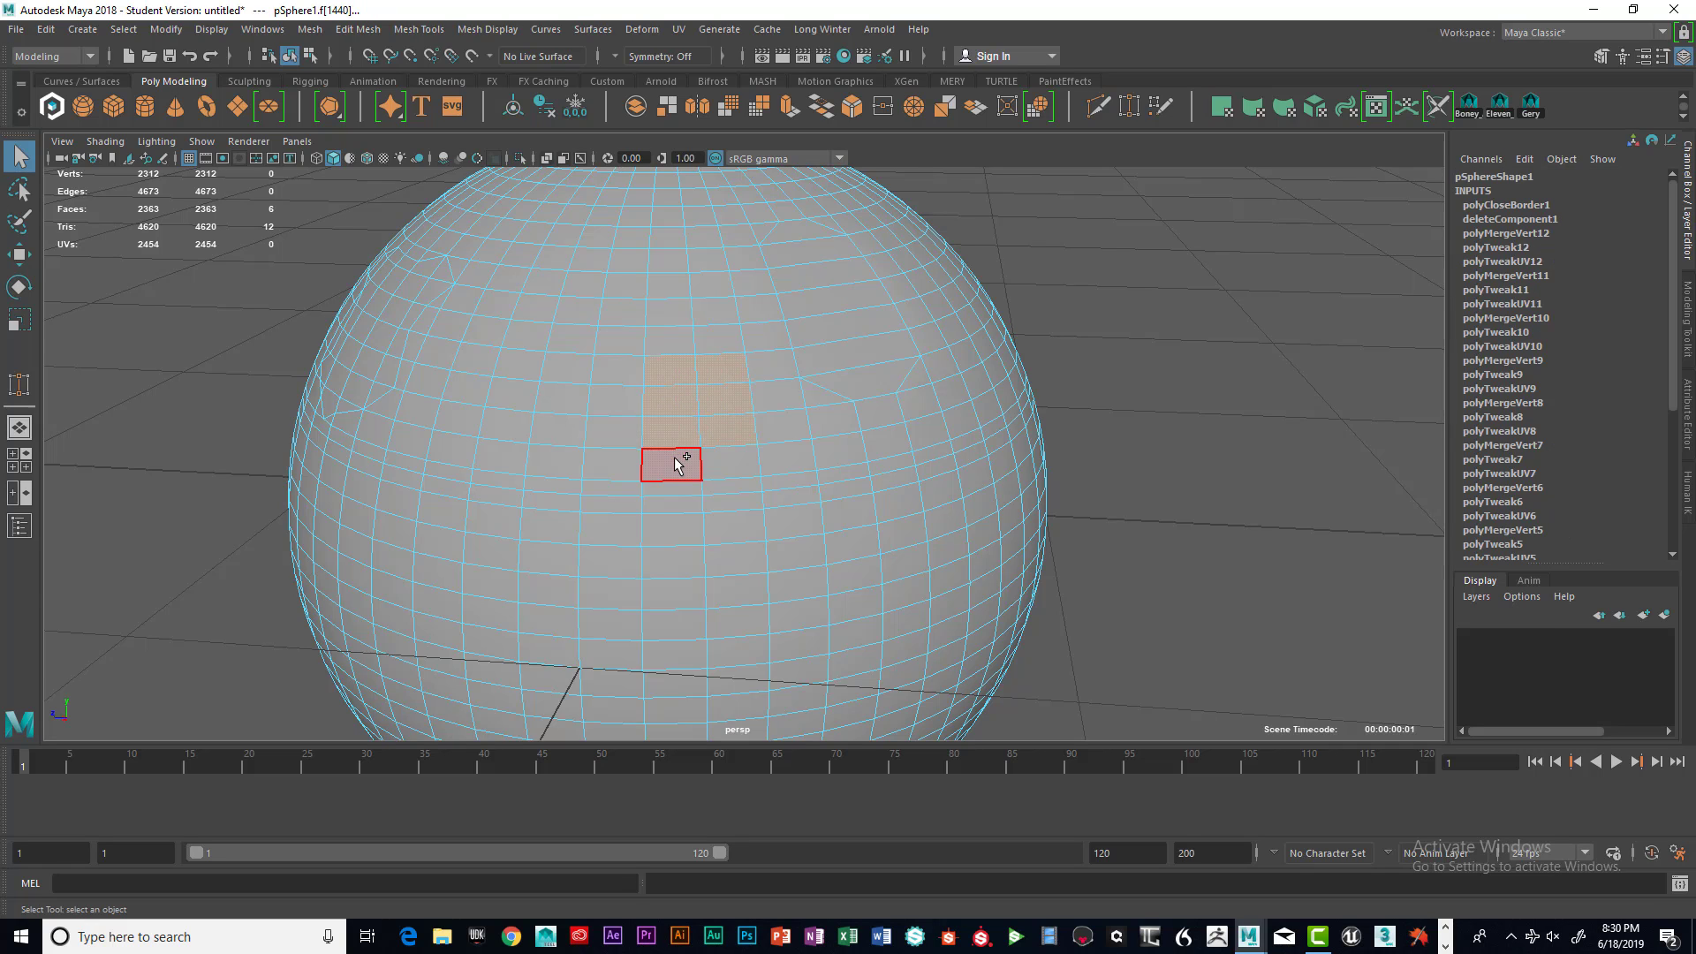
{"action": "left_click", "coordinate": [678, 463], "text": "shift"}
{"action": "left_click", "coordinate": [731, 458], "text": "shift"}
{"action": "key", "text": "Delete"}
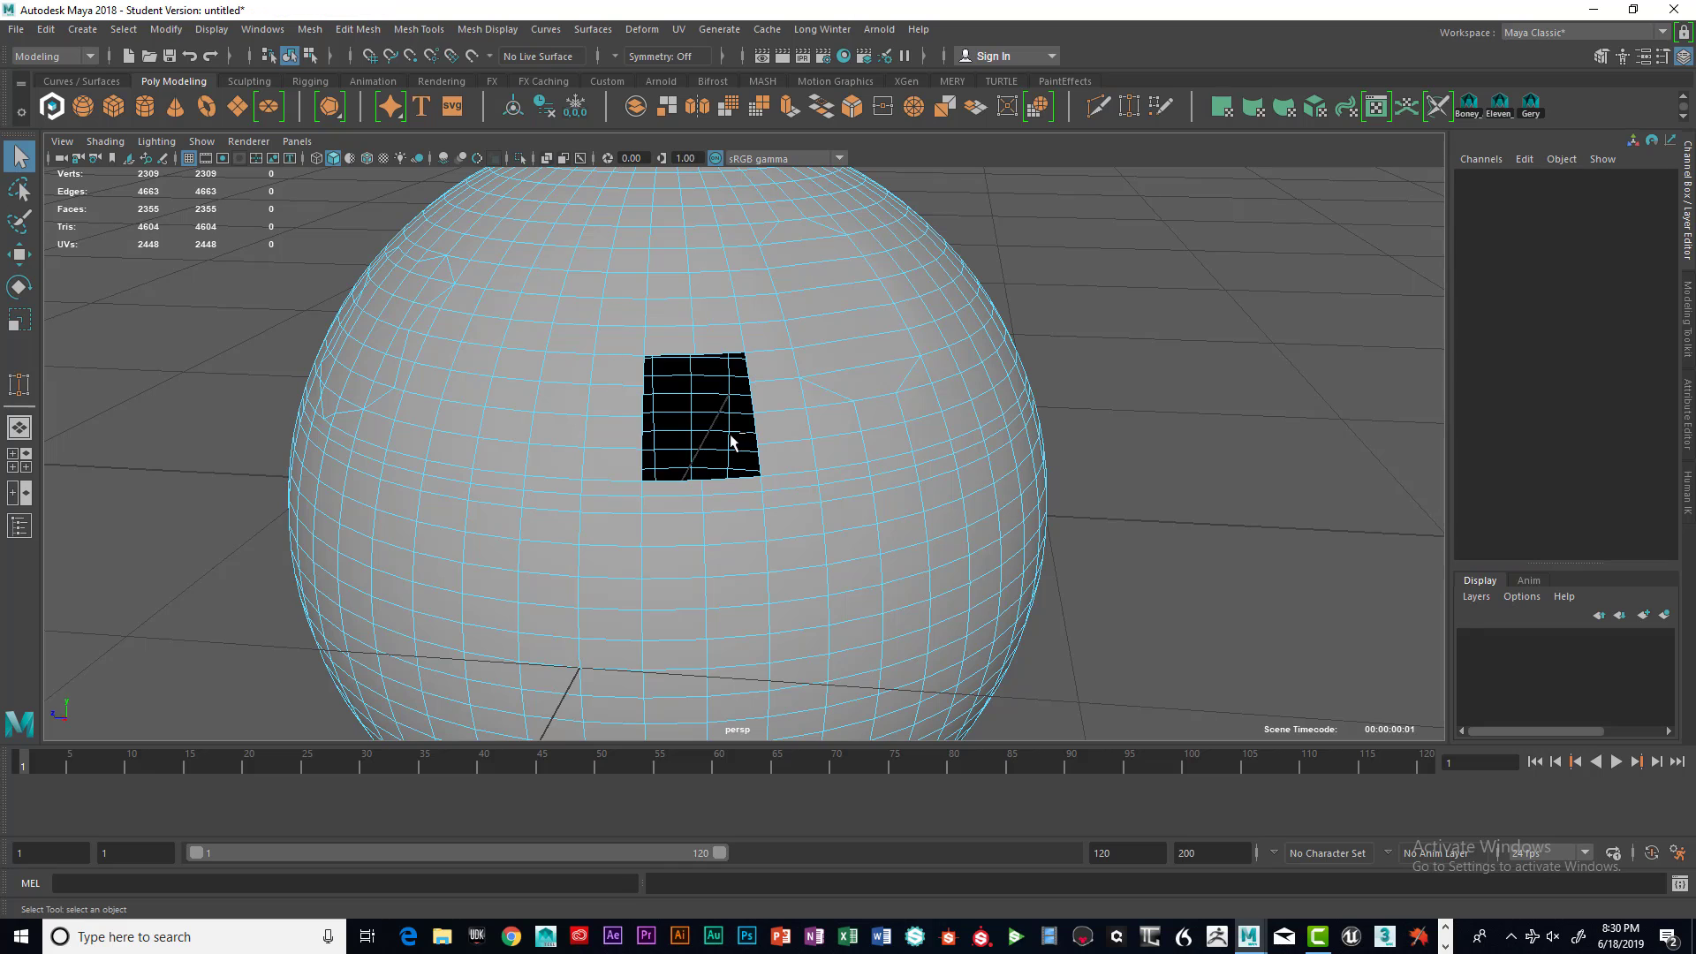
Fill the rectangular hole in the sphere with Fill Holes
{"action": "right_click_drag", "start_coordinate": [782, 371], "coordinate": [808, 455]}
{"action": "key", "text": "space"}
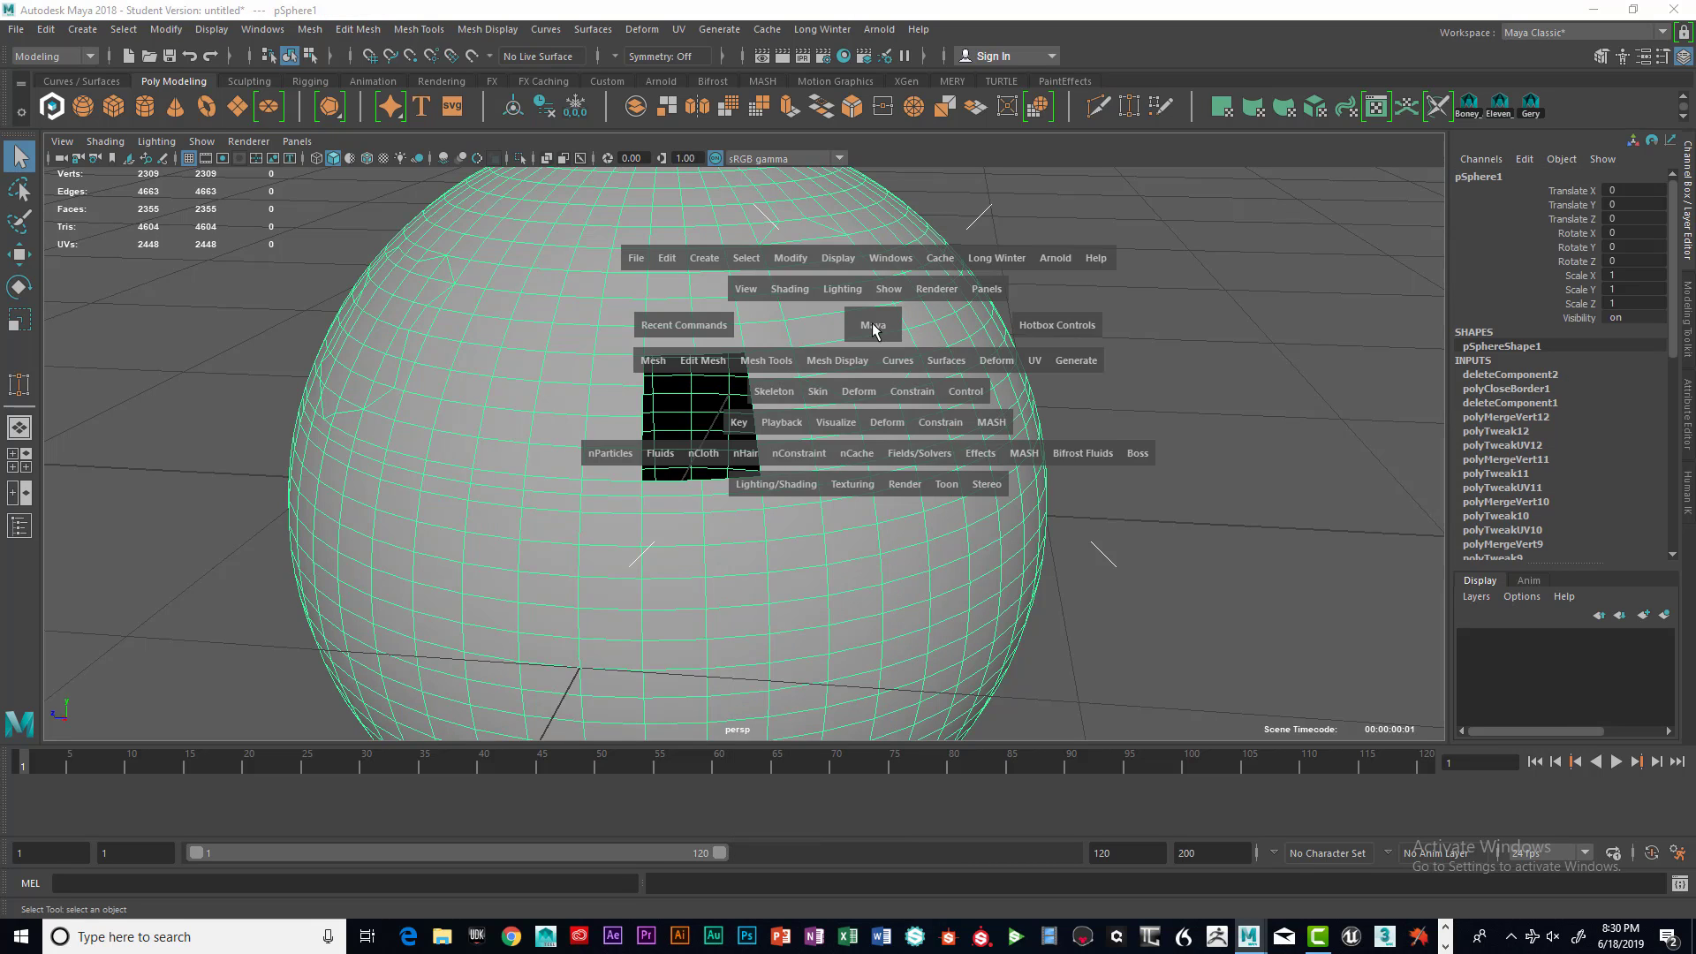
{"action": "right_click_drag", "start_coordinate": [872, 321], "coordinate": [872, 327], "text": "shift"}
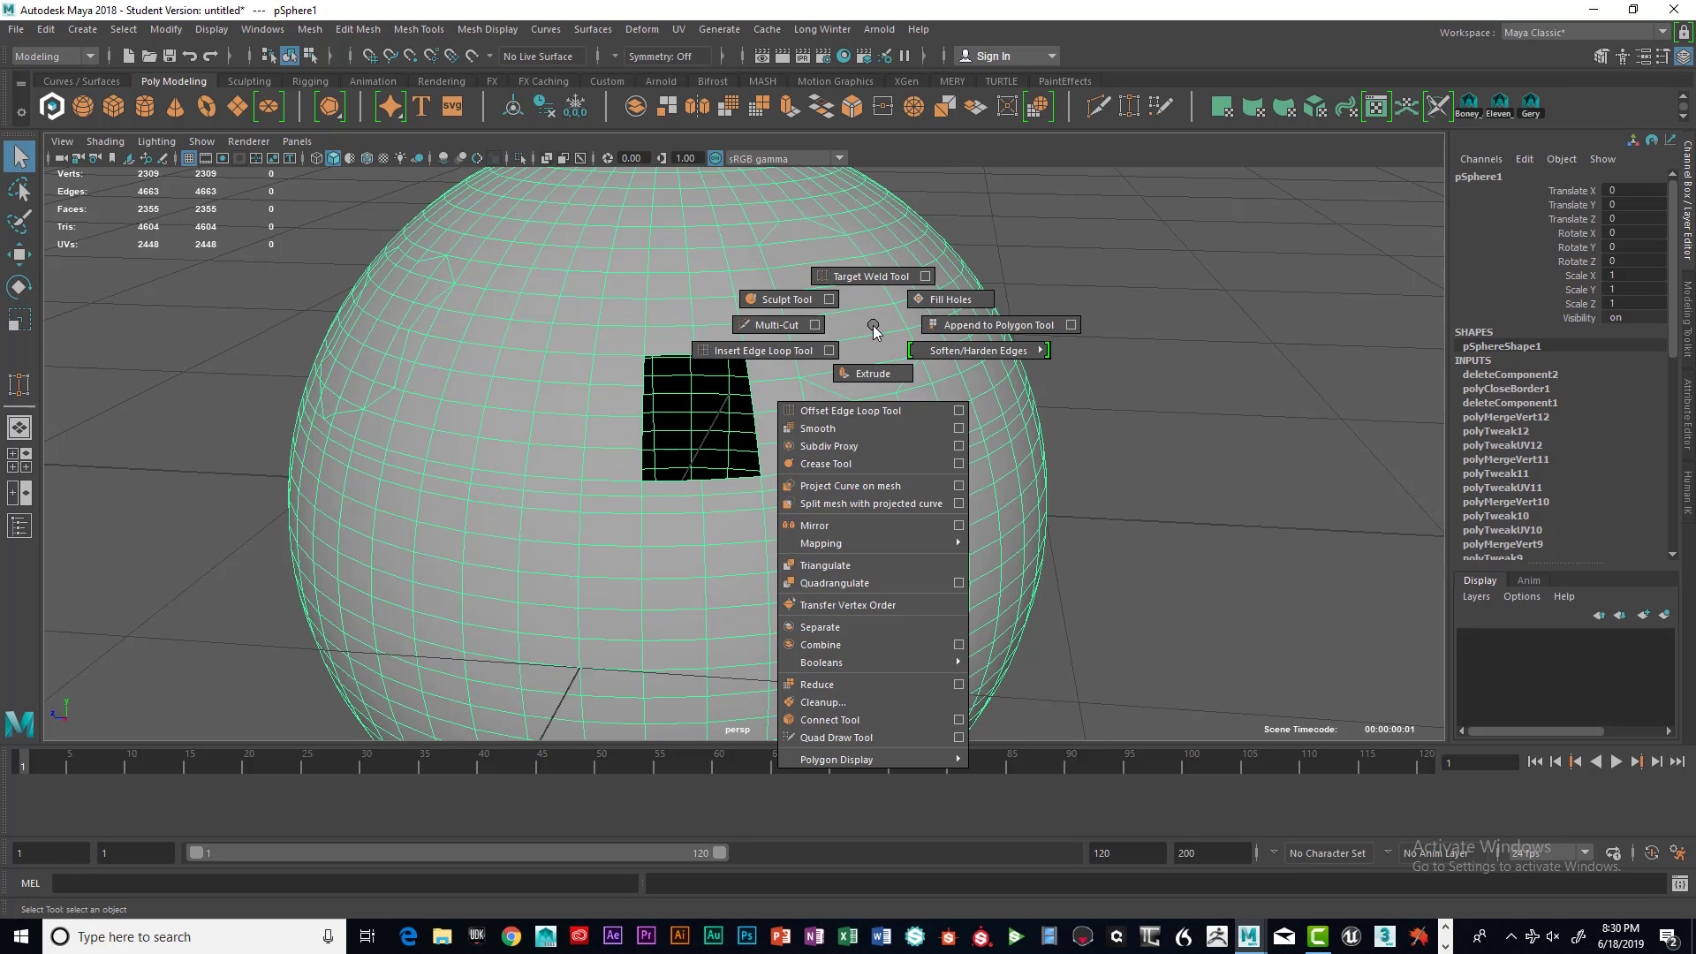
{"action": "right_click_drag", "start_coordinate": [873, 325], "coordinate": [942, 302], "text": "shift"}
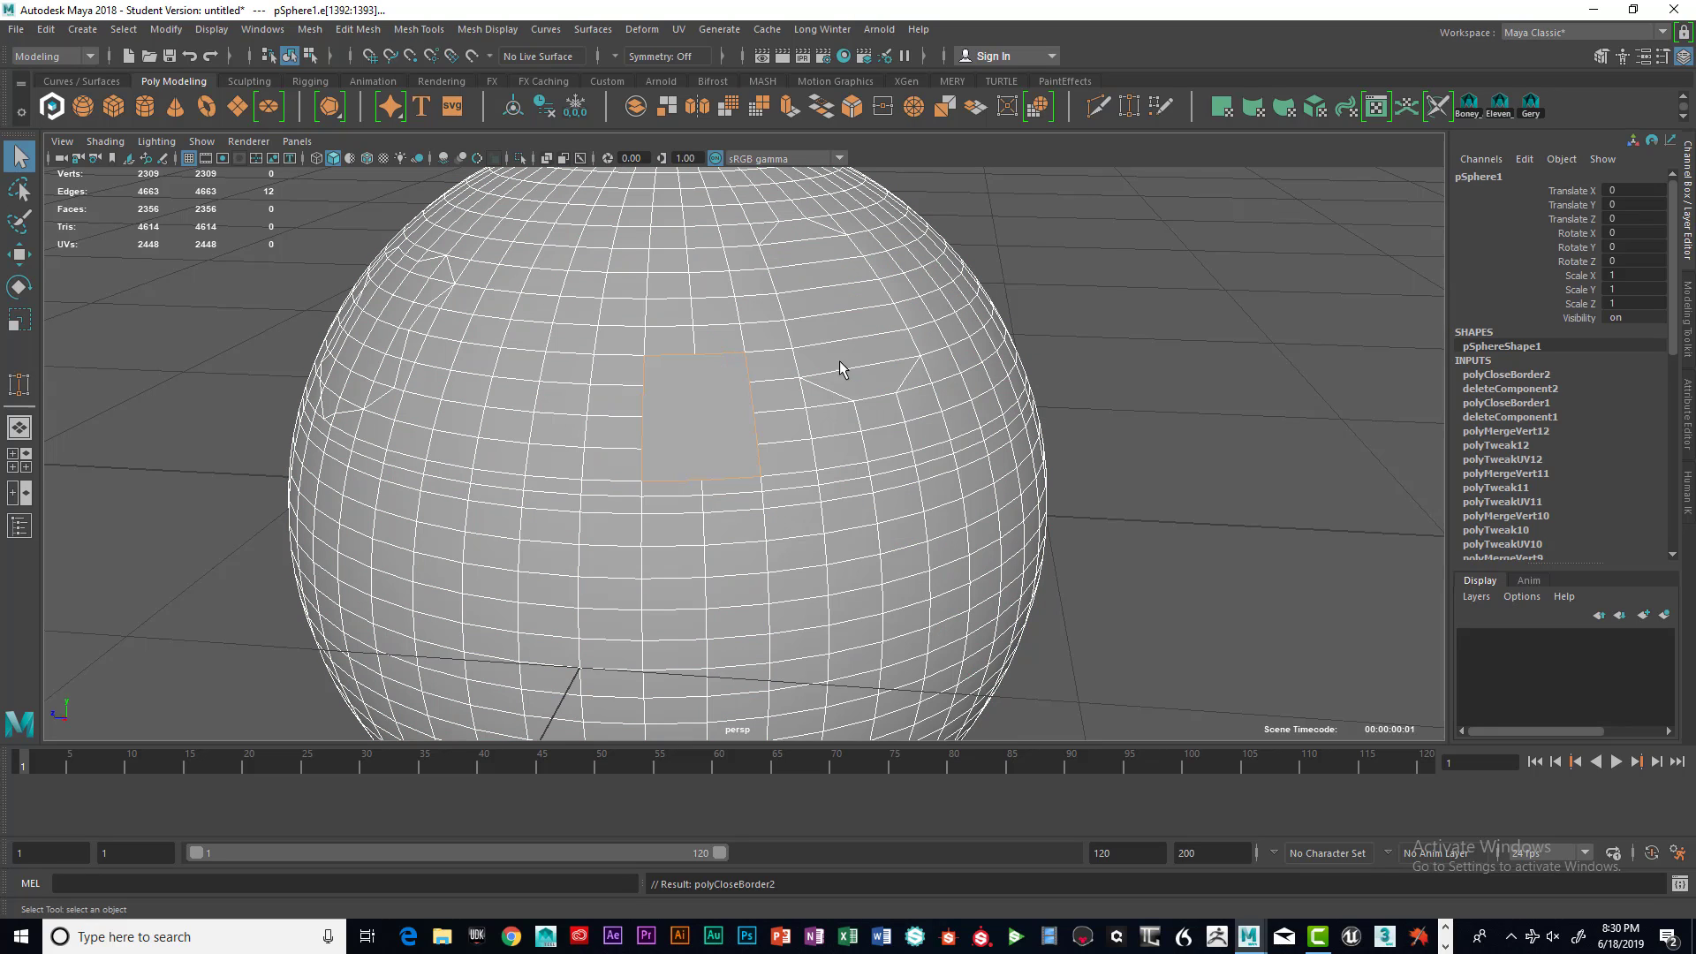
{"action": "mouse_move", "coordinate": [786, 464]}
{"action": "left_mouse_down", "text": "alt"}
{"action": "mouse_move", "coordinate": [836, 459]}
{"action": "mouse_move", "coordinate": [813, 474]}
{"action": "left_mouse_up", "text": "alt"}
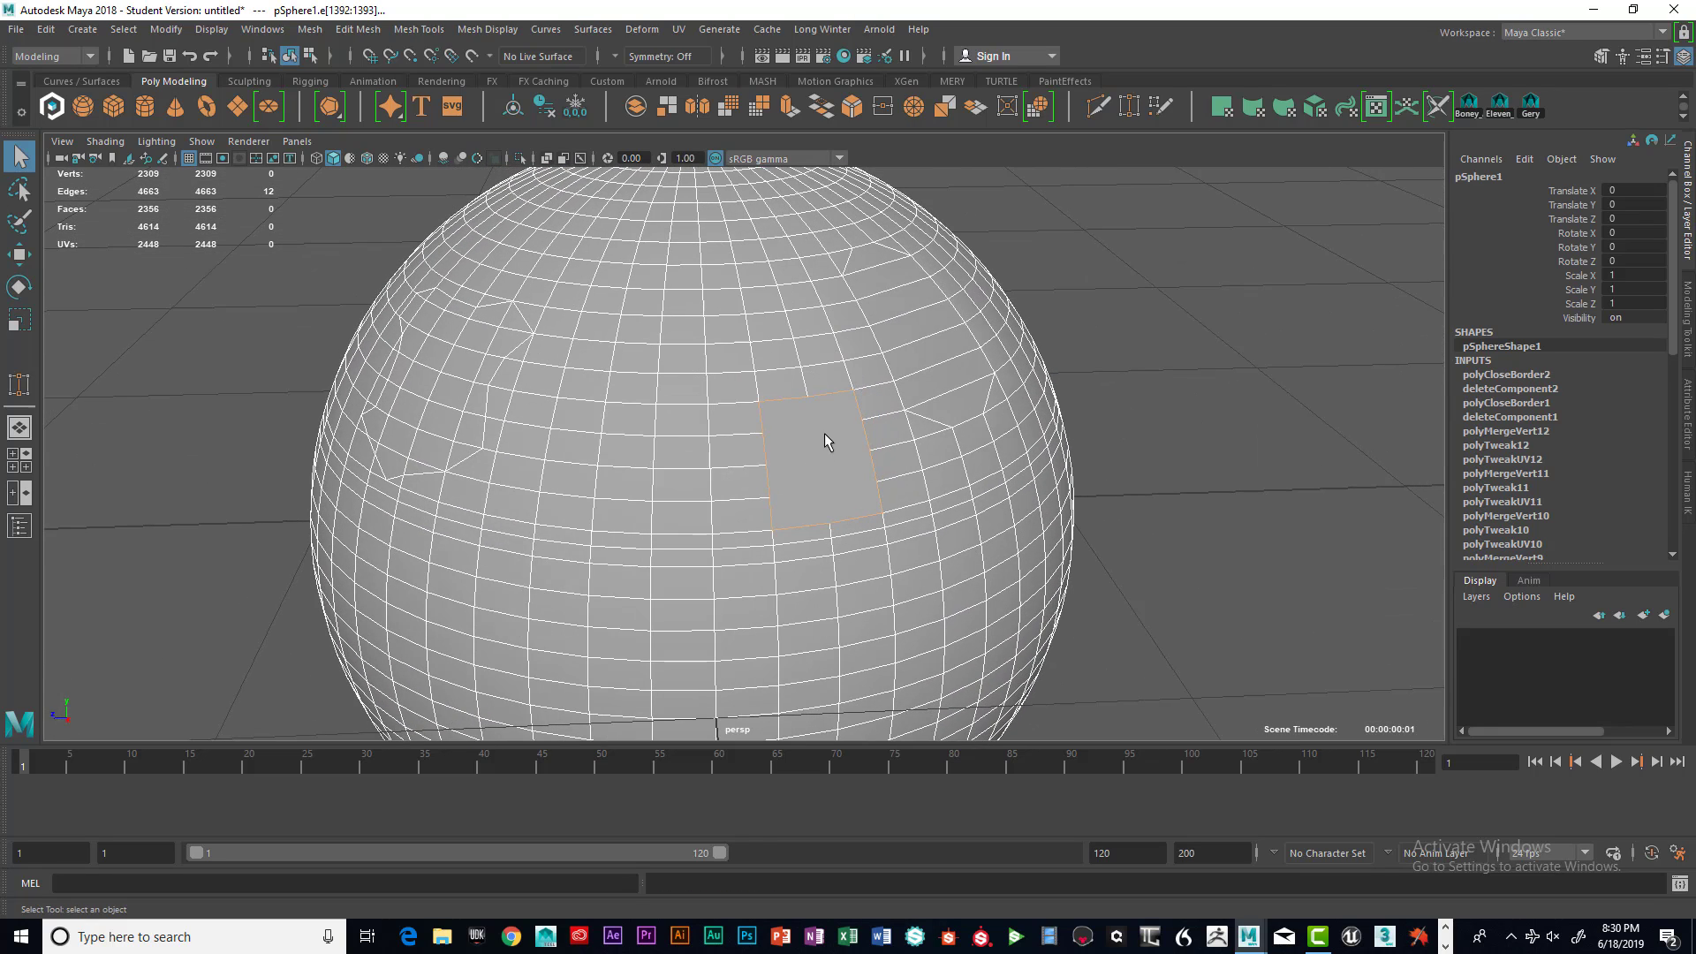
{"action": "right_click_drag", "start_coordinate": [825, 427], "coordinate": [800, 535]}
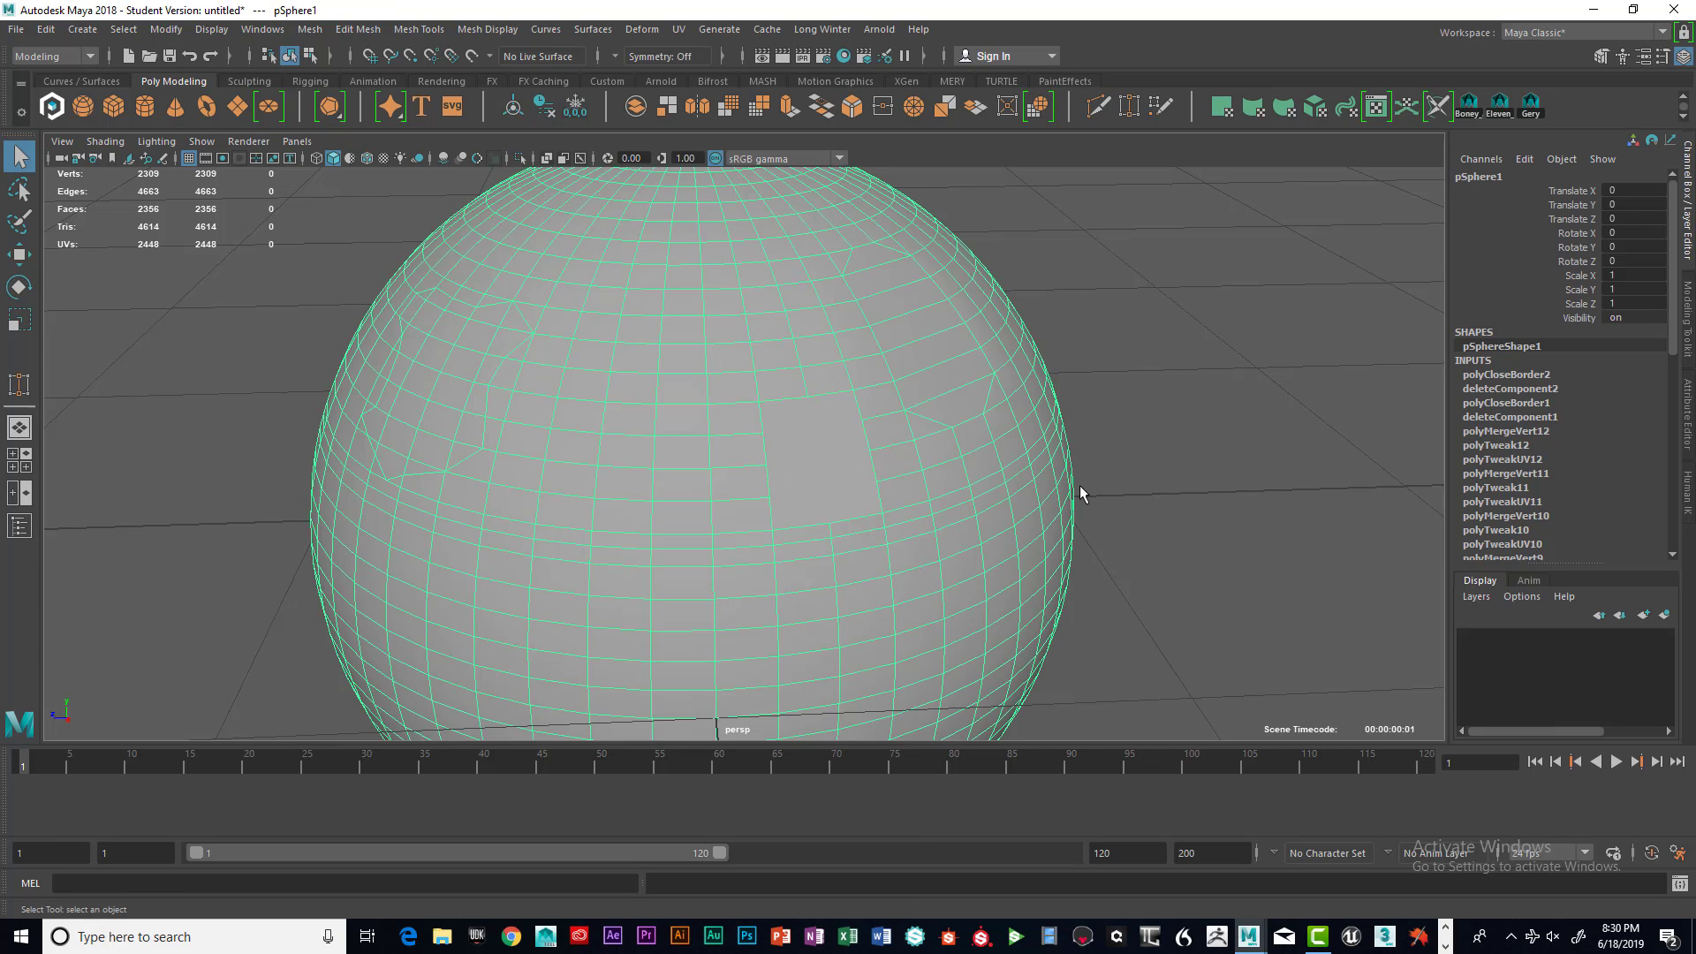
Split the filled face with Multi-Cut using one vertical cut and three horizontal cuts across it
{"action": "left_click_drag", "start_coordinate": [1108, 467], "coordinate": [986, 415], "text": "alt"}
{"action": "scroll", "coordinate": [1060, 453], "scroll_direction": "up", "scroll_amount": 5}
{"action": "right_click", "coordinate": [952, 367], "text": "shift"}
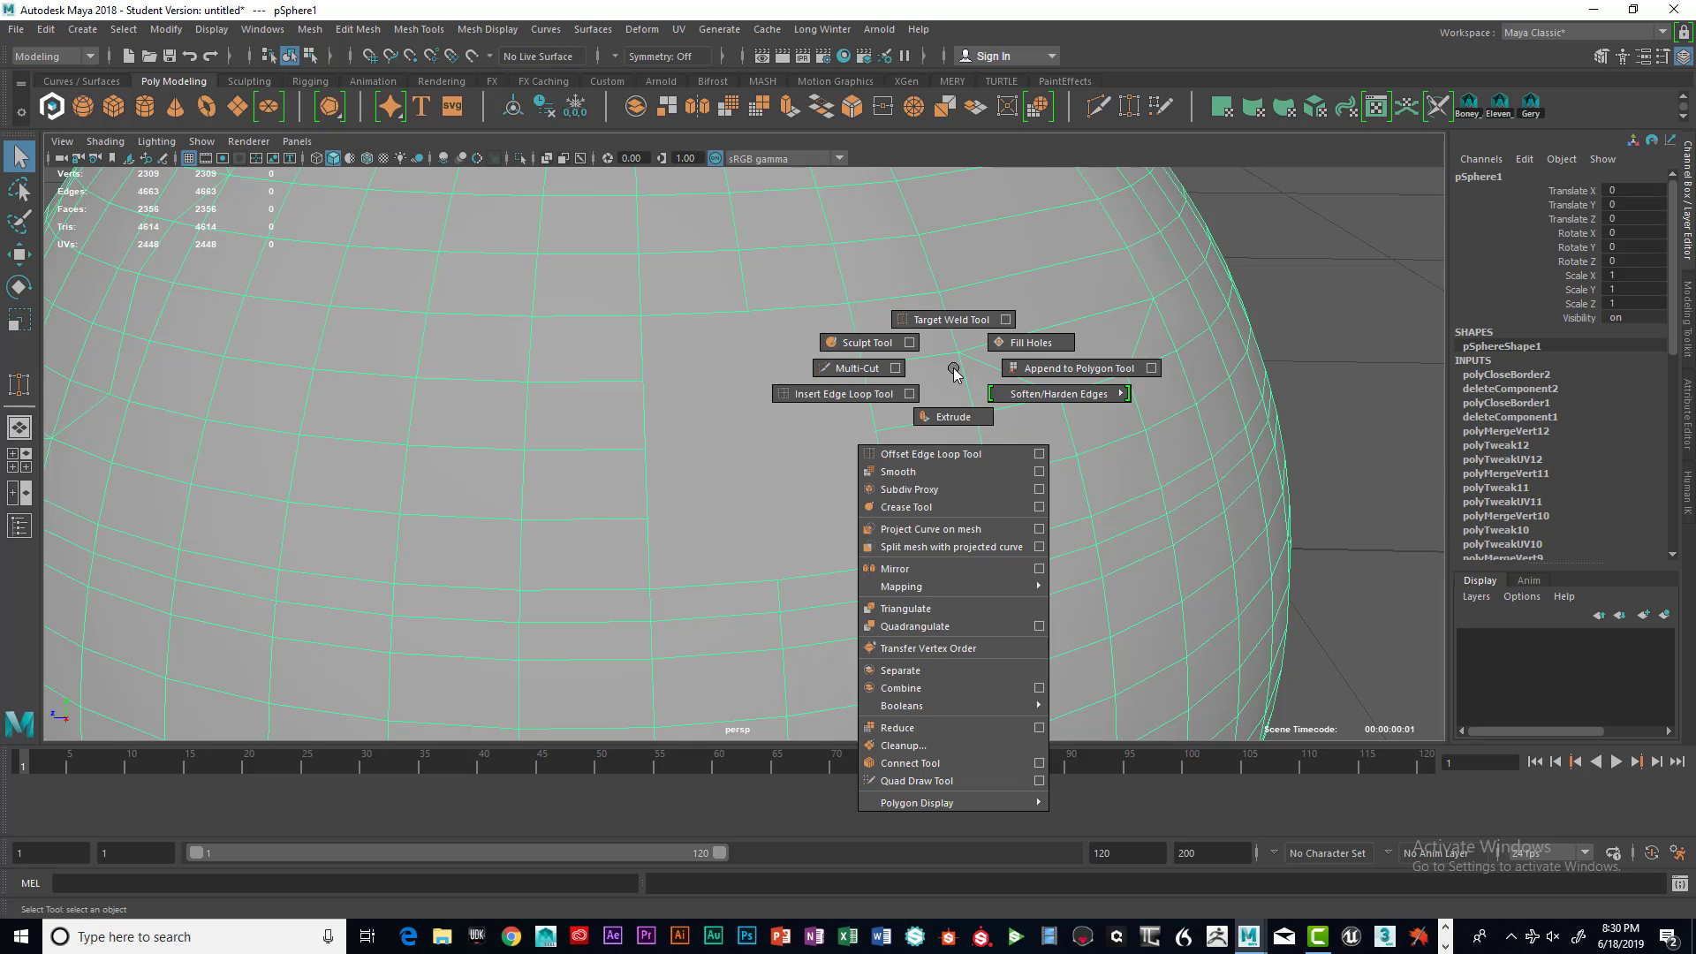
{"action": "right_click_drag", "start_coordinate": [953, 372], "coordinate": [879, 374], "text": "shift"}
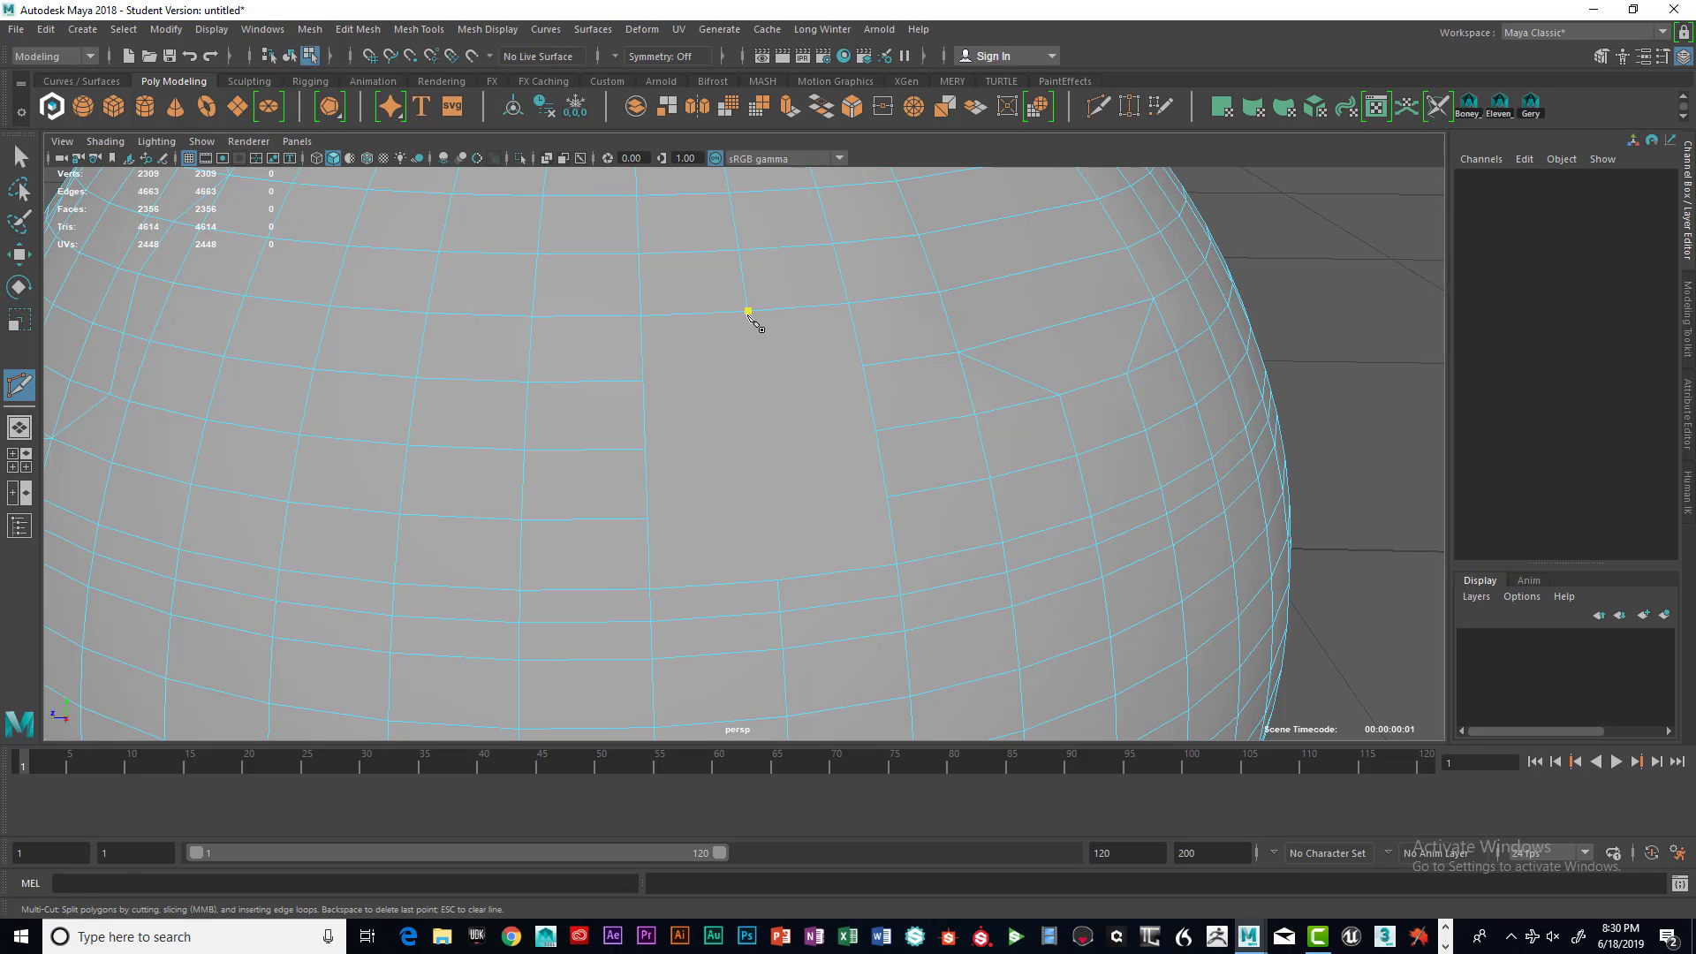
{"action": "left_click", "coordinate": [777, 580]}
{"action": "left_click", "coordinate": [863, 365]}
{"action": "left_click", "coordinate": [642, 381]}
{"action": "key", "text": "Return"}
{"action": "left_click", "coordinate": [876, 430]}
{"action": "left_click", "coordinate": [649, 447]}
{"action": "key", "text": "Return"}
{"action": "left_click", "coordinate": [886, 497]}
{"action": "left_click", "coordinate": [648, 519]}
{"action": "key", "text": "Return"}
Orbit around the sphere to inspect the new cuts, then exit the Multi-Cut tool
{"action": "left_click_drag", "start_coordinate": [836, 485], "coordinate": [878, 480], "text": "alt"}
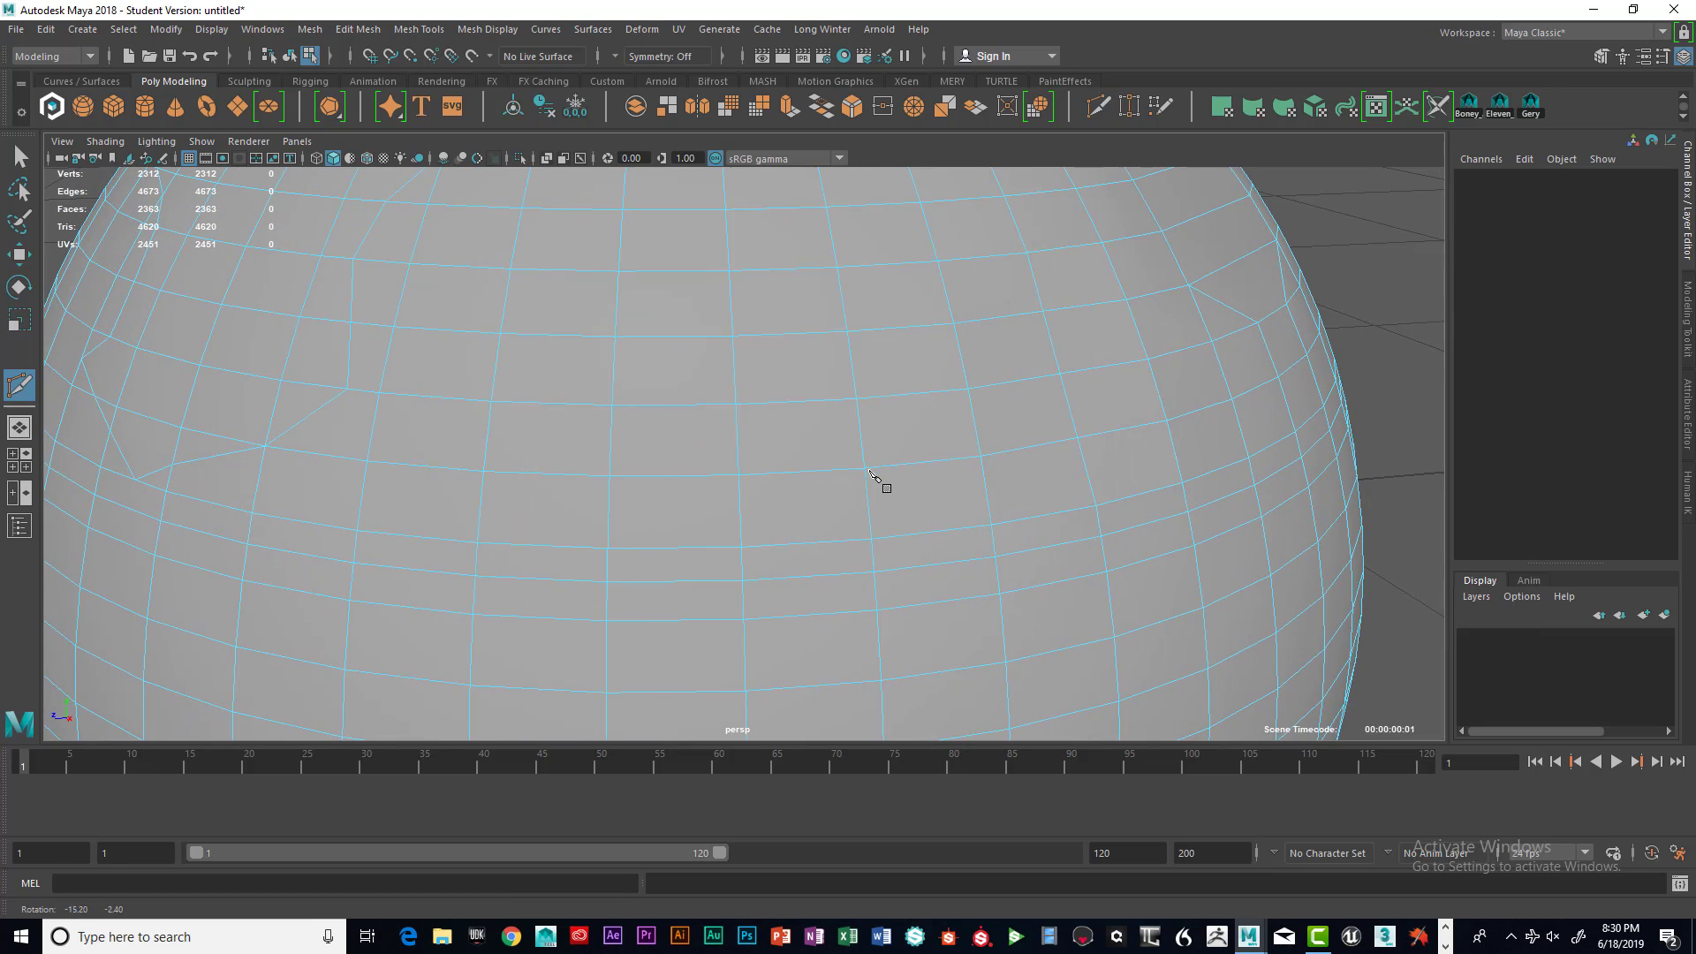
{"action": "right_click_drag", "start_coordinate": [924, 403], "coordinate": [892, 507]}
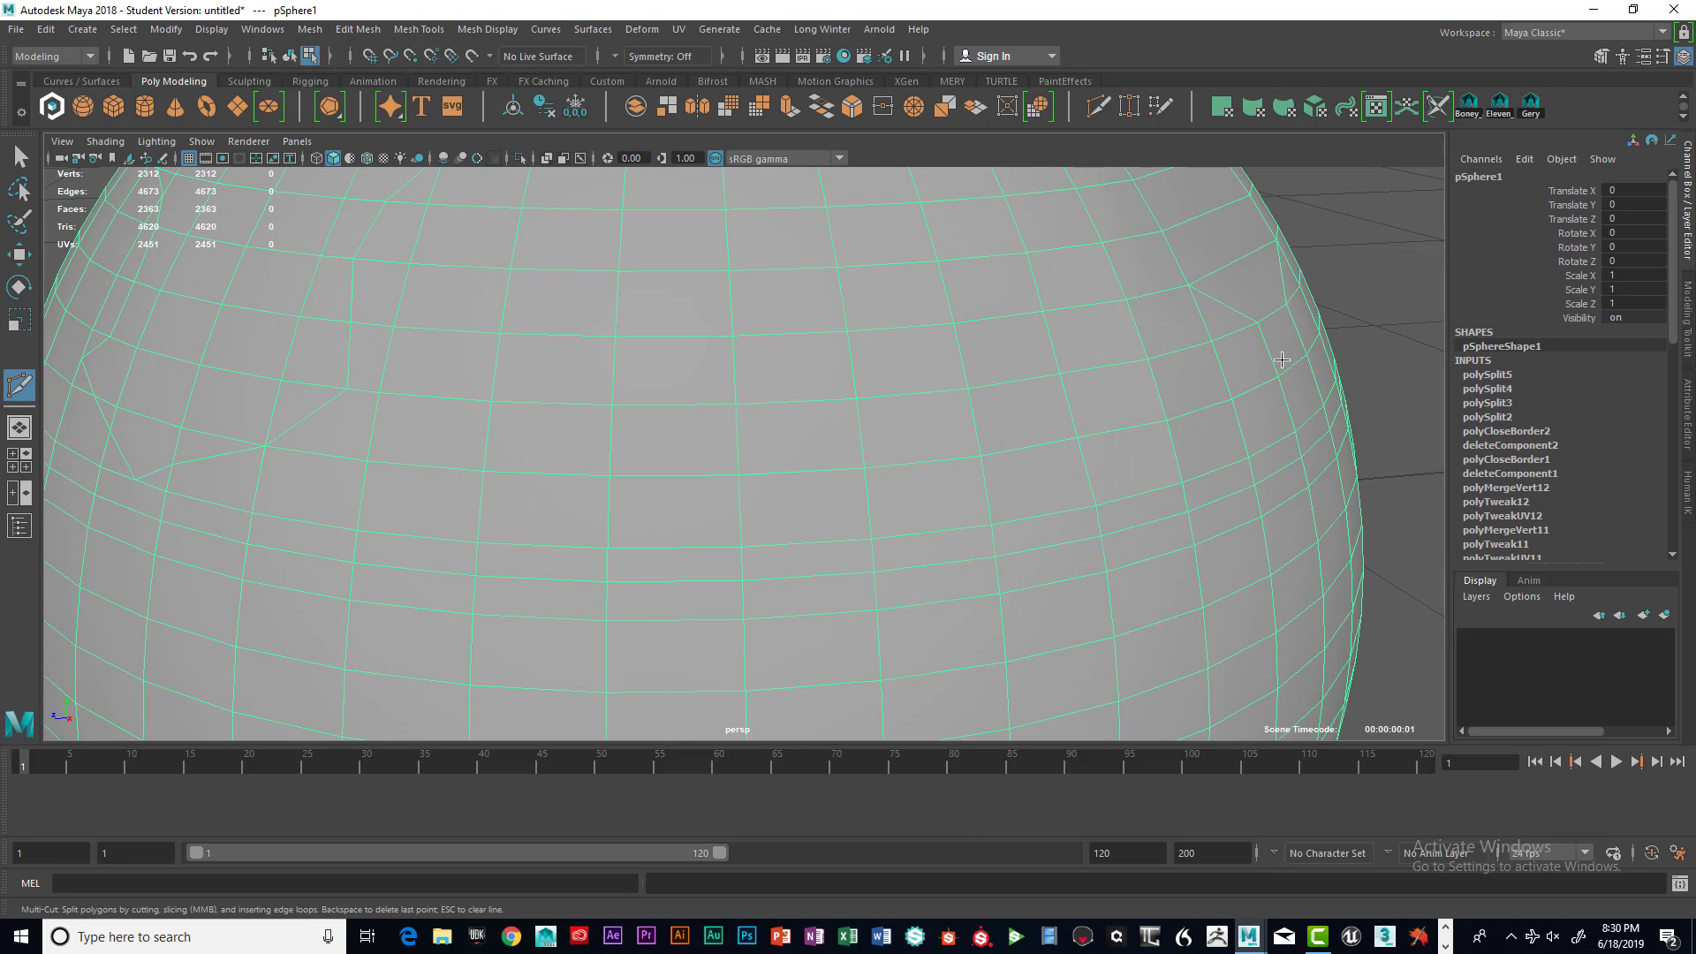
{"action": "left_click", "coordinate": [1349, 341]}
{"action": "left_click_drag", "start_coordinate": [1299, 371], "coordinate": [1270, 372], "text": "alt"}
{"action": "scroll", "coordinate": [1122, 393], "scroll_direction": "down", "scroll_amount": 3}
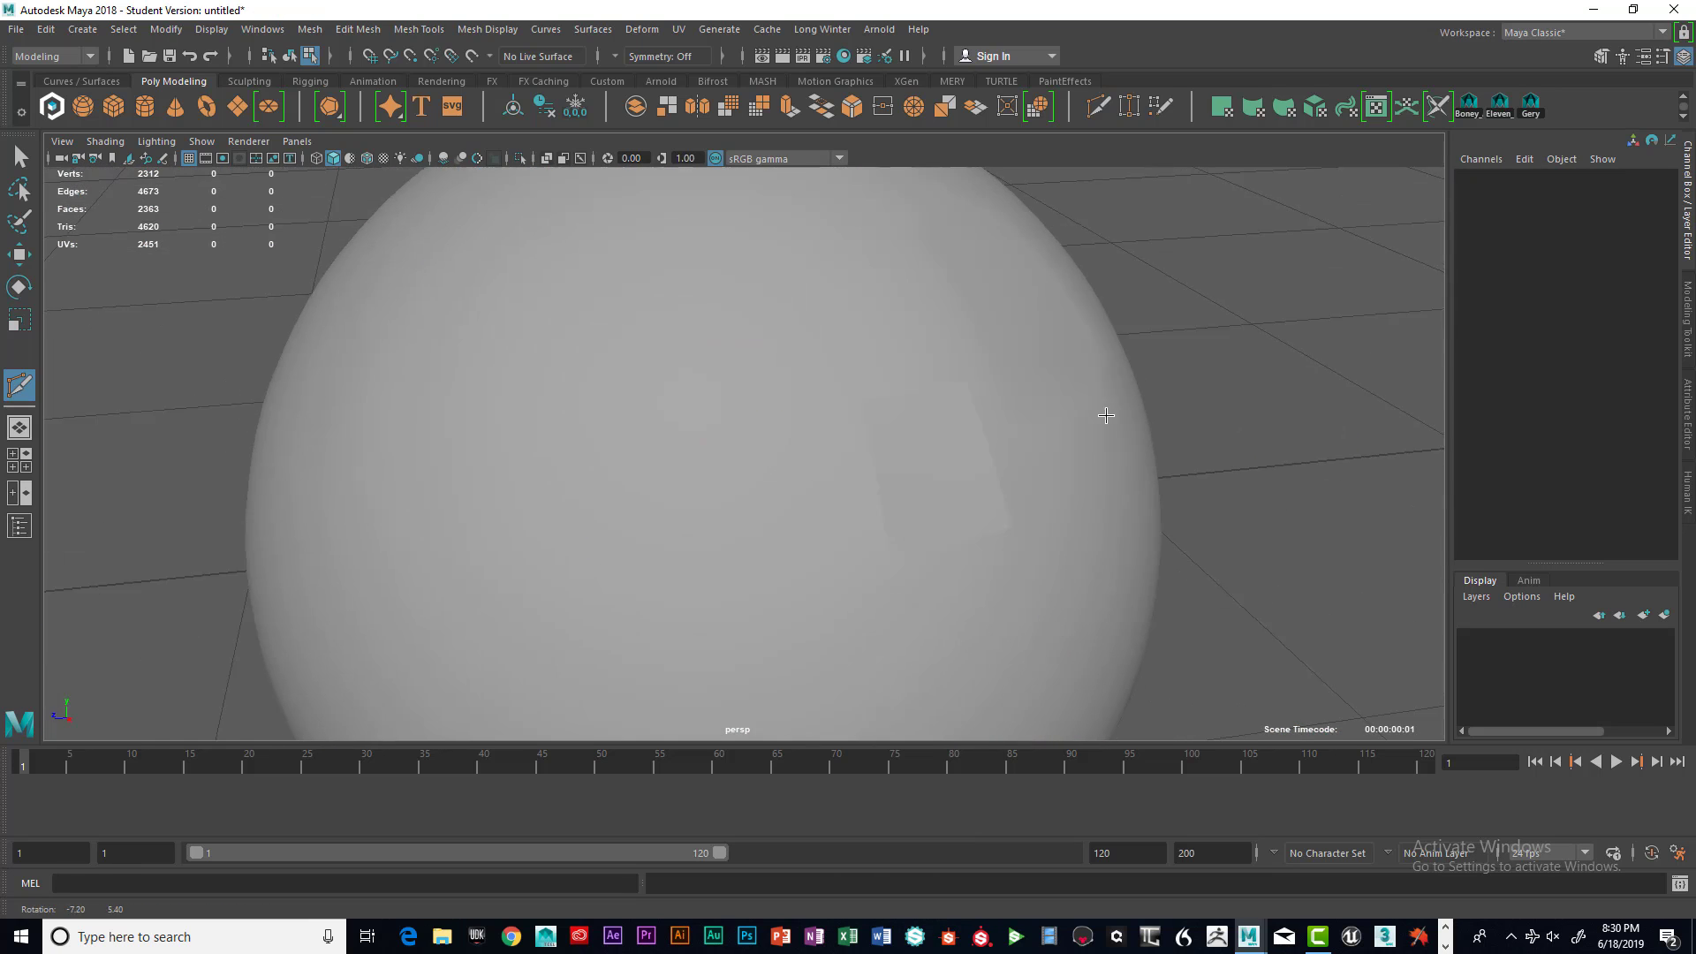
{"action": "left_click_drag", "start_coordinate": [1101, 413], "coordinate": [984, 422], "text": "alt"}
{"action": "left_click", "coordinate": [1093, 446]}
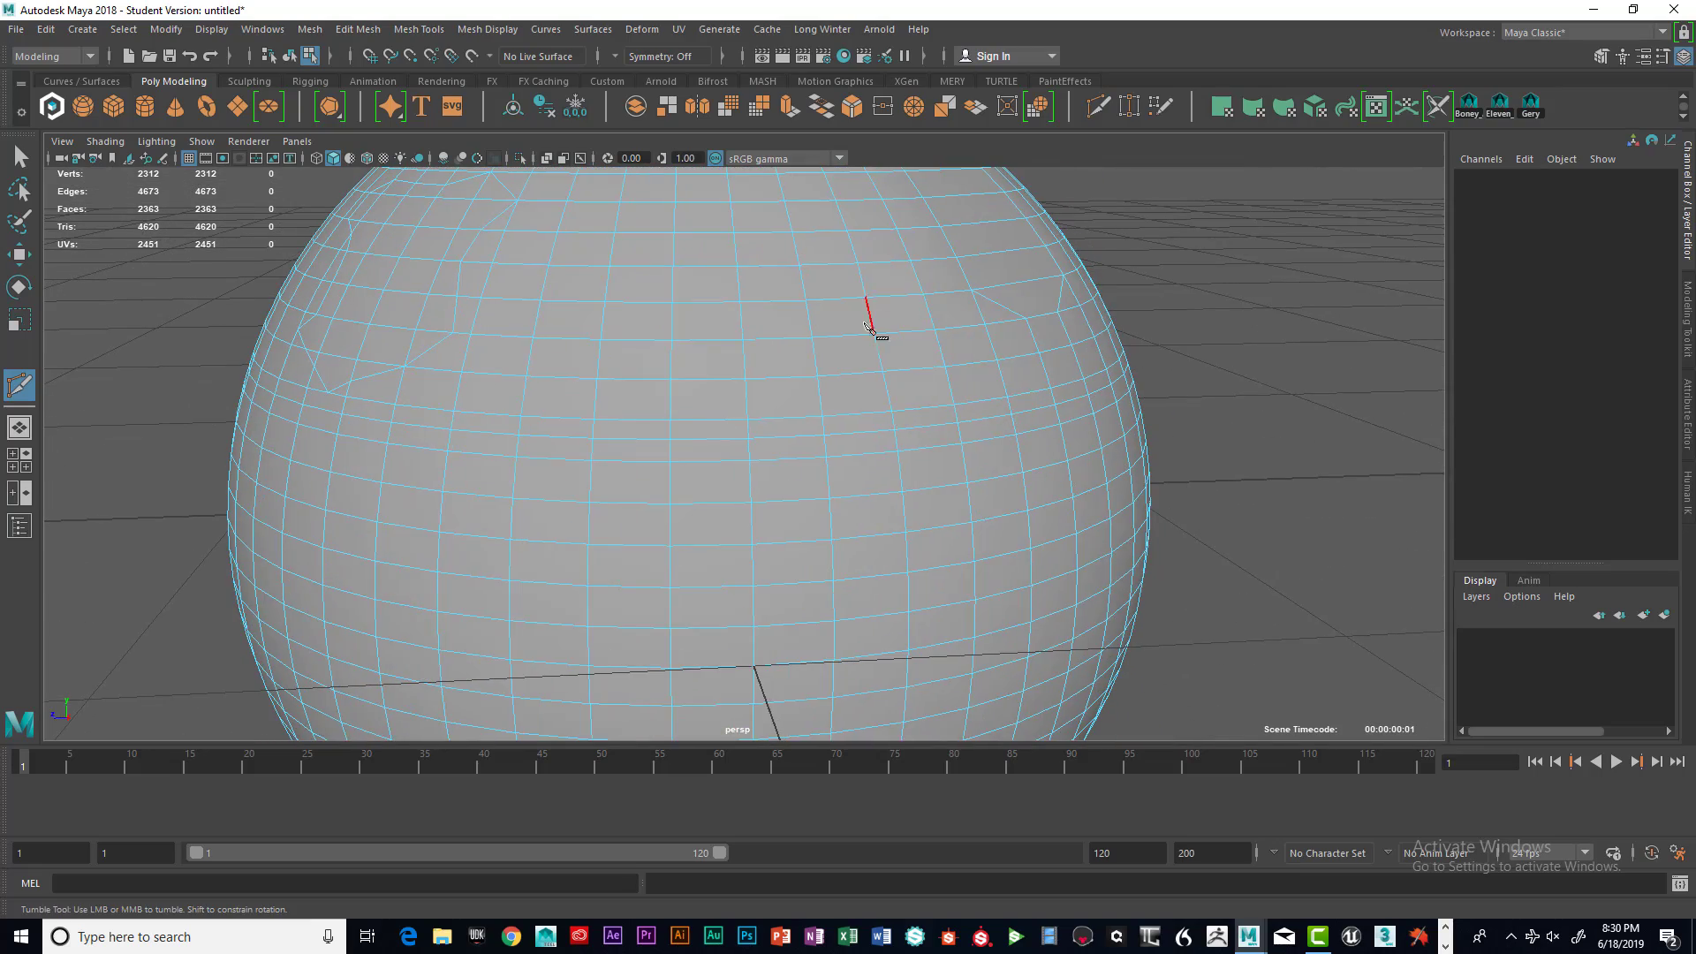
{"action": "left_click_drag", "start_coordinate": [871, 310], "coordinate": [840, 340], "text": "alt"}
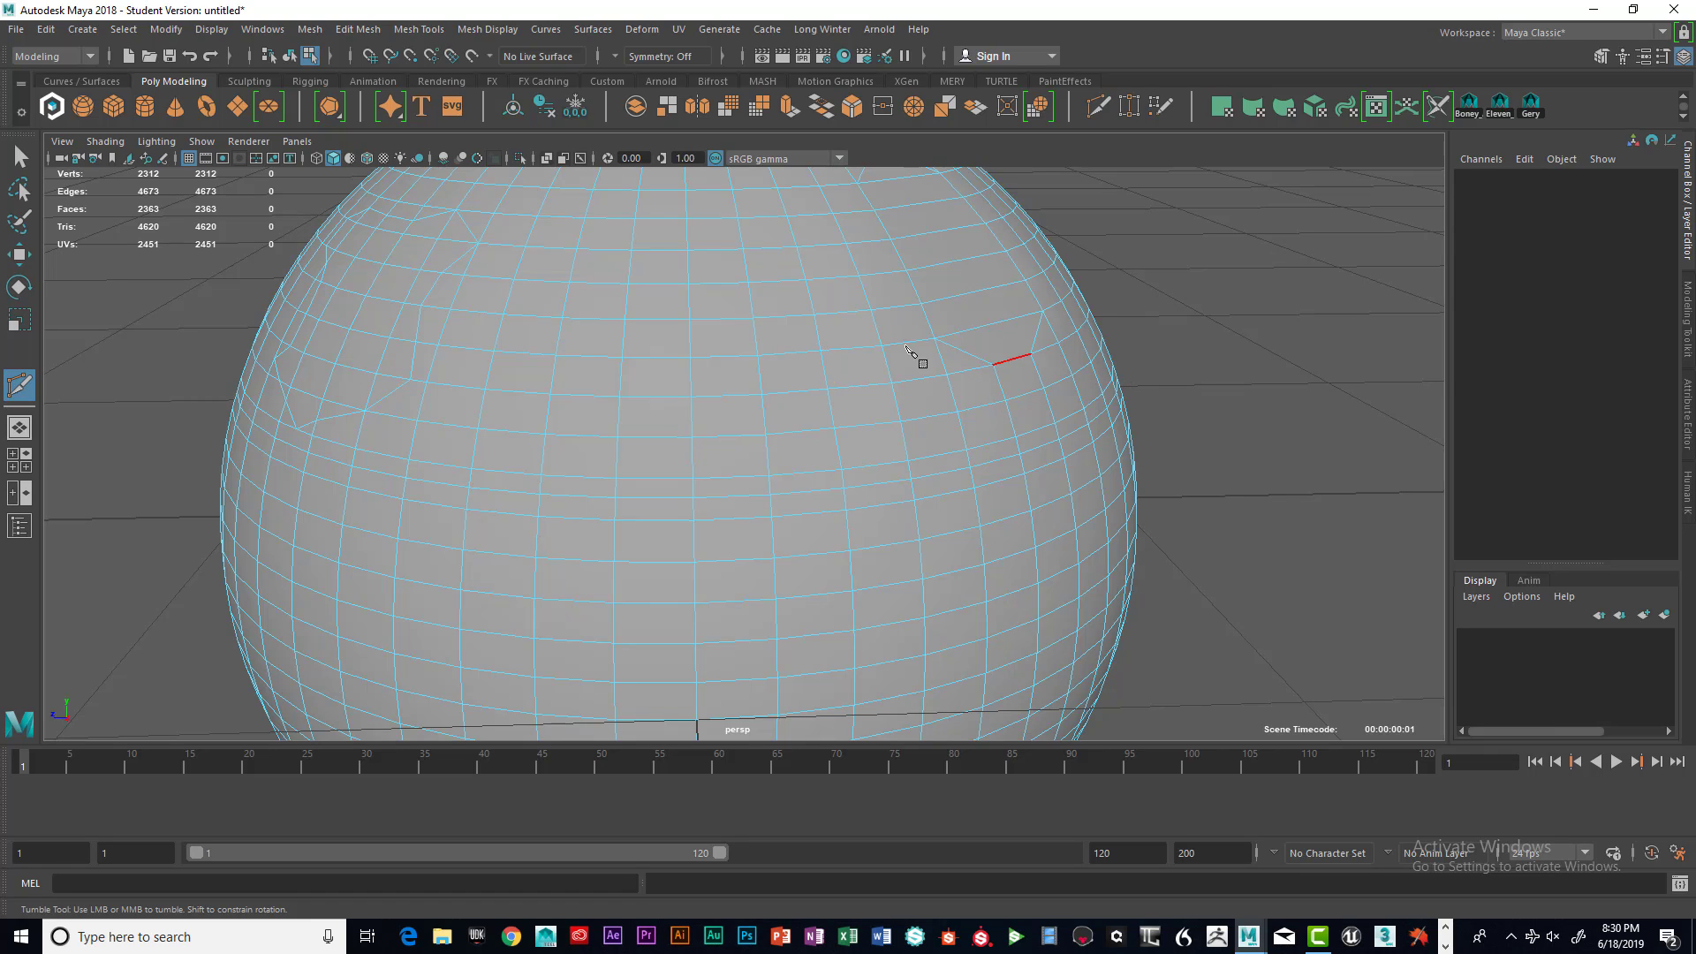
{"action": "key", "text": "q"}
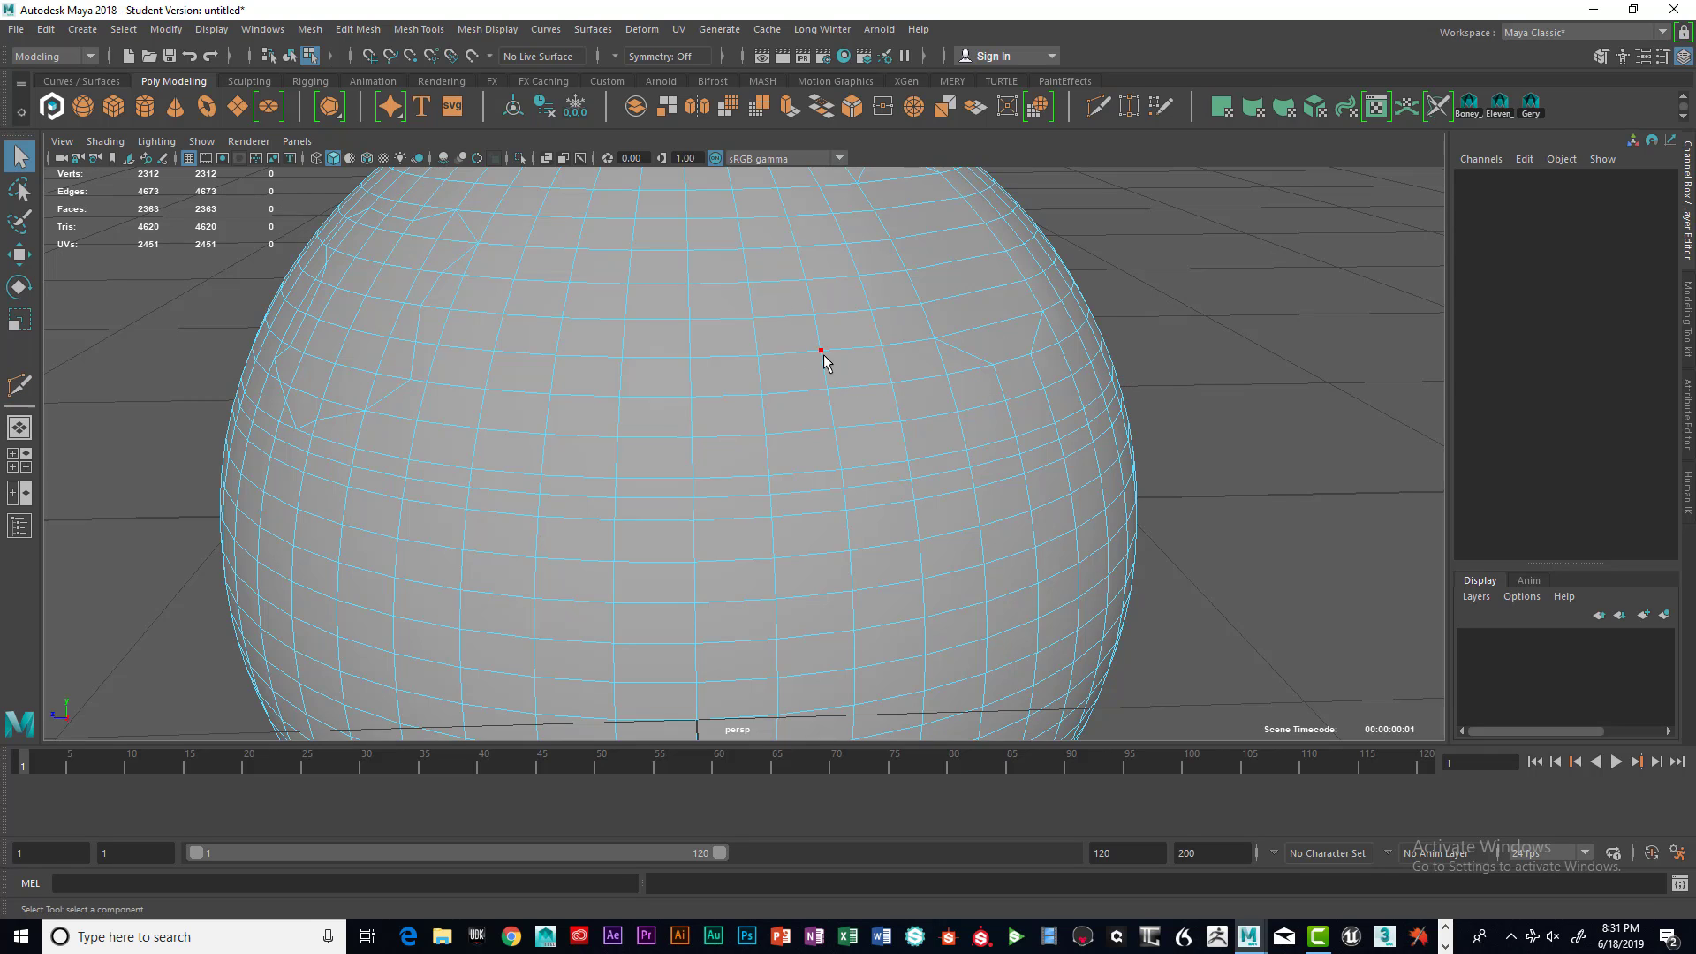
Switch the sphere to face selection and delete one face in the middle of its front
{"action": "right_click", "coordinate": [1015, 357]}
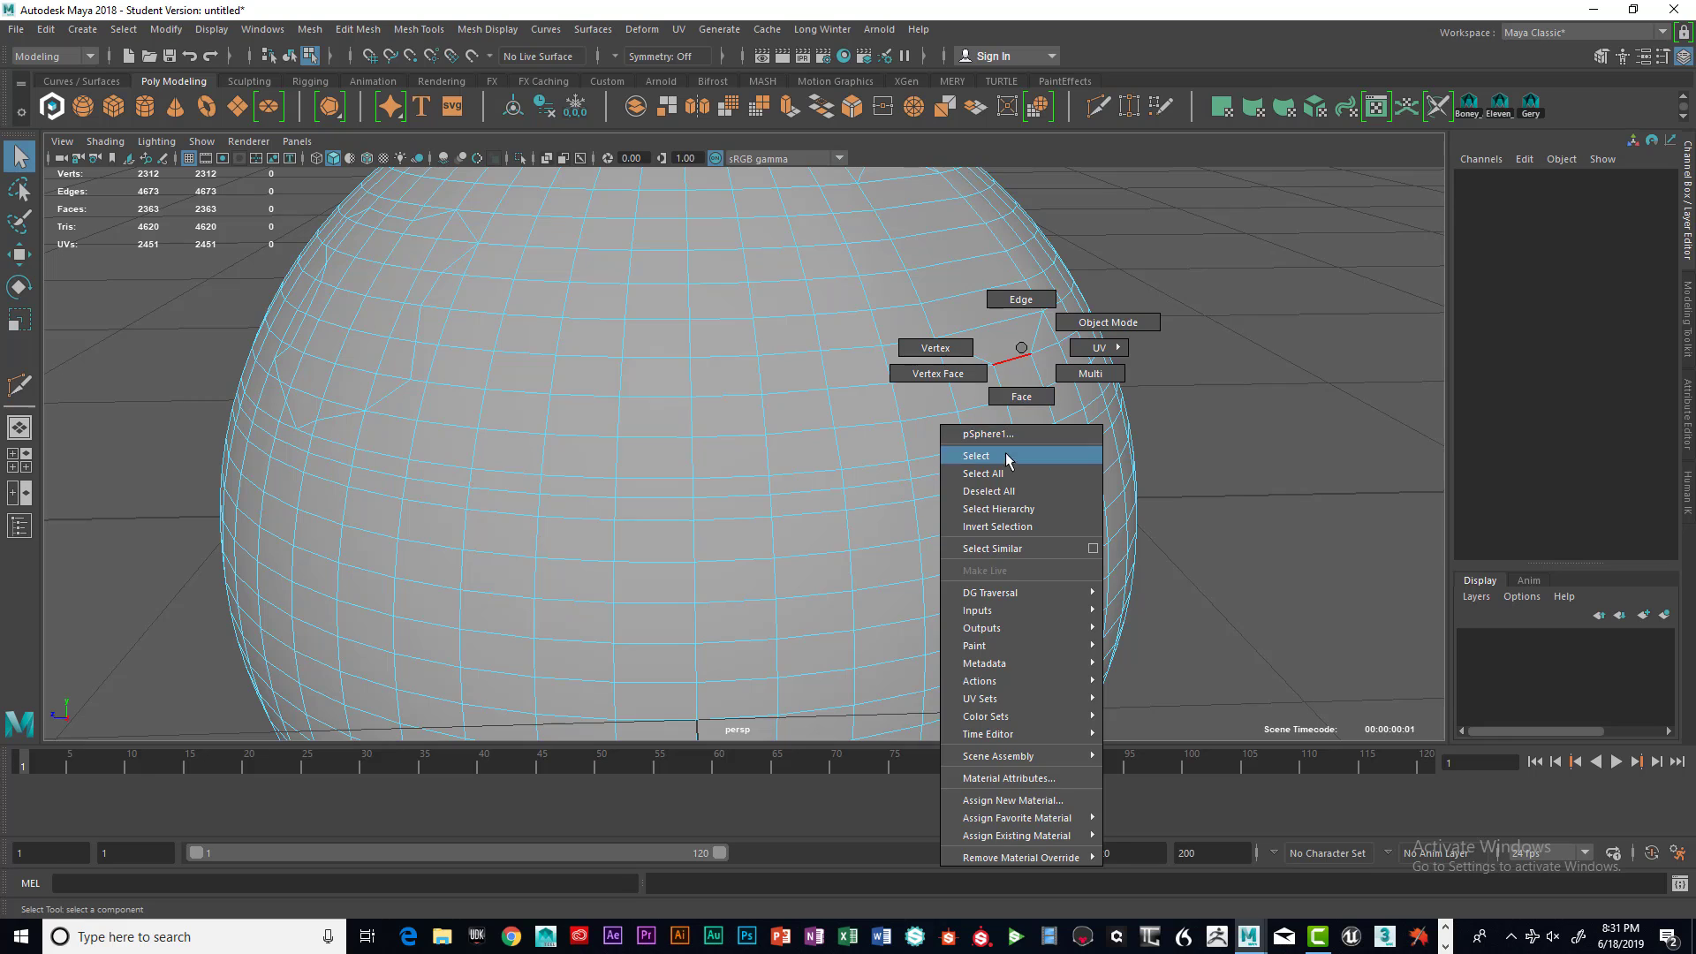
{"action": "left_click", "coordinate": [1105, 326]}
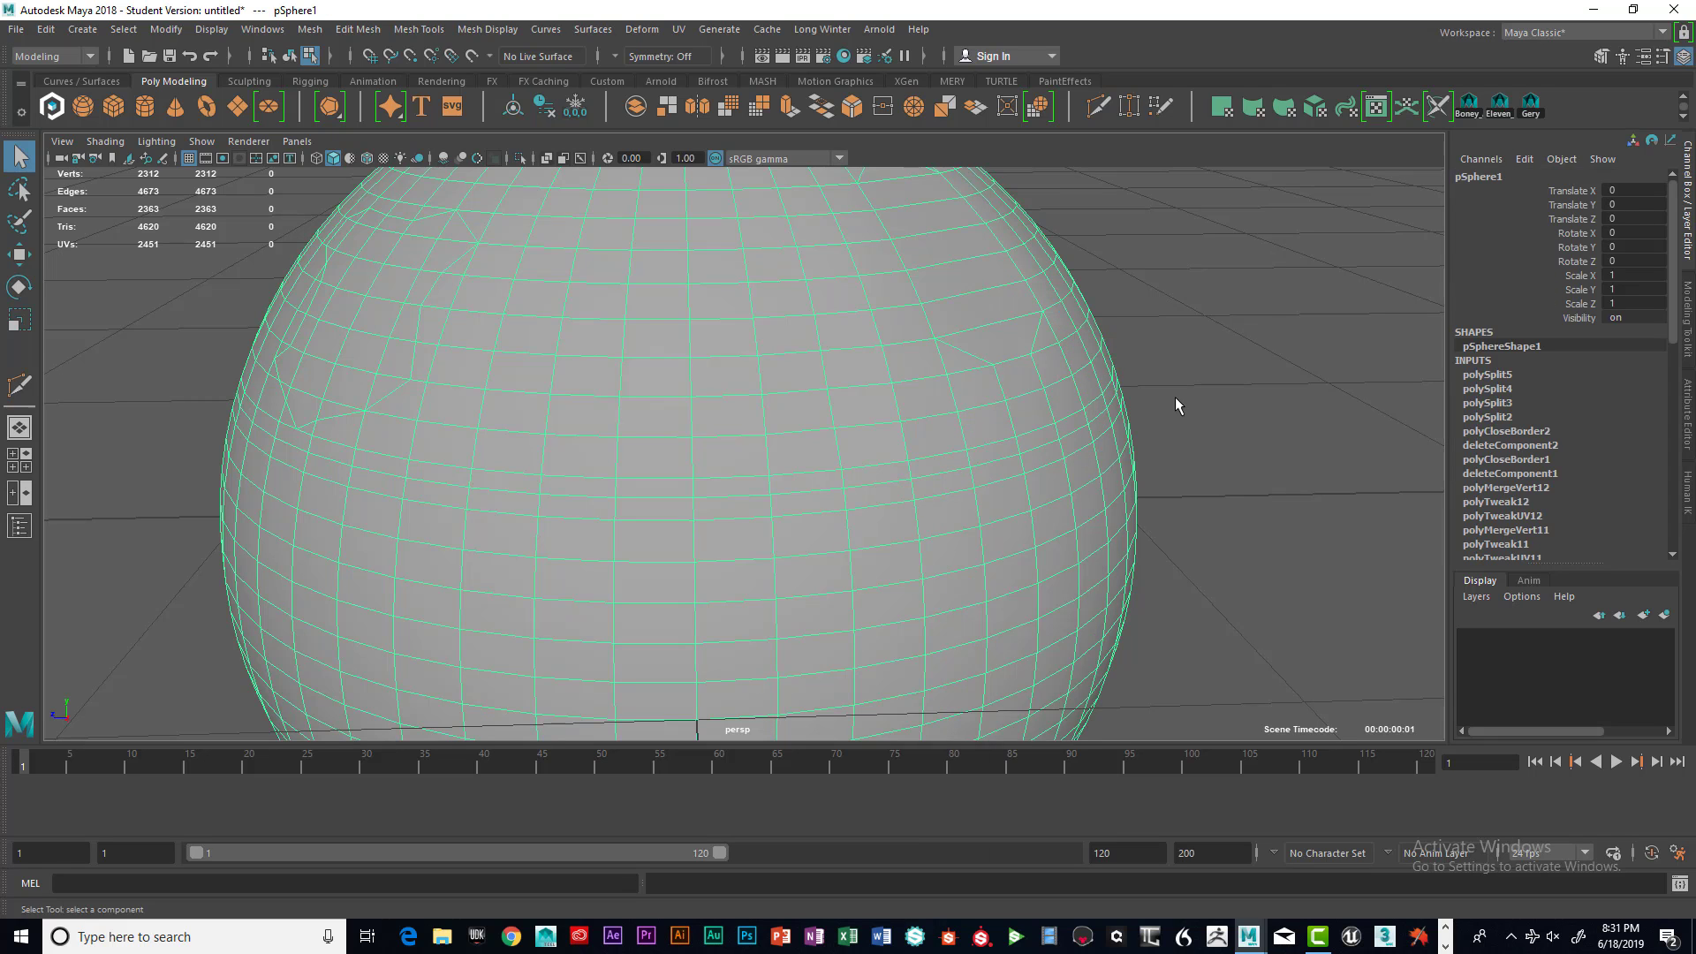
{"action": "left_click_drag", "start_coordinate": [1078, 430], "coordinate": [1001, 357], "text": "alt"}
{"action": "left_click", "coordinate": [1180, 389]}
{"action": "left_click_drag", "start_coordinate": [869, 311], "coordinate": [878, 359], "text": "alt"}
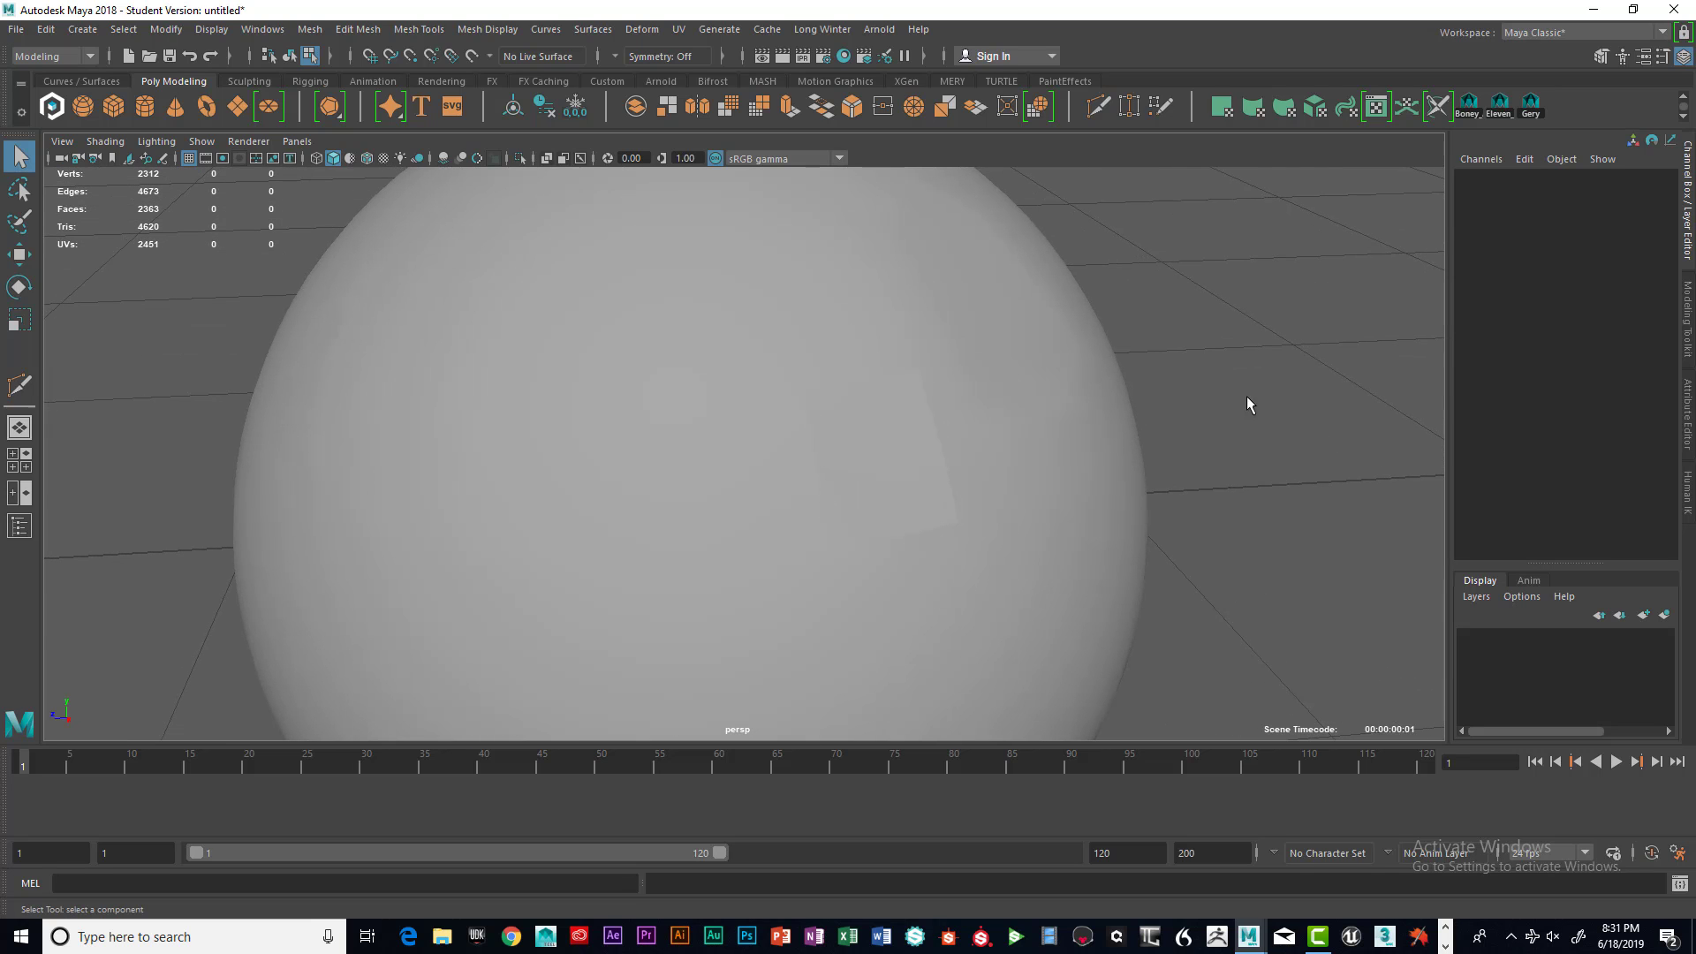
{"action": "left_click_drag", "start_coordinate": [1070, 452], "coordinate": [1035, 427], "text": "alt"}
{"action": "left_click", "coordinate": [968, 427]}
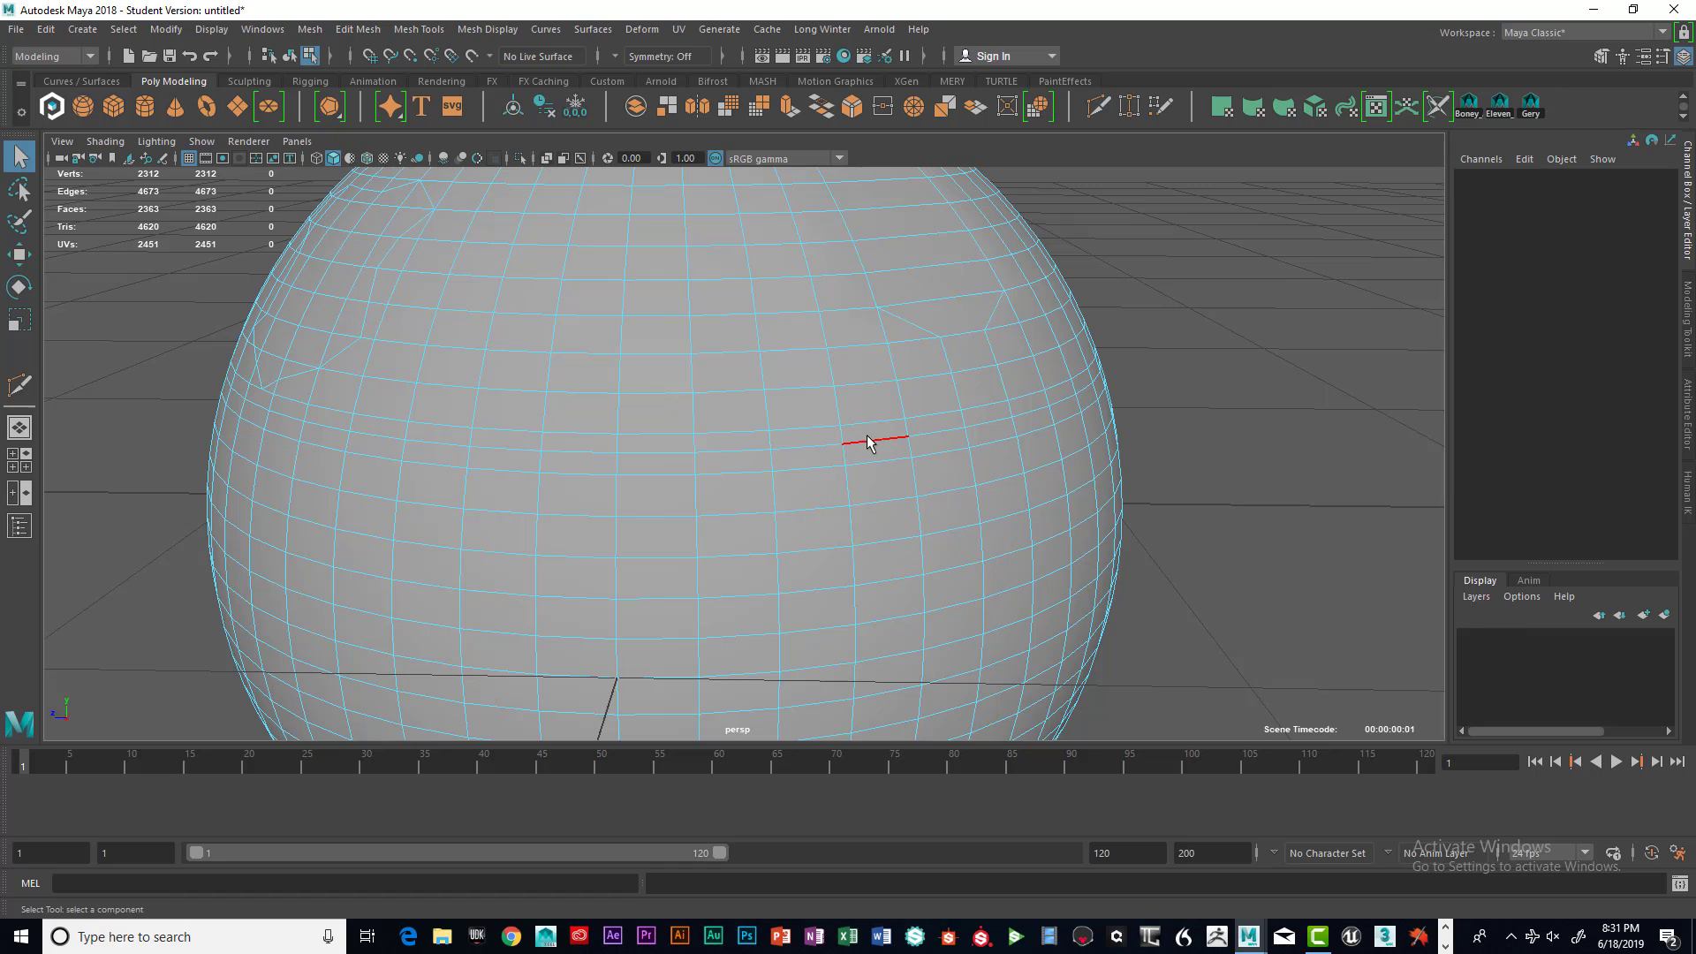
{"action": "right_click_drag", "start_coordinate": [868, 441], "coordinate": [863, 534]}
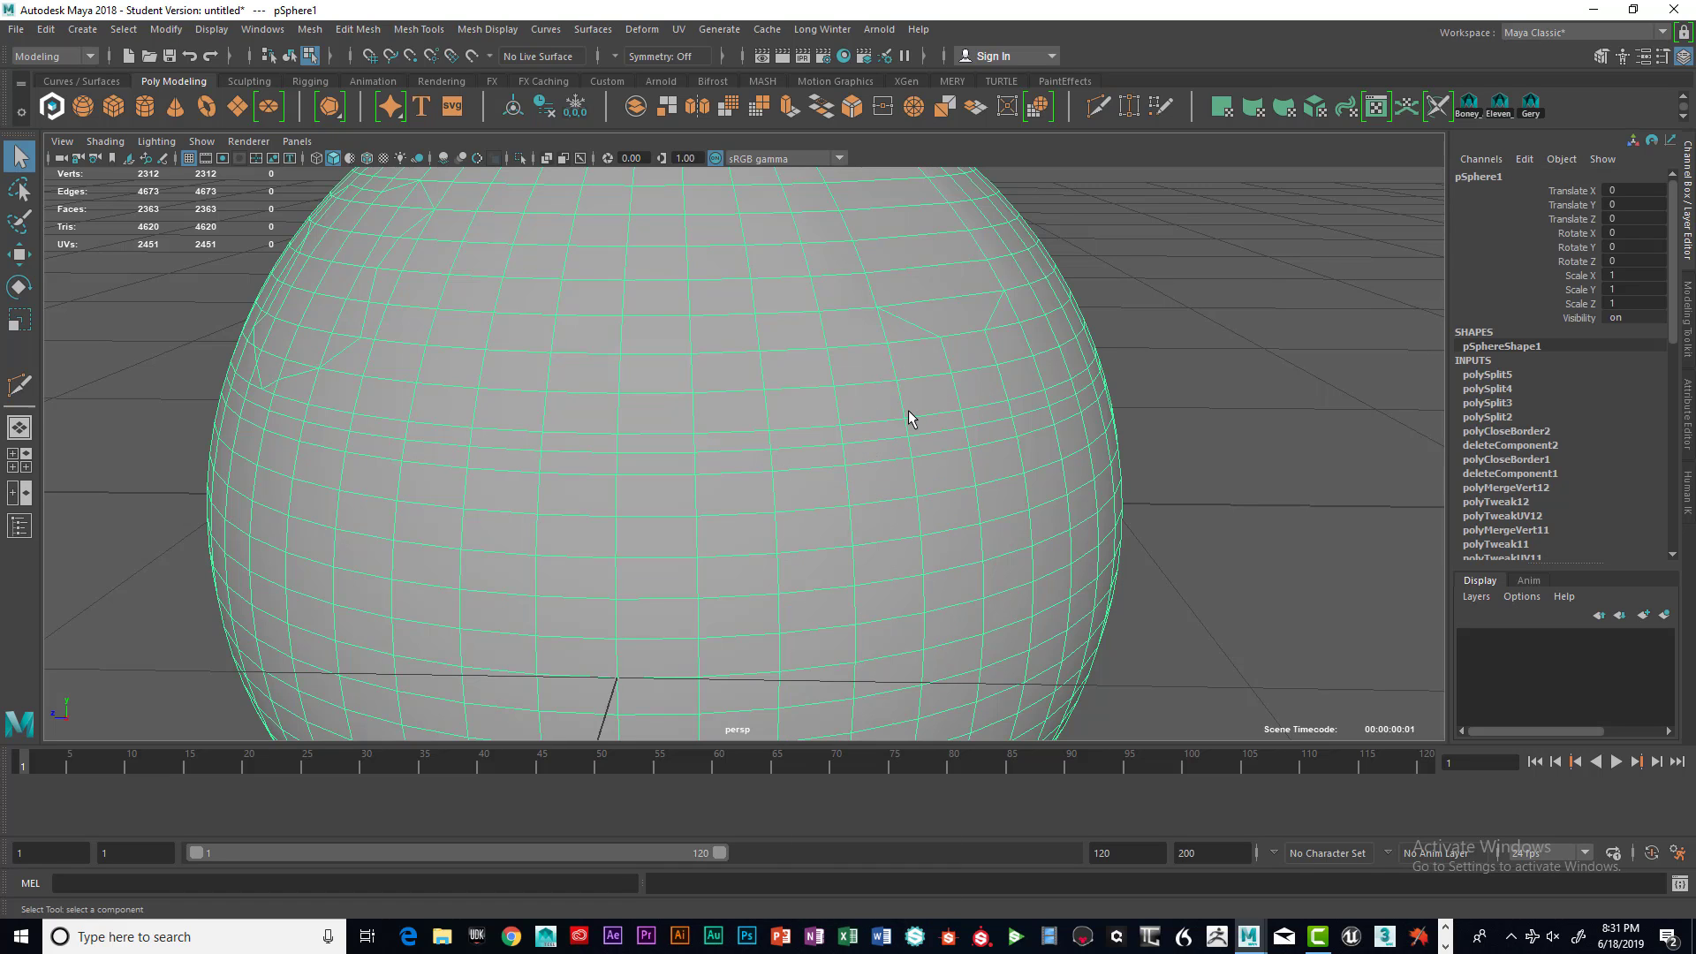
{"action": "mouse_move", "coordinate": [910, 402]}
{"action": "right_mouse_down", "text": "shift"}
{"action": "mouse_move", "coordinate": [1109, 407]}
{"action": "mouse_move", "coordinate": [913, 400]}
{"action": "right_mouse_up", "text": "shift"}
{"action": "right_click_drag", "start_coordinate": [683, 426], "coordinate": [670, 494]}
{"action": "left_click", "coordinate": [670, 495]}
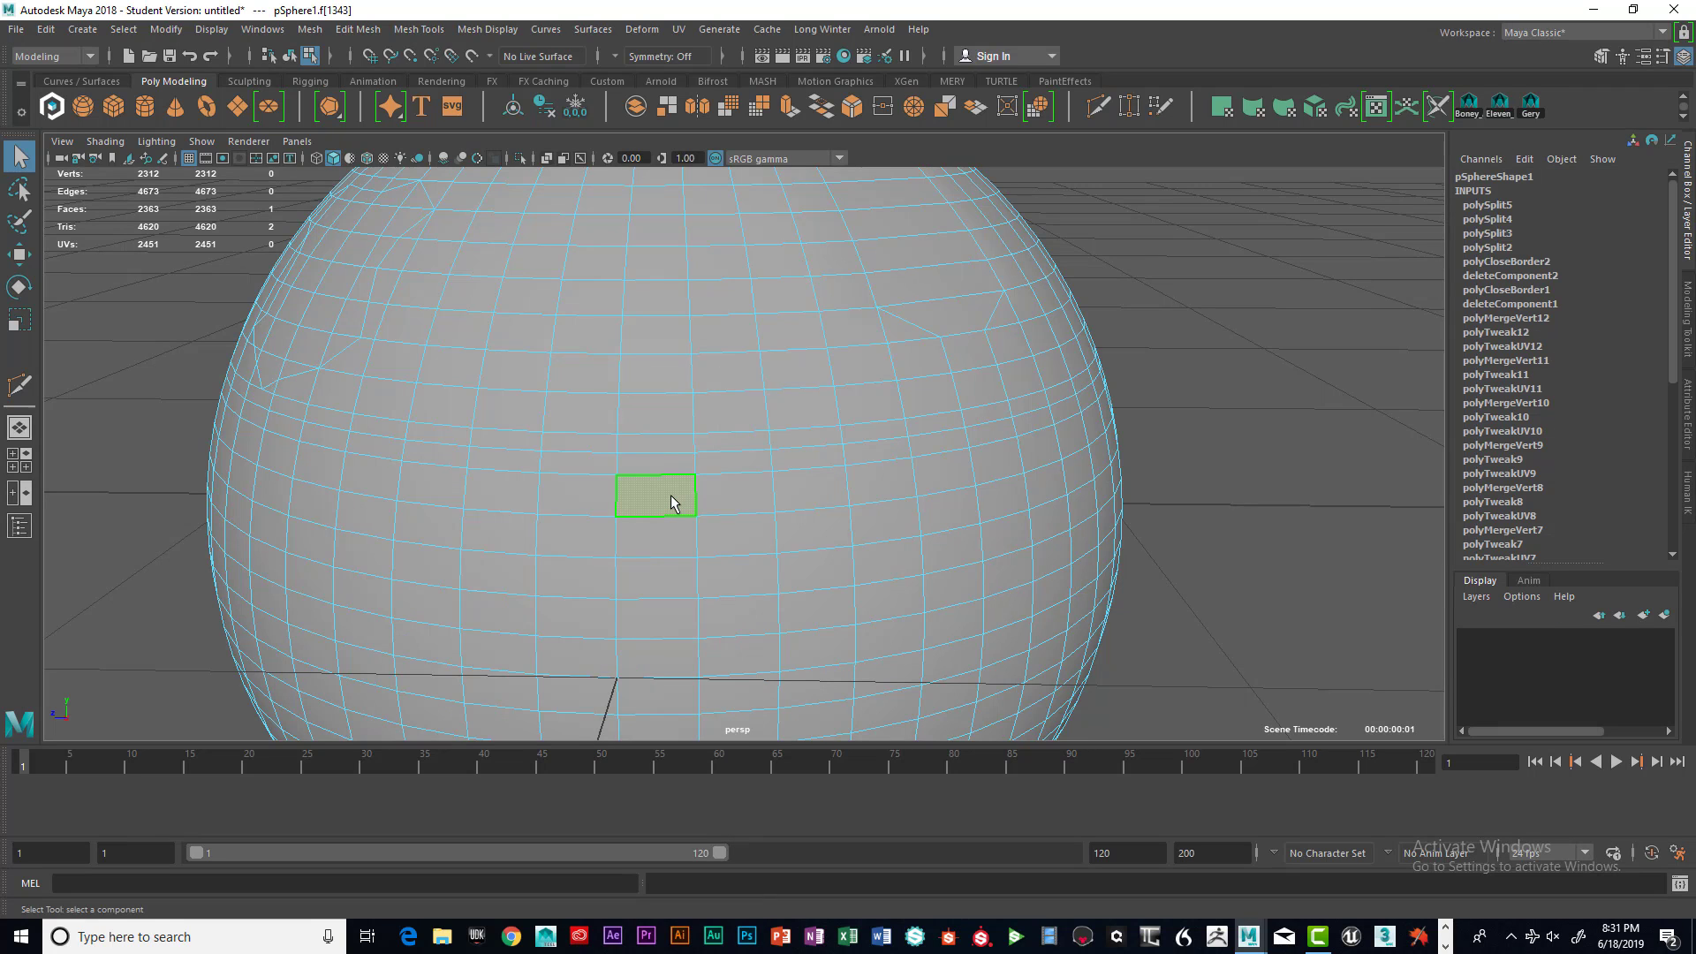
{"action": "key", "text": "Delete"}
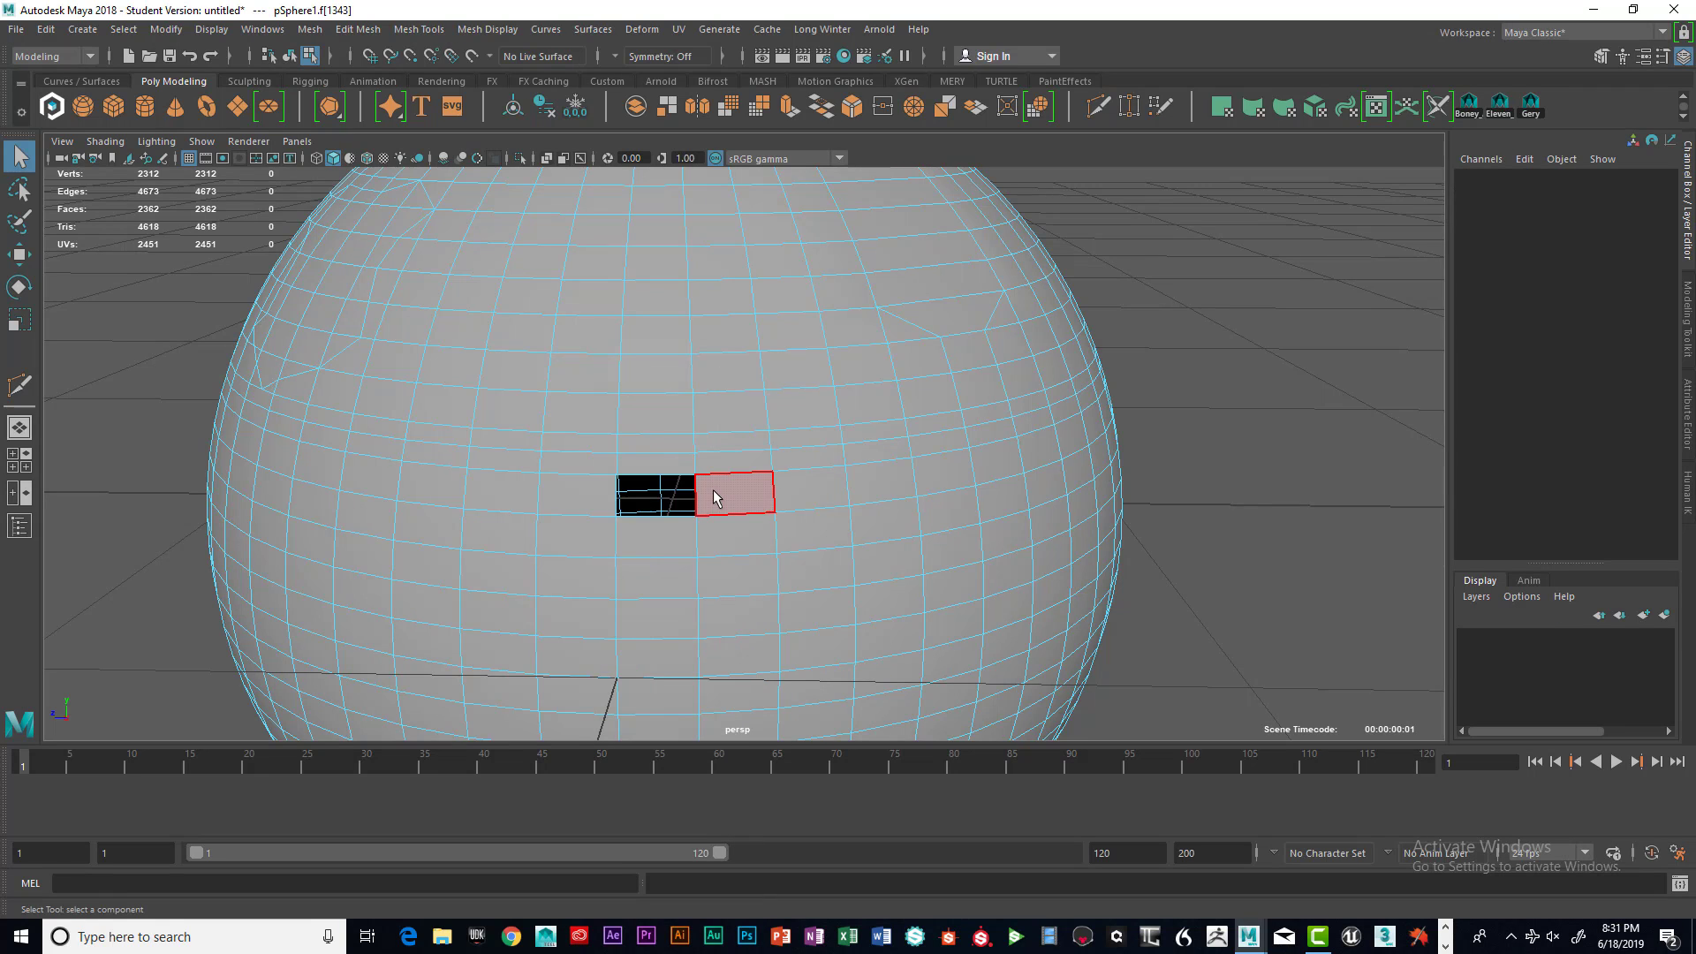
Delete three more faces to the right, extending the hole into a long horizontal slot
{"action": "left_click", "coordinate": [746, 491]}
{"action": "key", "text": "Delete"}
{"action": "left_click", "coordinate": [866, 492]}
{"action": "key", "text": "Delete"}
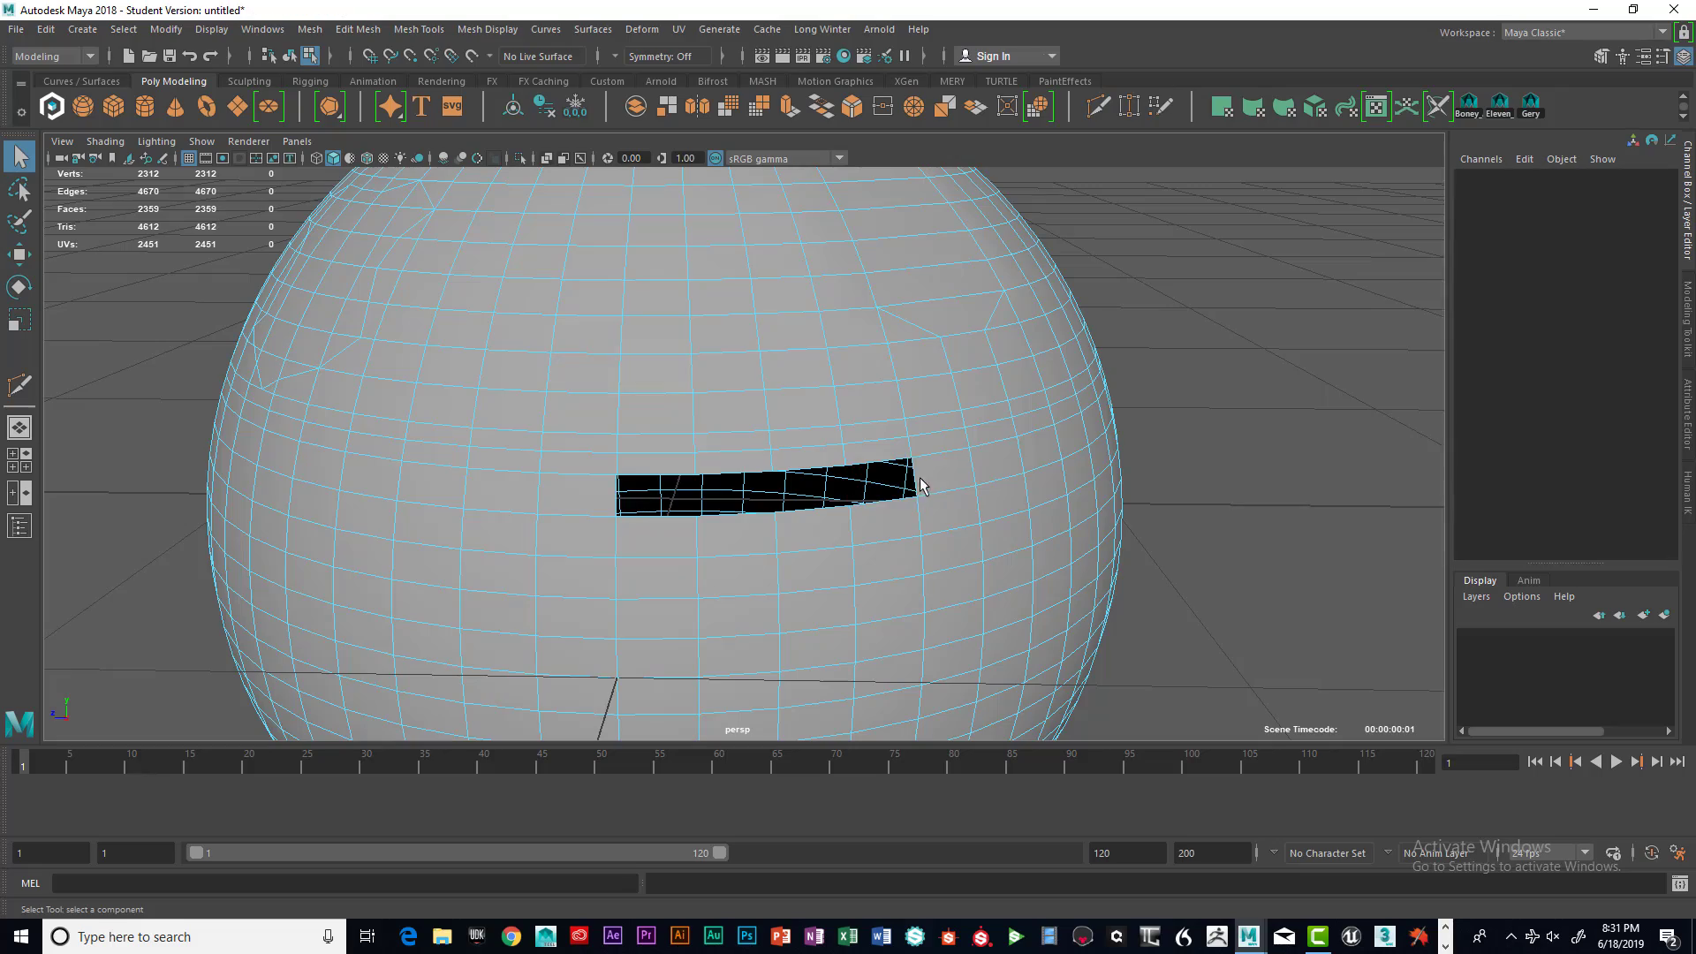
{"action": "left_click", "coordinate": [944, 475]}
{"action": "key", "text": "Delete"}
{"action": "left_click_drag", "start_coordinate": [992, 530], "coordinate": [963, 501], "text": "alt"}
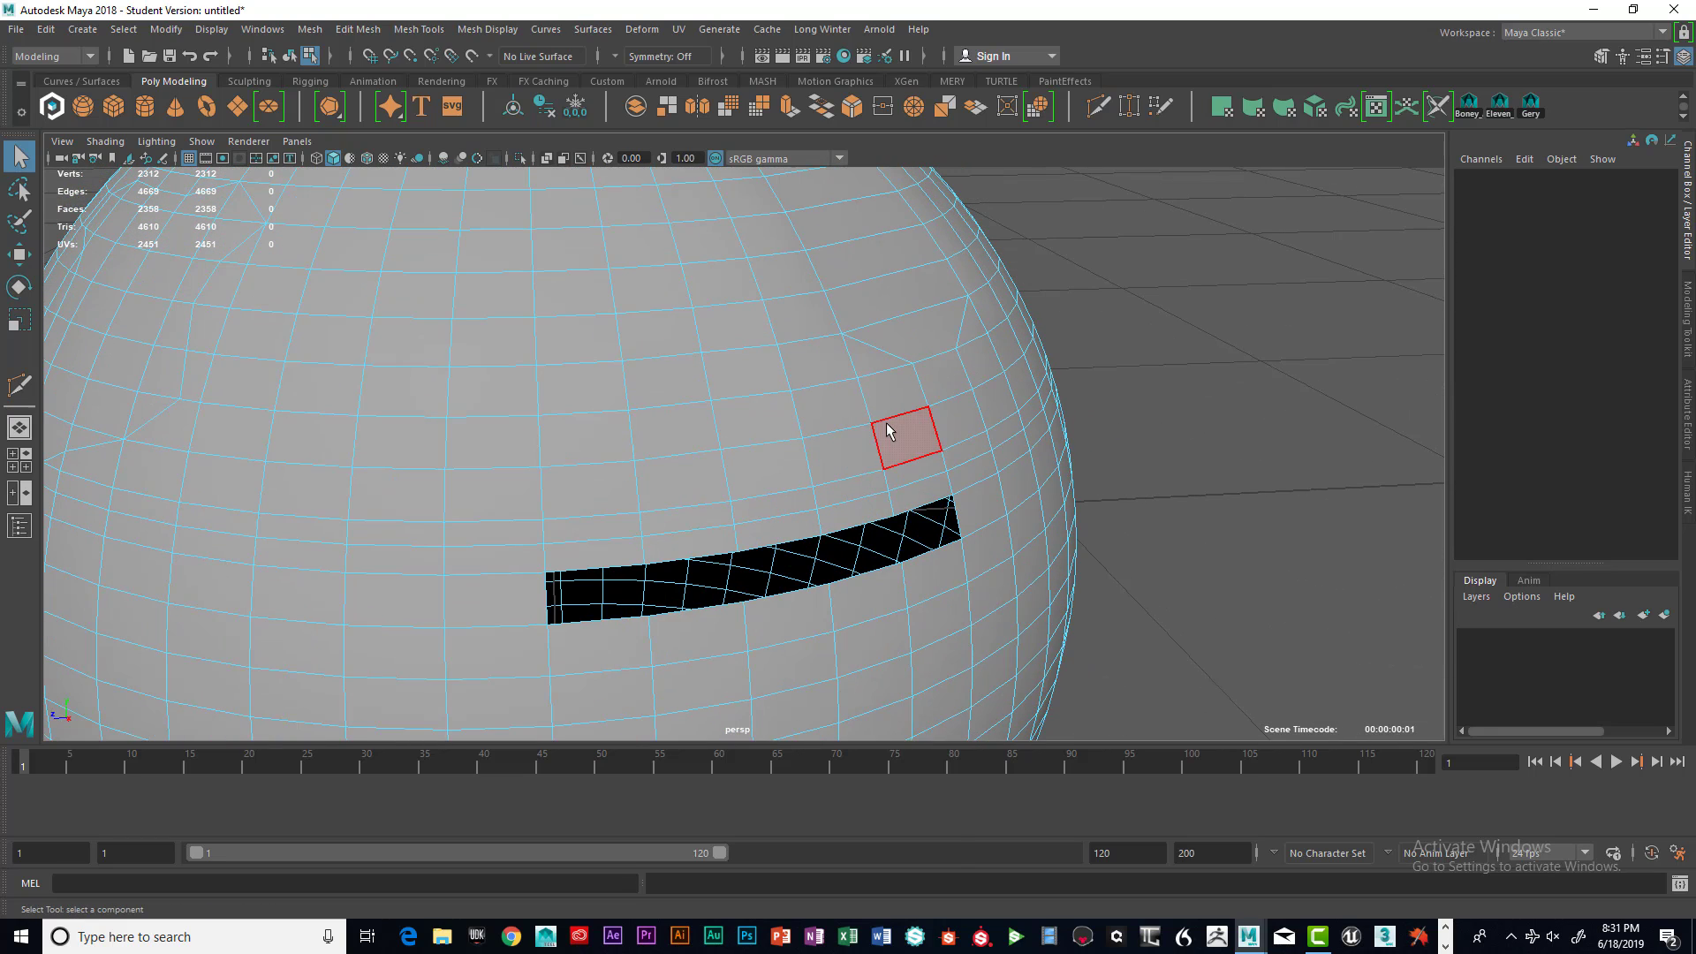
Open the Append to Polygon tool settings, reset the tool and move the settings window aside
{"action": "right_click_drag", "start_coordinate": [877, 421], "coordinate": [841, 528]}
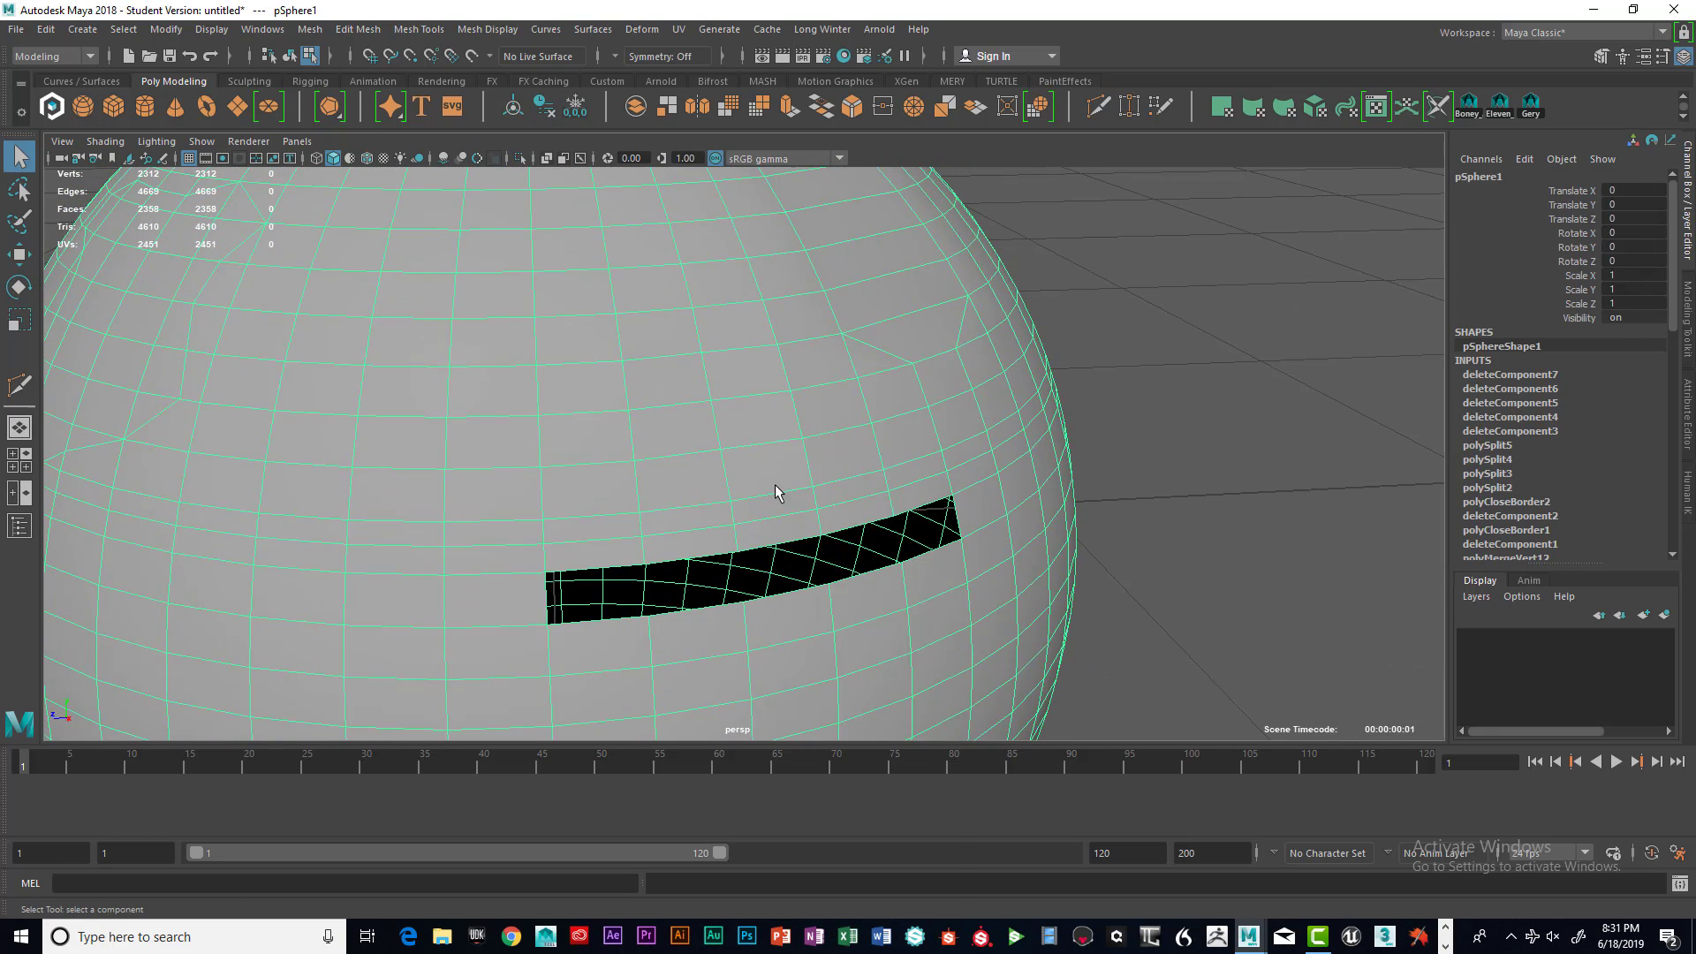
{"action": "right_click_drag", "start_coordinate": [775, 428], "coordinate": [975, 435], "text": "shift"}
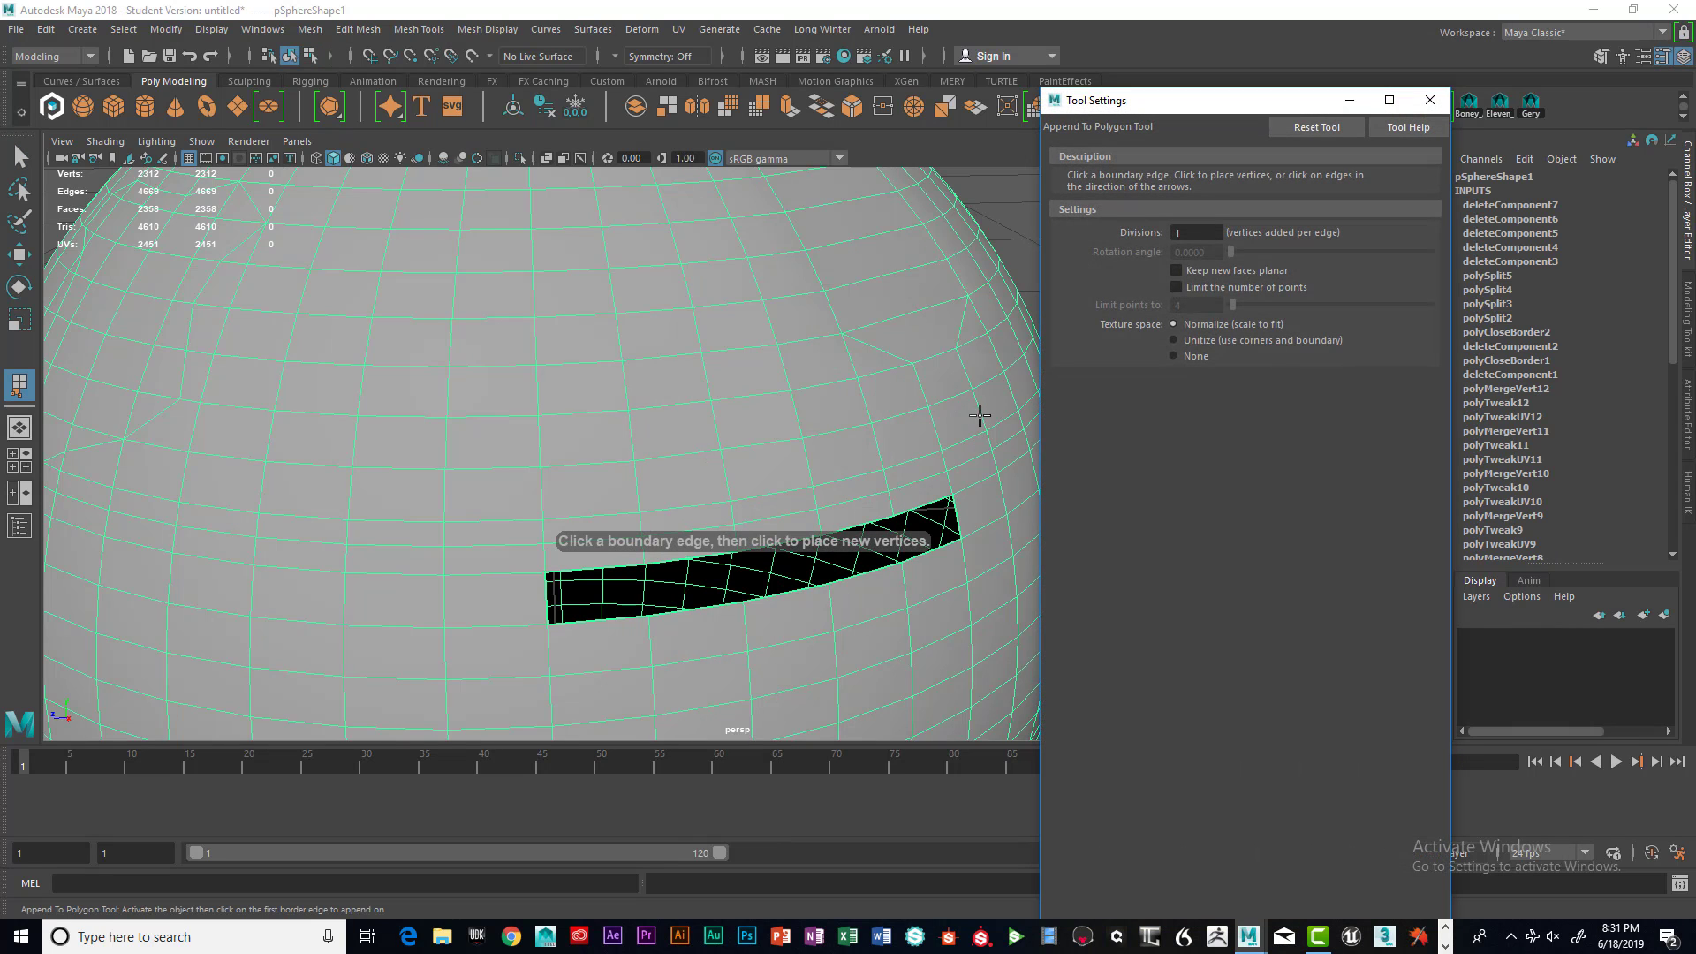
{"action": "left_click", "coordinate": [1339, 125]}
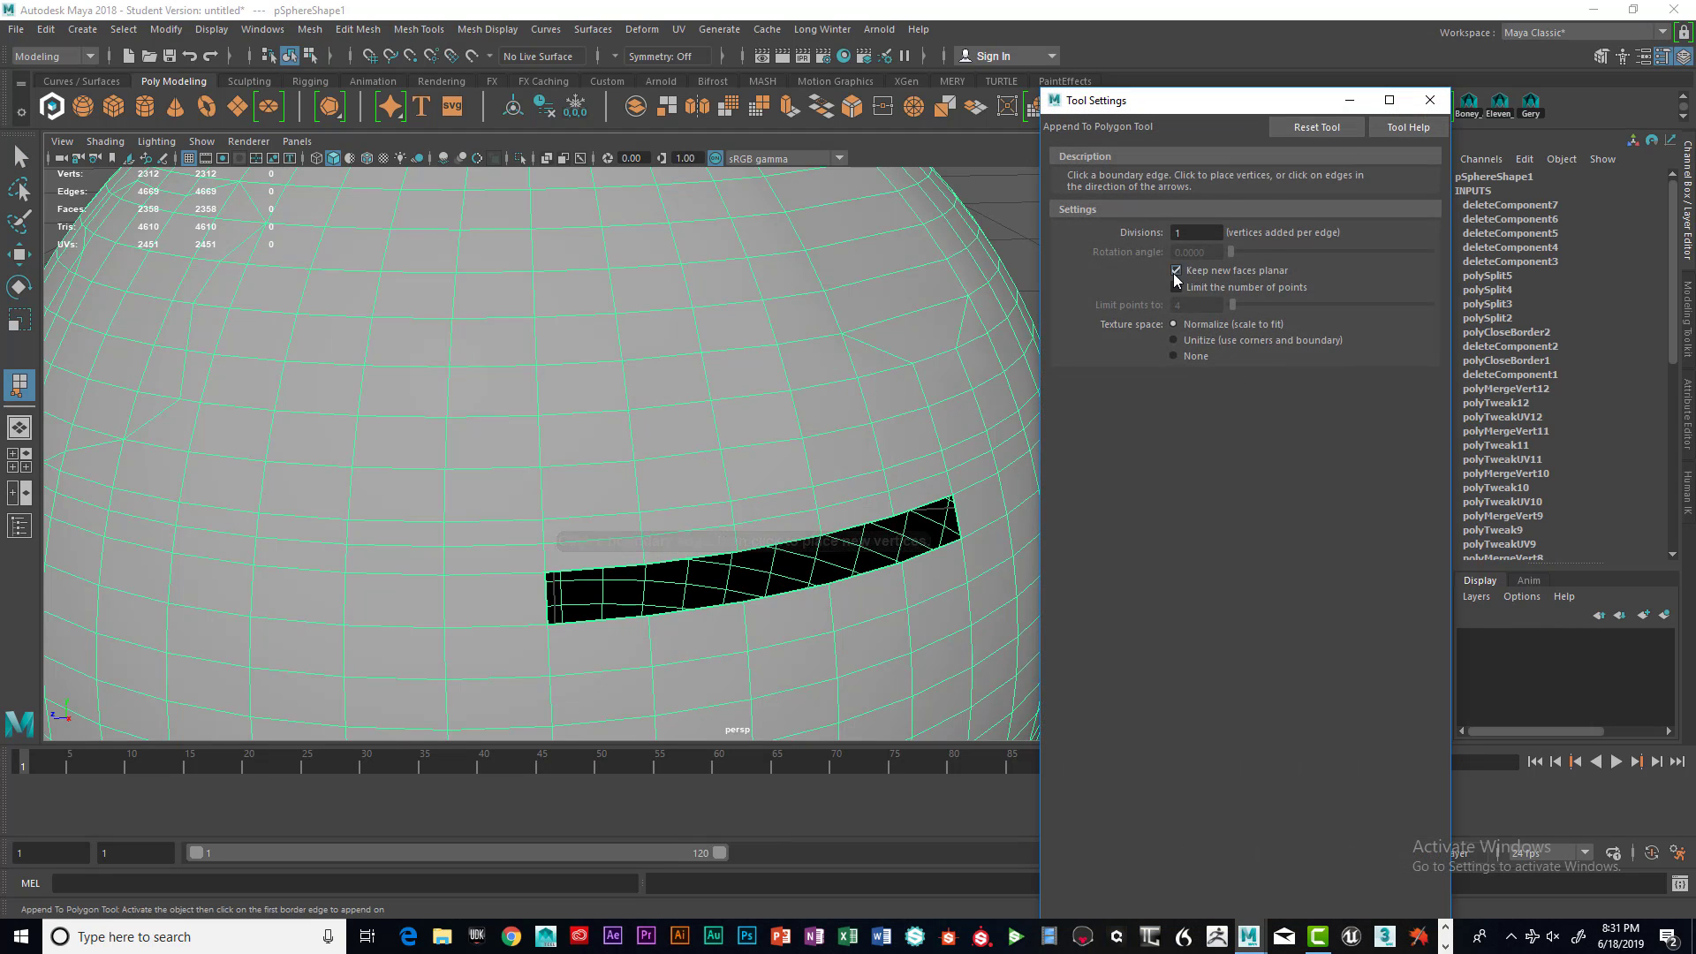
{"action": "left_click_drag", "start_coordinate": [1304, 103], "coordinate": [1403, 86]}
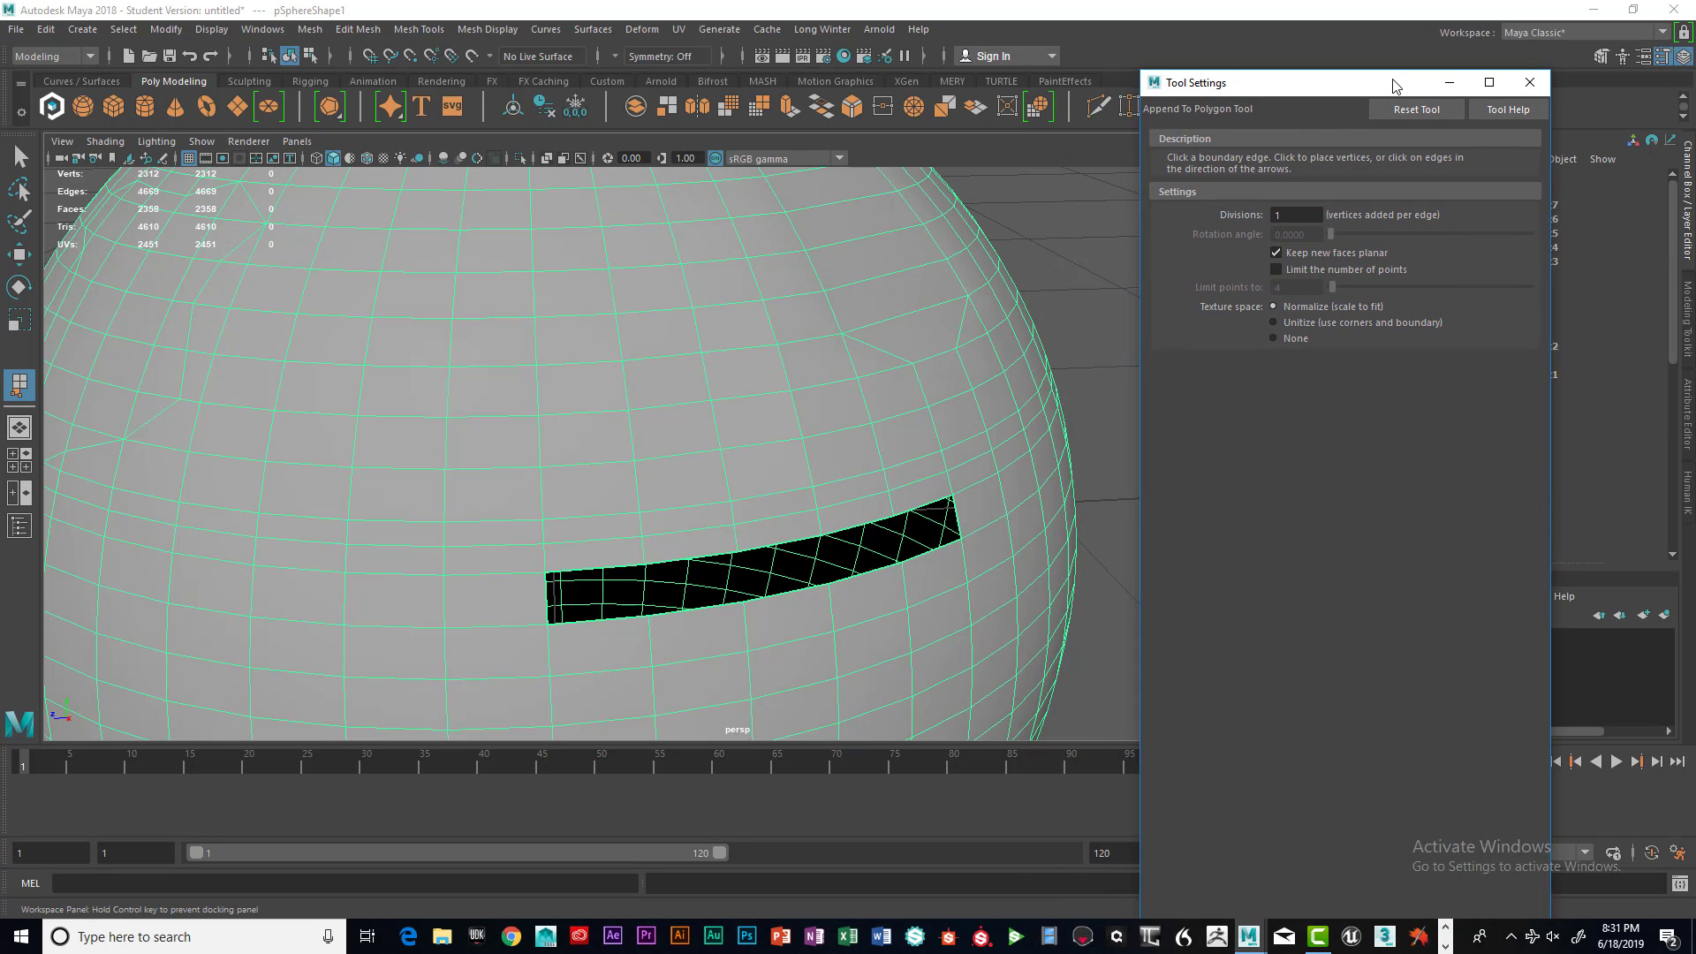
Append a polygon across the slot's left end between its top and bottom boundary edges
{"action": "left_click_drag", "start_coordinate": [607, 572], "coordinate": [629, 328], "text": "alt"}
{"action": "left_click", "coordinate": [624, 298]}
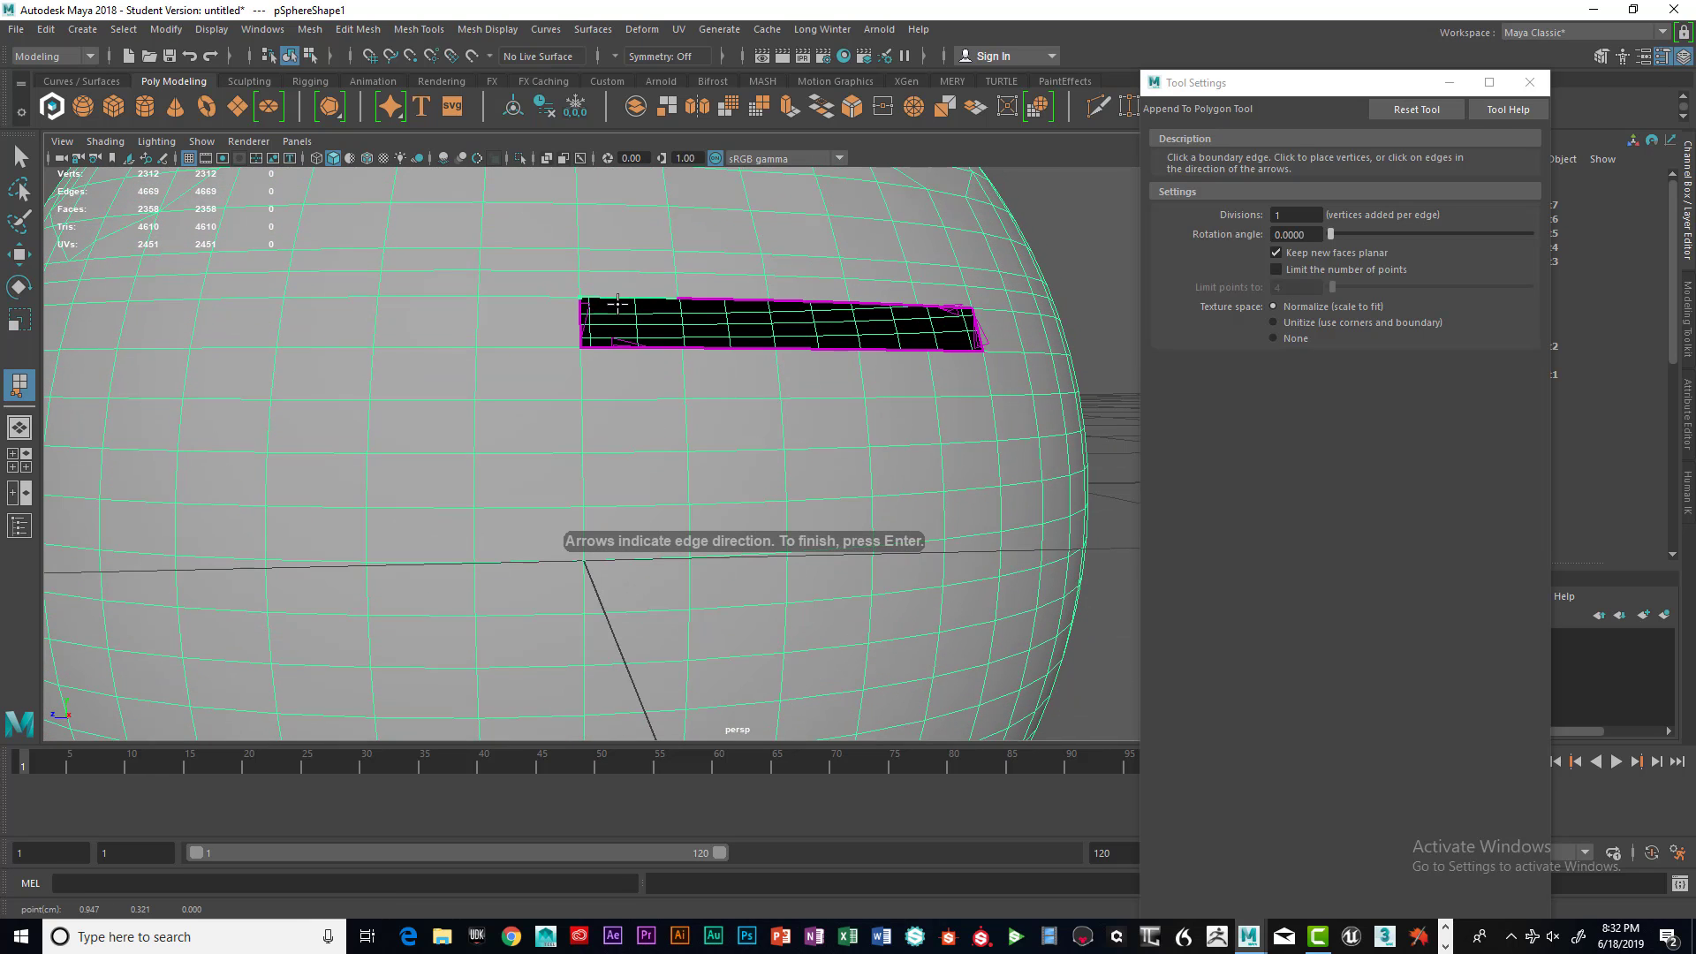
{"action": "left_click", "coordinate": [628, 347]}
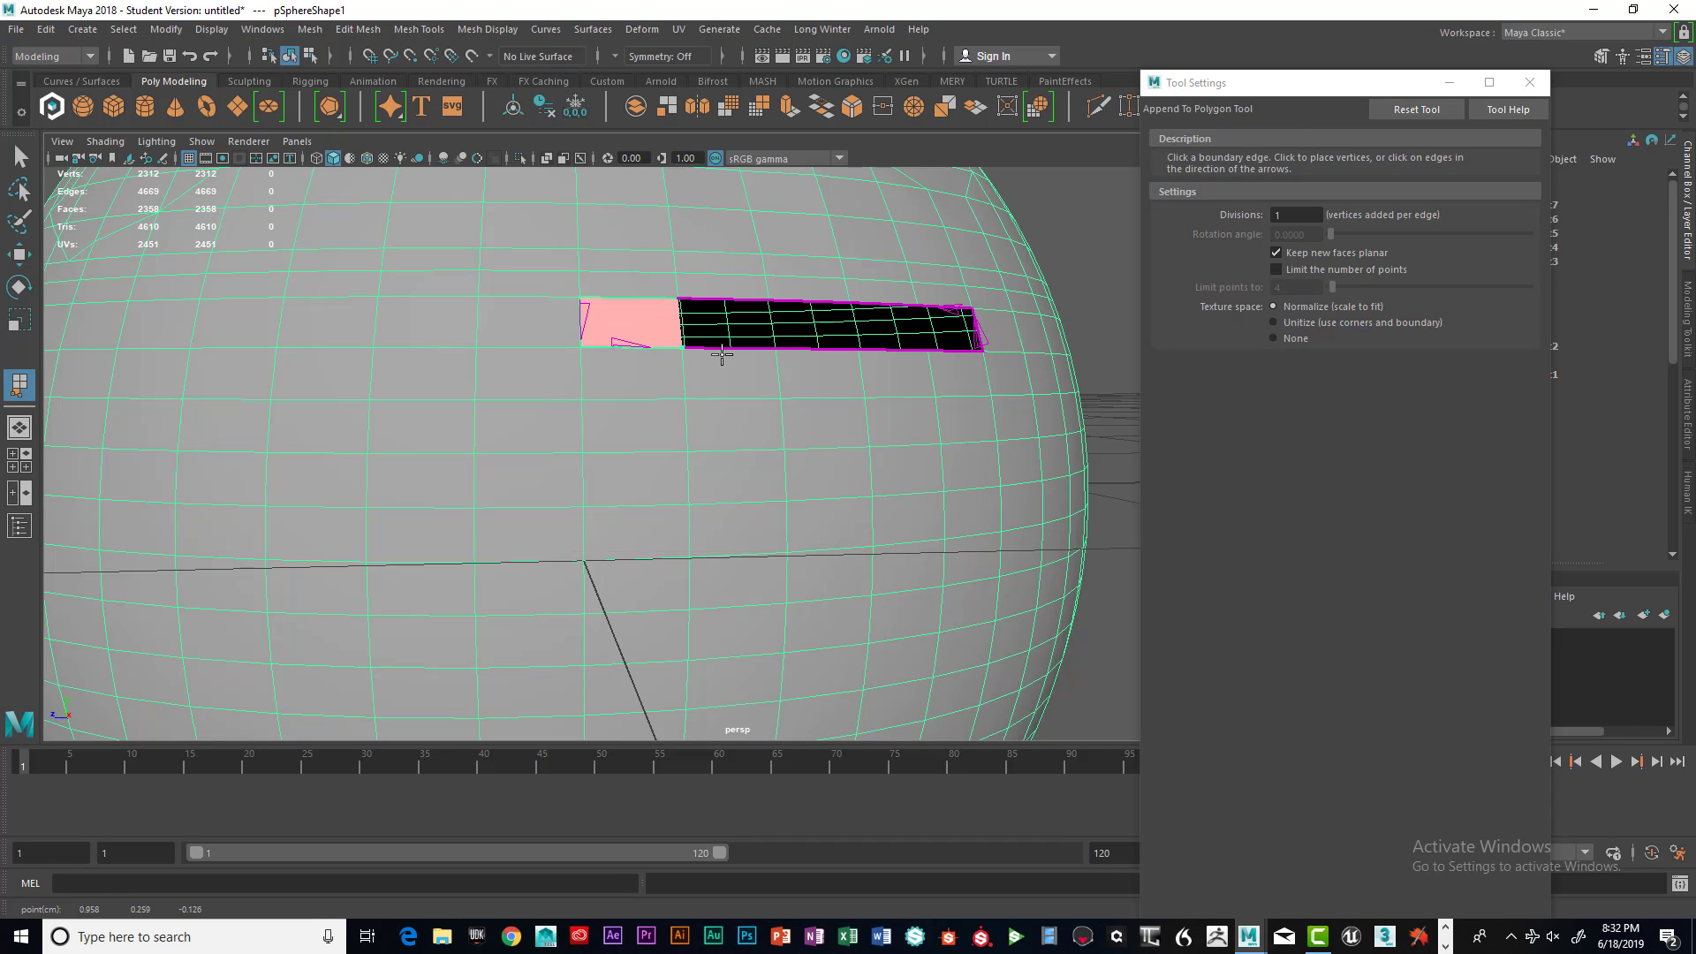
{"action": "key", "text": "Return"}
Append another polygon across the left end of the remaining slot, undoing a misplaced edge pick
{"action": "left_click_drag", "start_coordinate": [764, 357], "coordinate": [746, 378], "text": "alt"}
{"action": "key", "text": "g"}
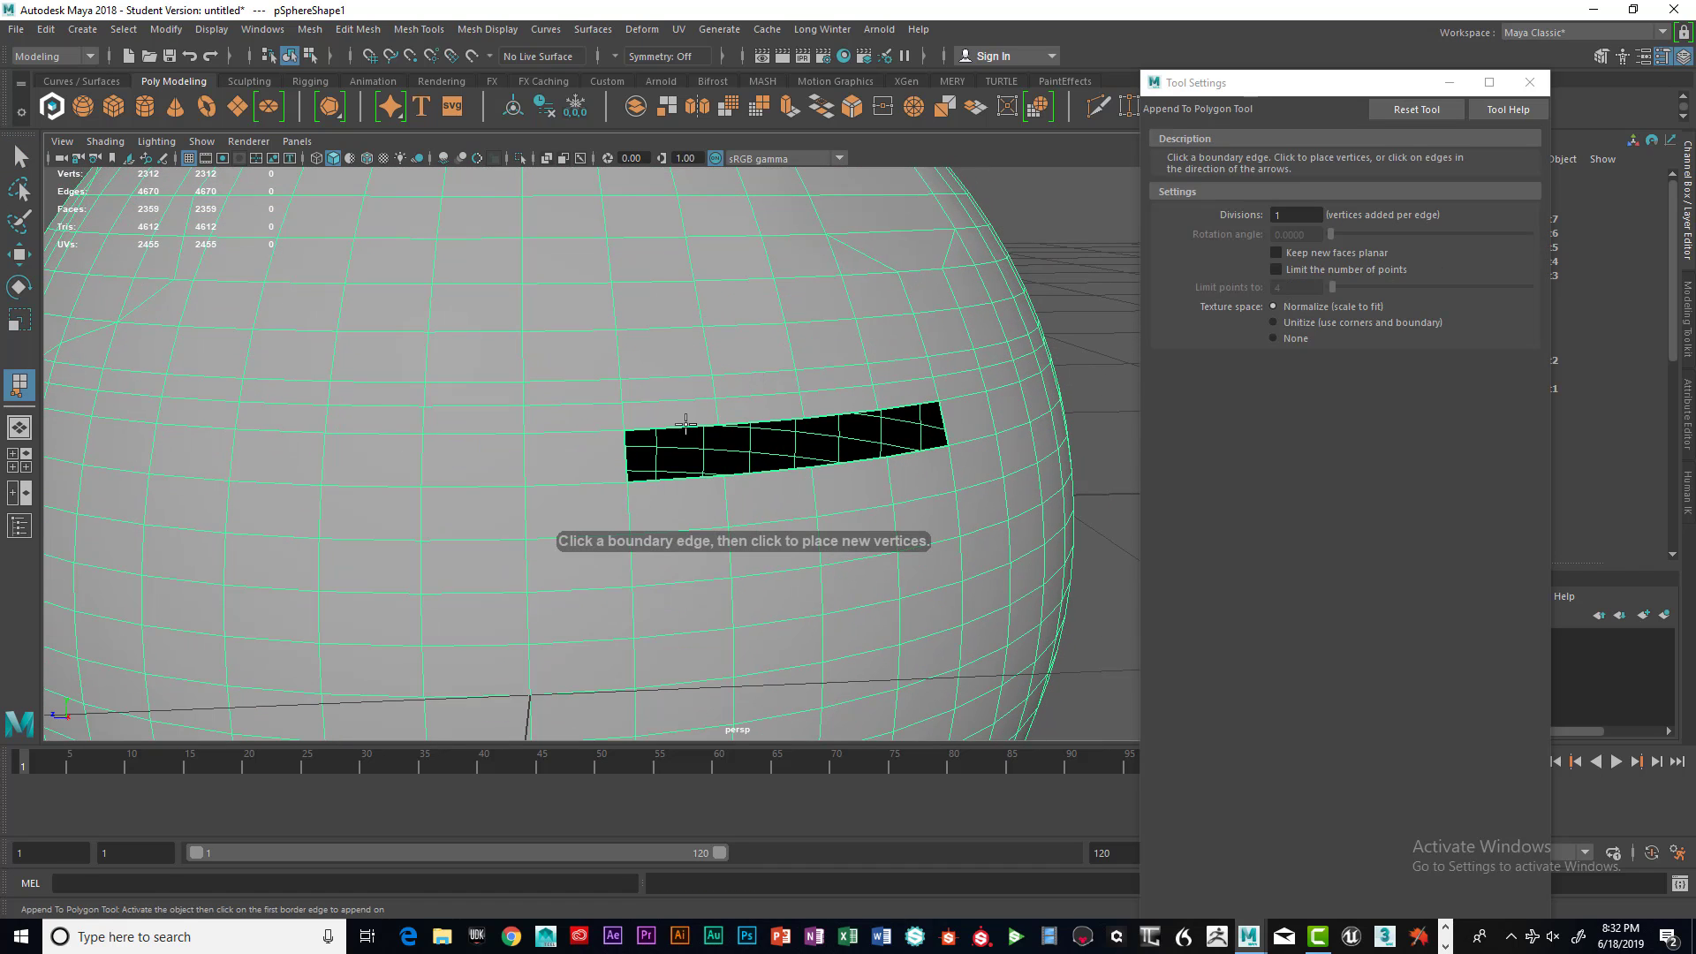
{"action": "left_click", "coordinate": [675, 480]}
{"action": "left_click", "coordinate": [674, 479]}
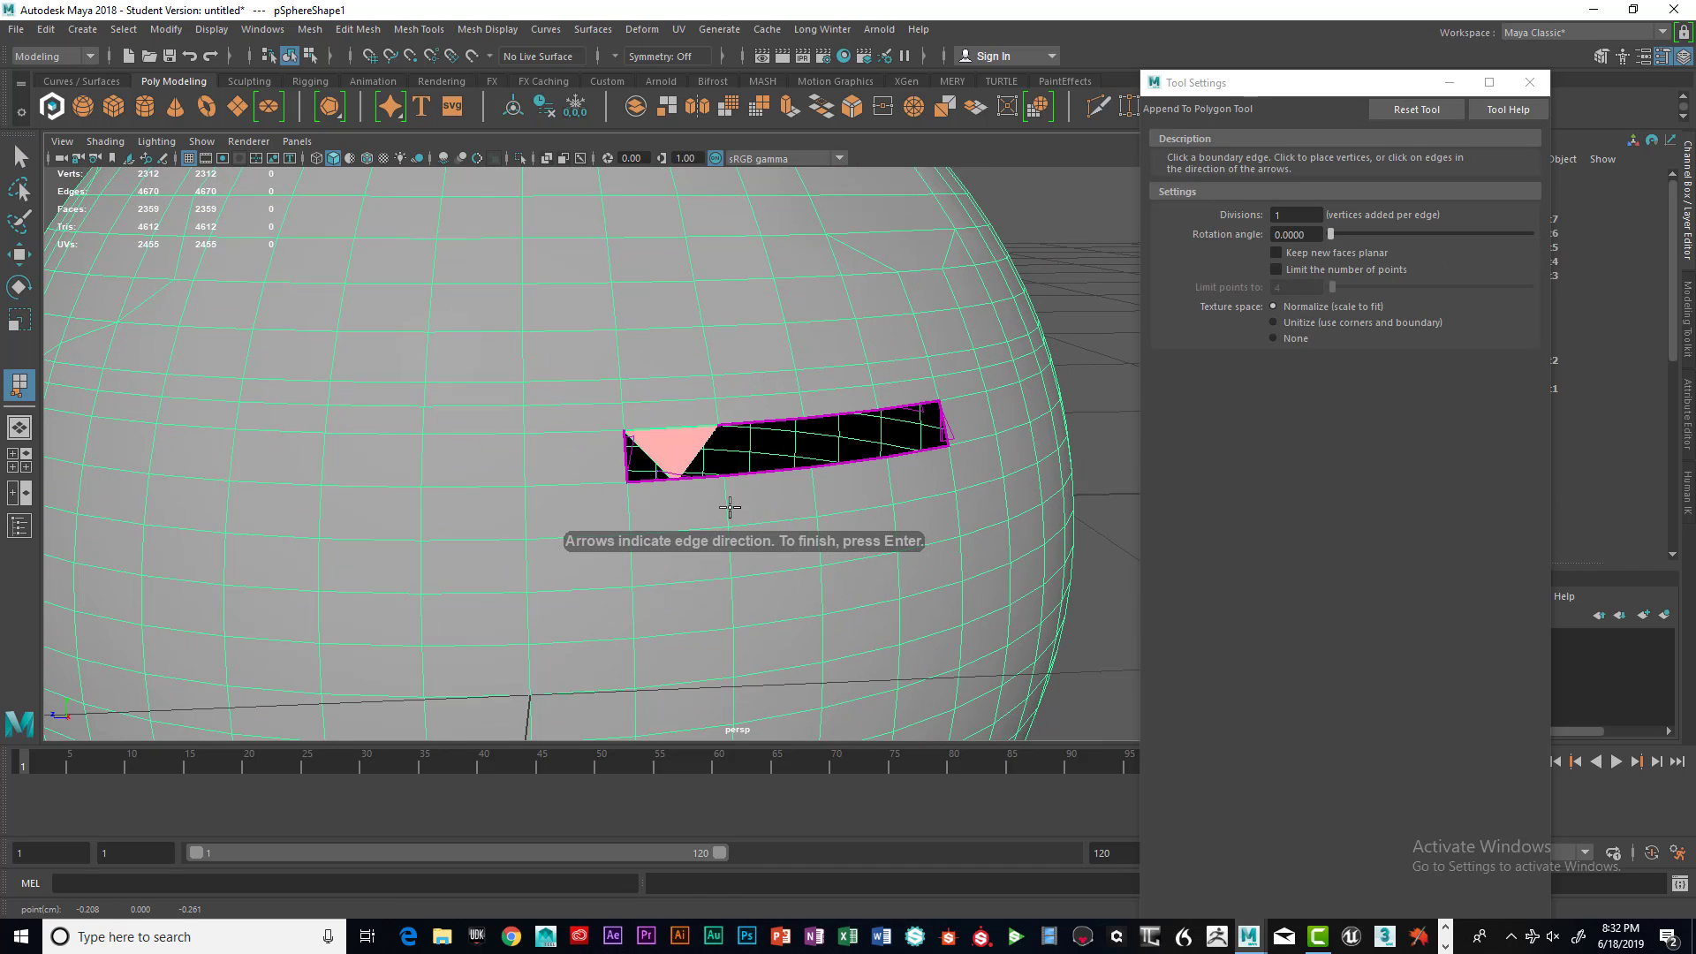
{"action": "mouse_move", "coordinate": [732, 510]}
{"action": "left_mouse_down", "text": "alt"}
{"action": "mouse_move", "coordinate": [707, 454]}
{"action": "mouse_move", "coordinate": [713, 486]}
{"action": "left_mouse_up", "text": "alt"}
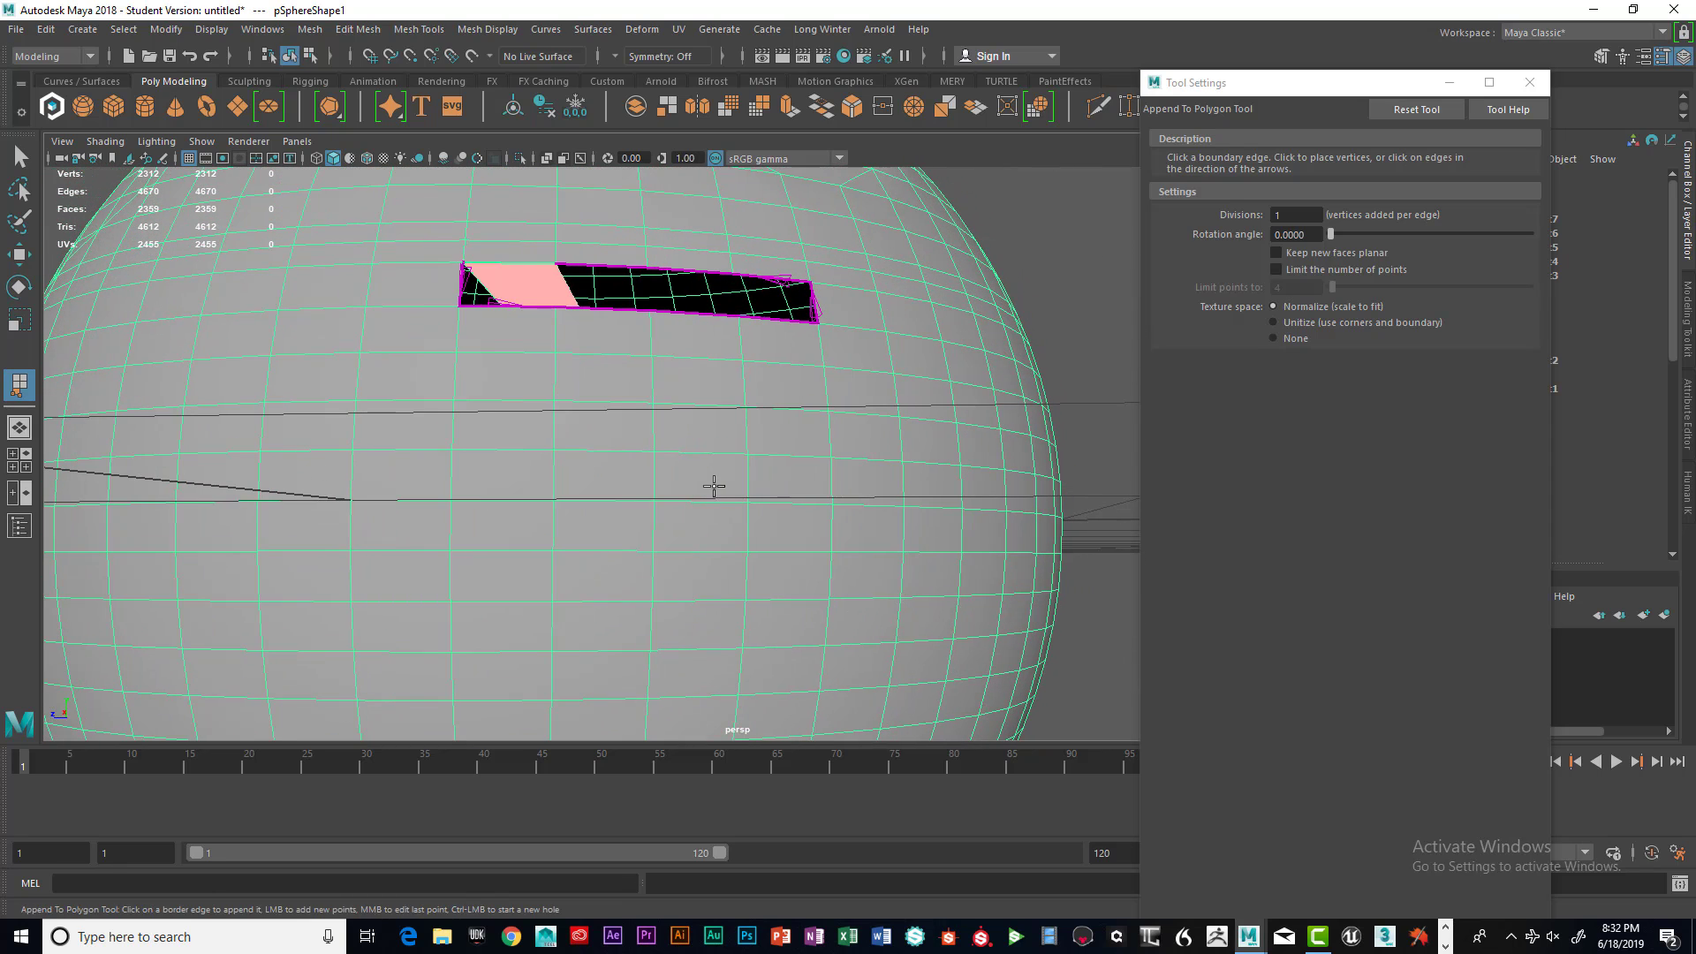
{"action": "key", "text": "ctrl+z"}
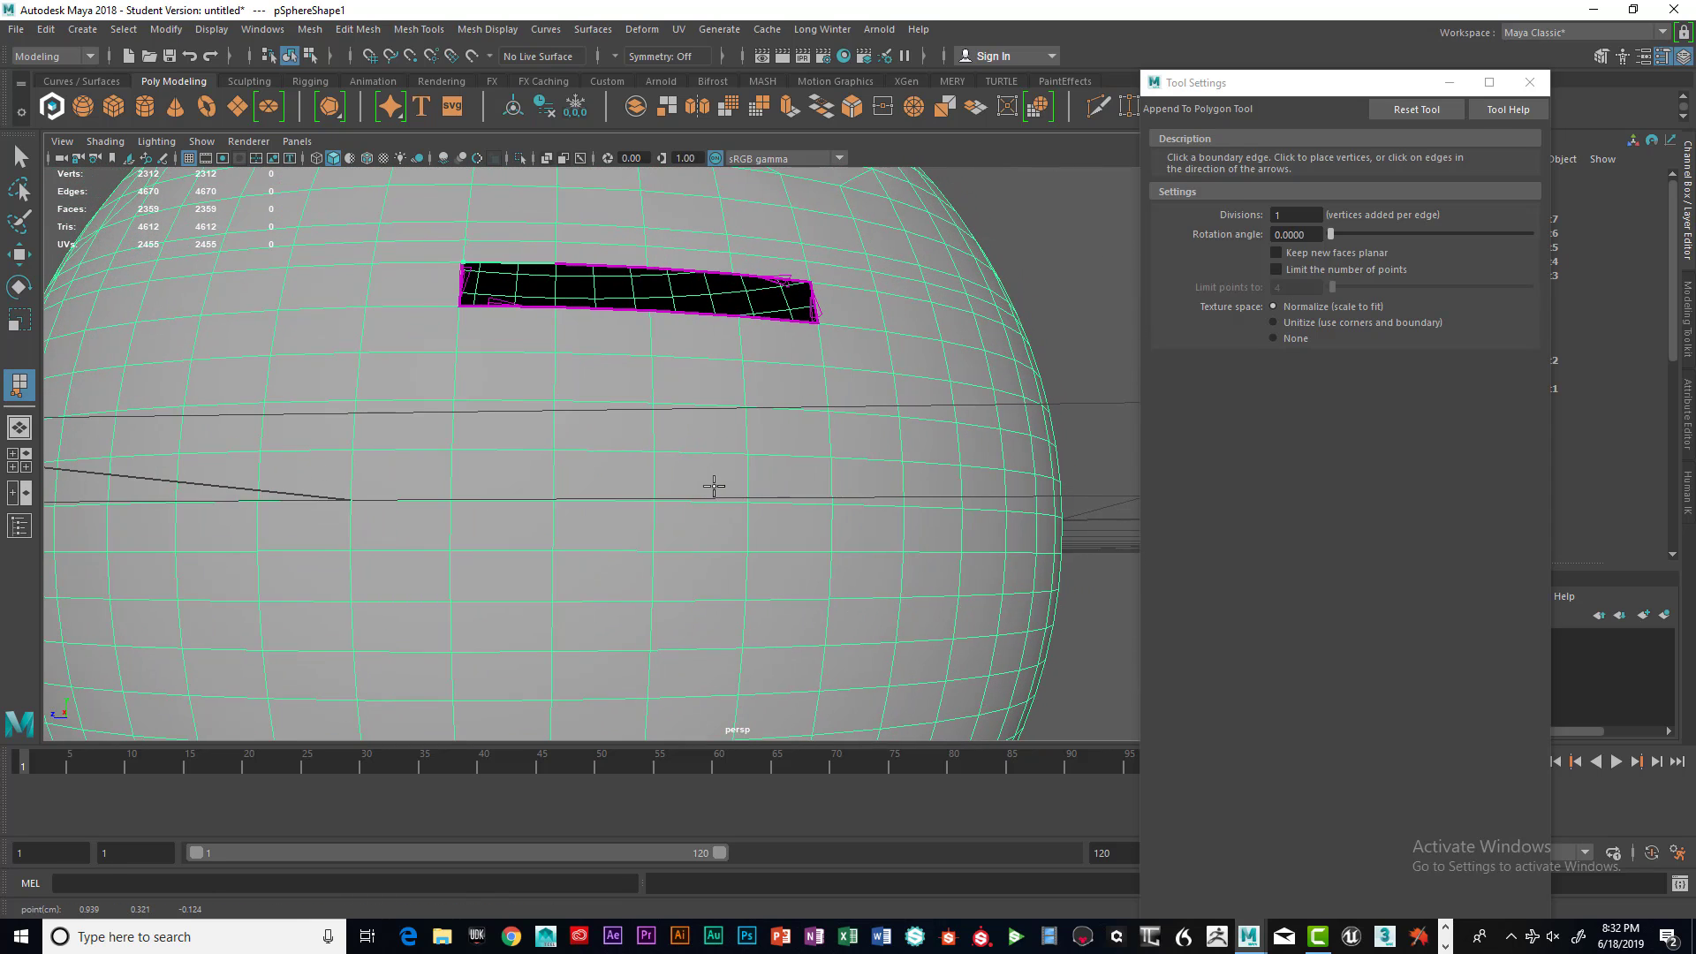
{"action": "left_click", "coordinate": [512, 304]}
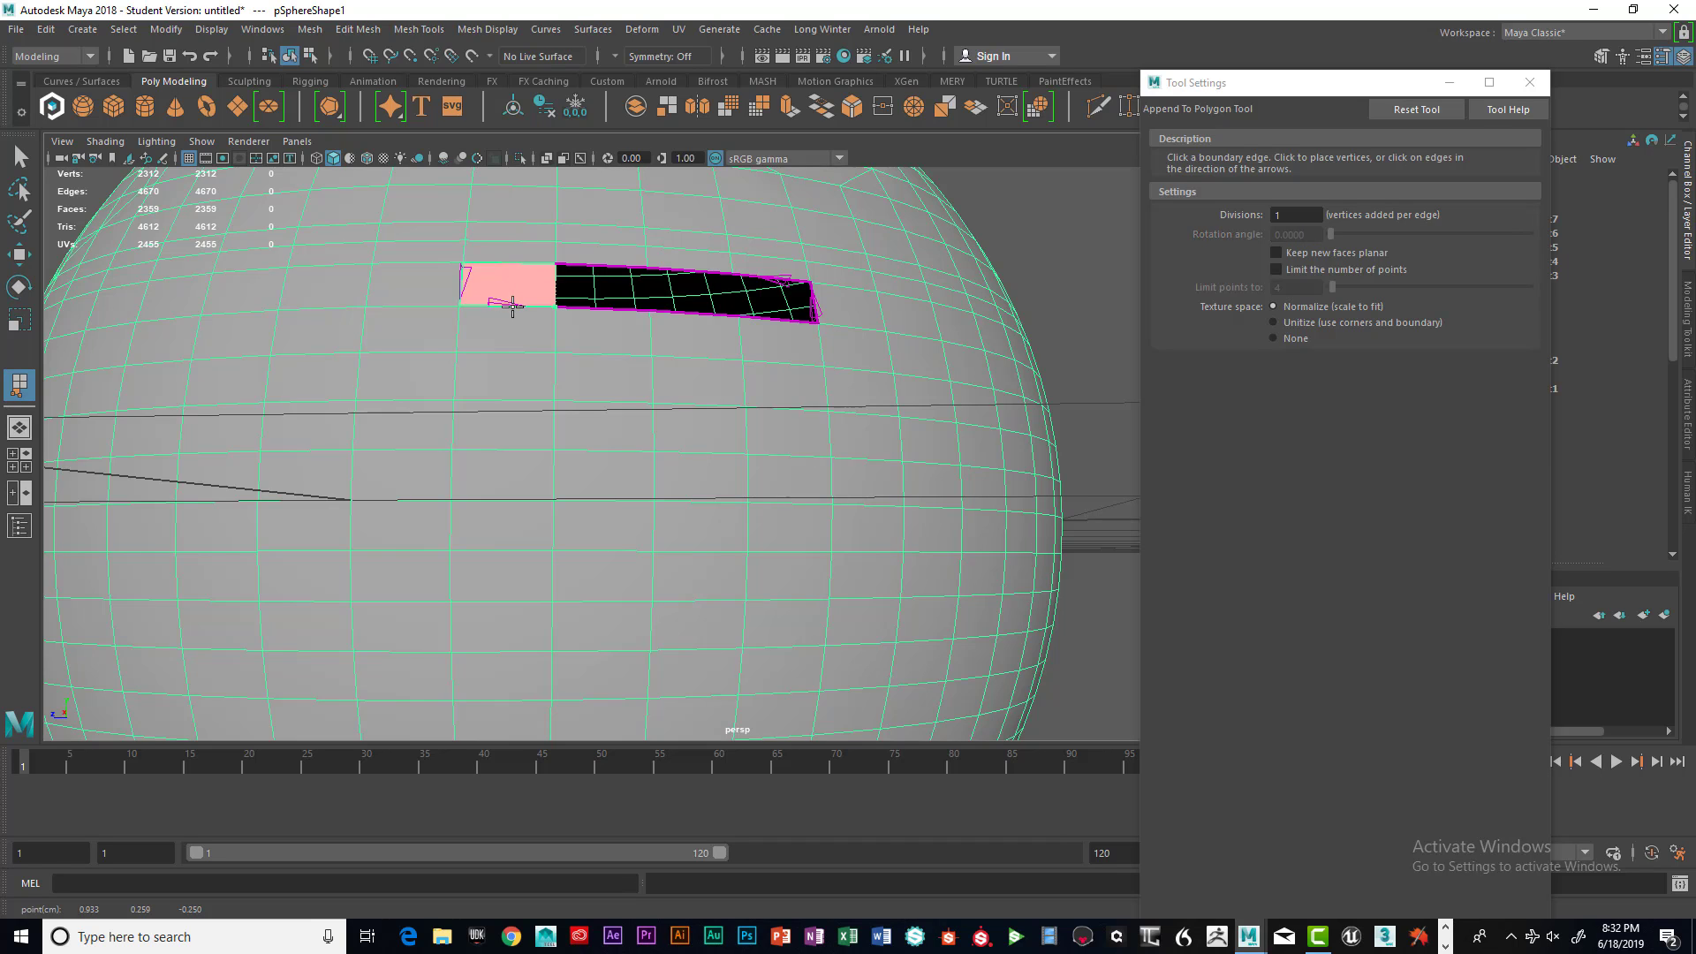
{"action": "key", "text": "Return"}
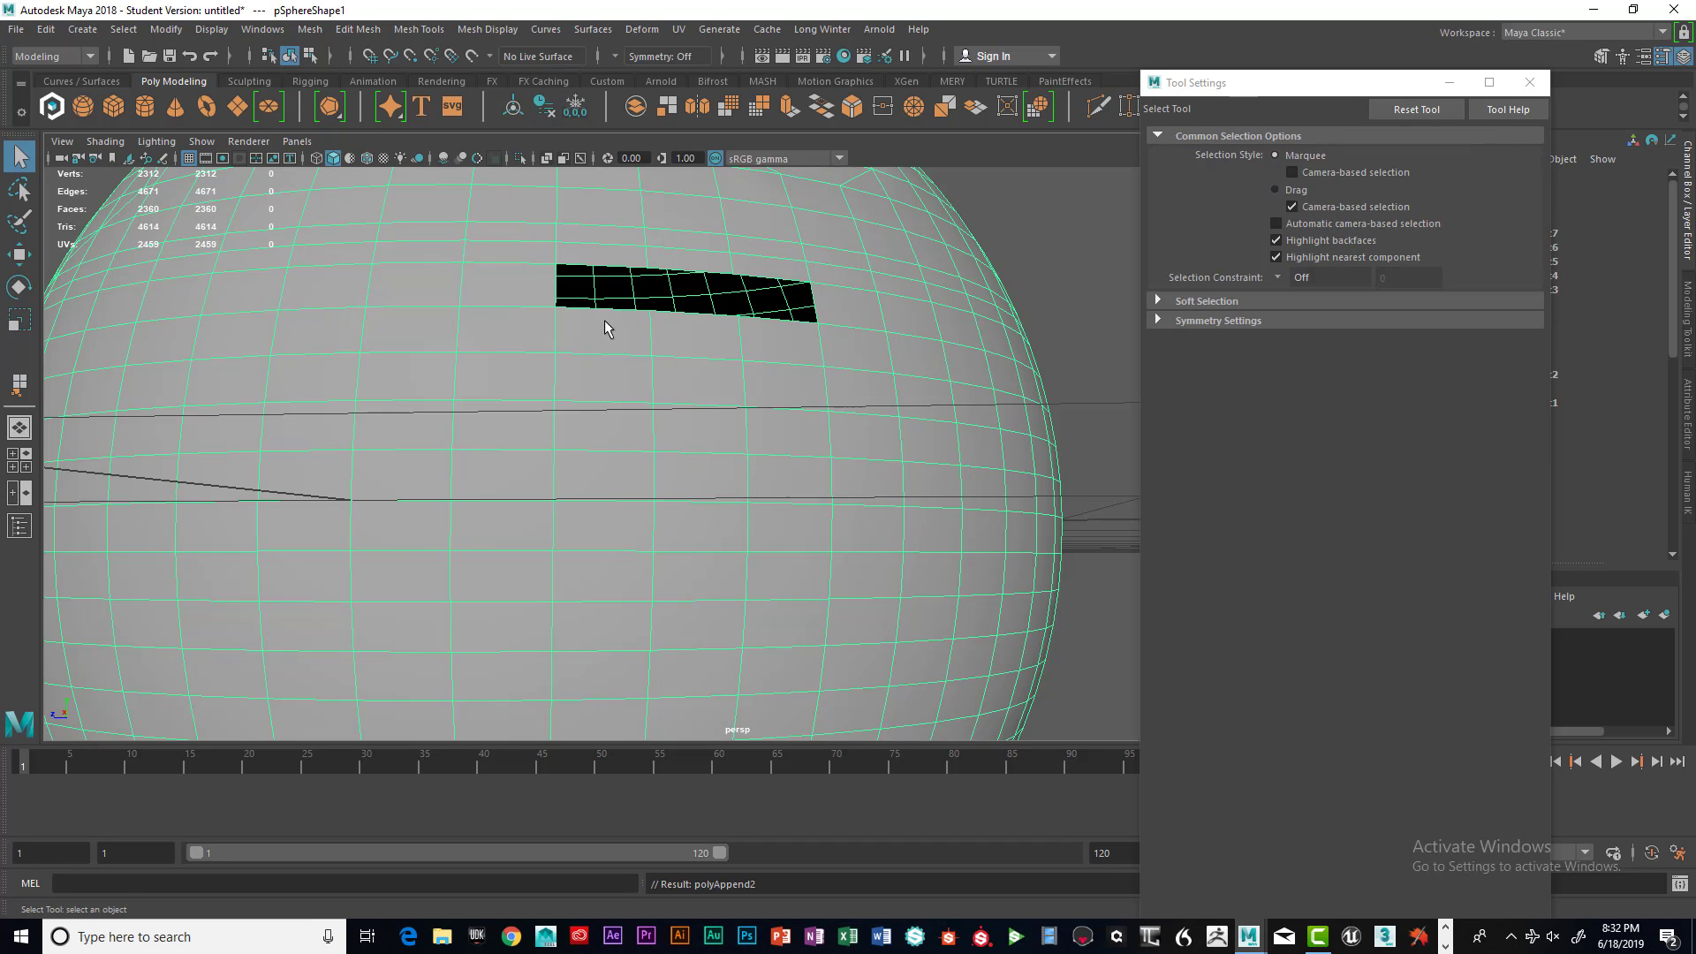
Append a polygon filling the next section at the slot's left end
{"action": "key", "text": "y"}
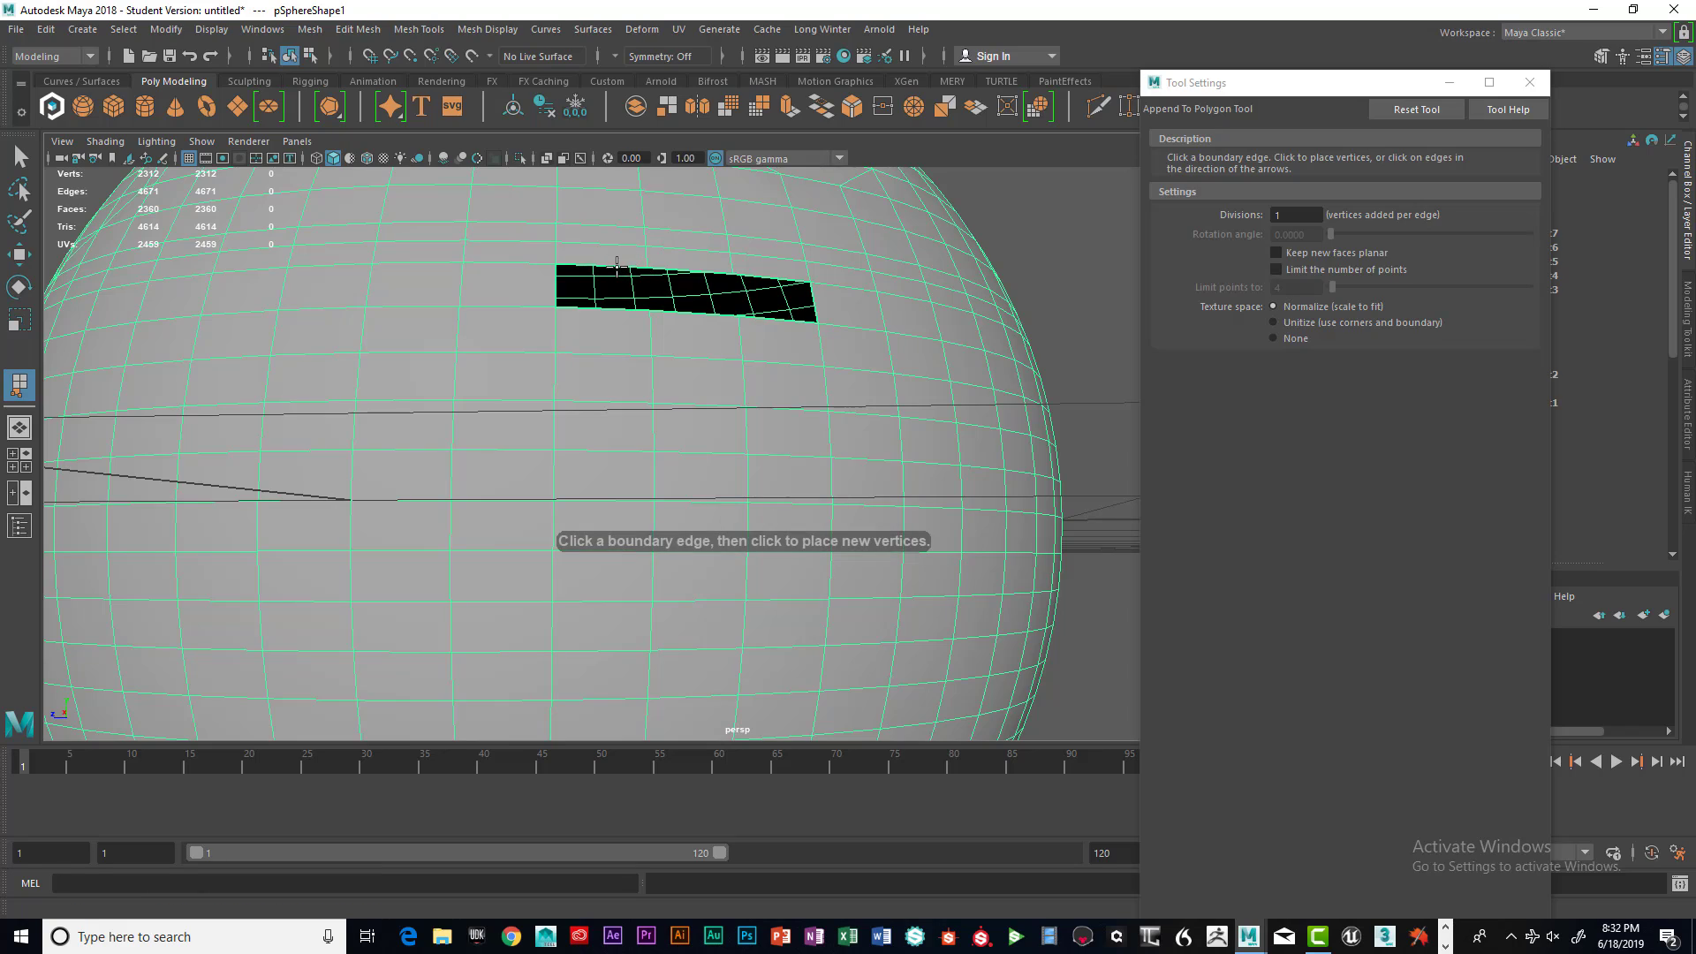
{"action": "left_click", "coordinate": [616, 265]}
{"action": "left_click_drag", "start_coordinate": [656, 330], "coordinate": [784, 327], "text": "alt"}
{"action": "left_click", "coordinate": [744, 274]}
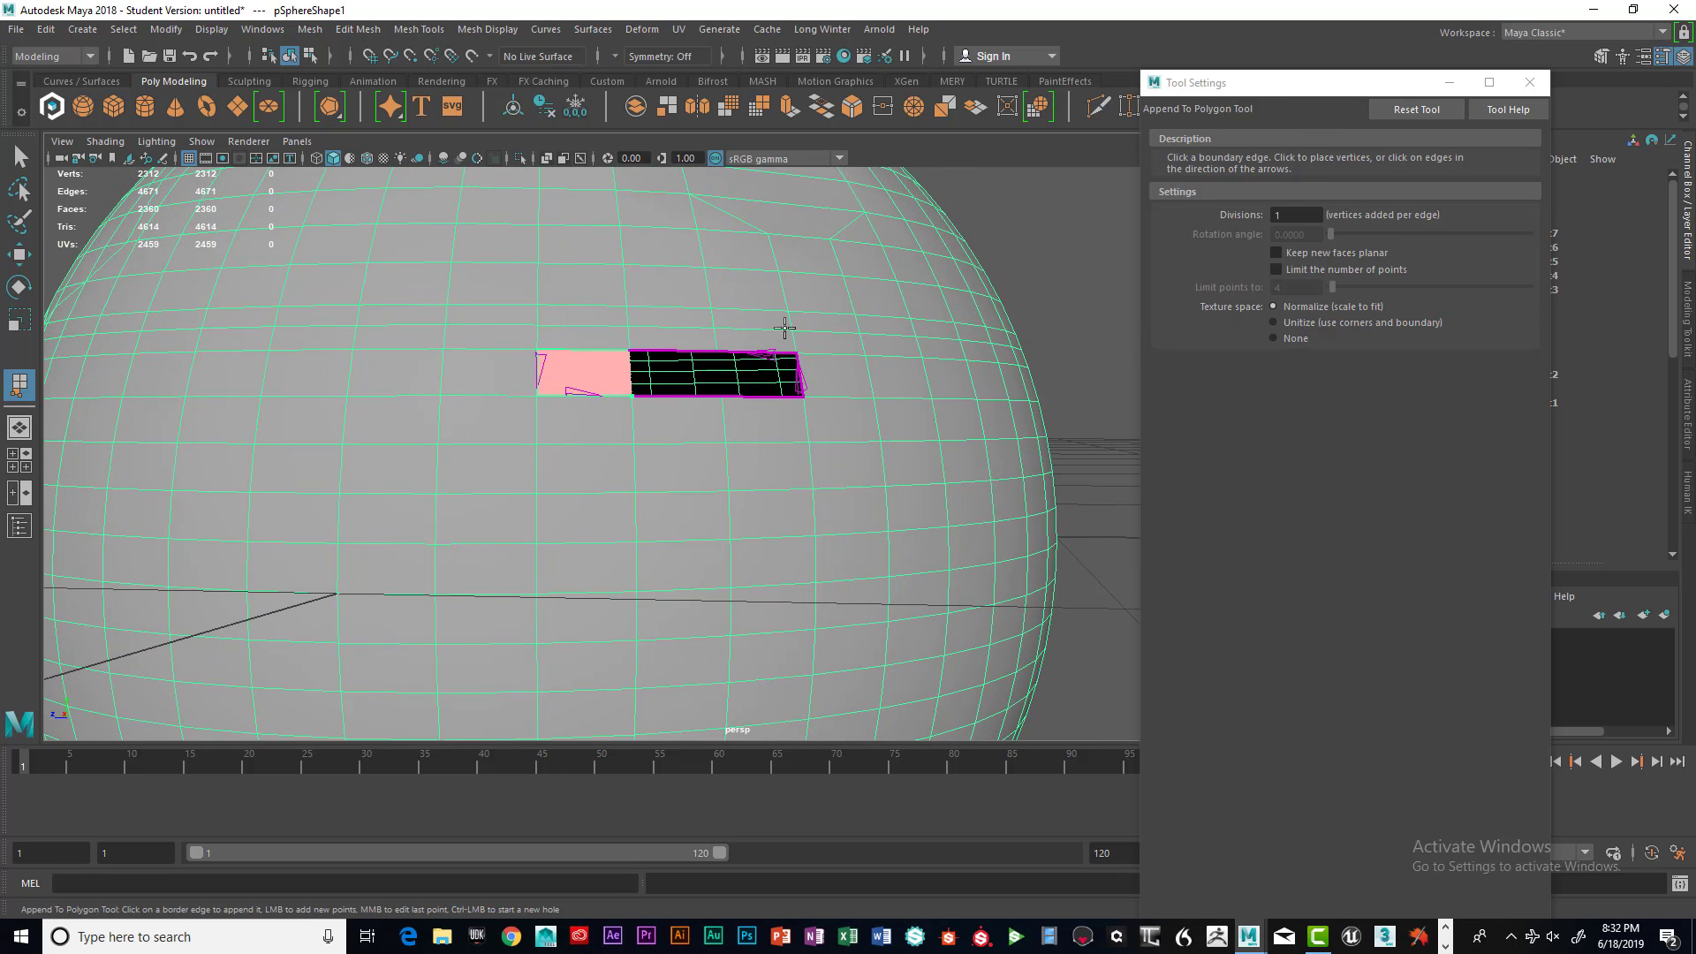
{"action": "key", "text": "q"}
Append another polygon across the remaining opening's left section
{"action": "key", "text": "g"}
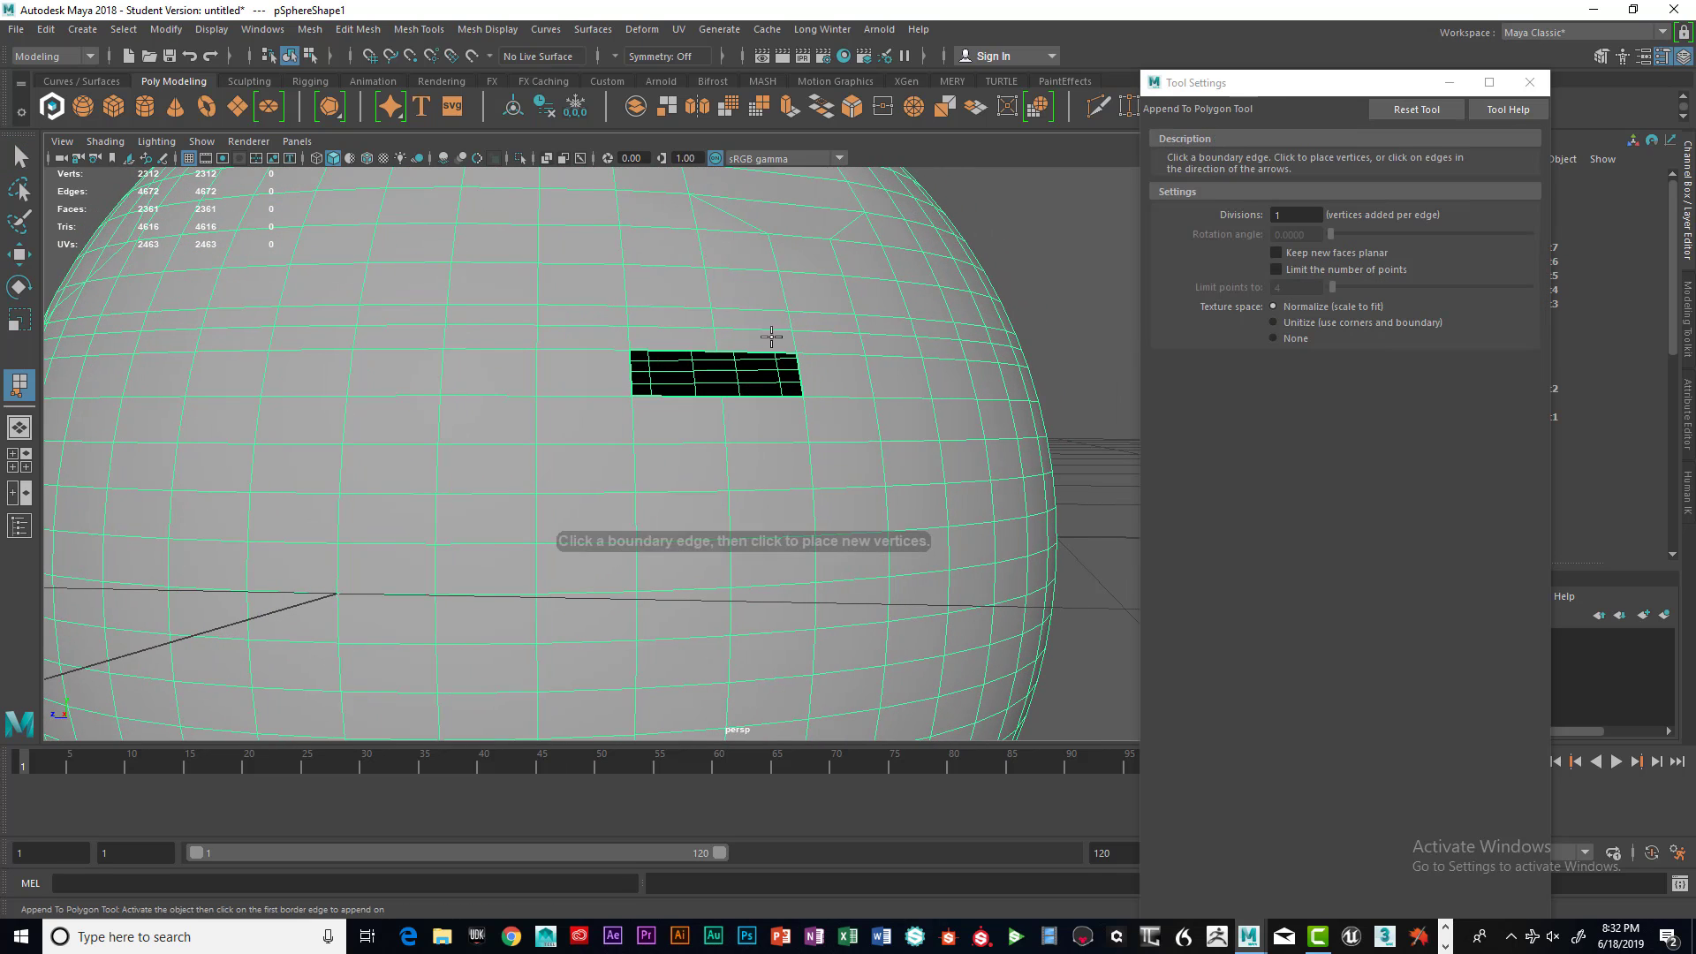
{"action": "left_click_drag", "start_coordinate": [782, 408], "coordinate": [575, 352], "text": "alt"}
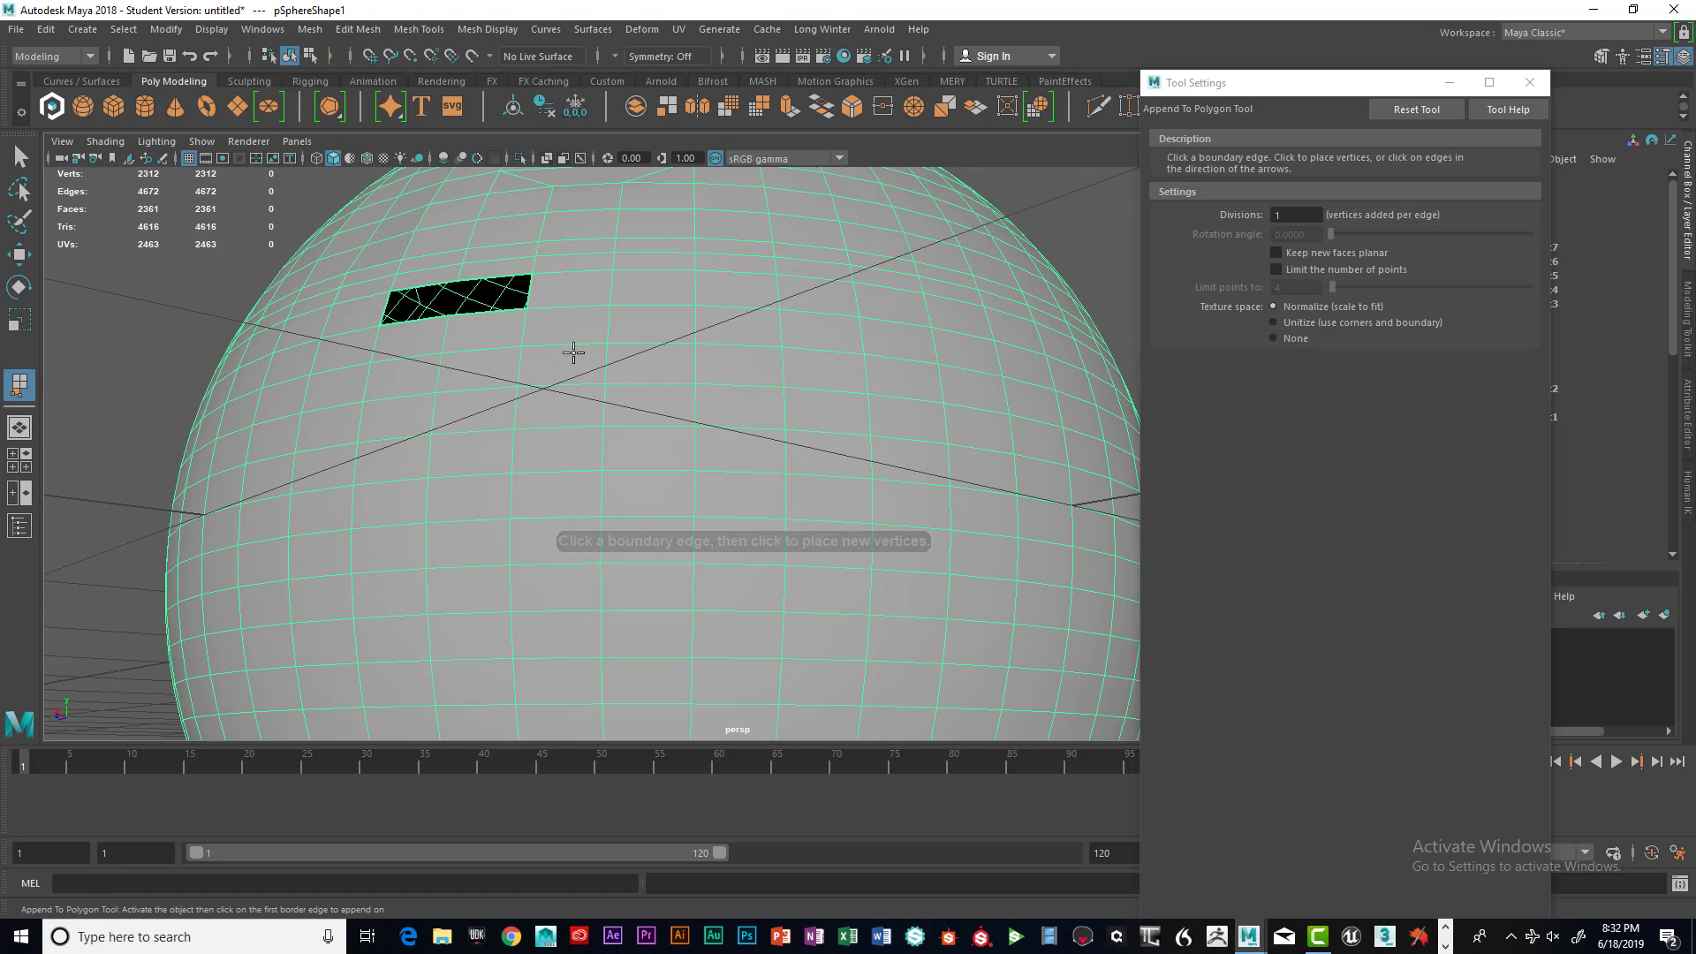
{"action": "left_click", "coordinate": [422, 285]}
{"action": "left_click", "coordinate": [435, 318]}
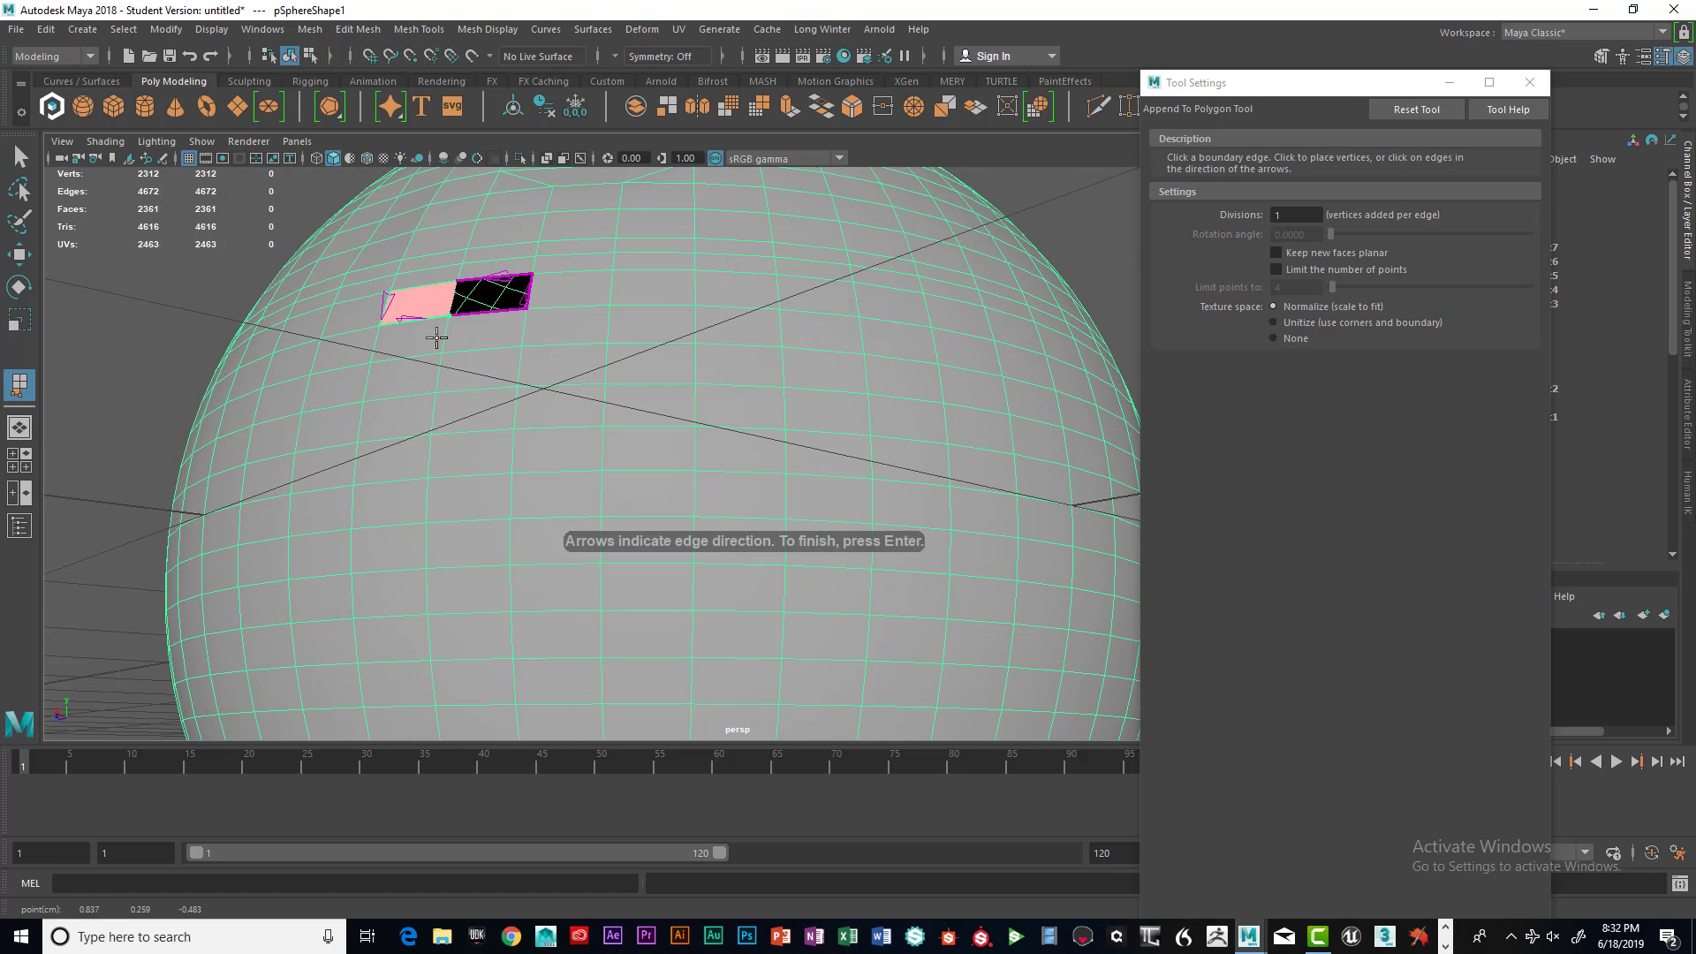
{"action": "key", "text": "Return"}
{"action": "key", "text": "q"}
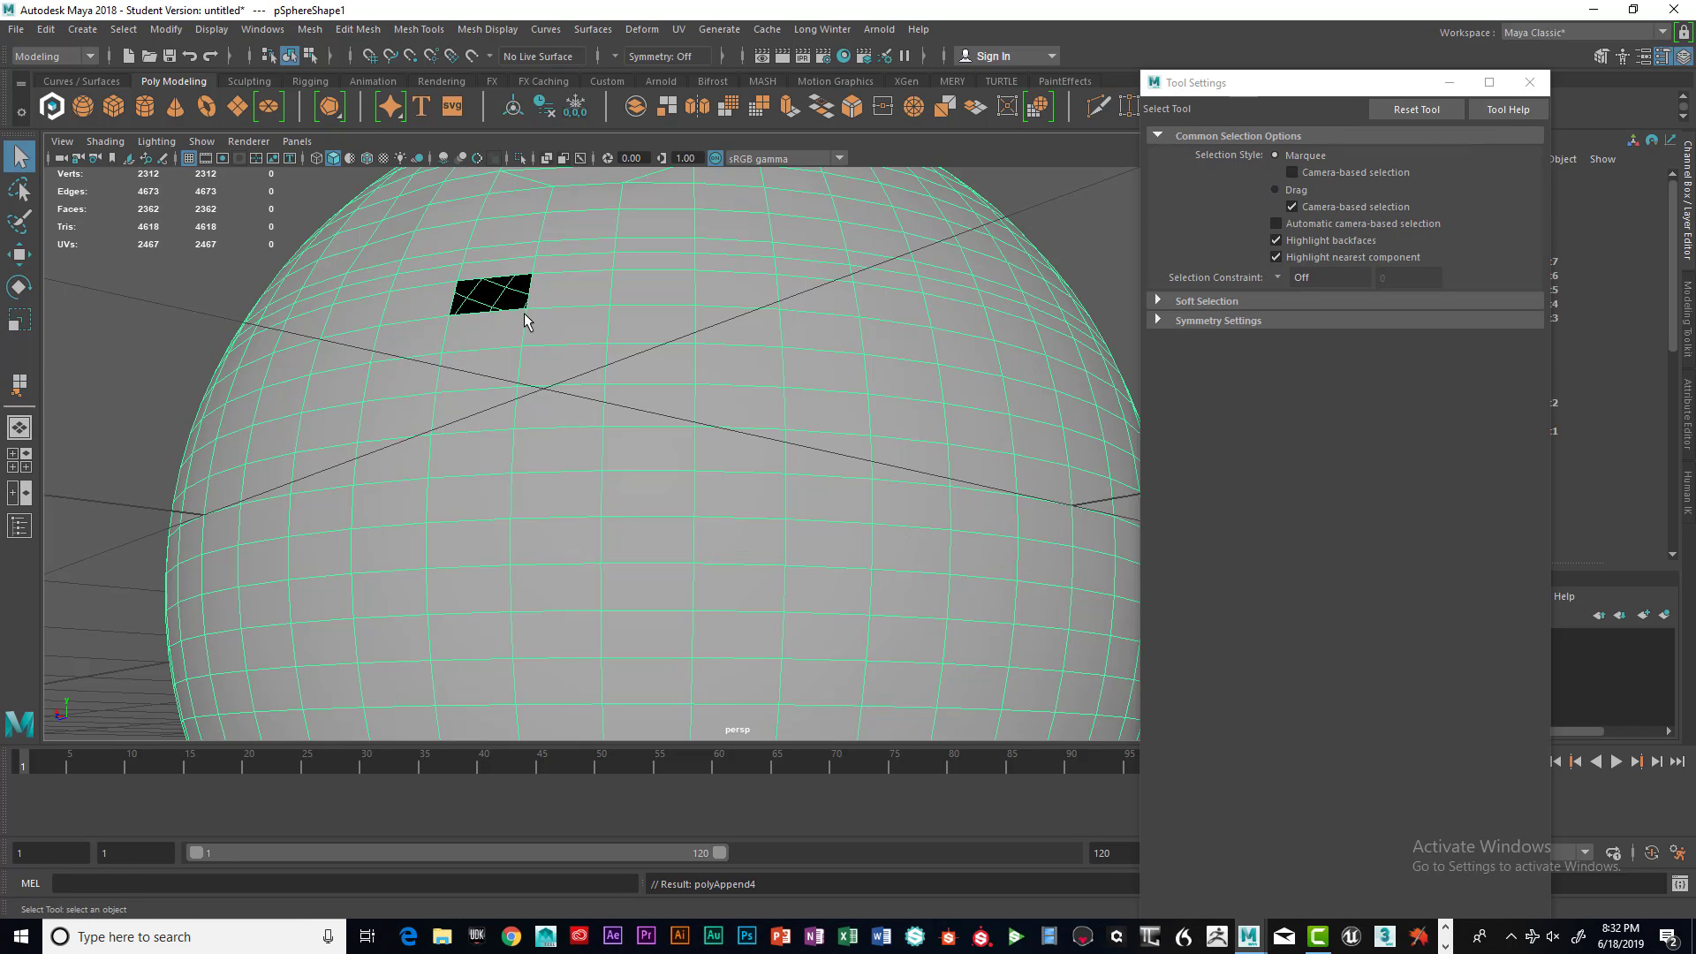
Append a final polygon to close the last opening in the slot
{"action": "key", "text": "y"}
{"action": "left_click", "coordinate": [497, 274]}
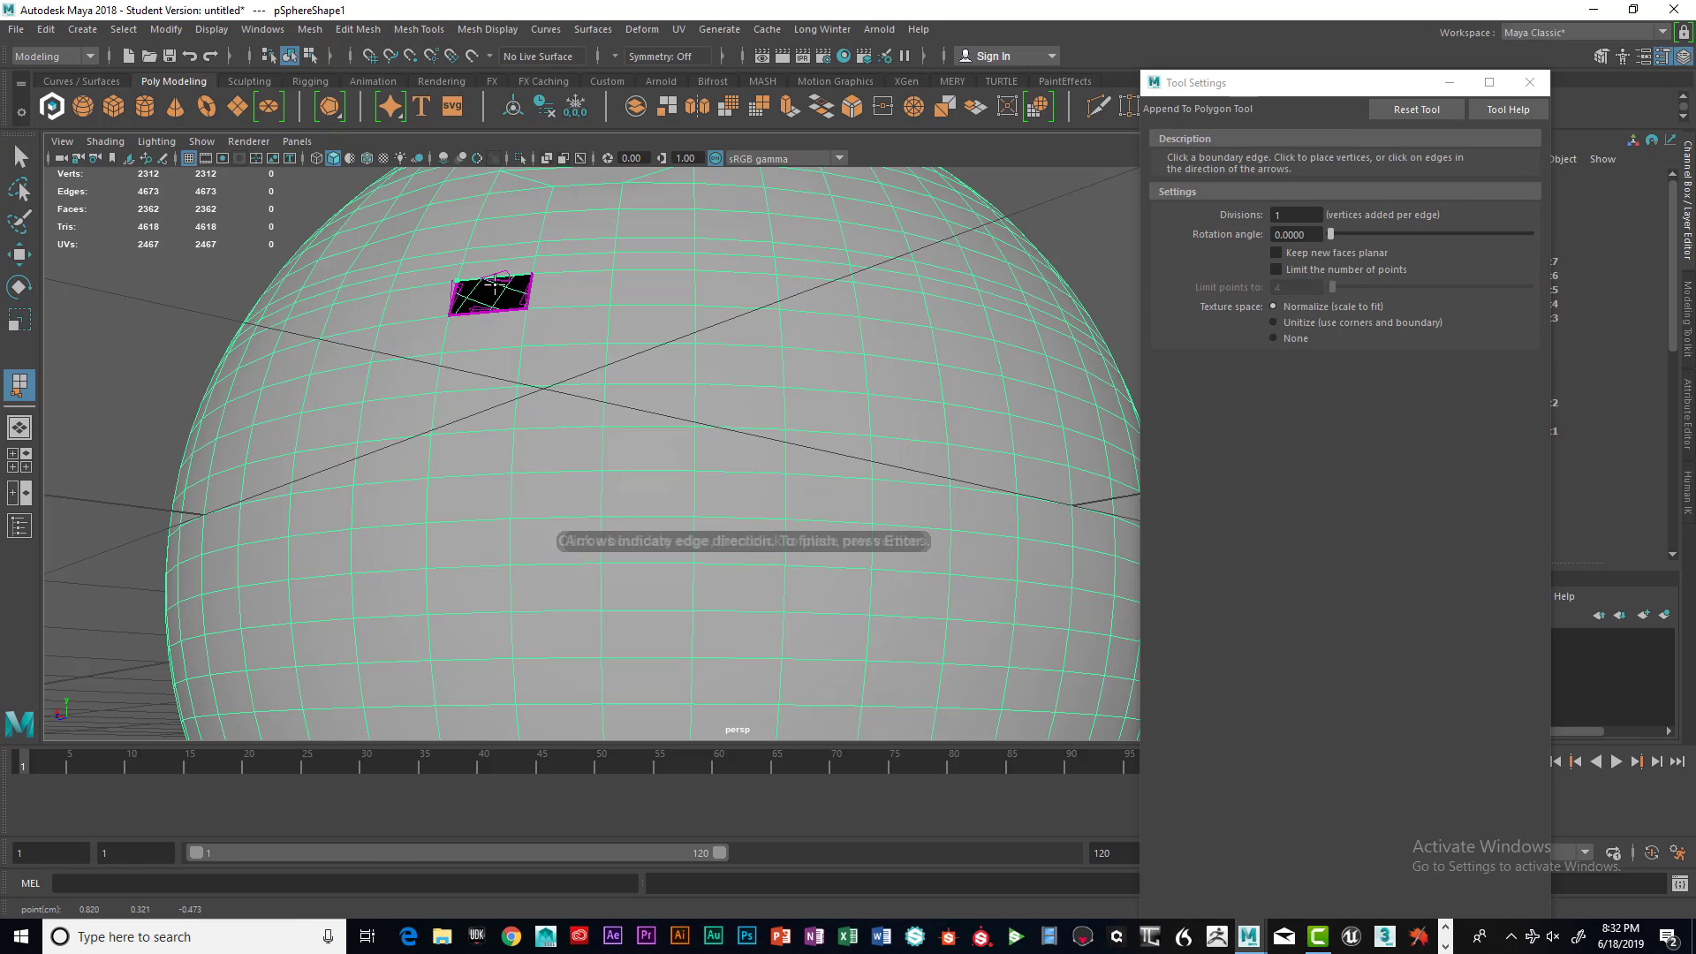
{"action": "left_click", "coordinate": [492, 310]}
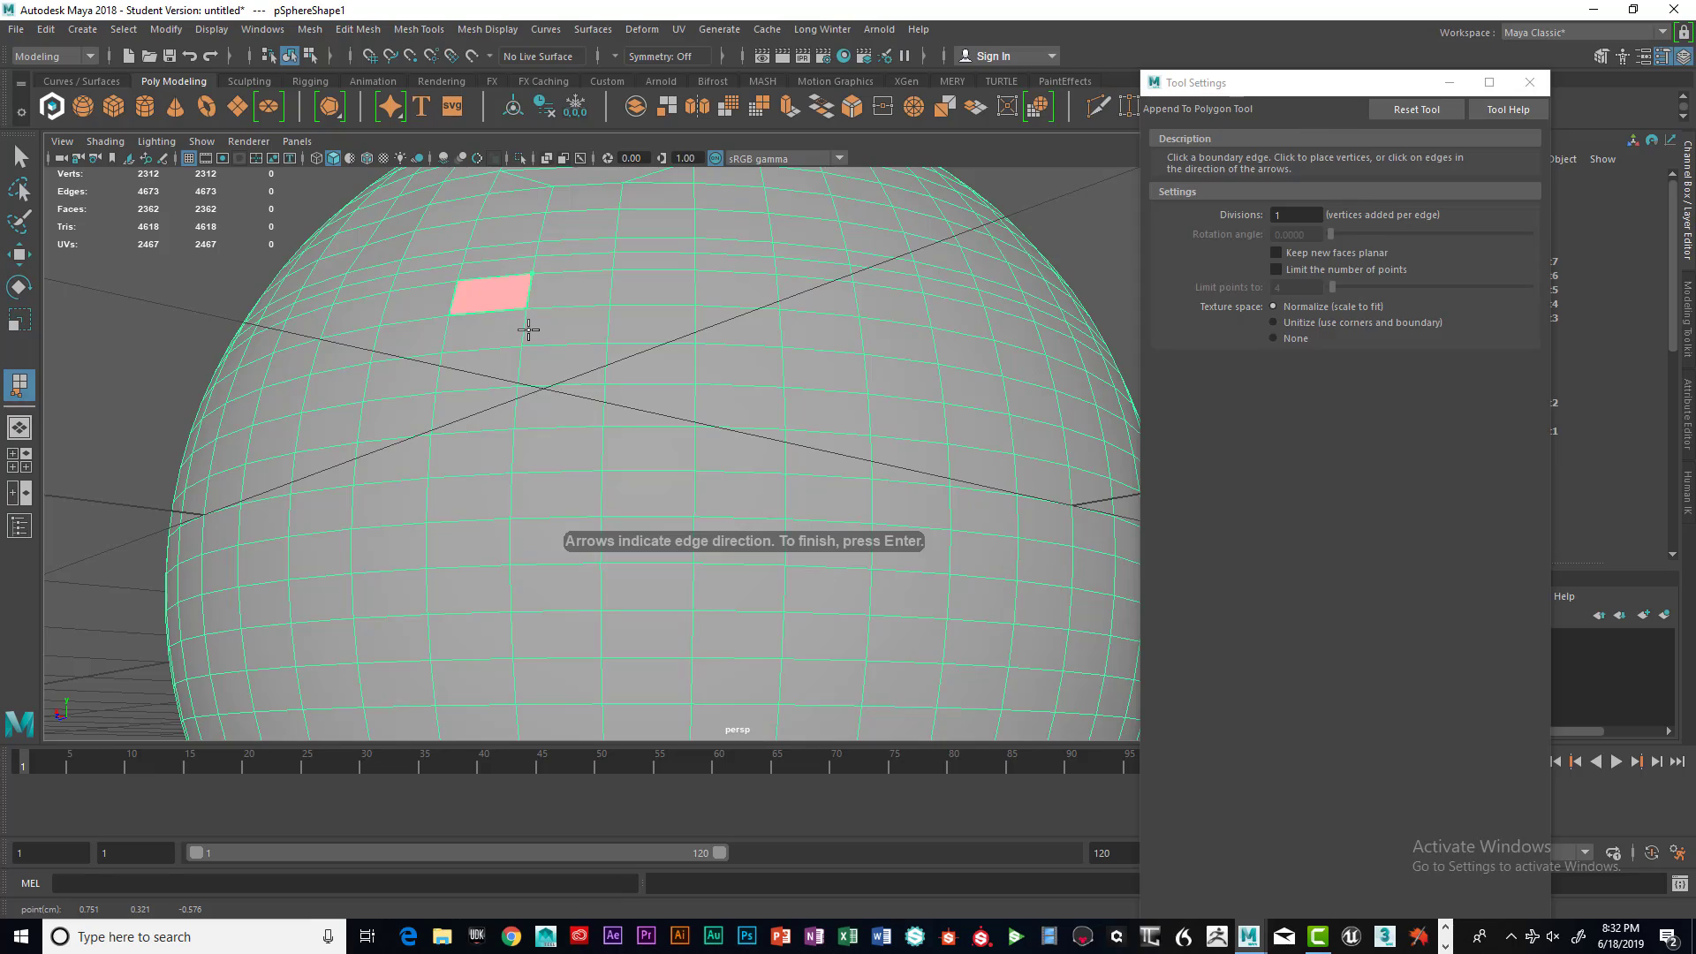
{"action": "key", "text": "Return"}
{"action": "key", "text": "q"}
Orbit and zoom around the sphere to inspect the filled slot
{"action": "left_click_drag", "start_coordinate": [575, 333], "coordinate": [598, 394], "text": "alt"}
{"action": "middle_click_drag", "start_coordinate": [598, 394], "coordinate": [641, 339], "text": "alt"}
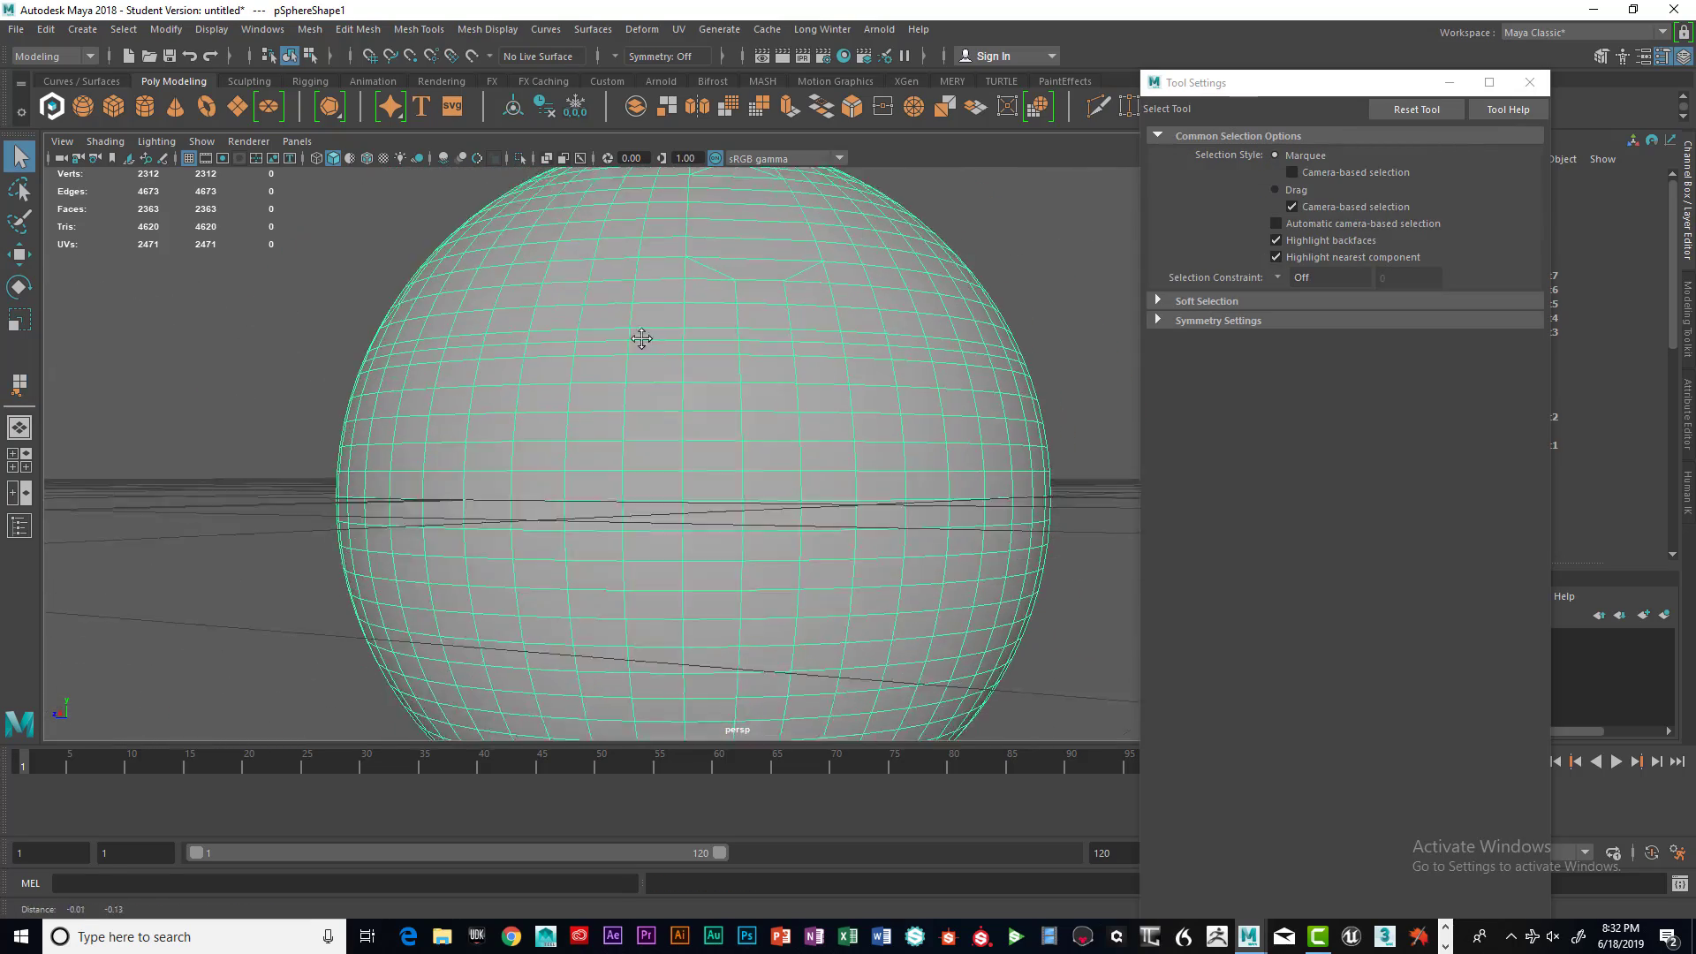
{"action": "left_click_drag", "start_coordinate": [641, 338], "coordinate": [639, 367], "text": "alt"}
{"action": "right_click_drag", "start_coordinate": [640, 367], "coordinate": [635, 474]}
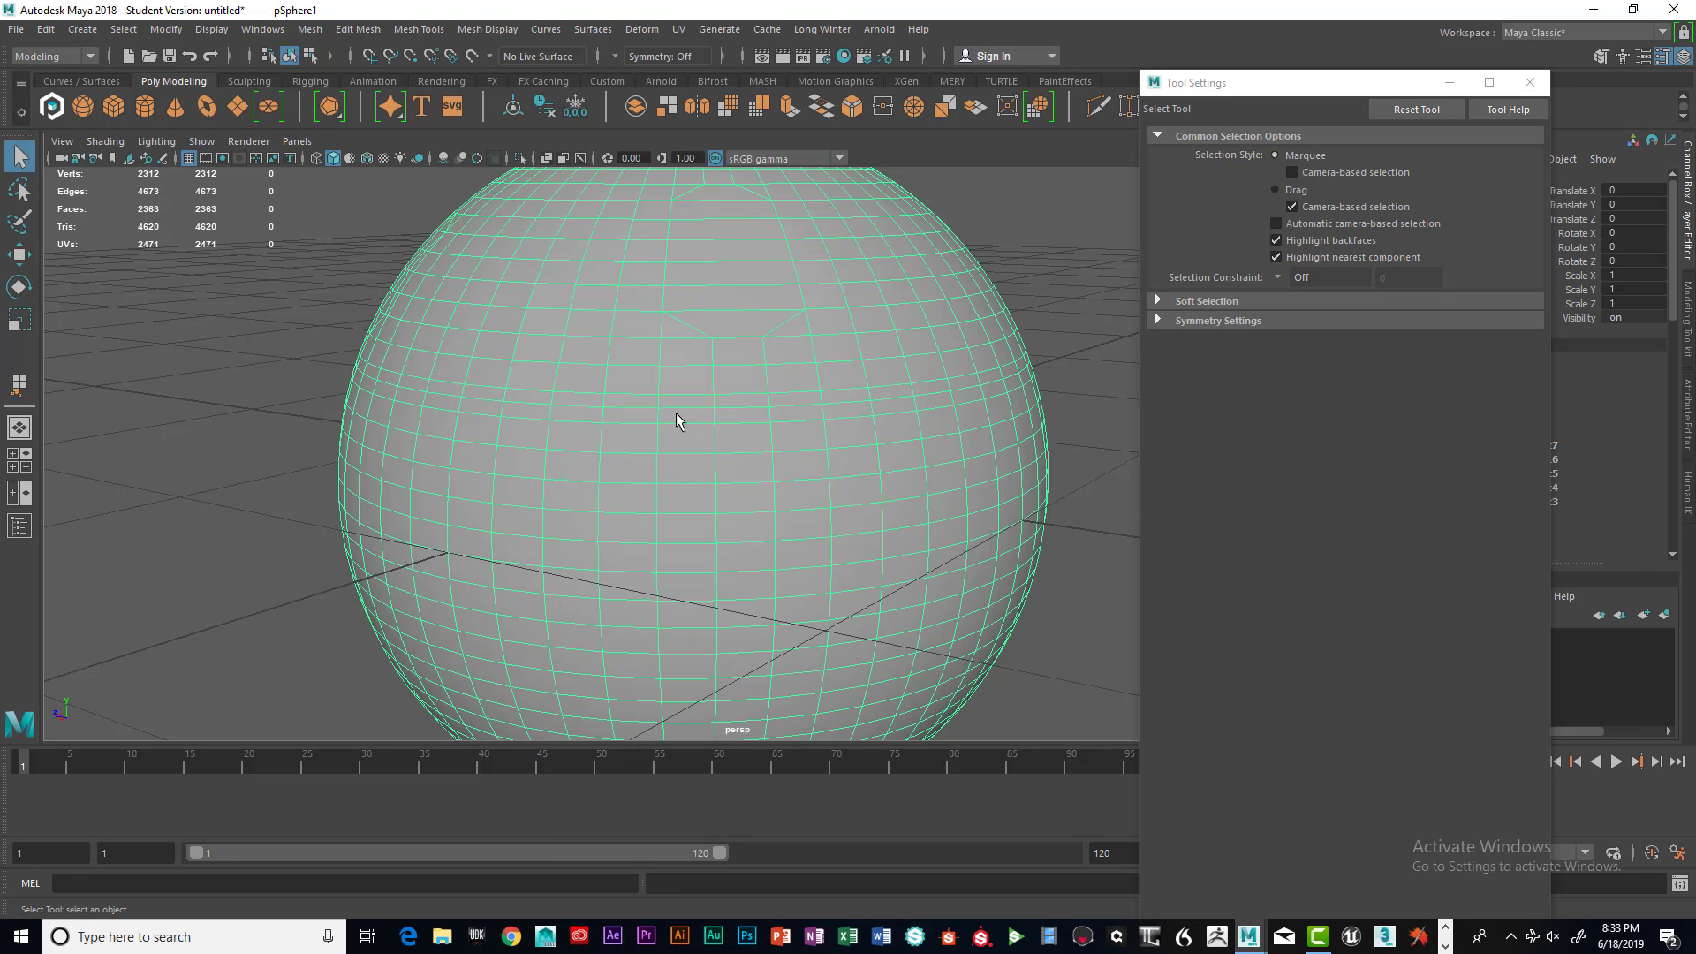
{"action": "left_click_drag", "start_coordinate": [719, 427], "coordinate": [717, 420], "text": "alt"}
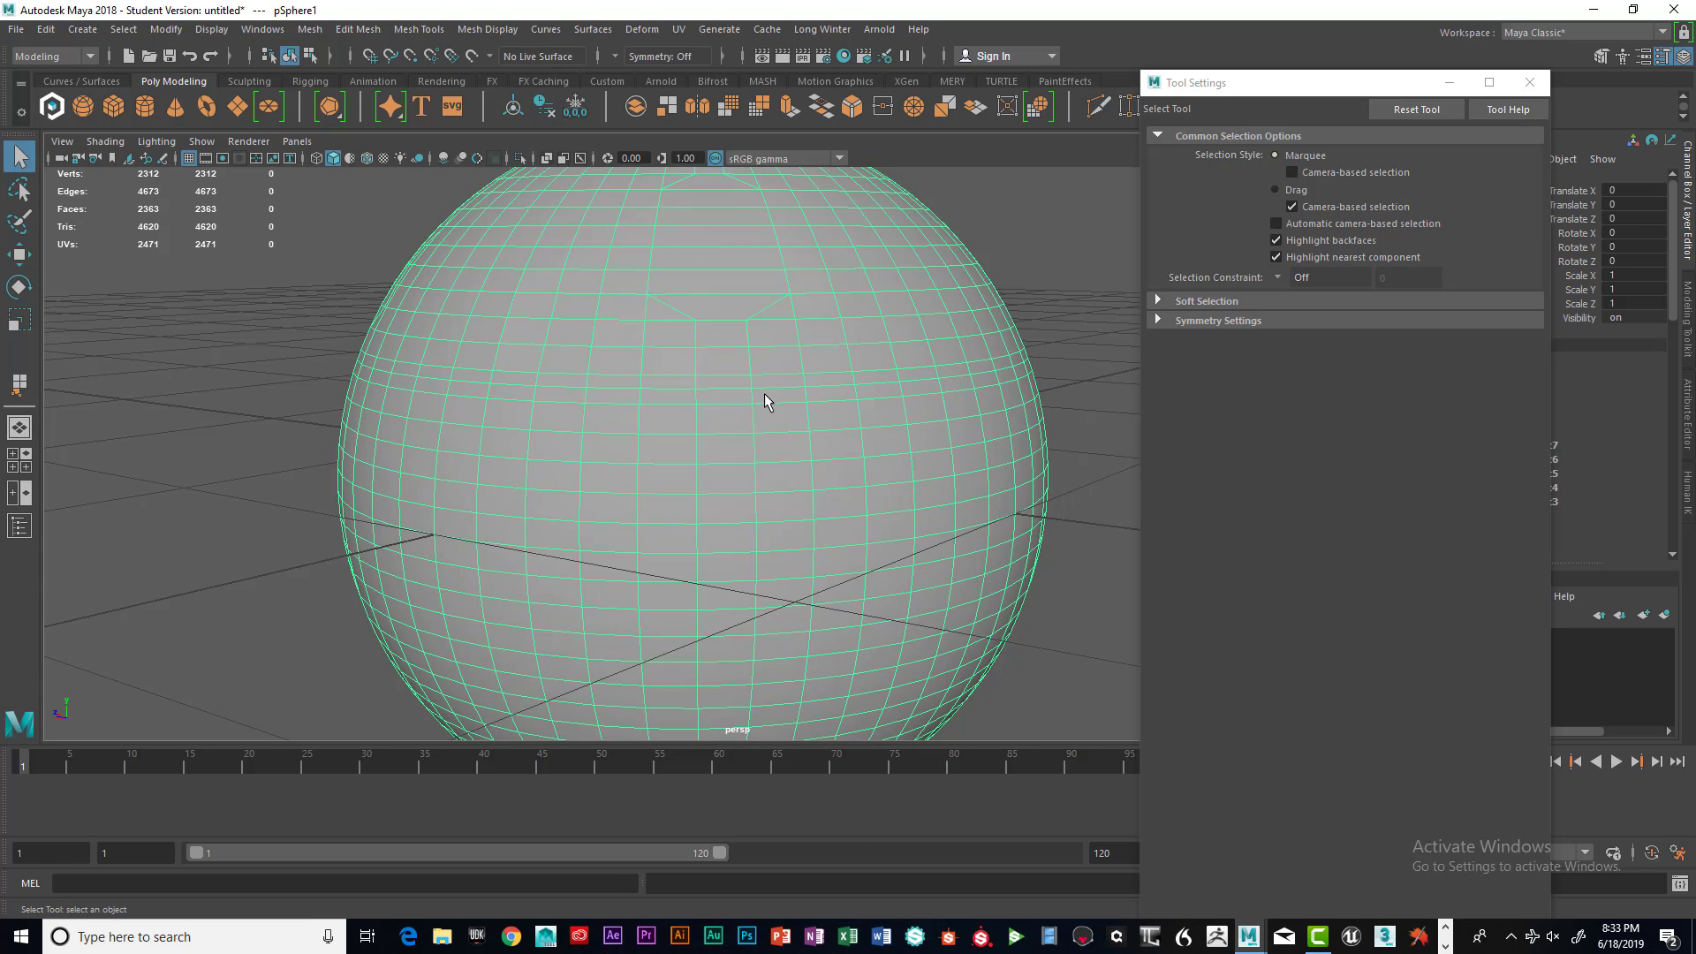
{"action": "mouse_move", "coordinate": [764, 394]}
{"action": "right_mouse_down", "text": "shift"}
{"action": "mouse_move", "coordinate": [833, 420]}
{"action": "mouse_move", "coordinate": [766, 399]}
{"action": "mouse_move", "coordinate": [825, 417]}
{"action": "mouse_move", "coordinate": [767, 399]}
{"action": "mouse_move", "coordinate": [830, 386]}
{"action": "mouse_move", "coordinate": [830, 402]}
{"action": "mouse_move", "coordinate": [830, 340]}
{"action": "right_mouse_up", "text": "shift"}
{"action": "right_click_drag", "start_coordinate": [883, 402], "coordinate": [1065, 382]}
{"action": "left_click", "coordinate": [1063, 376]}
{"action": "scroll", "coordinate": [969, 420], "scroll_direction": "down", "scroll_amount": 3}
{"action": "scroll", "coordinate": [968, 419], "scroll_direction": "up", "scroll_amount": 3}
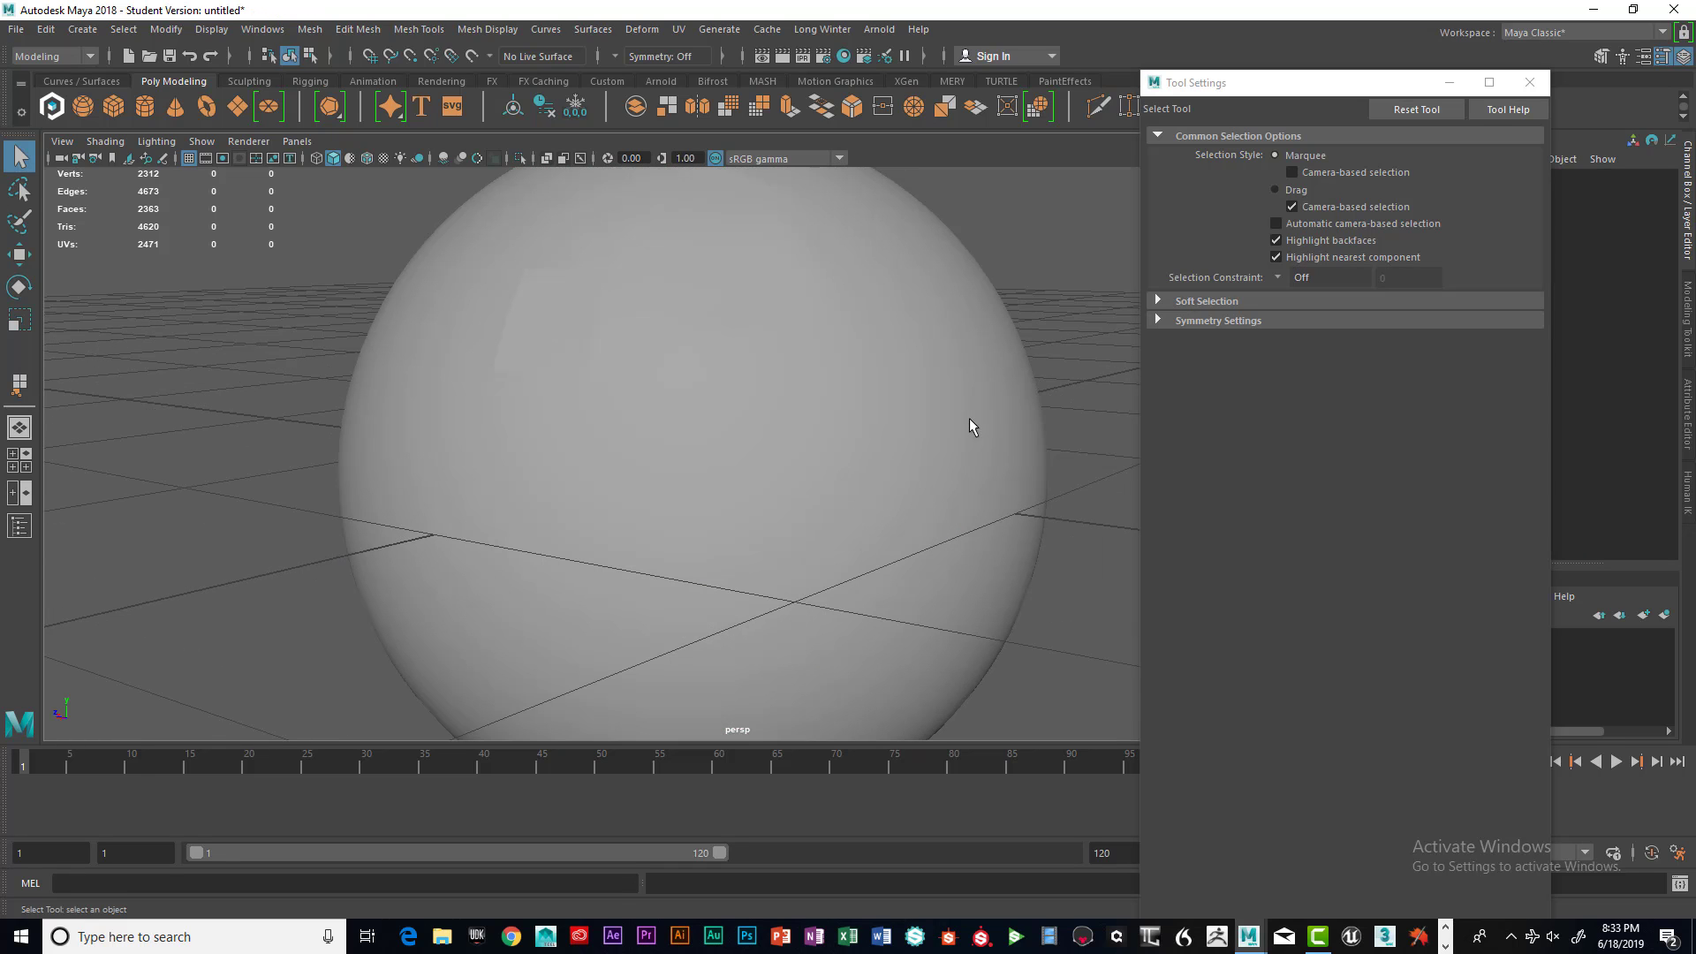
{"action": "right_click_drag", "start_coordinate": [825, 412], "coordinate": [824, 363]}
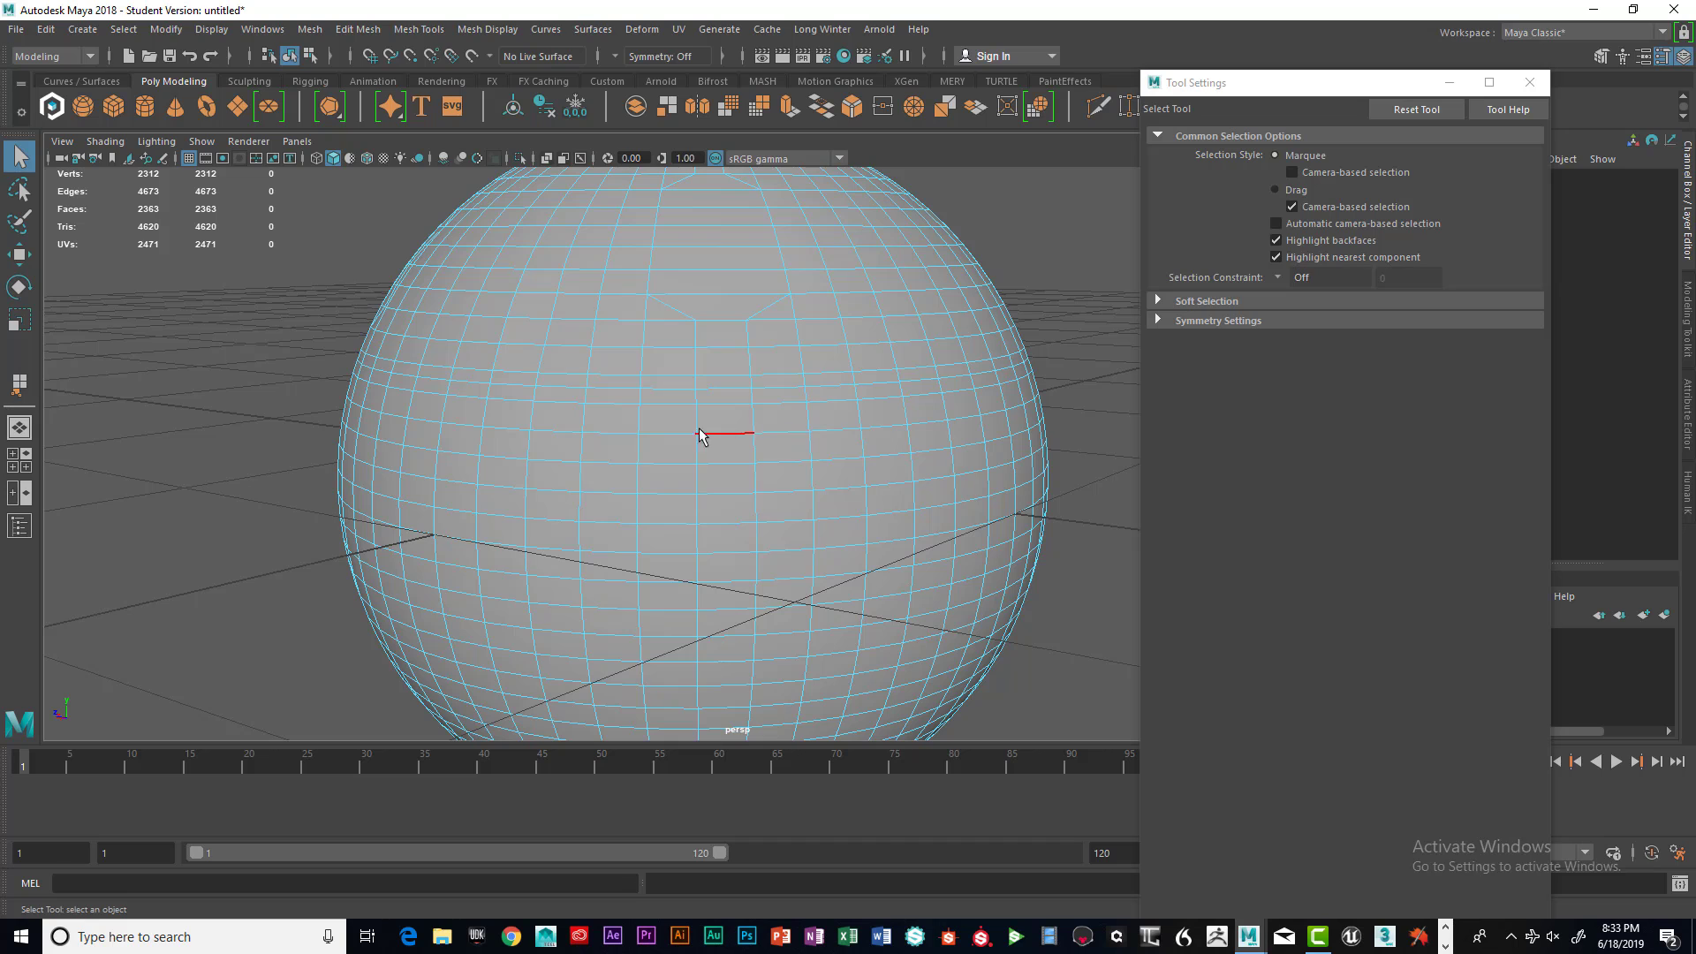
{"action": "left_click_drag", "start_coordinate": [625, 426], "coordinate": [939, 609]}
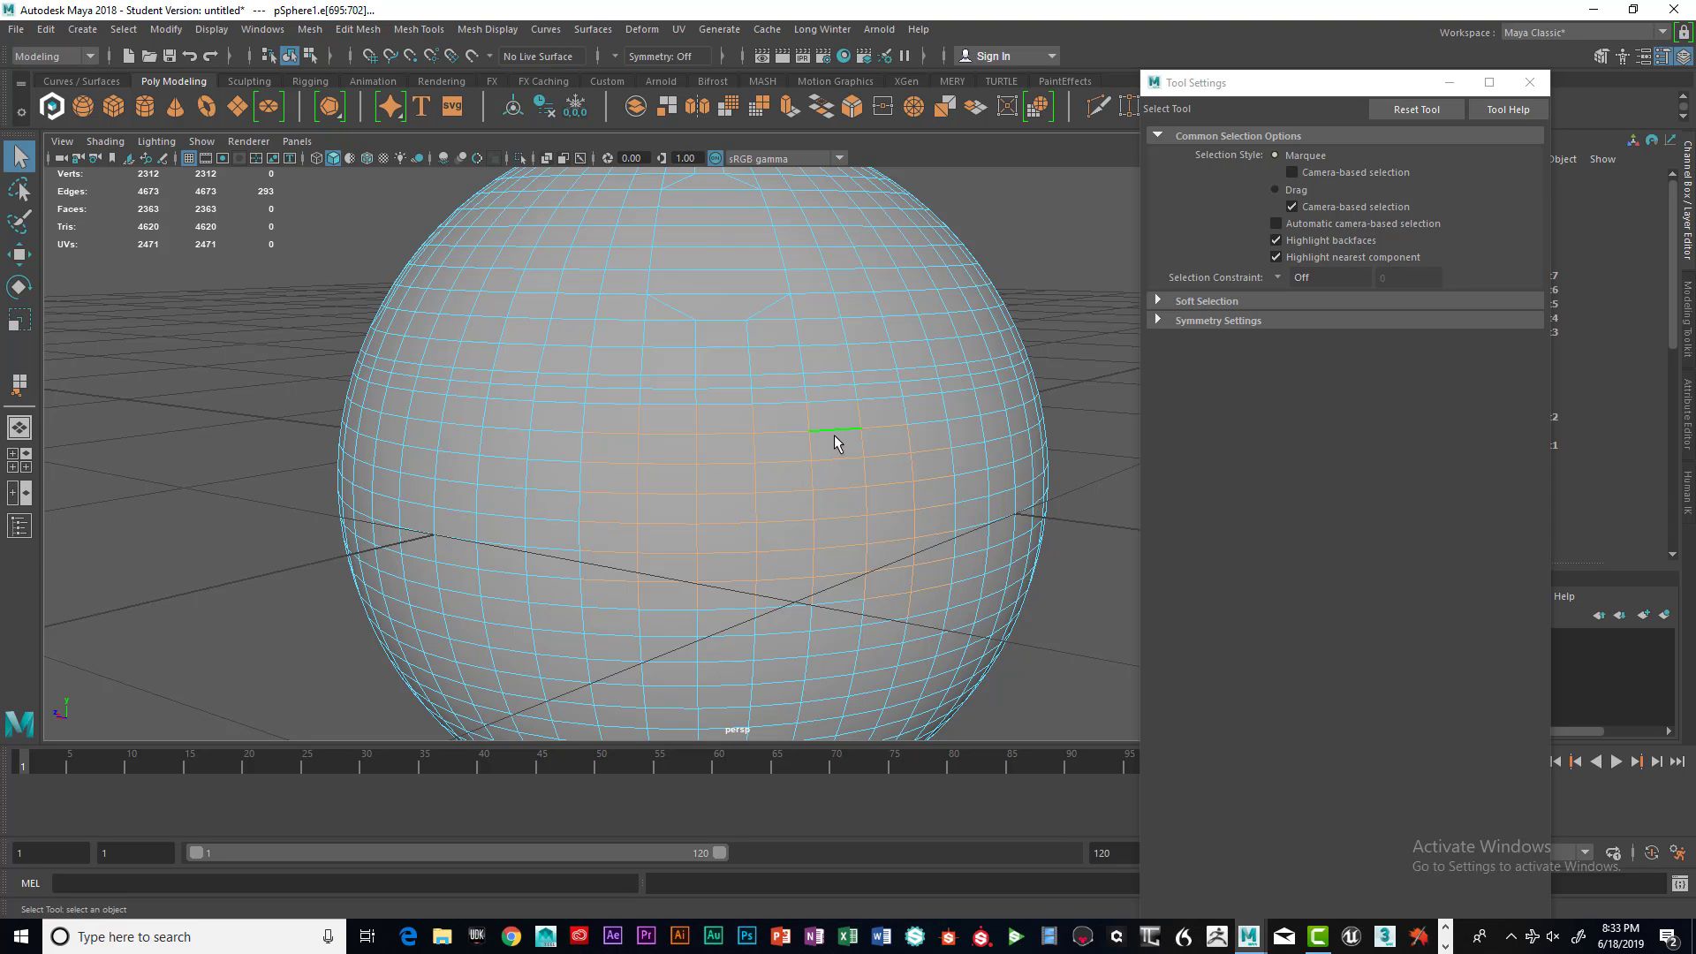
{"action": "right_click_drag", "start_coordinate": [829, 409], "coordinate": [888, 541], "text": "shift"}
{"action": "left_click", "coordinate": [1080, 512]}
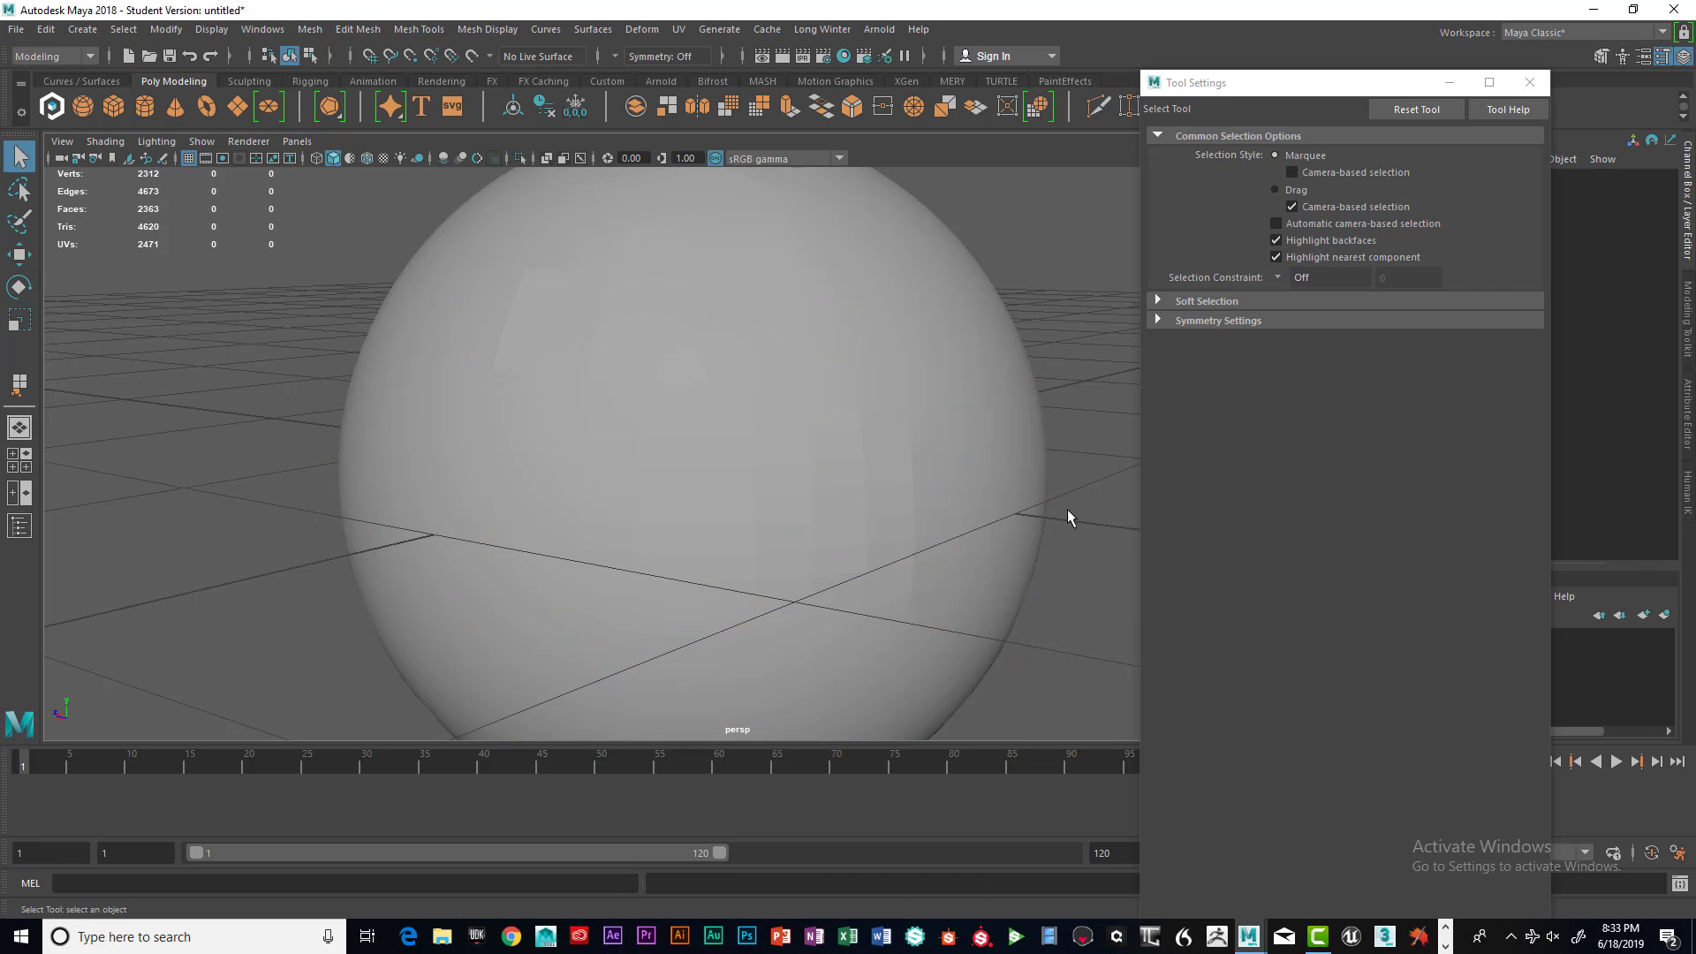
Toggle the wireframe-on-shaded display repeatedly while zooming in to inspect the sphere's surface shading
{"action": "mouse_move", "coordinate": [1006, 505]}
{"action": "left_mouse_down", "text": "alt"}
{"action": "mouse_move", "coordinate": [1022, 504]}
{"action": "mouse_move", "coordinate": [980, 492]}
{"action": "left_mouse_up", "text": "alt"}
{"action": "middle_click_drag", "start_coordinate": [981, 492], "coordinate": [909, 406], "text": "alt"}
{"action": "right_click_drag", "start_coordinate": [967, 422], "coordinate": [1011, 462], "text": "alt"}
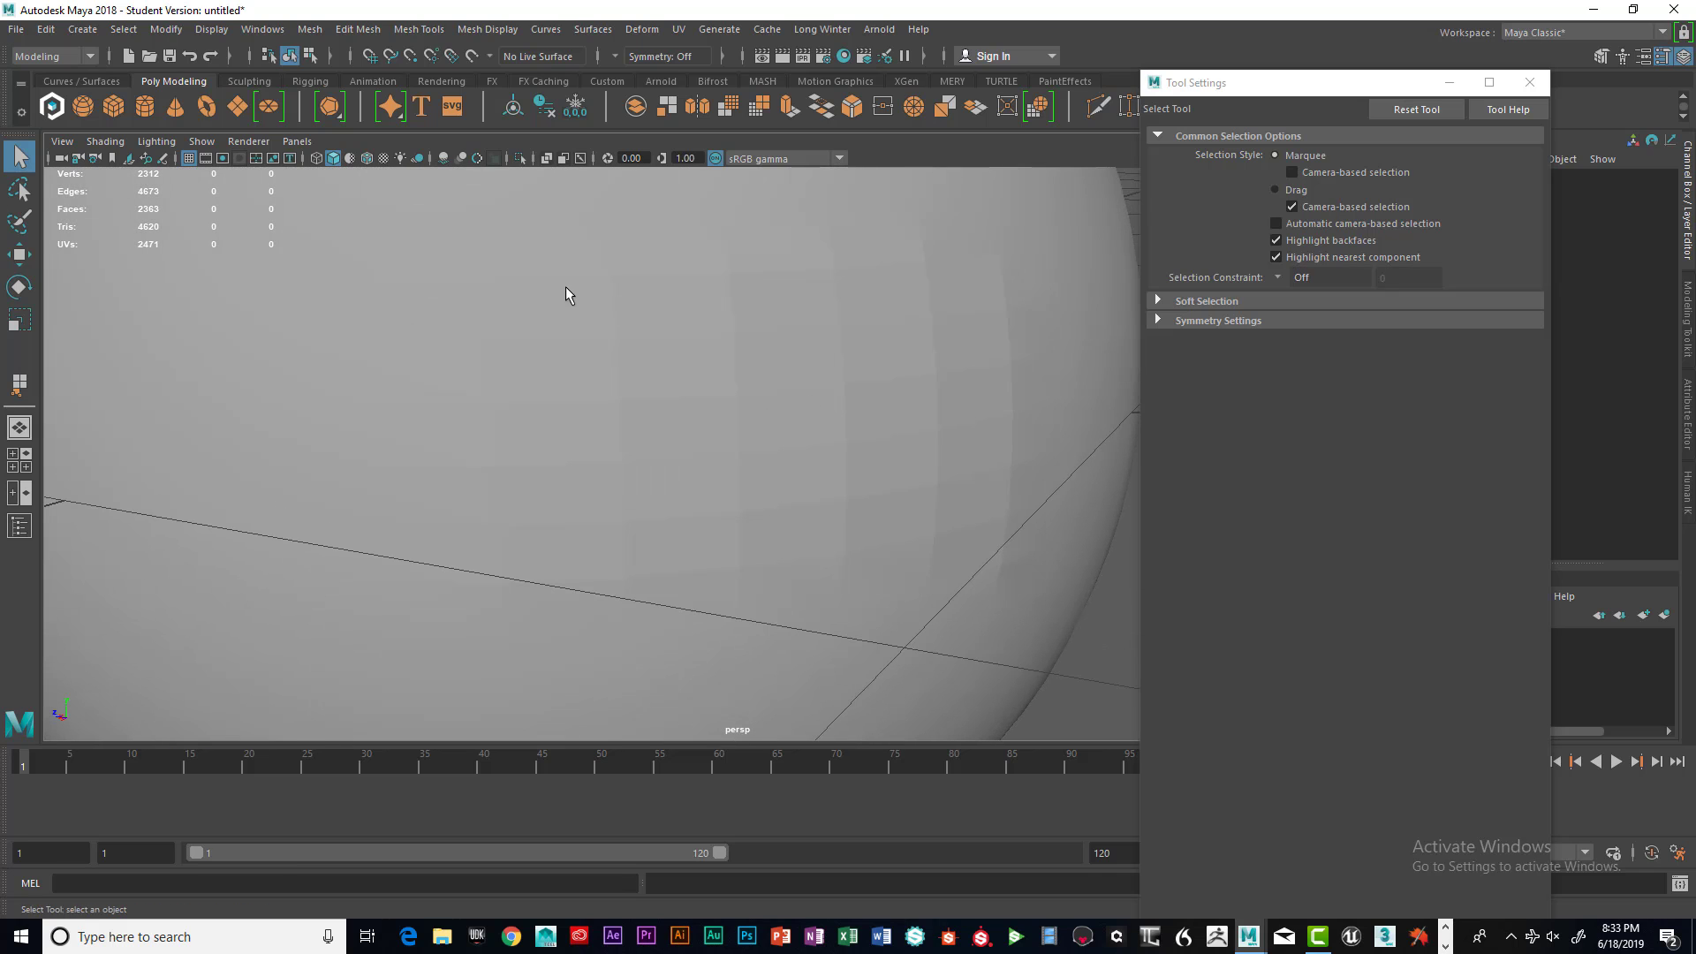
{"action": "left_click", "coordinate": [367, 159]}
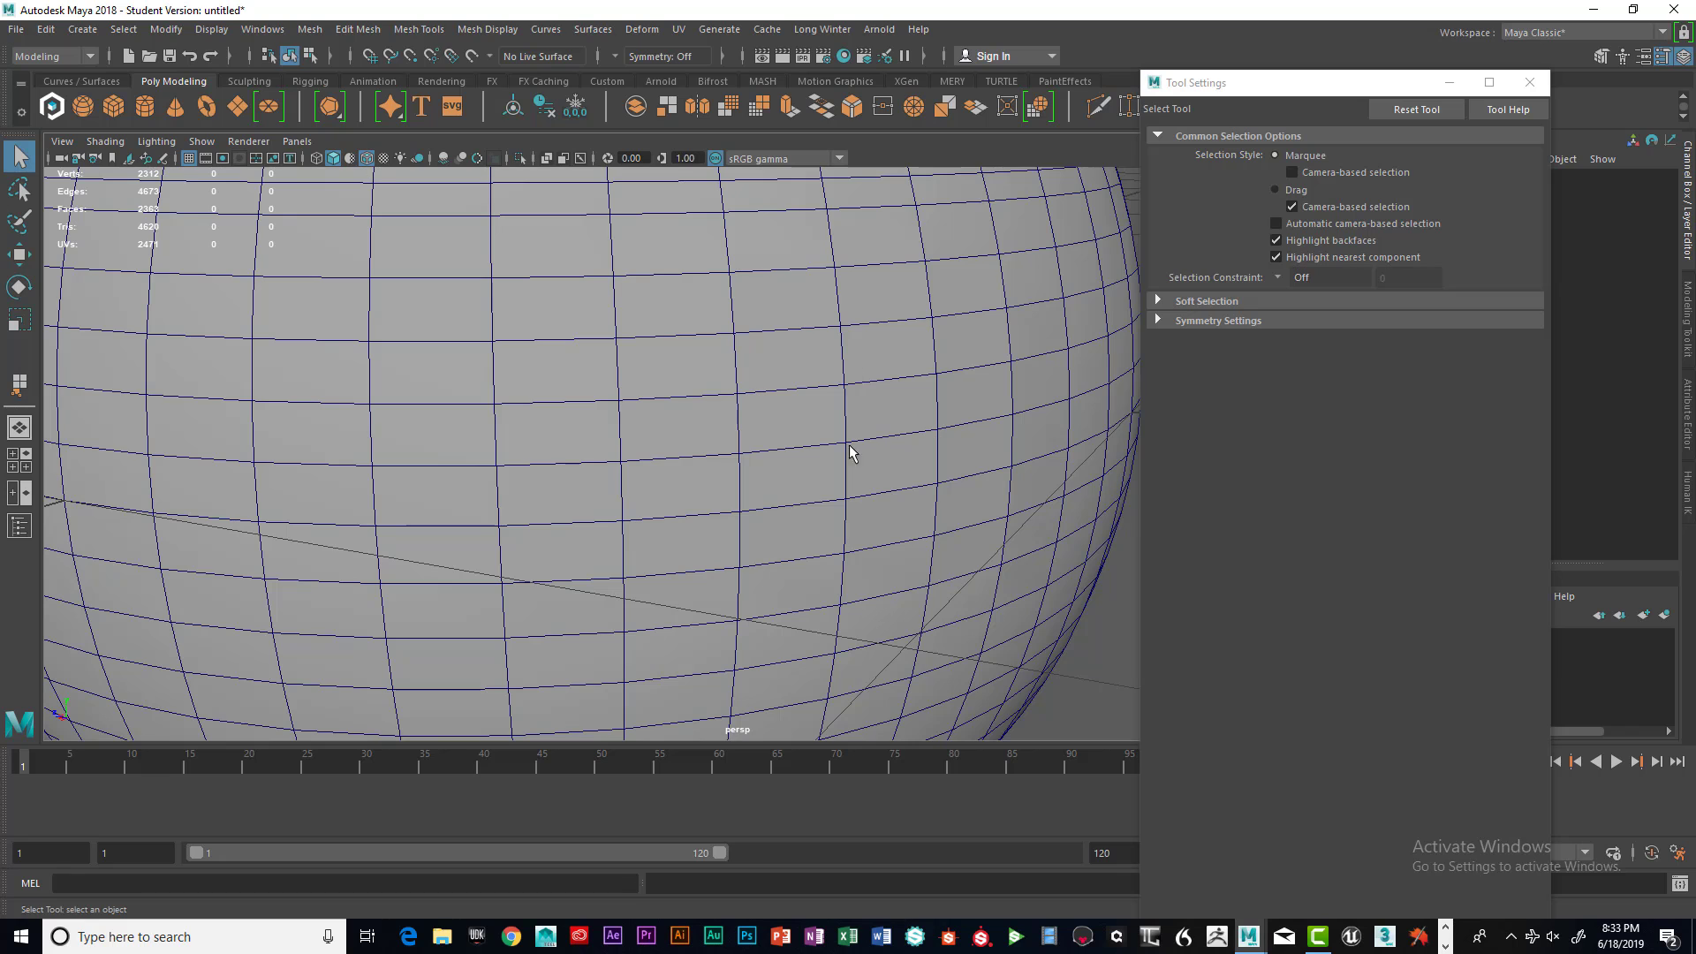
{"action": "left_click", "coordinate": [367, 155]}
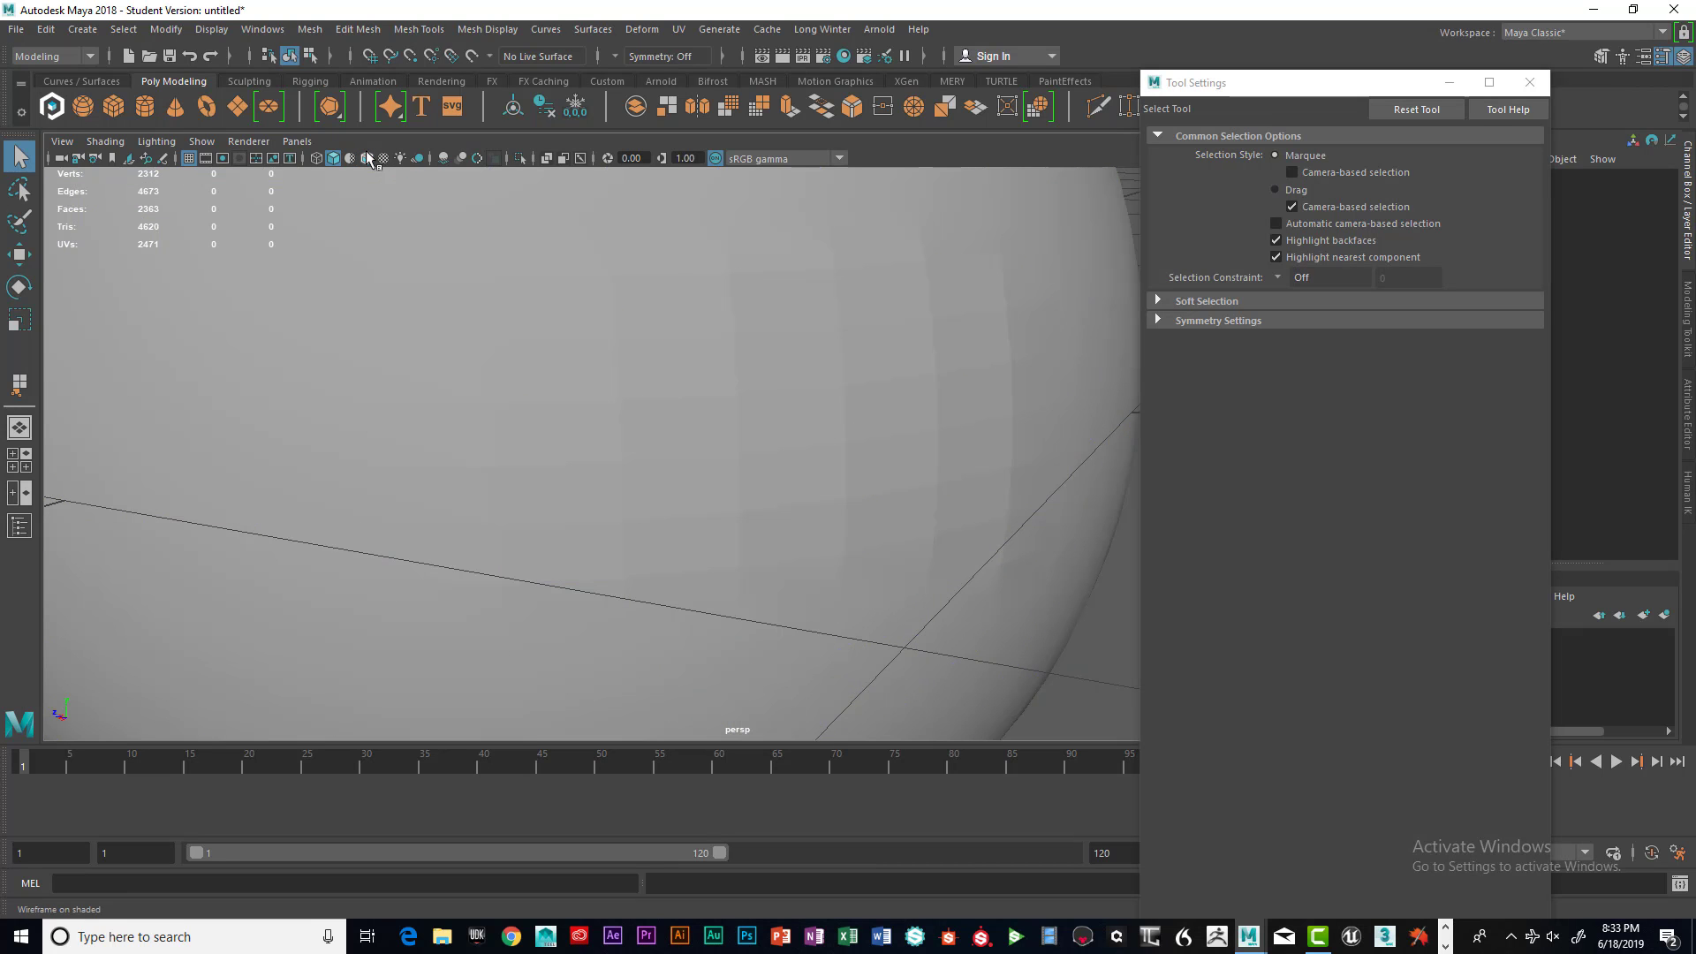
{"action": "left_click", "coordinate": [366, 156]}
{"action": "left_click", "coordinate": [368, 155]}
{"action": "left_click", "coordinate": [367, 156]}
{"action": "left_click", "coordinate": [368, 155]}
{"action": "left_click", "coordinate": [368, 155]}
{"action": "left_click", "coordinate": [368, 155]}
{"action": "scroll", "coordinate": [572, 313], "scroll_direction": "down", "scroll_amount": 2}
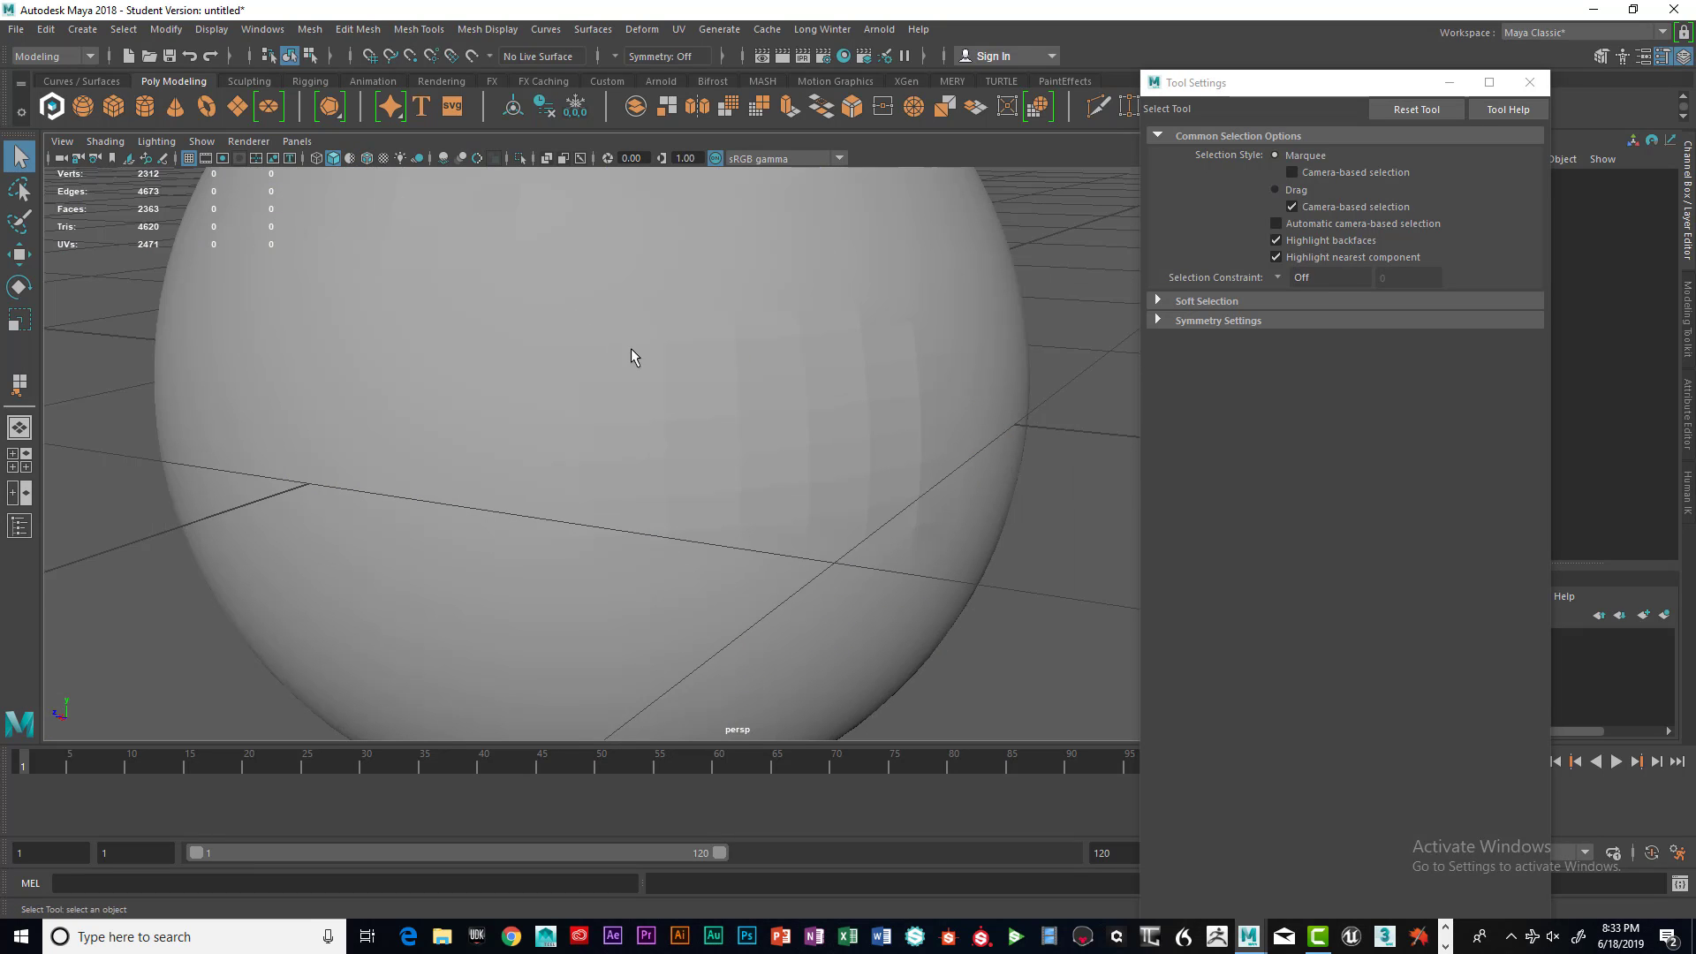
Switch to edge mode, select the edges across the sphere's visible surface and soften them
{"action": "left_click_drag", "start_coordinate": [746, 401], "coordinate": [704, 348], "text": "alt"}
{"action": "right_click", "coordinate": [708, 365]}
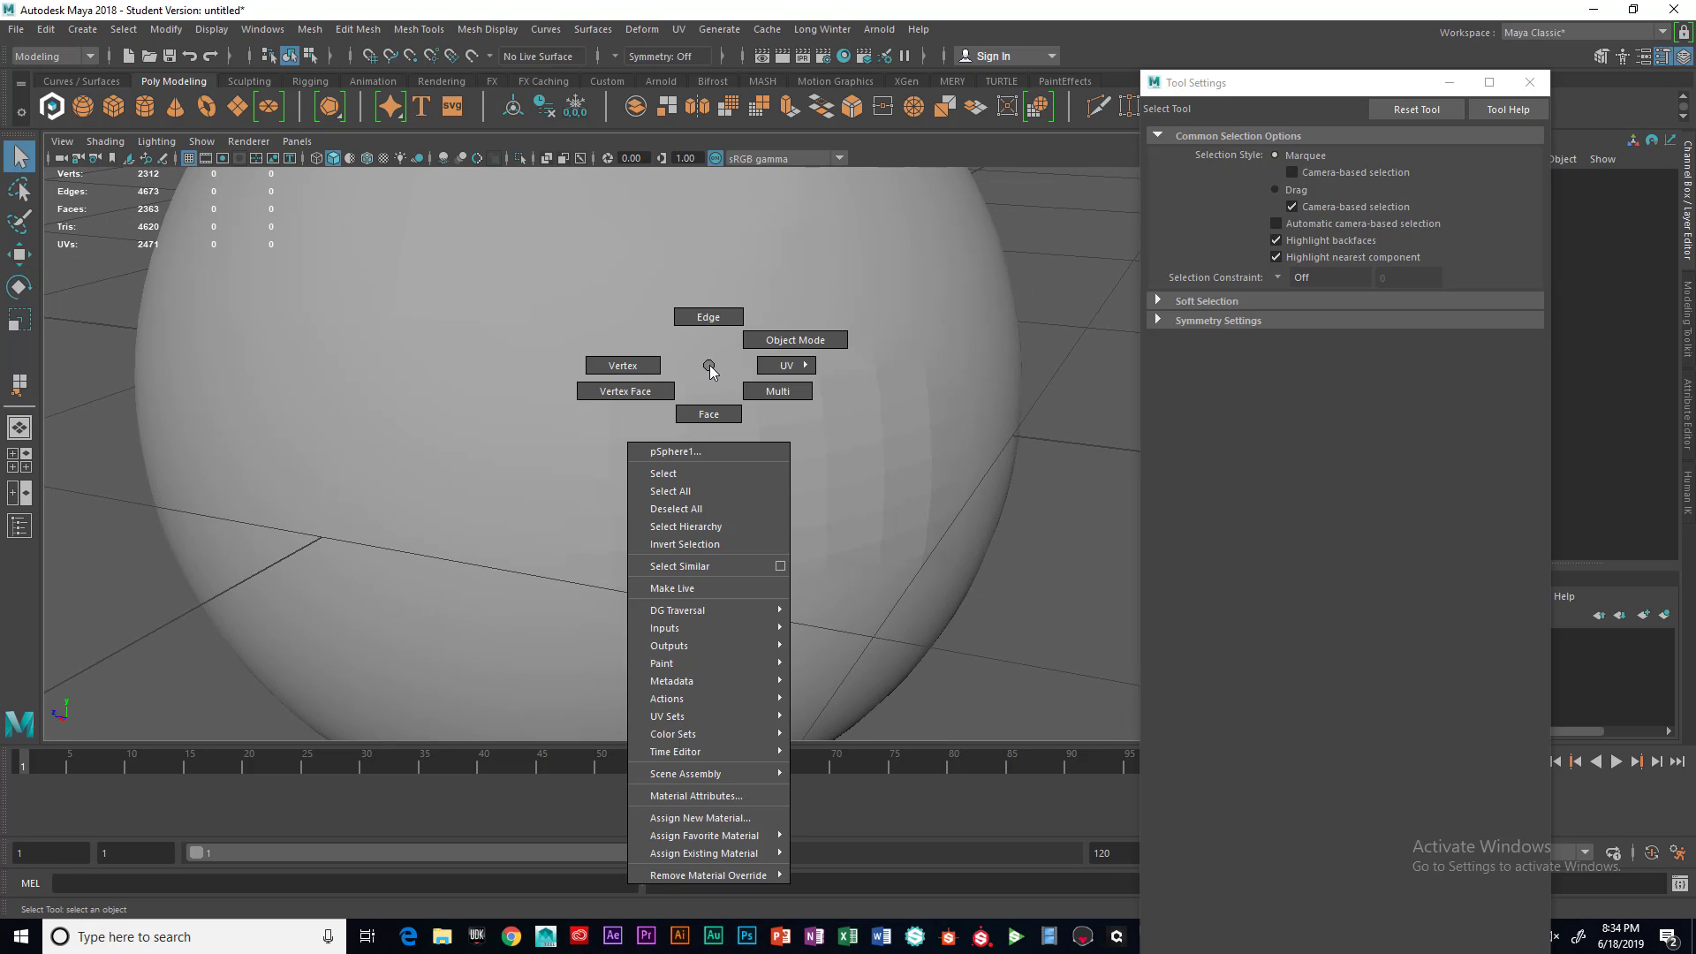
{"action": "left_click", "coordinate": [709, 328]}
{"action": "scroll", "coordinate": [715, 375], "scroll_direction": "down", "scroll_amount": 4}
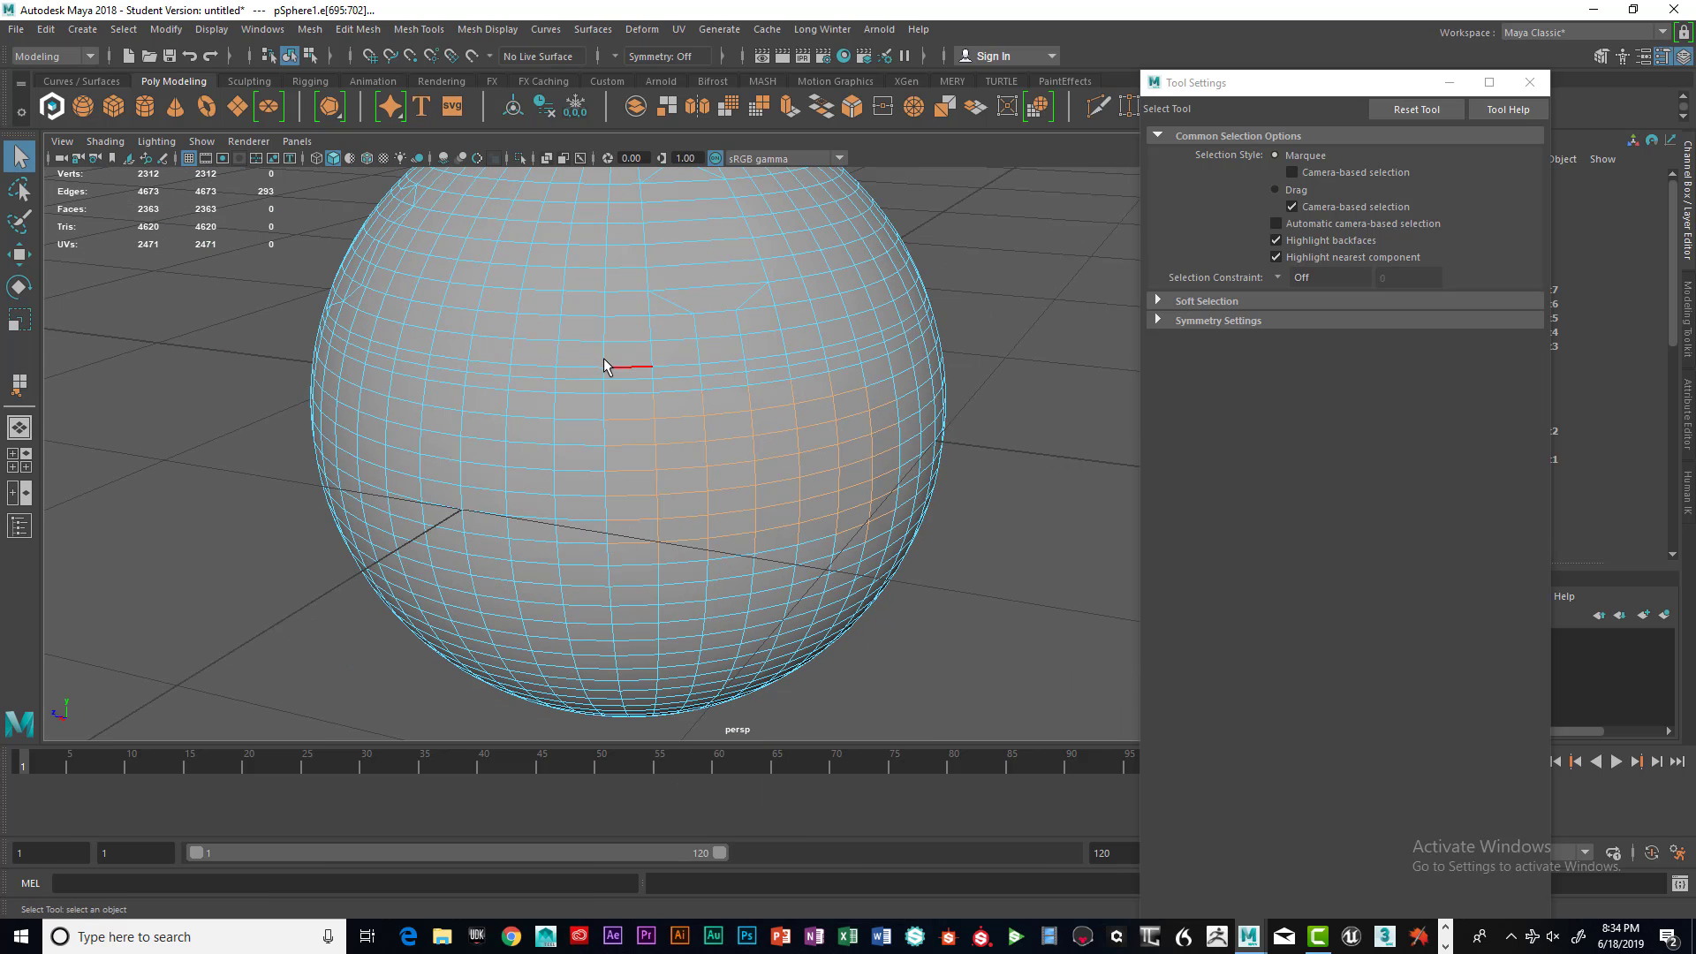
{"action": "left_click_drag", "start_coordinate": [604, 366], "coordinate": [927, 587]}
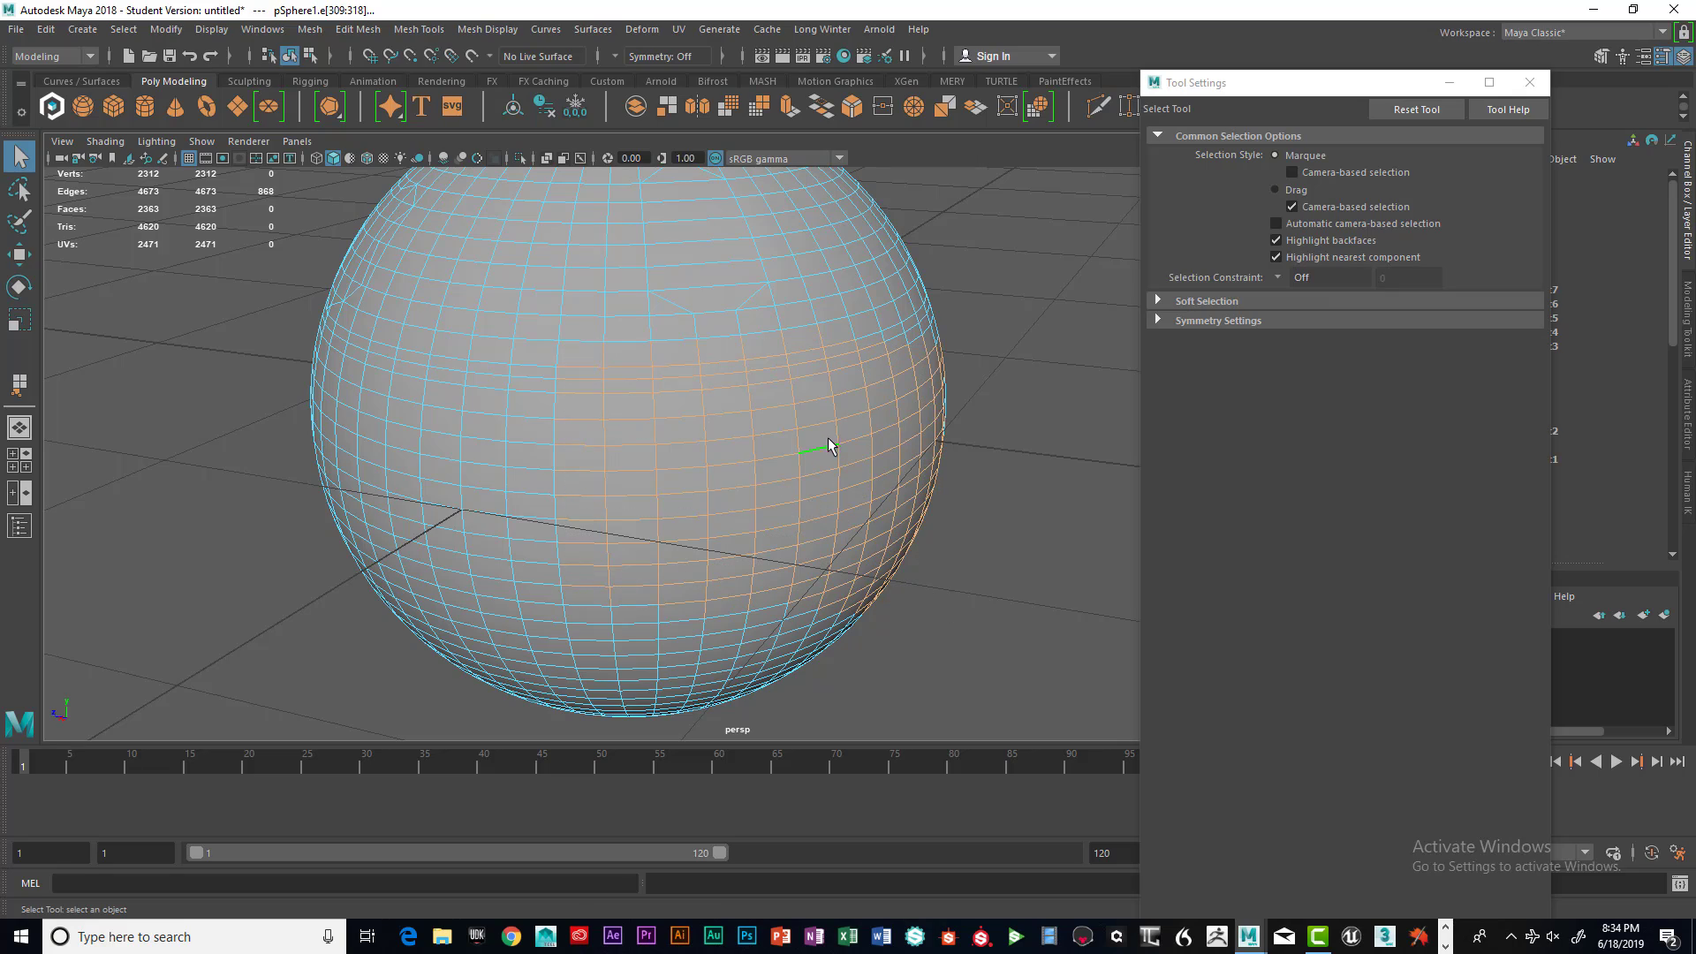
{"action": "left_click_drag", "start_coordinate": [830, 446], "coordinate": [851, 400], "text": "alt"}
{"action": "left_click", "coordinate": [1002, 309]}
{"action": "left_click_drag", "start_coordinate": [484, 305], "coordinate": [996, 573]}
{"action": "left_click_drag", "start_coordinate": [847, 458], "coordinate": [797, 412], "text": "alt"}
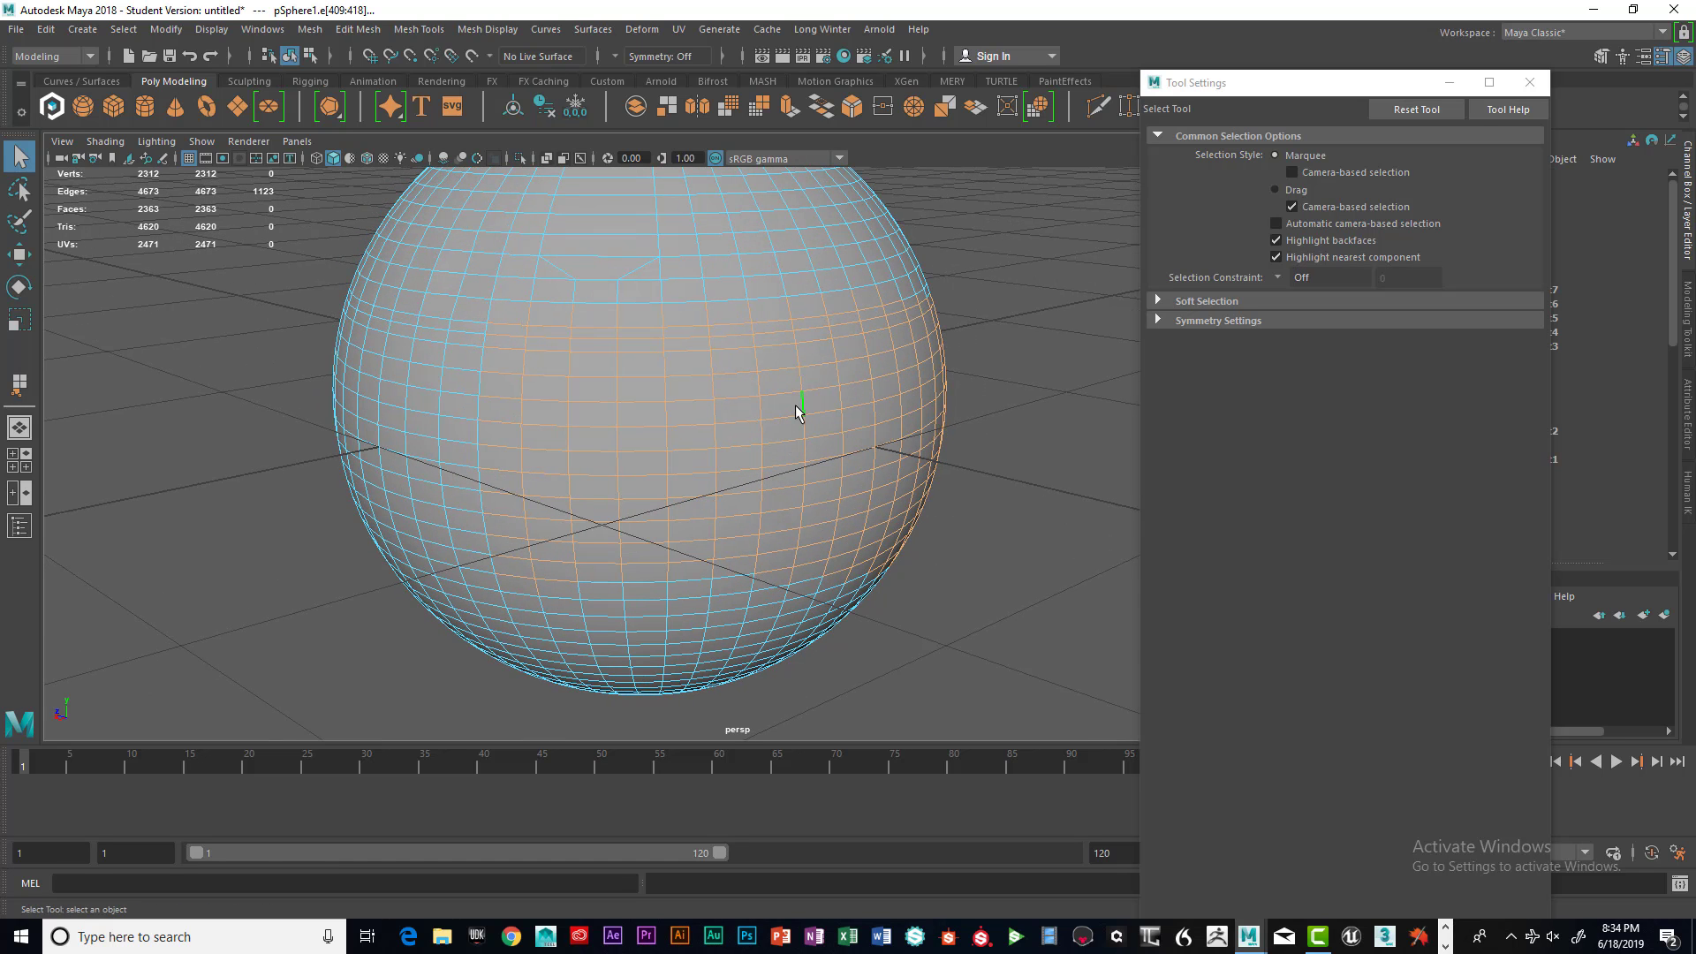
{"action": "right_click", "coordinate": [796, 400], "text": "shift"}
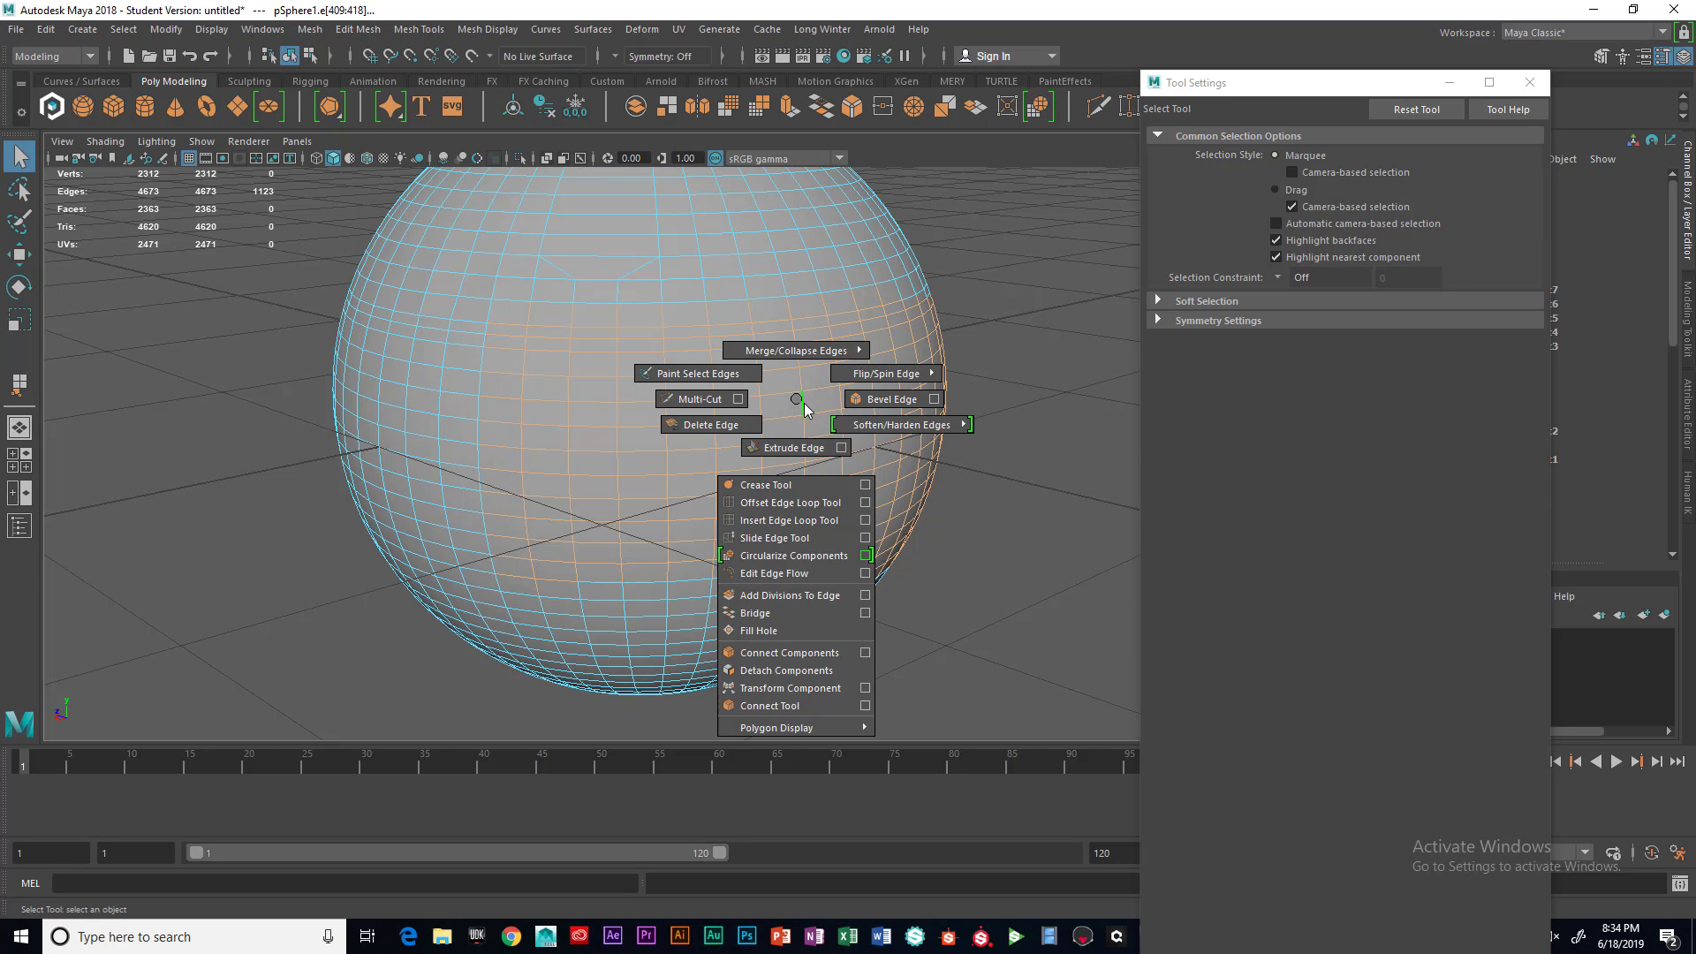
{"action": "right_click_drag", "start_coordinate": [803, 407], "coordinate": [854, 519], "text": "shift"}
{"action": "left_click", "coordinate": [1010, 449]}
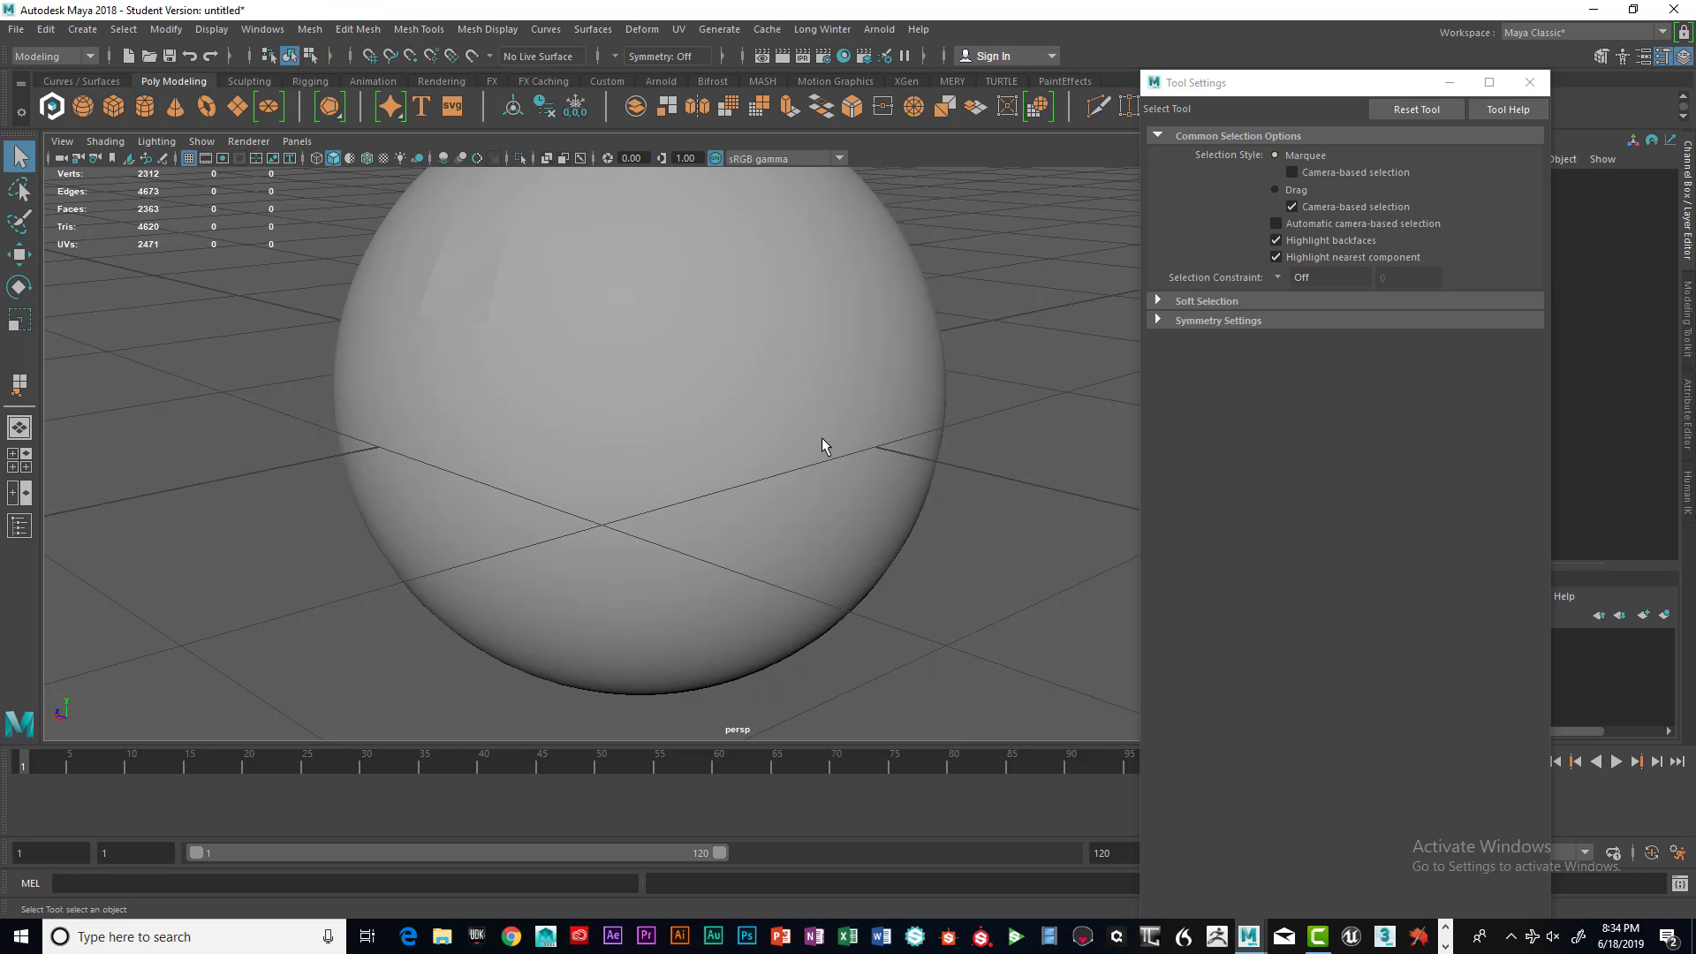
Select a single edge on the sphere's right side and extrude it outward about 0.304
{"action": "left_click_drag", "start_coordinate": [822, 446], "coordinate": [709, 425], "text": "alt"}
{"action": "left_click", "coordinate": [729, 419]}
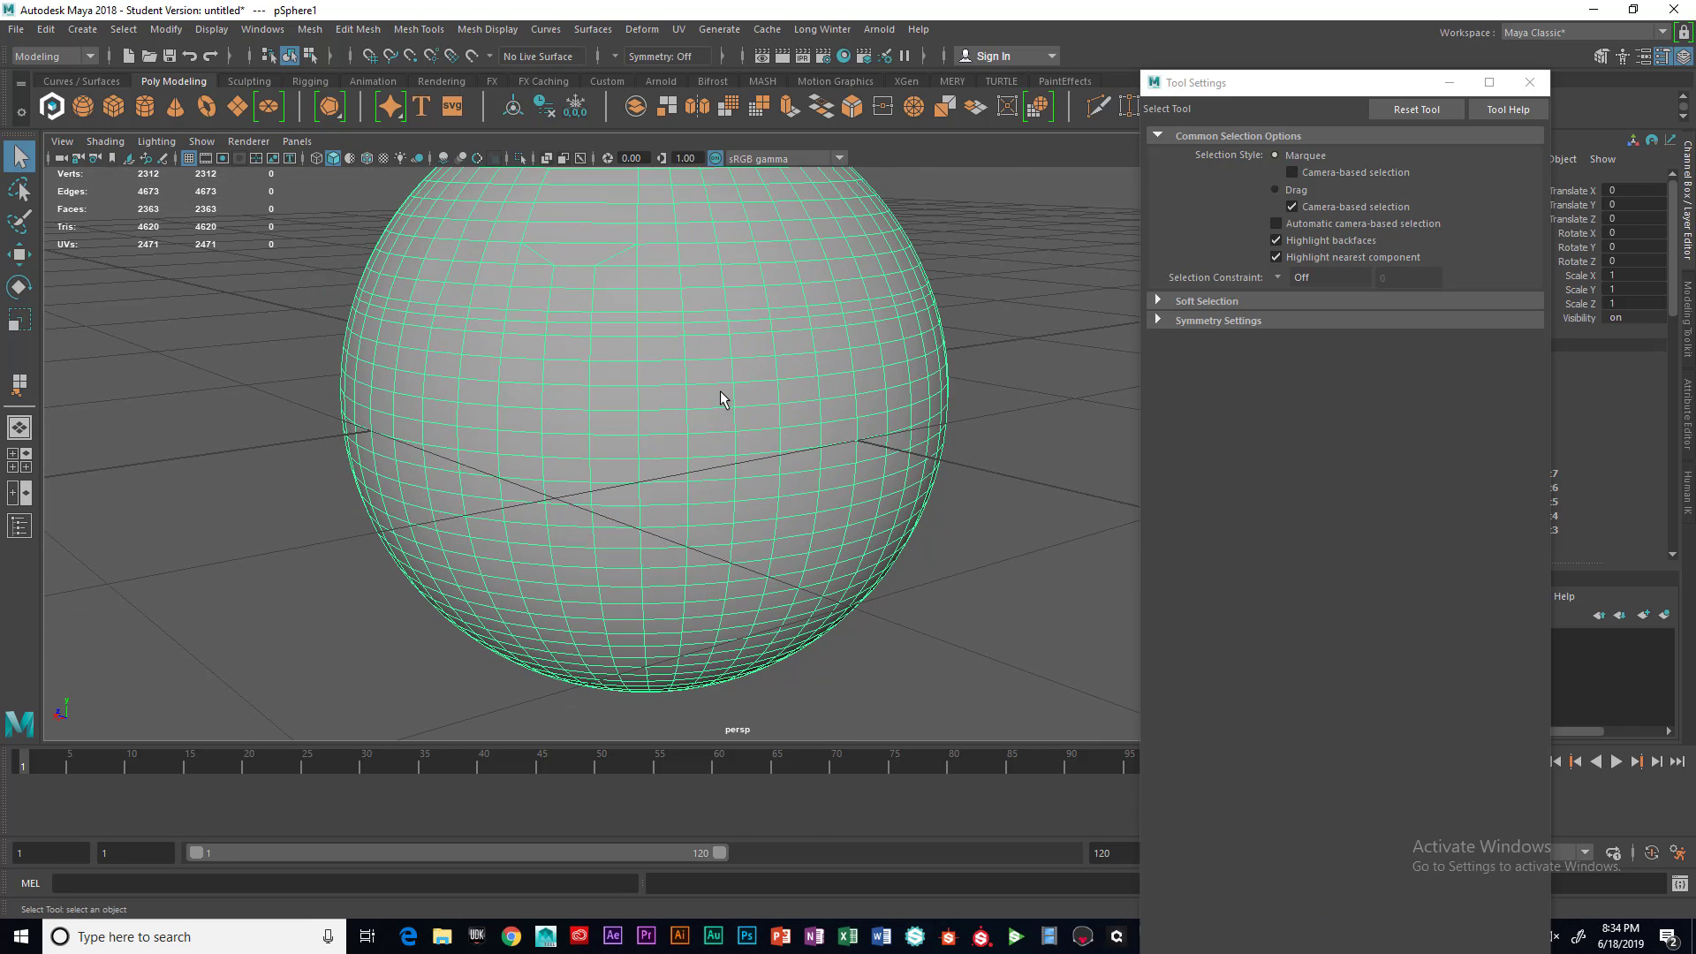
{"action": "mouse_move", "coordinate": [721, 394]}
{"action": "right_mouse_down", "text": "shift"}
{"action": "mouse_move", "coordinate": [771, 422]}
{"action": "mouse_move", "coordinate": [734, 415]}
{"action": "mouse_move", "coordinate": [739, 463]}
{"action": "mouse_move", "coordinate": [732, 383]}
{"action": "right_mouse_up", "text": "shift"}
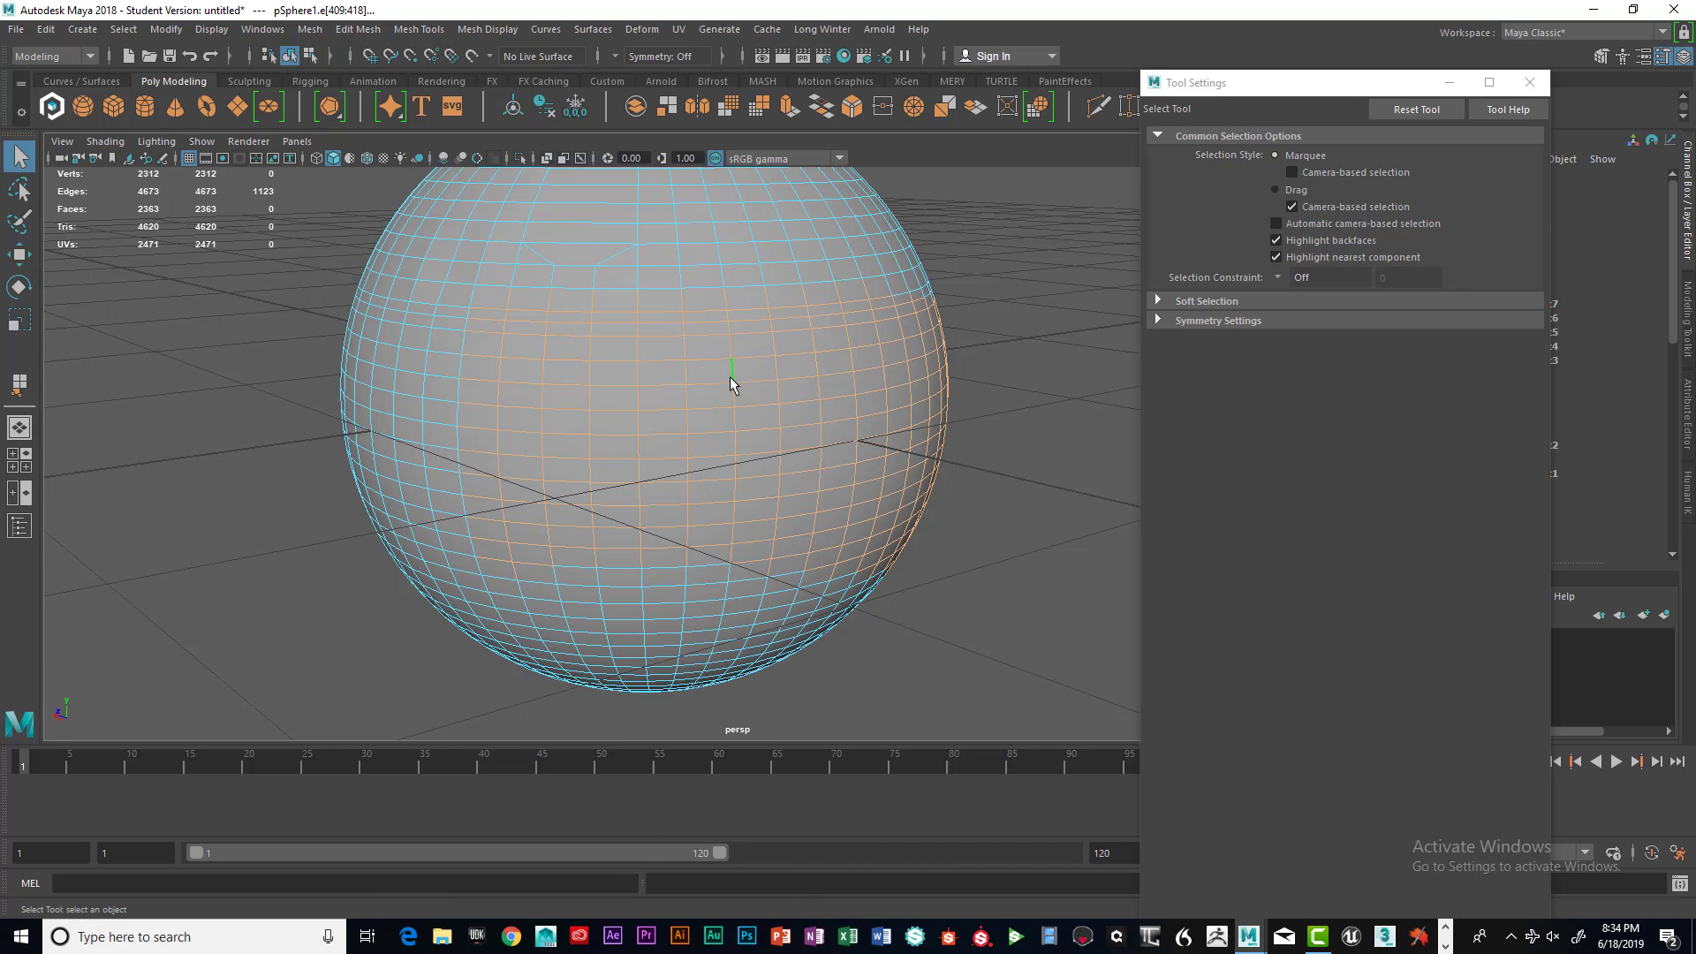
{"action": "left_click", "coordinate": [734, 398]}
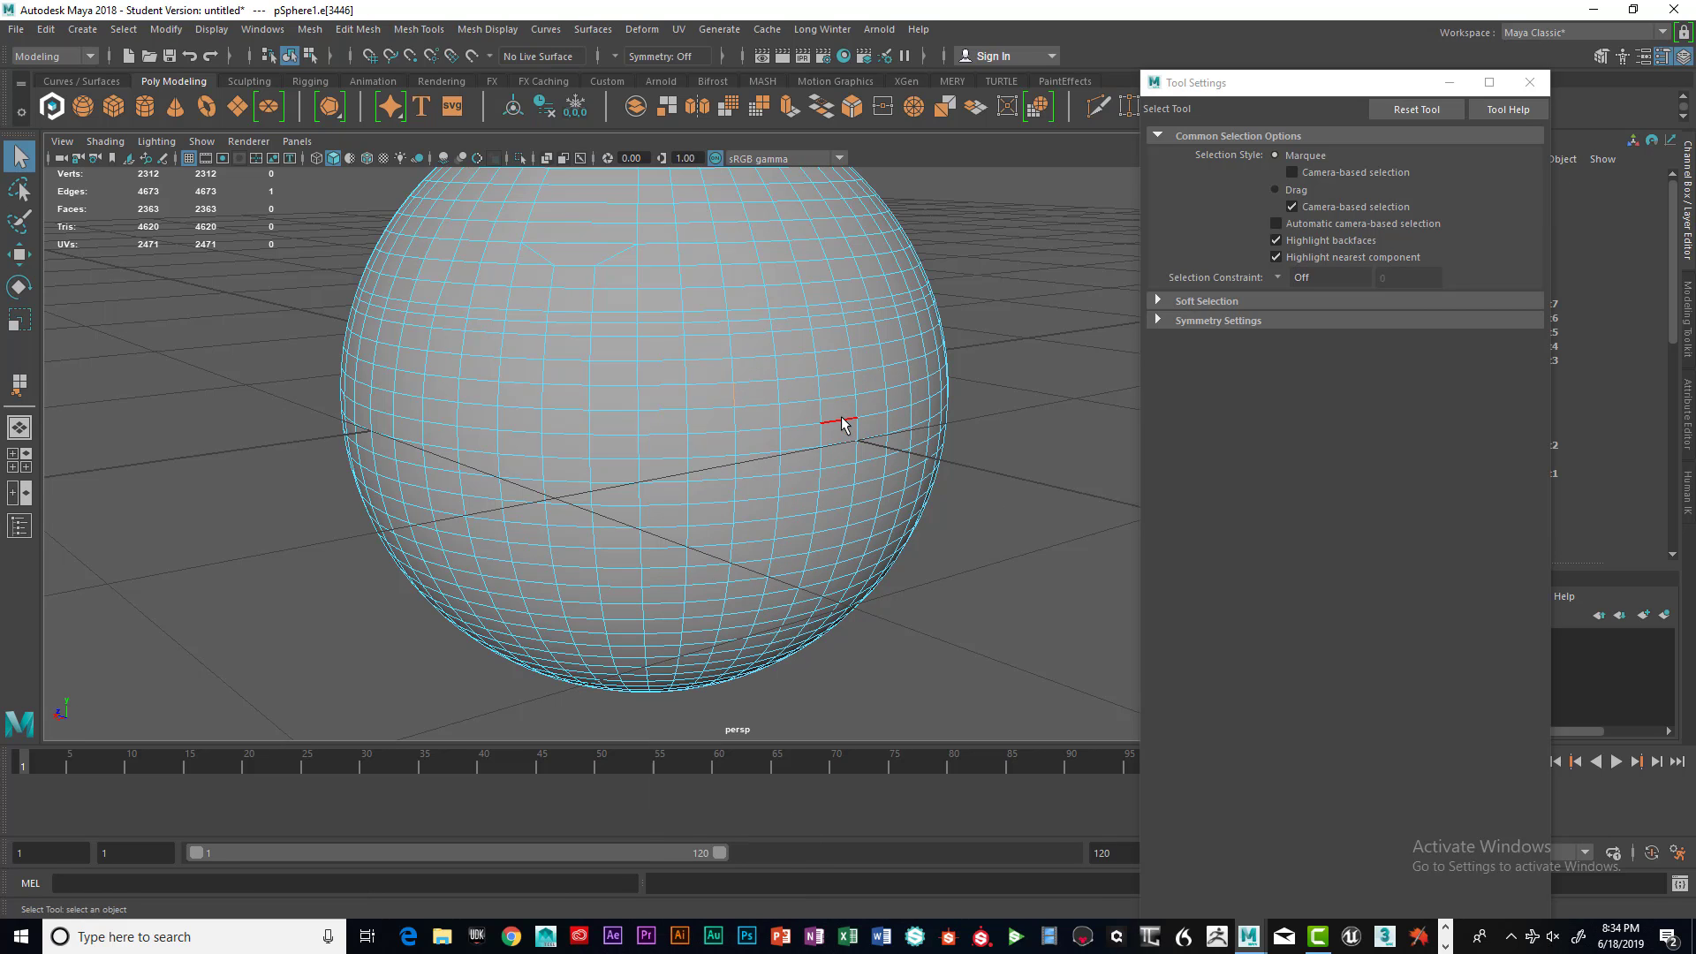
{"action": "left_click_drag", "start_coordinate": [835, 427], "coordinate": [827, 435], "text": "alt"}
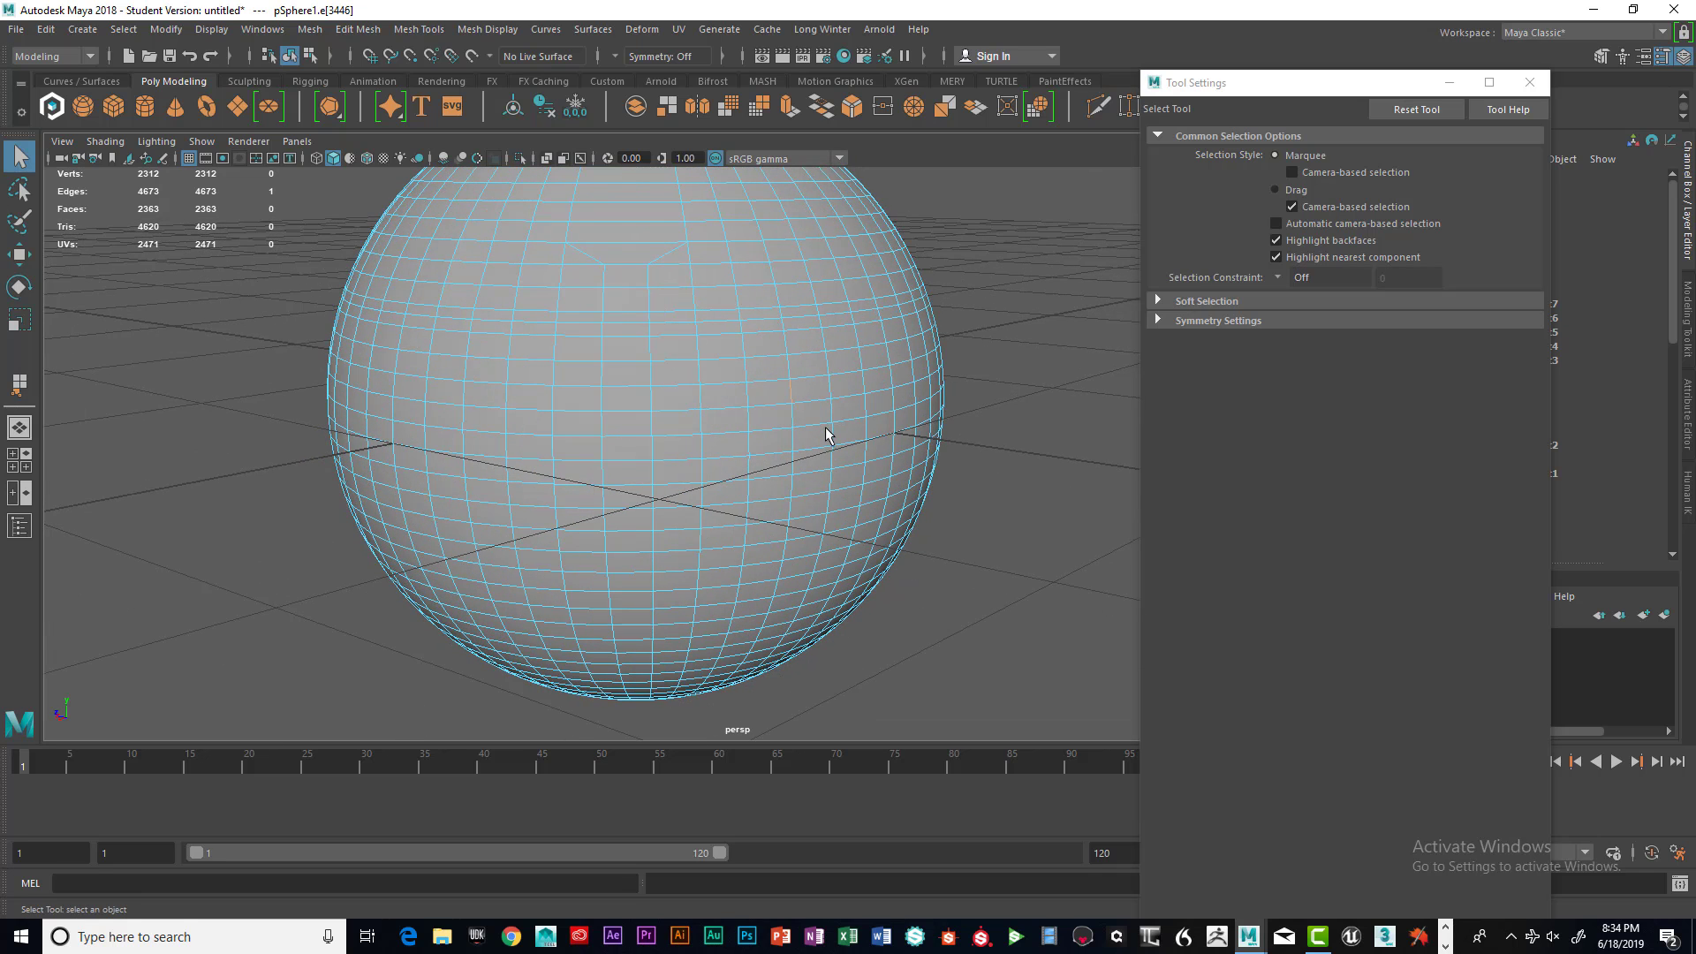
{"action": "right_click_drag", "start_coordinate": [791, 389], "coordinate": [788, 439], "text": "shift"}
{"action": "left_click_drag", "start_coordinate": [870, 406], "coordinate": [937, 473], "text": "alt"}
{"action": "scroll", "coordinate": [782, 424], "scroll_direction": "up", "scroll_amount": 4}
{"action": "scroll", "coordinate": [900, 426], "scroll_direction": "down", "scroll_amount": 3}
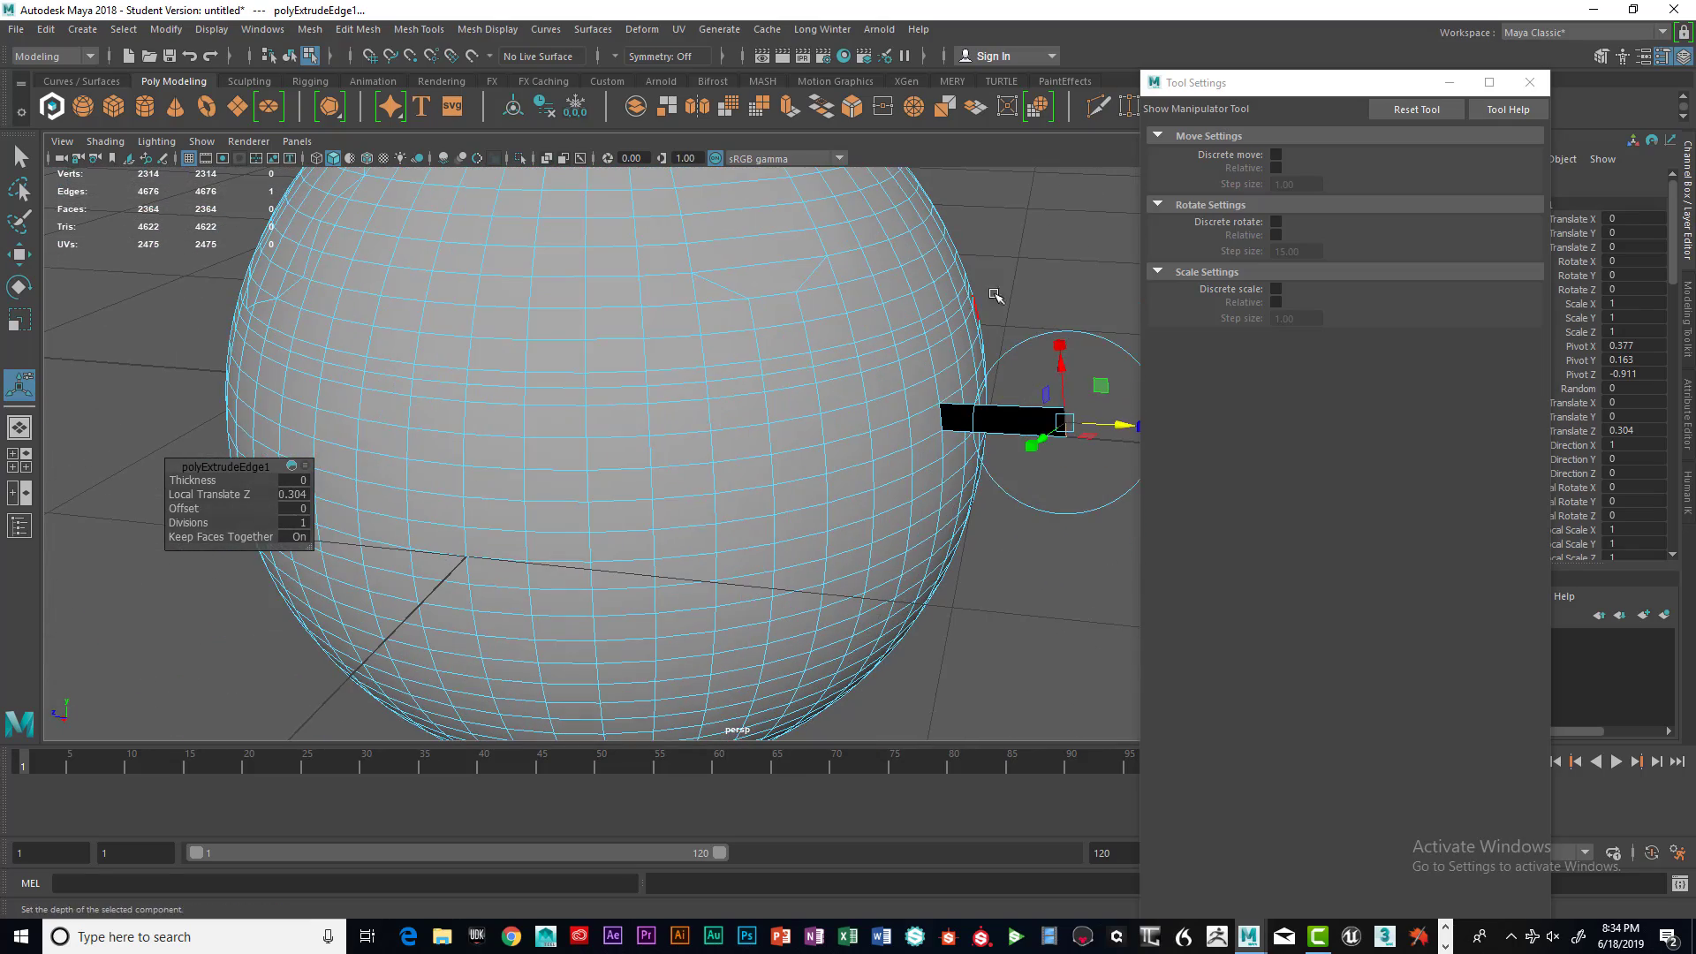
Enable Two Sided Lighting in the viewport
{"action": "left_click", "coordinate": [998, 298]}
{"action": "left_click_drag", "start_coordinate": [1002, 302], "coordinate": [970, 299], "text": "alt"}
{"action": "left_click_drag", "start_coordinate": [812, 306], "coordinate": [540, 281], "text": "alt"}
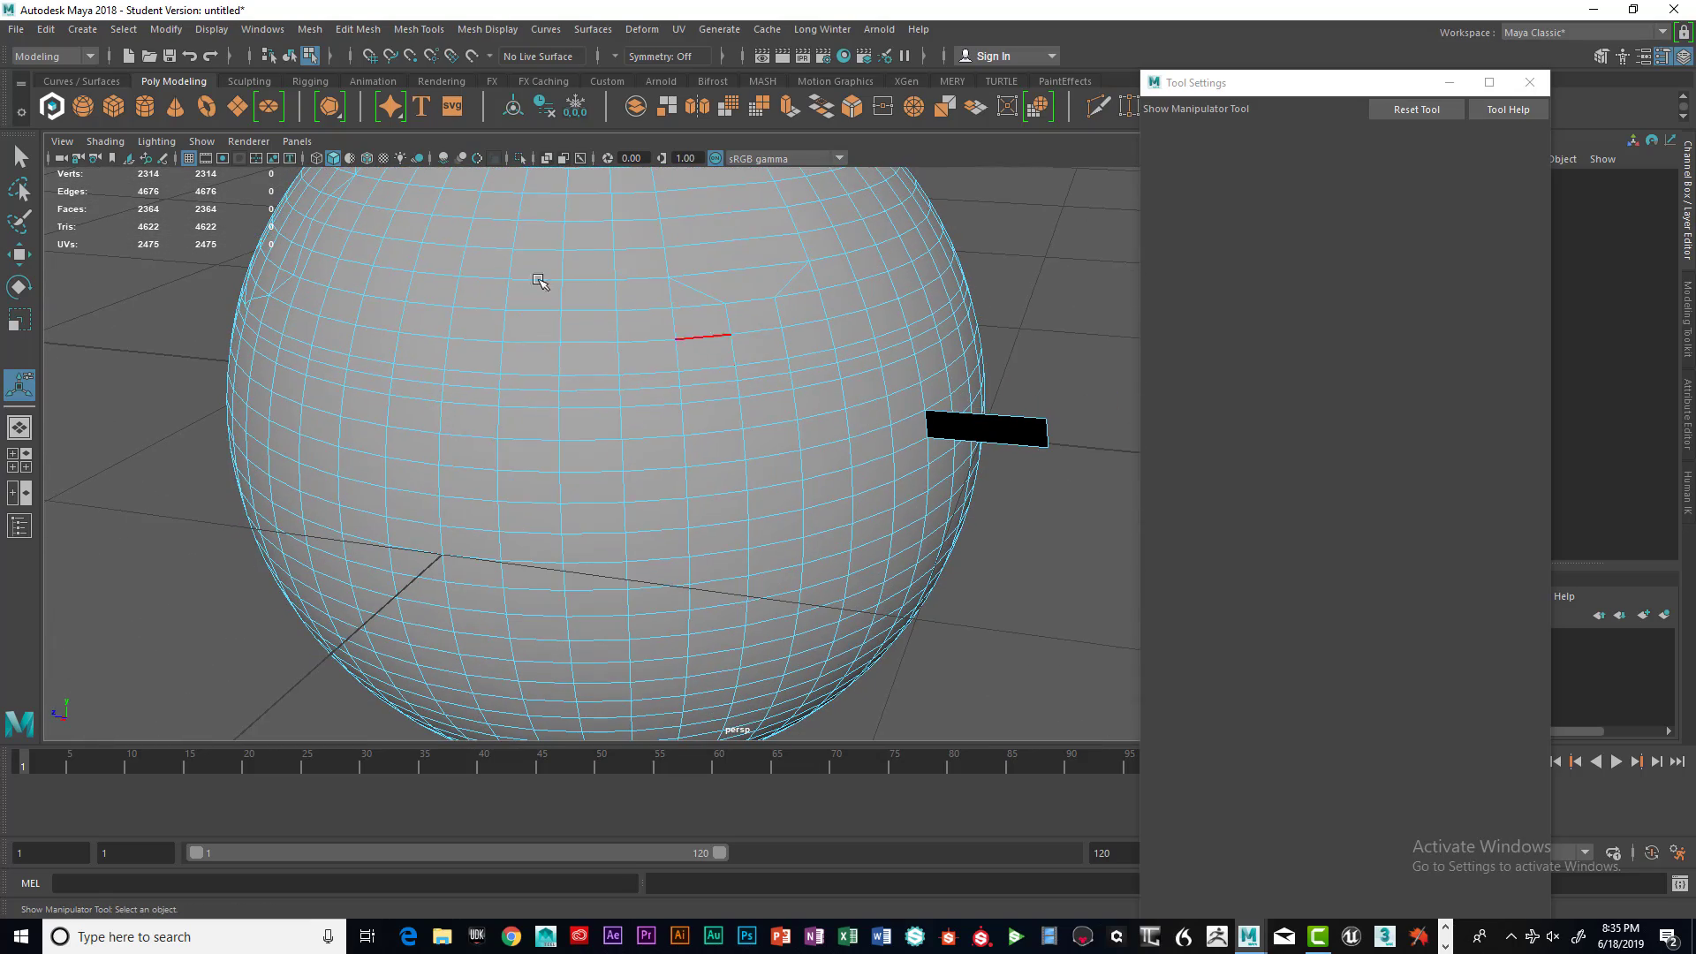
{"action": "left_click", "coordinate": [194, 143]}
{"action": "mouse_move", "coordinate": [152, 146]}
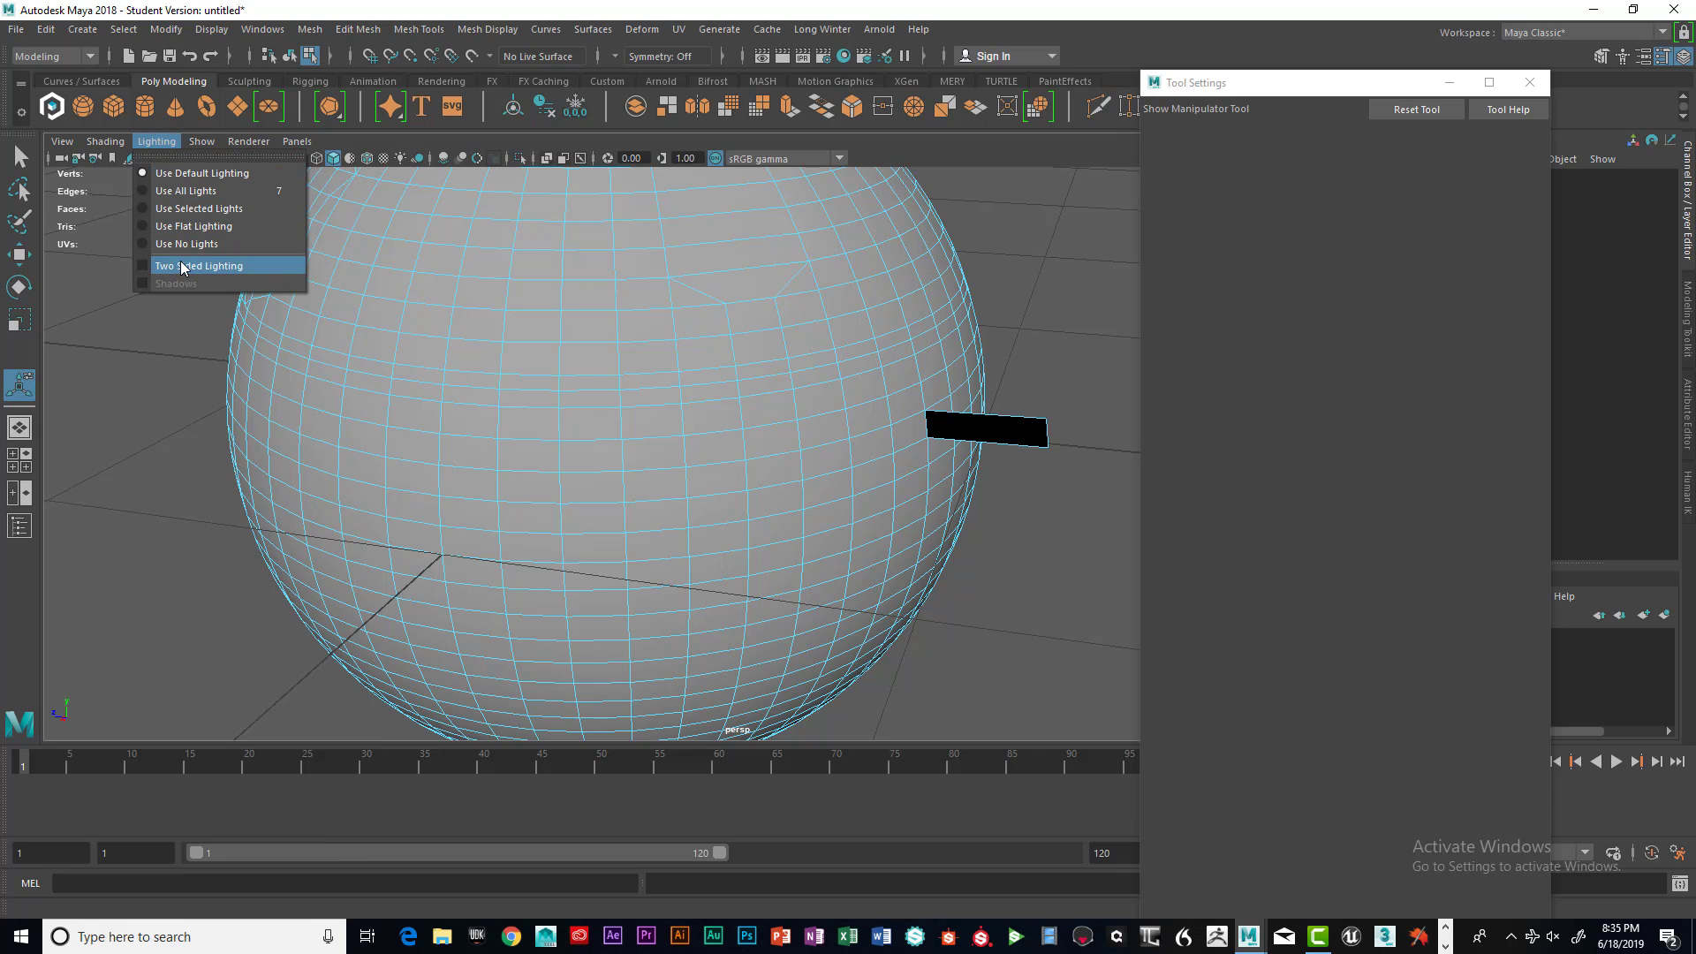
{"action": "left_click", "coordinate": [153, 265]}
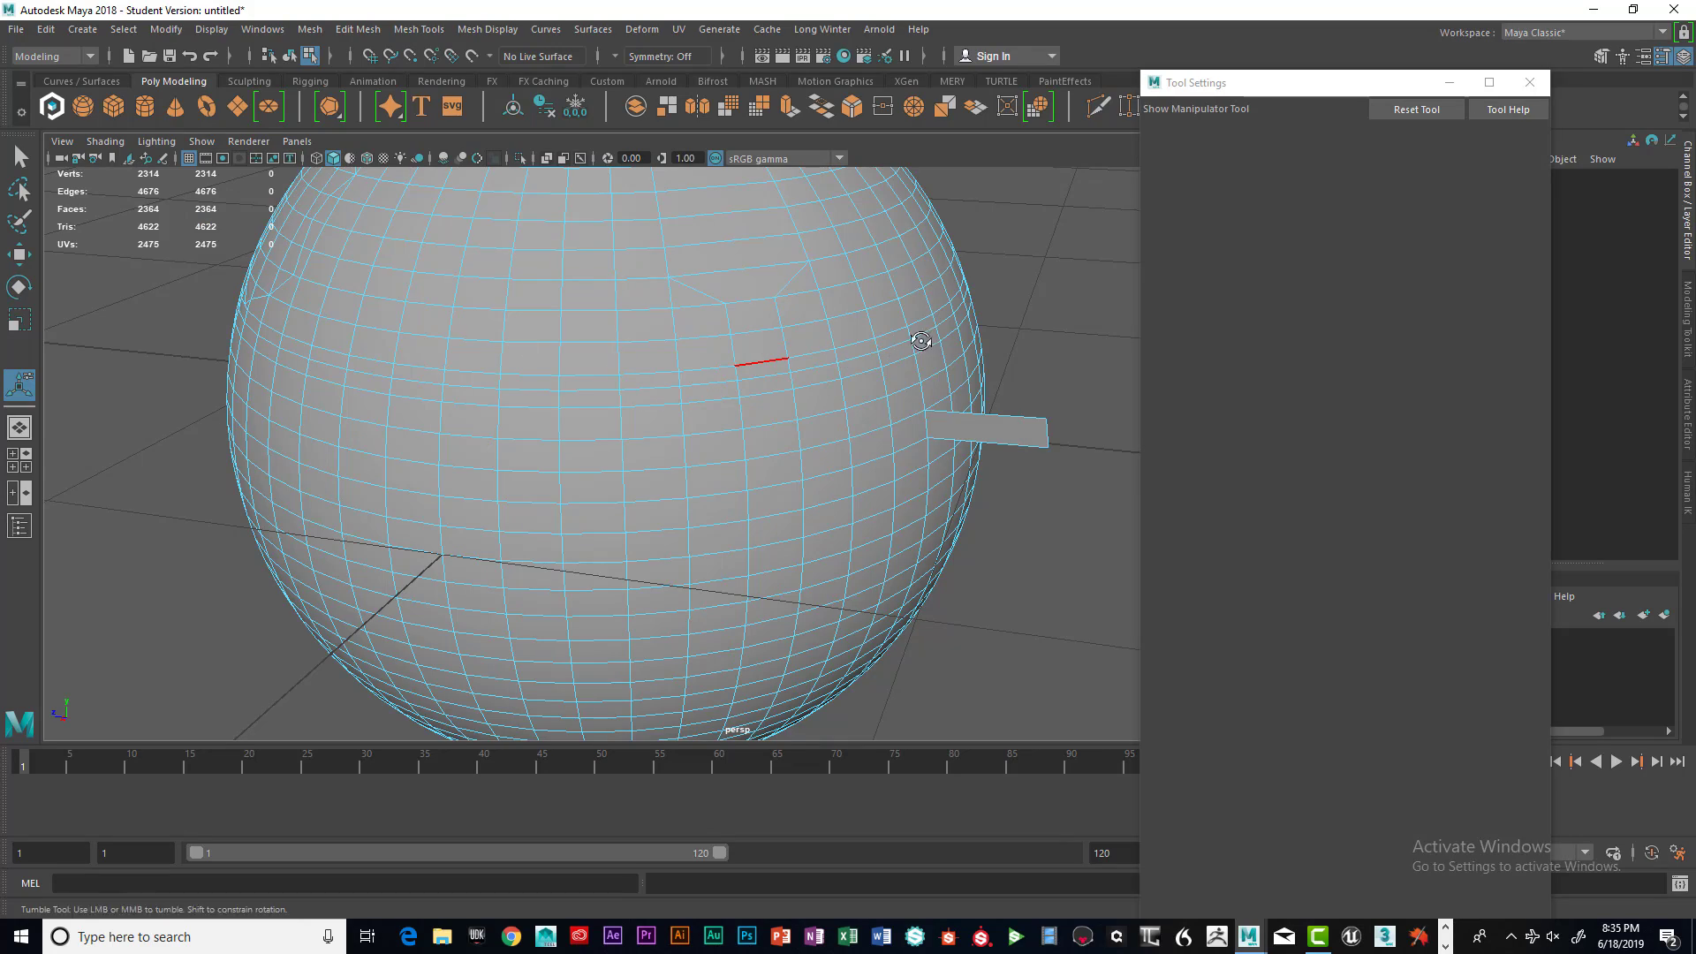
Toggle Two Sided Lighting off and back on while orbiting around the extruded flap
{"action": "left_click_drag", "start_coordinate": [920, 344], "coordinate": [831, 351], "text": "alt"}
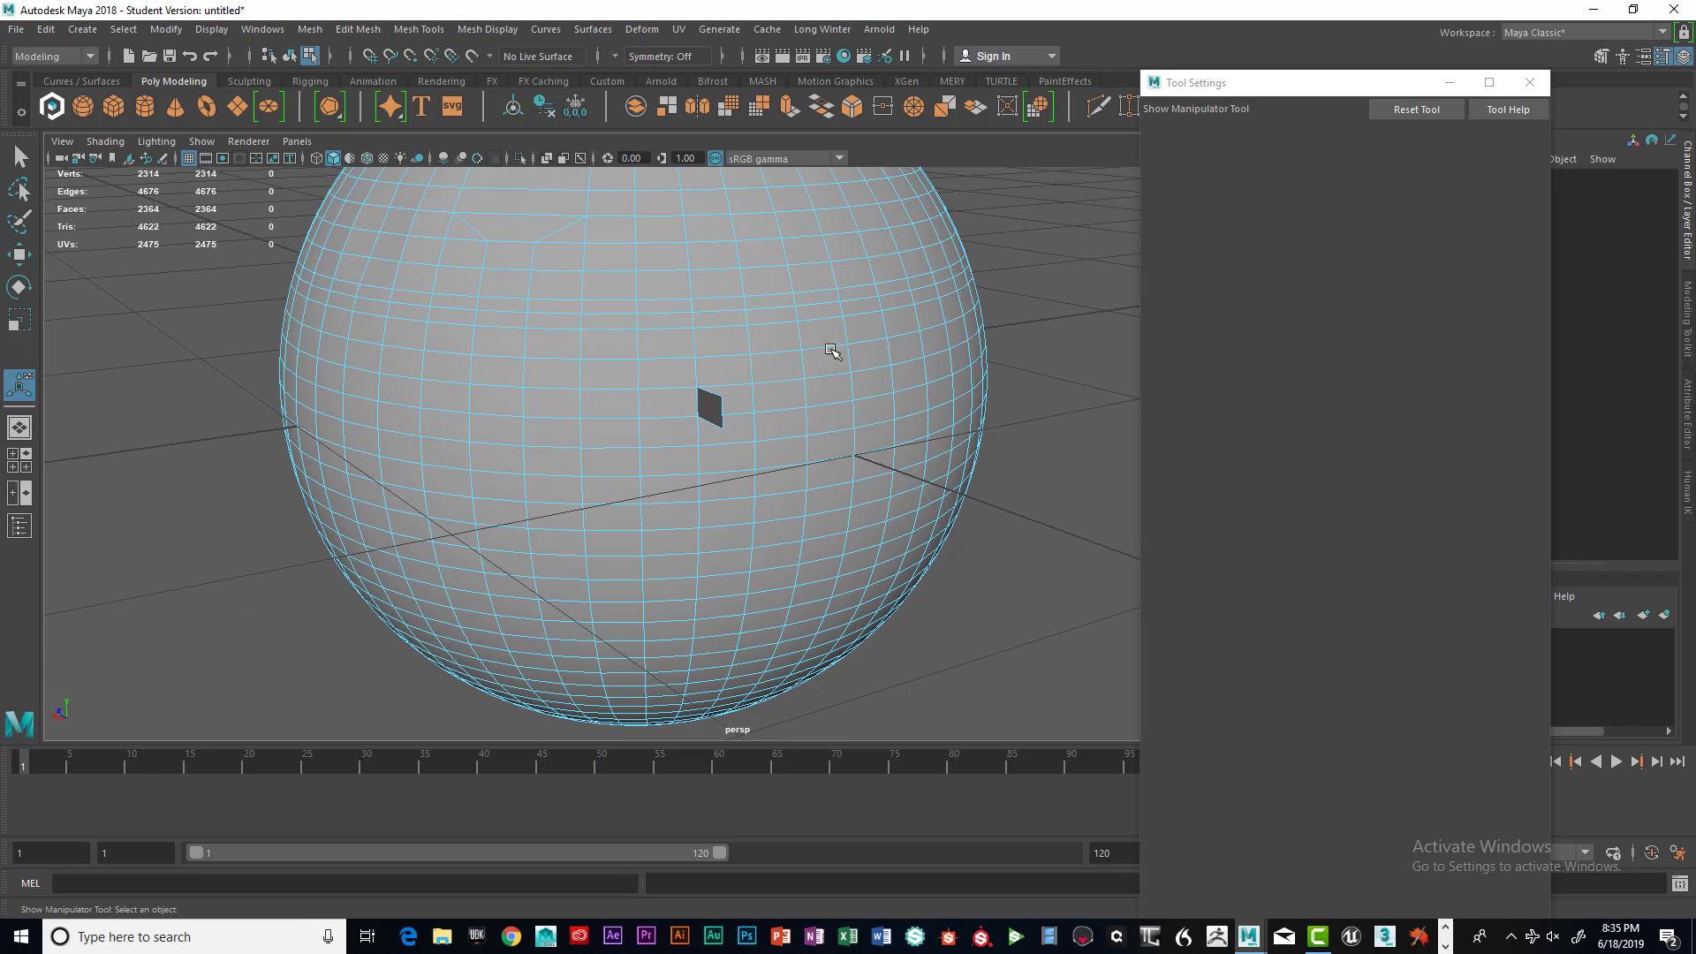
{"action": "left_click", "coordinate": [156, 141]}
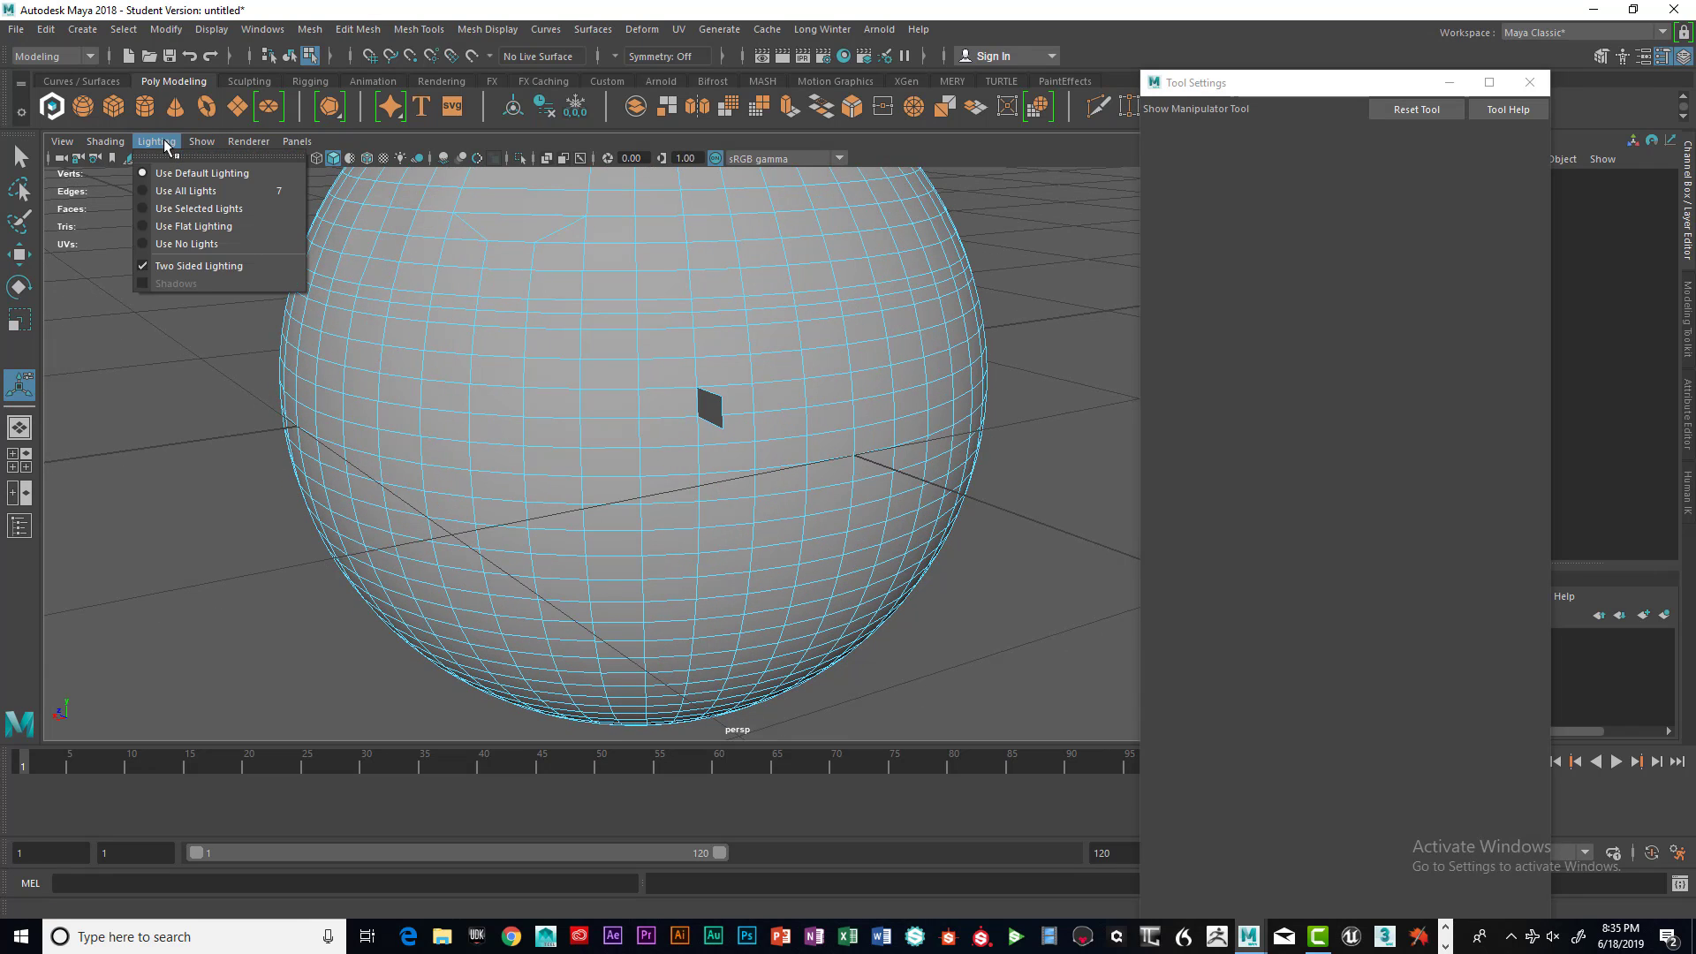
{"action": "left_click", "coordinate": [168, 267]}
{"action": "left_click_drag", "start_coordinate": [409, 314], "coordinate": [416, 267], "text": "alt"}
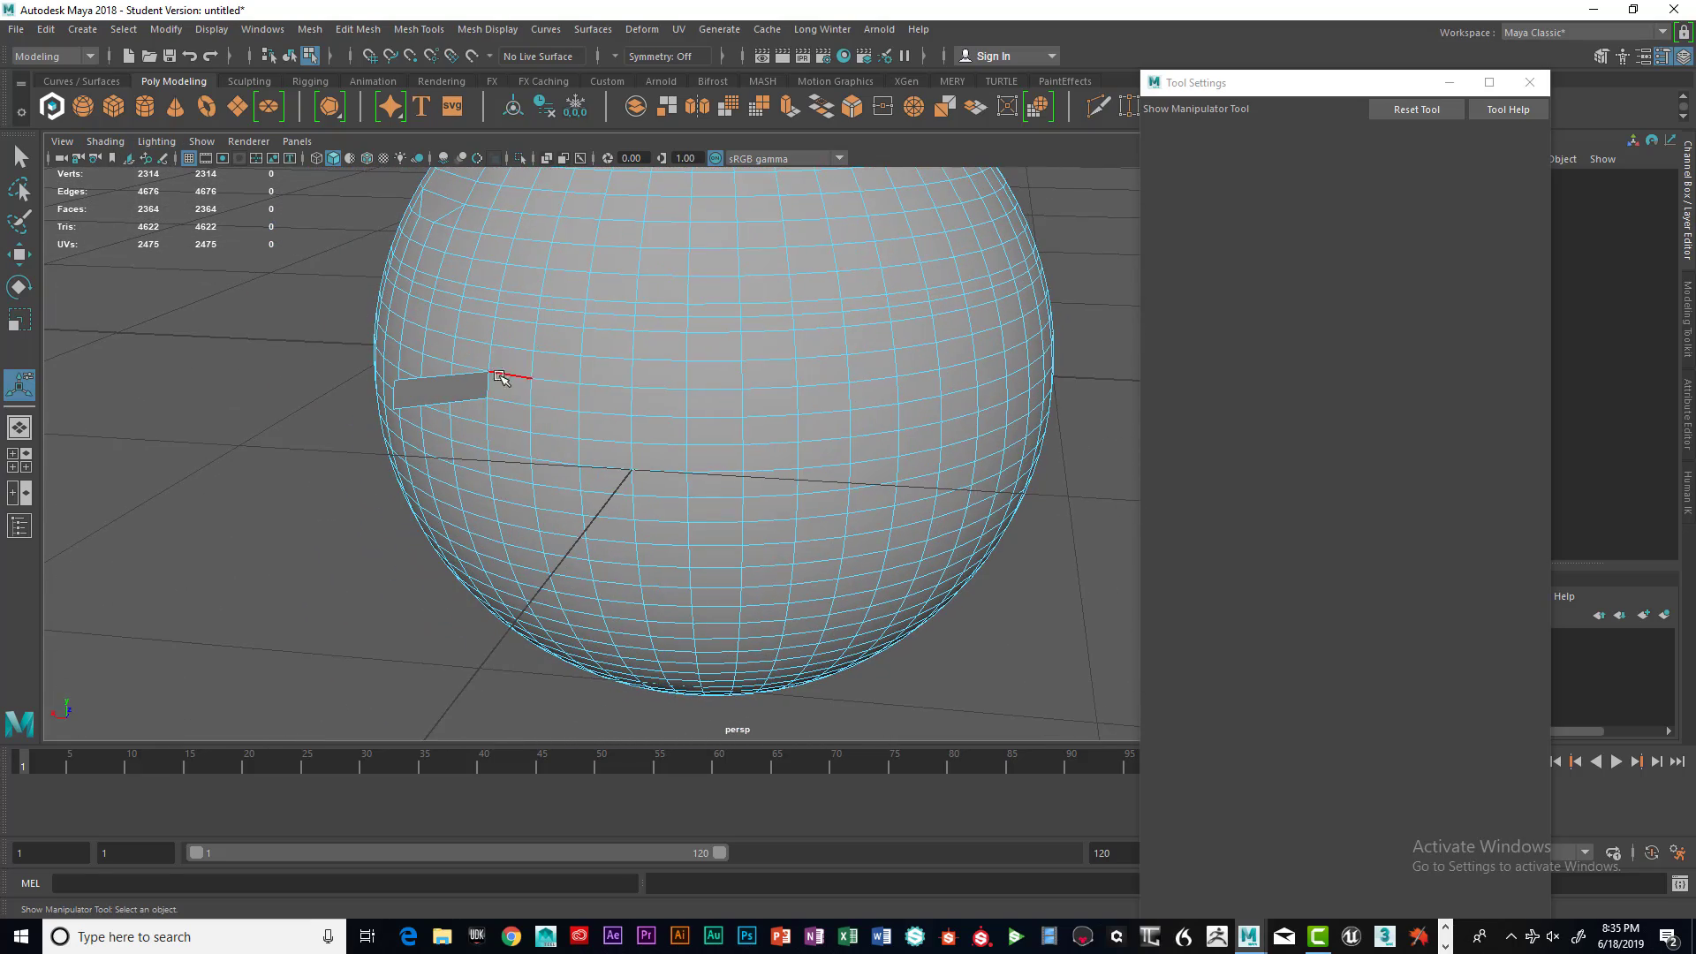
{"action": "left_click_drag", "start_coordinate": [577, 388], "coordinate": [543, 372], "text": "alt"}
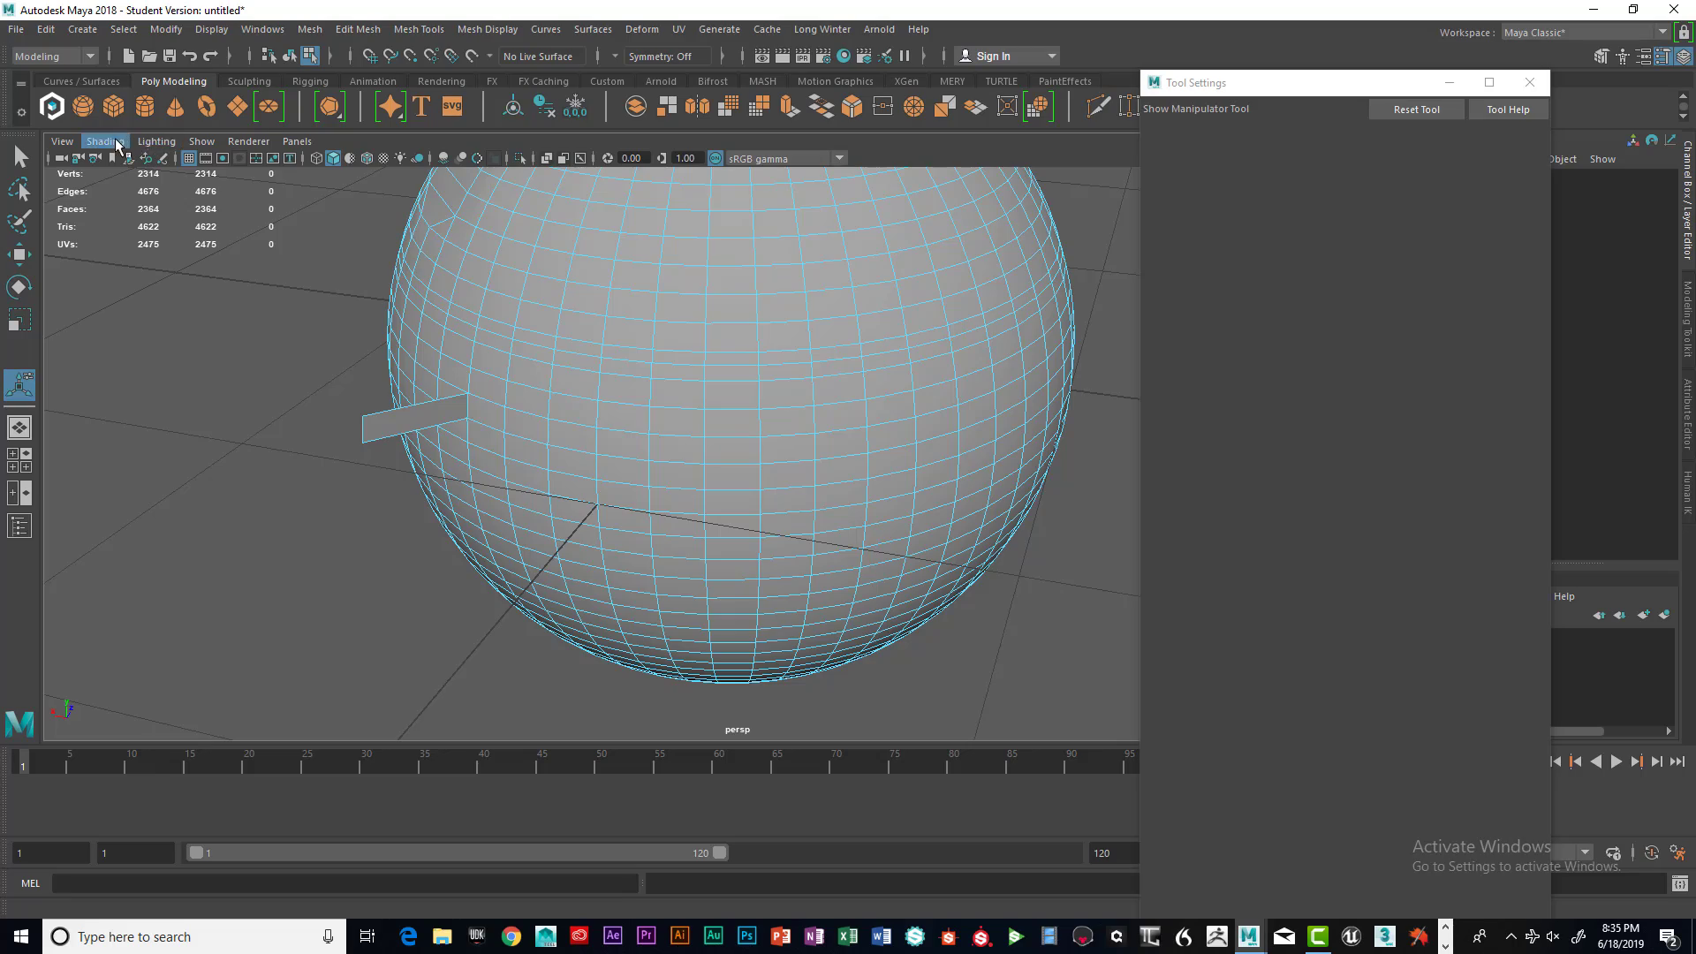
{"action": "left_click", "coordinate": [156, 144]}
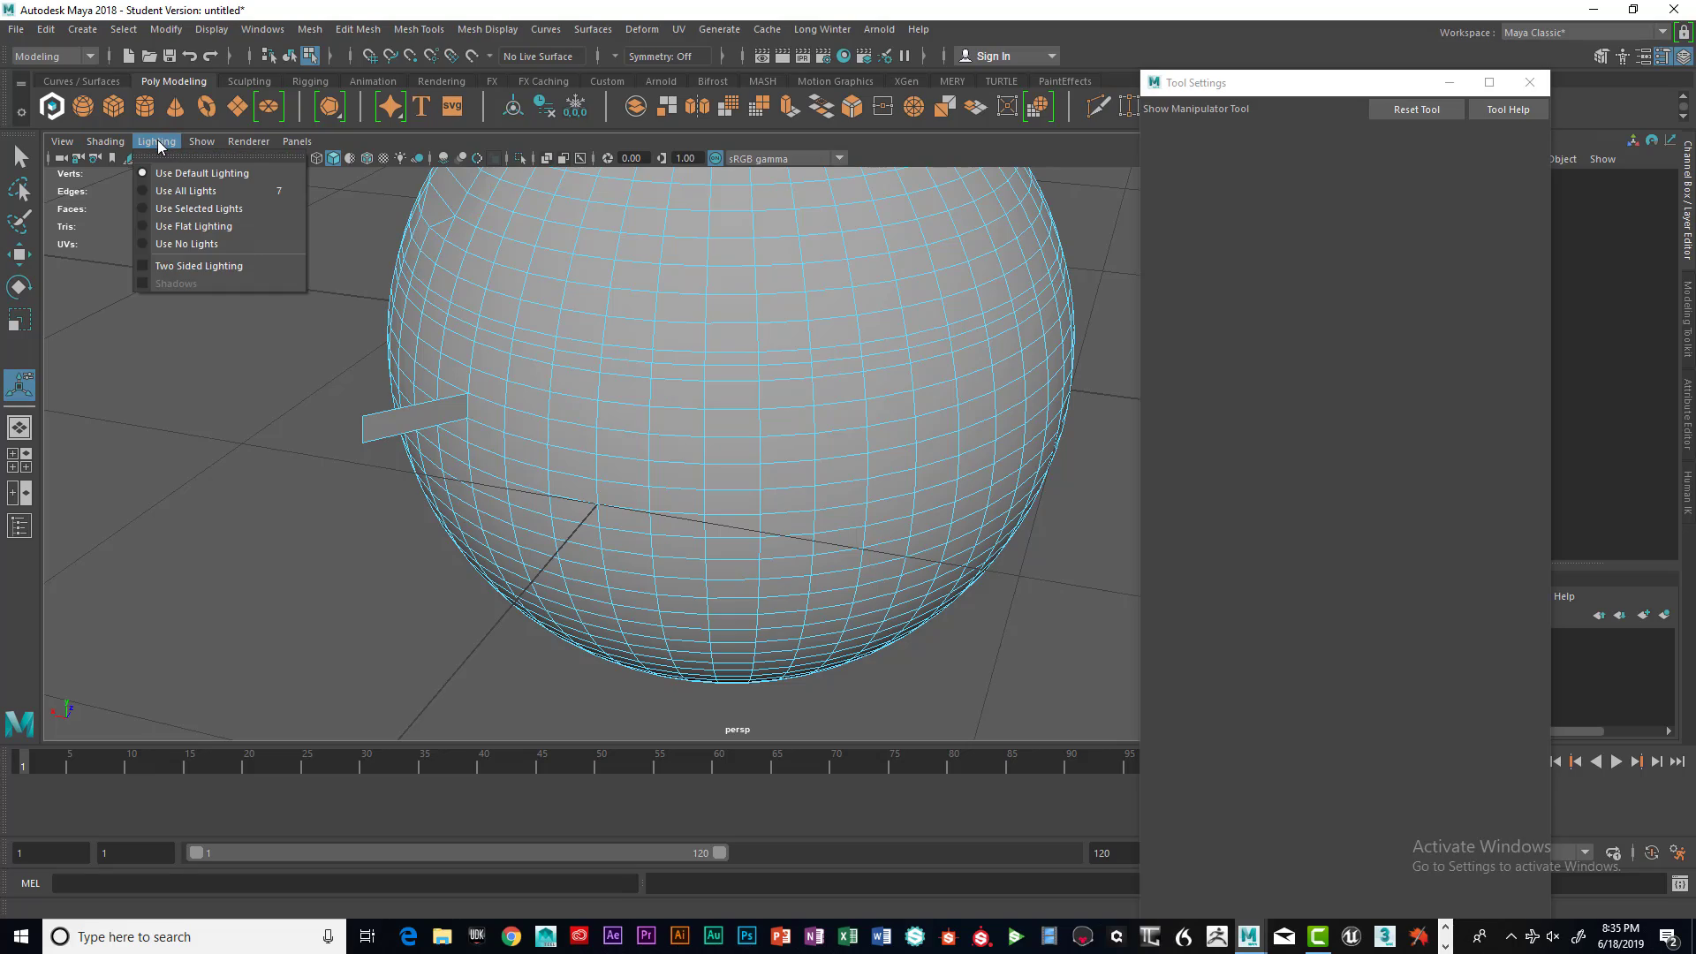
{"action": "left_click", "coordinate": [170, 267]}
Select a face beside the extruded flap and apply Extrude Face to it
{"action": "left_click_drag", "start_coordinate": [574, 407], "coordinate": [693, 382], "text": "alt"}
{"action": "right_click_drag", "start_coordinate": [661, 375], "coordinate": [664, 417]}
{"action": "left_click", "coordinate": [684, 369]}
{"action": "key", "text": "space"}
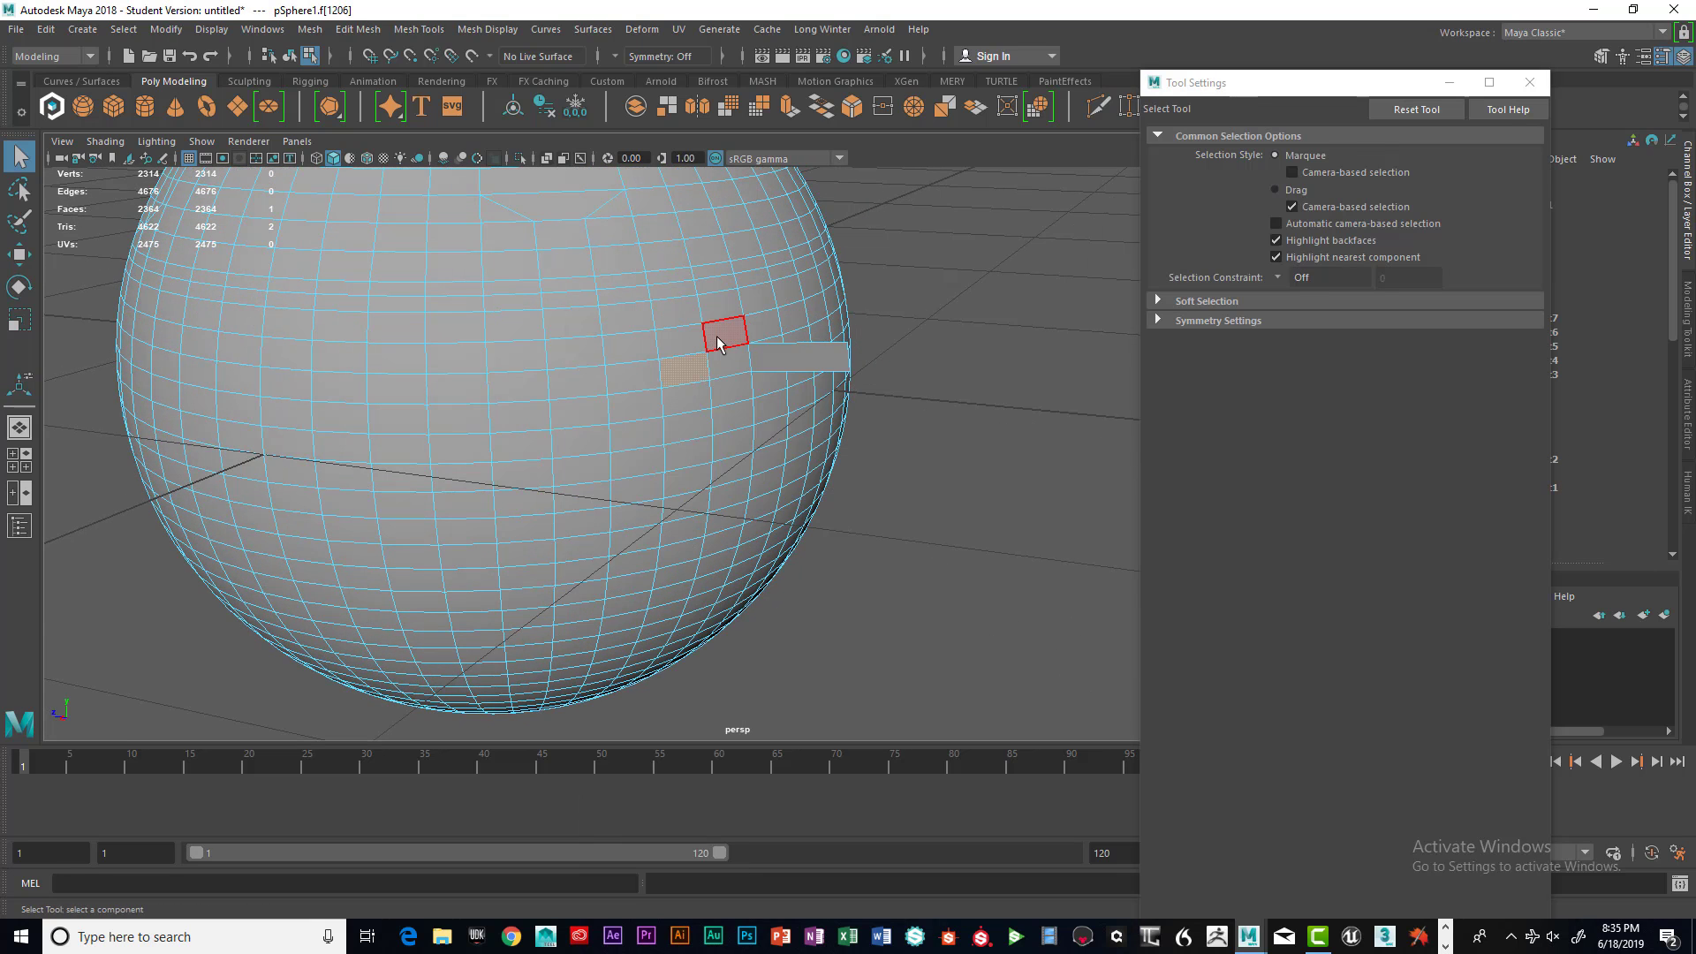
{"action": "right_click", "coordinate": [693, 366], "text": "shift"}
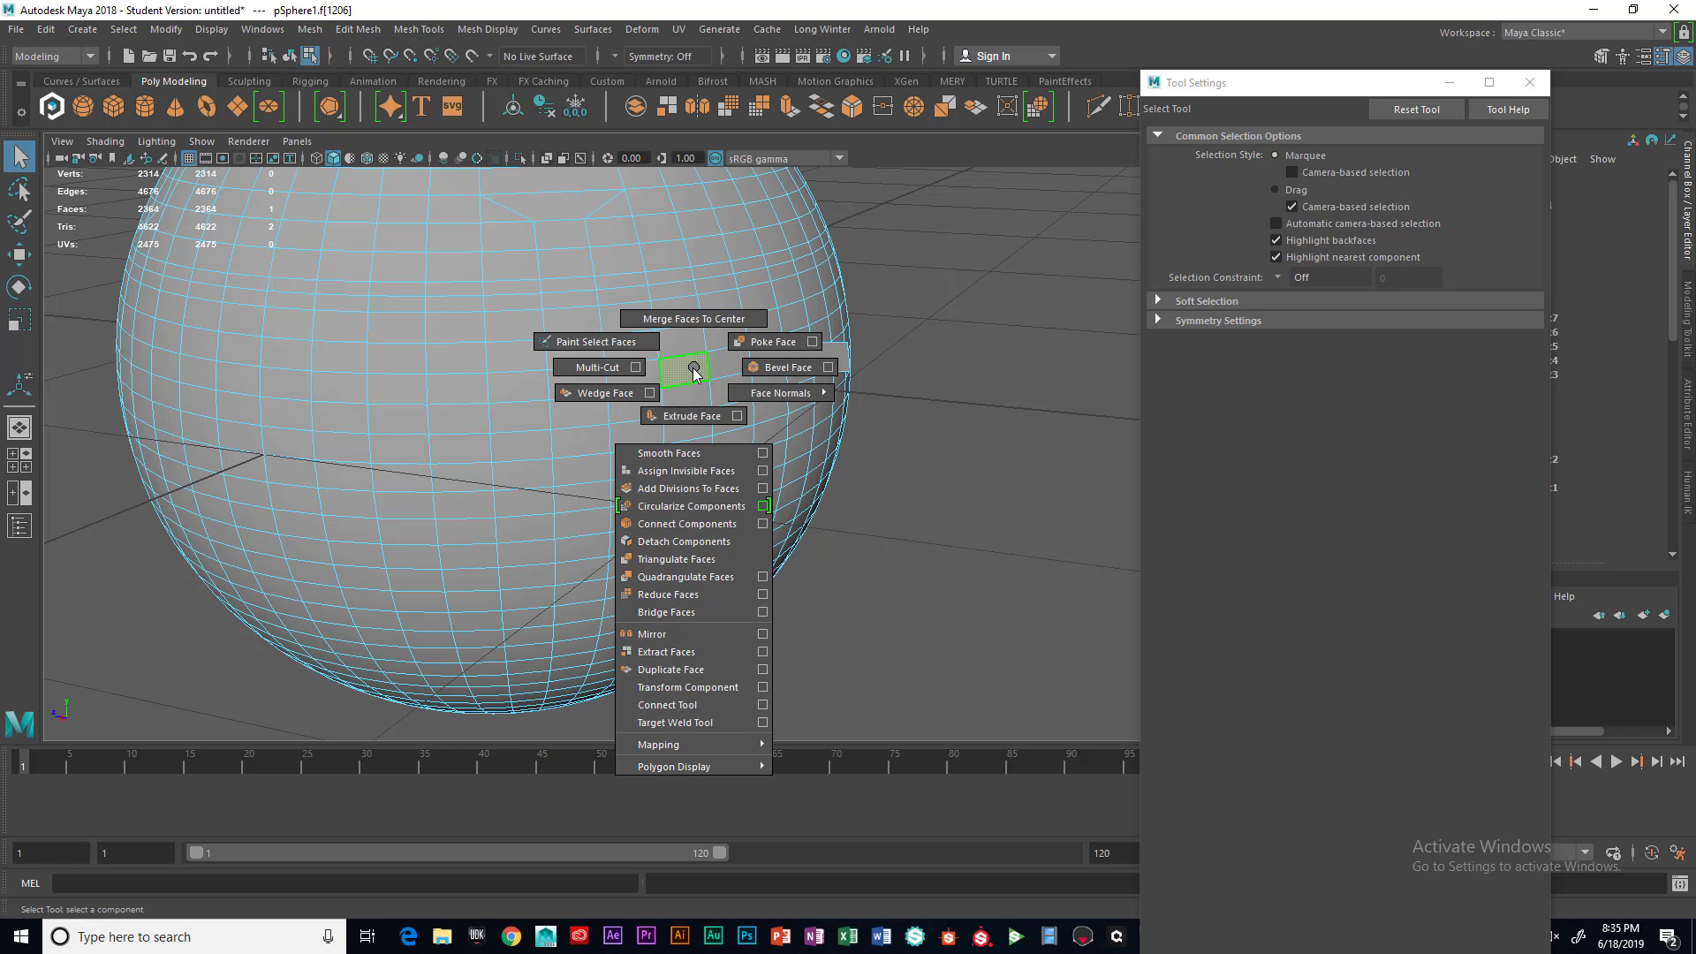
{"action": "right_click_drag", "start_coordinate": [695, 372], "coordinate": [697, 420], "text": "shift"}
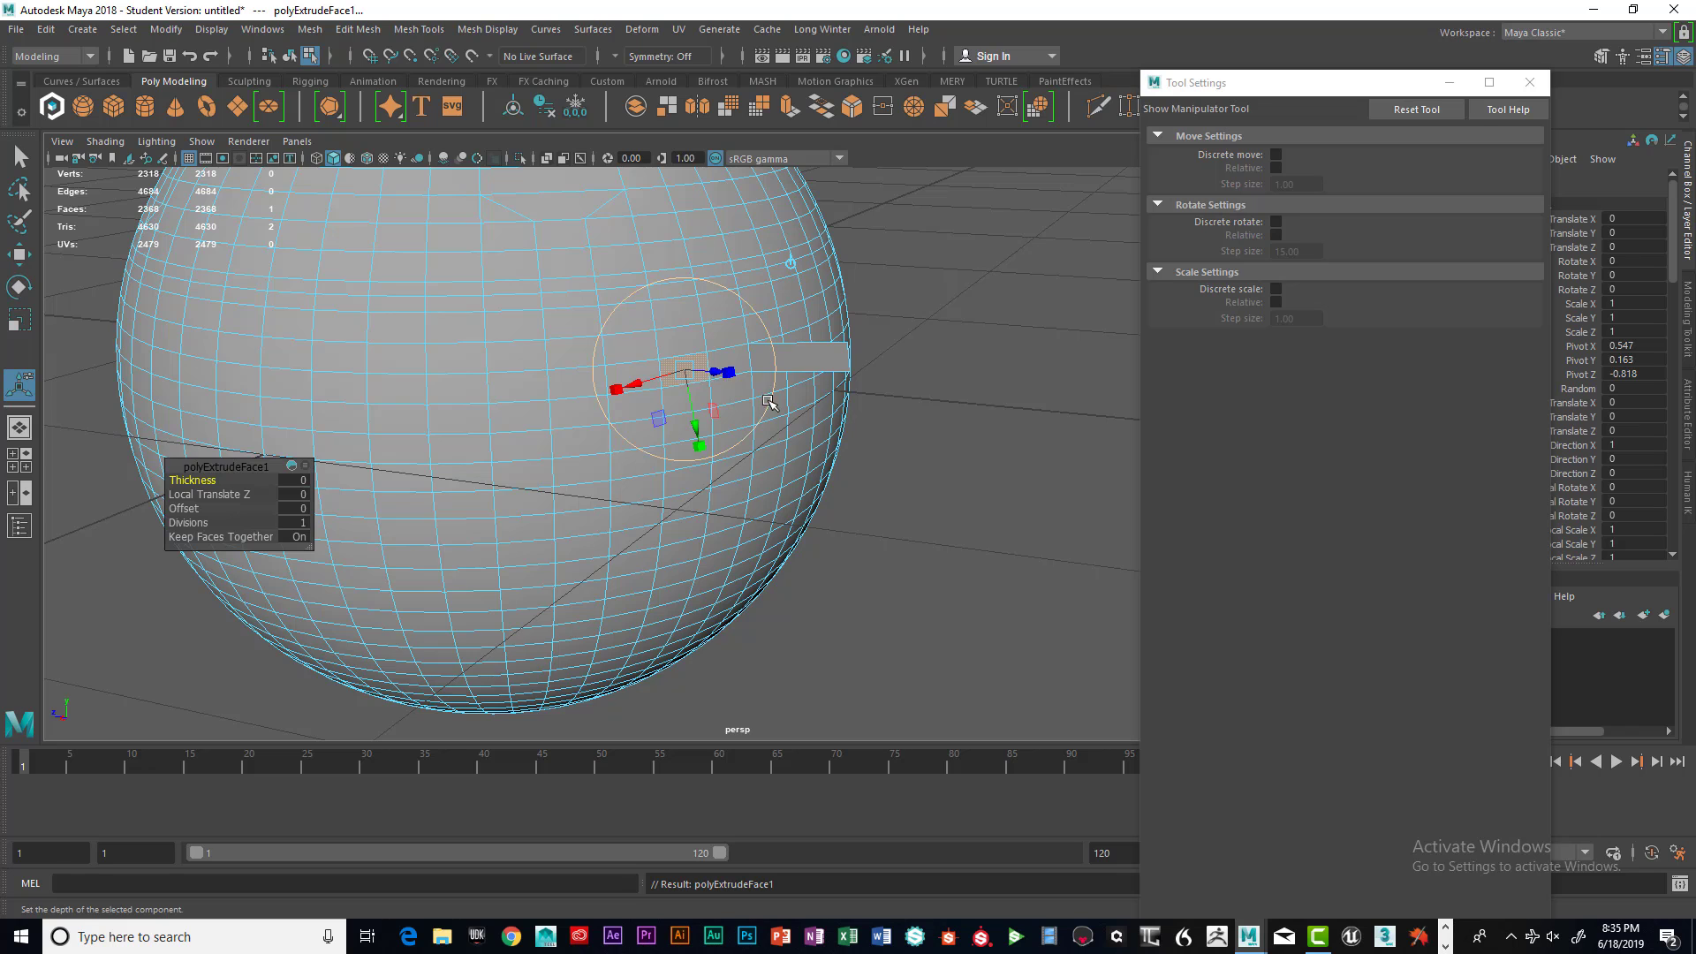
Pull the extruded face along its manipulator and undo the move twice
{"action": "left_click_drag", "start_coordinate": [768, 402], "coordinate": [767, 490], "text": "alt"}
{"action": "key", "text": "ctrl+z"}
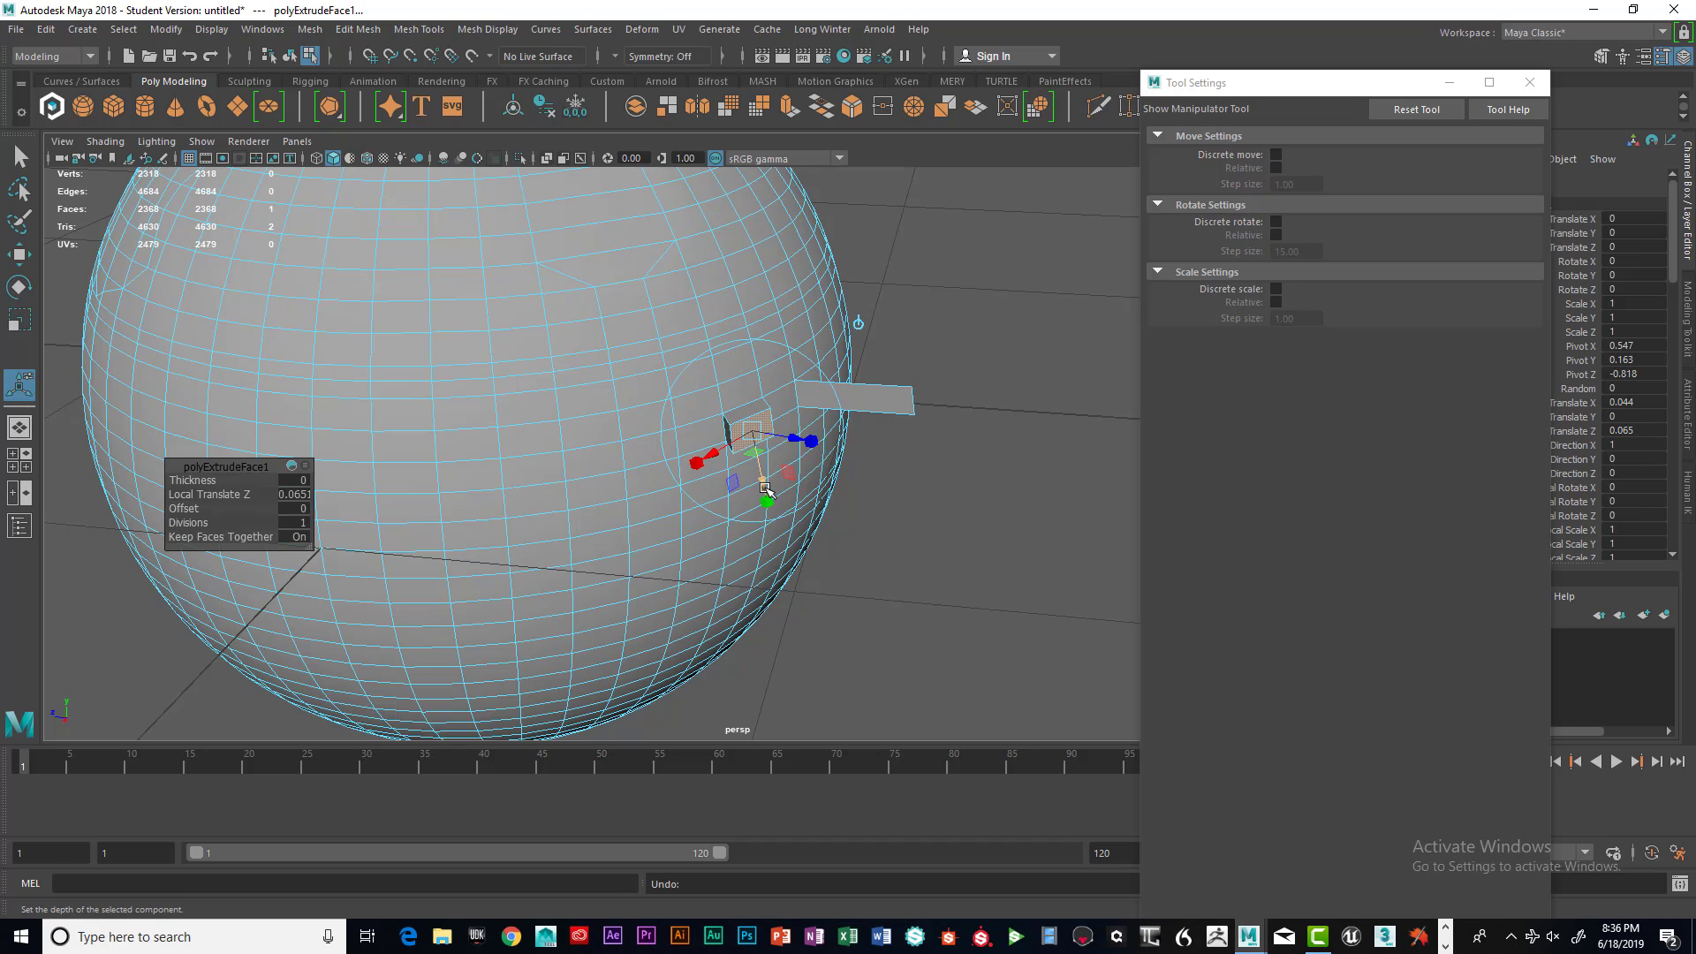
{"action": "key", "text": "ctrl+z"}
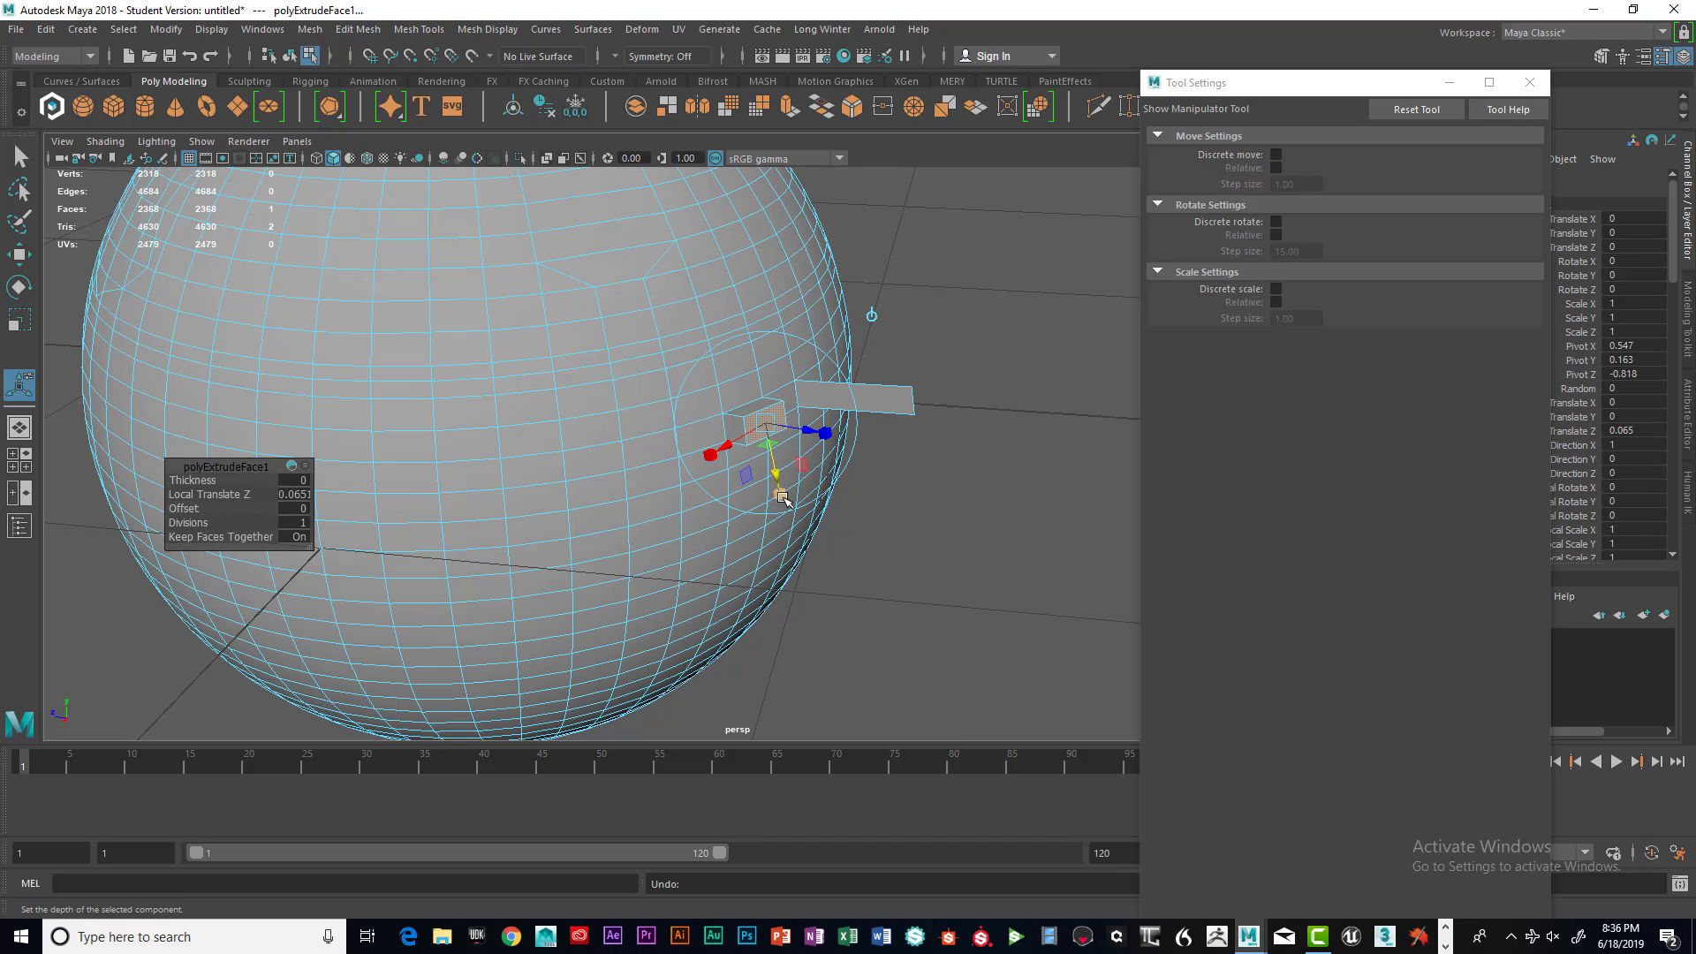
Scale the extruded face down to about 0.63, 0.84 and 0.55 with the manipulator's scale handles
{"action": "left_click_drag", "start_coordinate": [781, 497], "coordinate": [789, 543]}
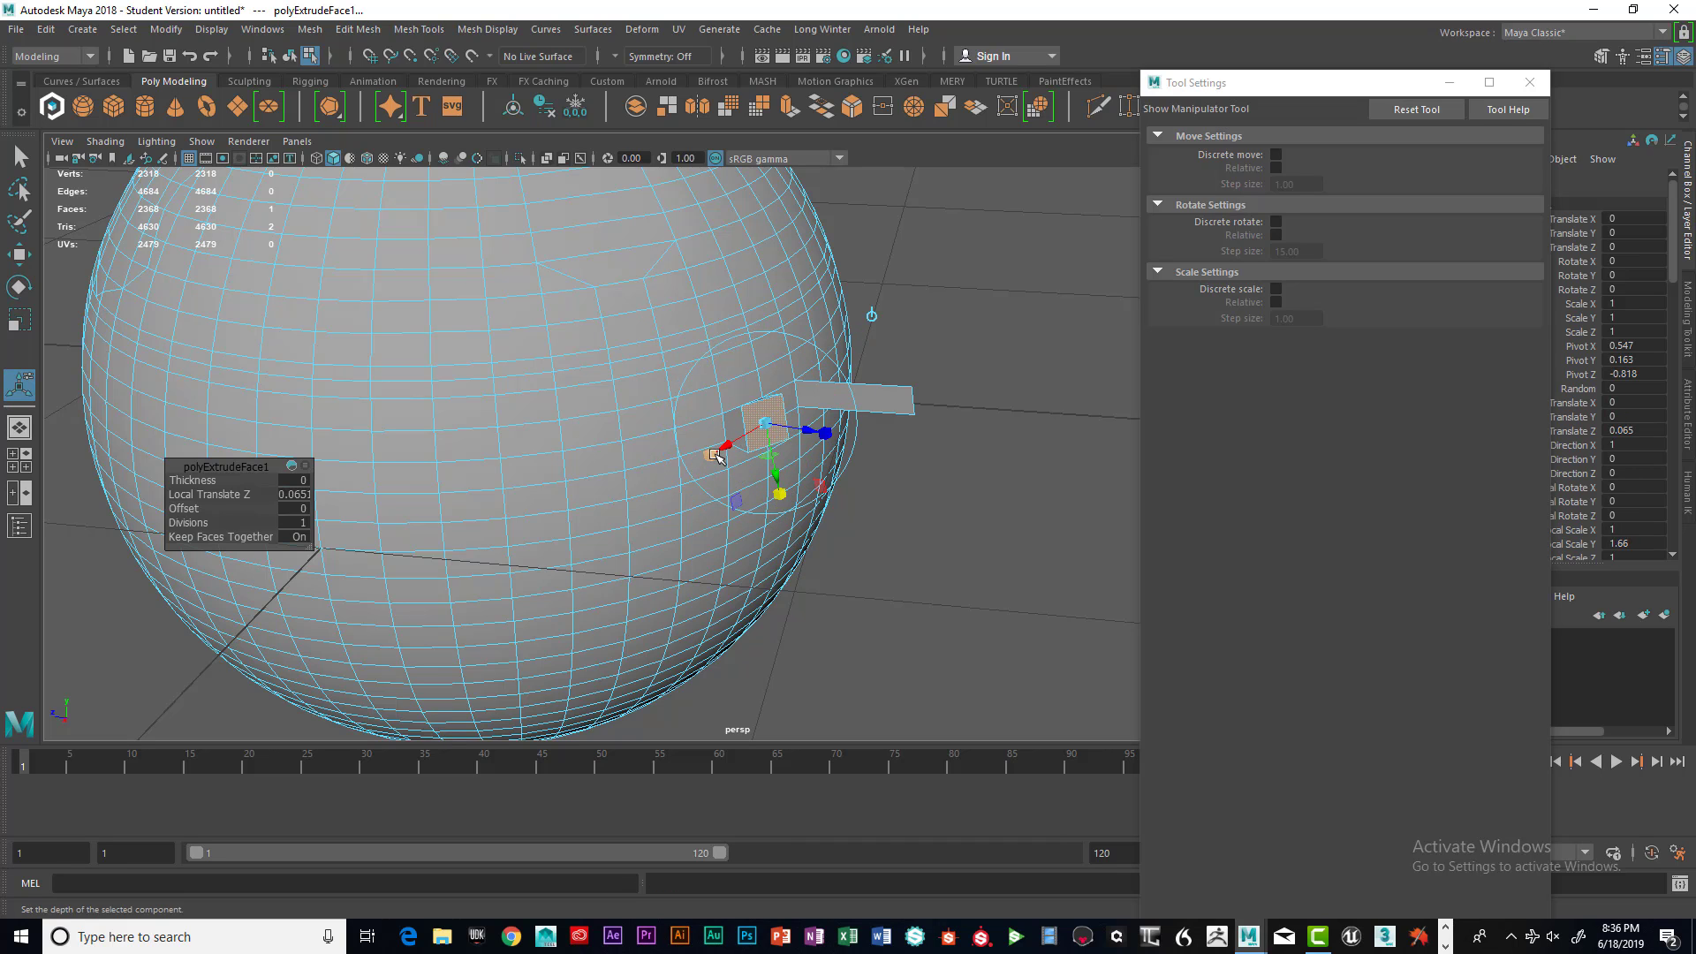
{"action": "mouse_move", "coordinate": [717, 454]}
{"action": "left_mouse_down"}
{"action": "mouse_move", "coordinate": [679, 473]}
{"action": "mouse_move", "coordinate": [703, 457]}
{"action": "left_mouse_up"}
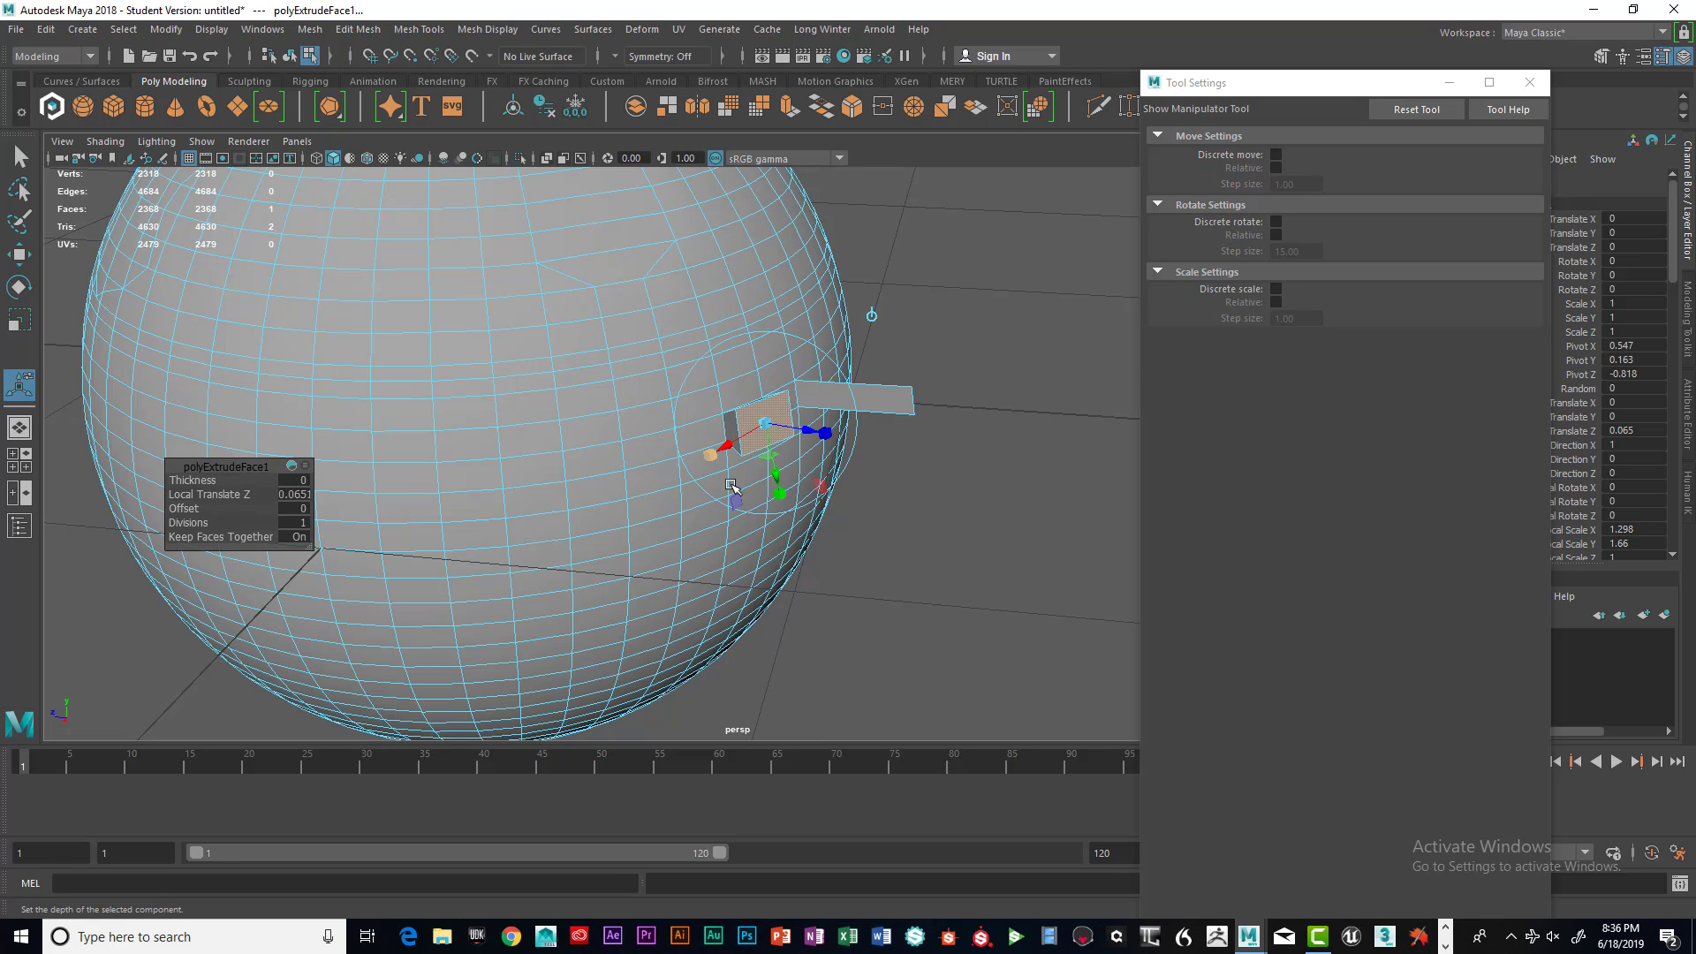
{"action": "left_click_drag", "start_coordinate": [785, 497], "coordinate": [845, 439]}
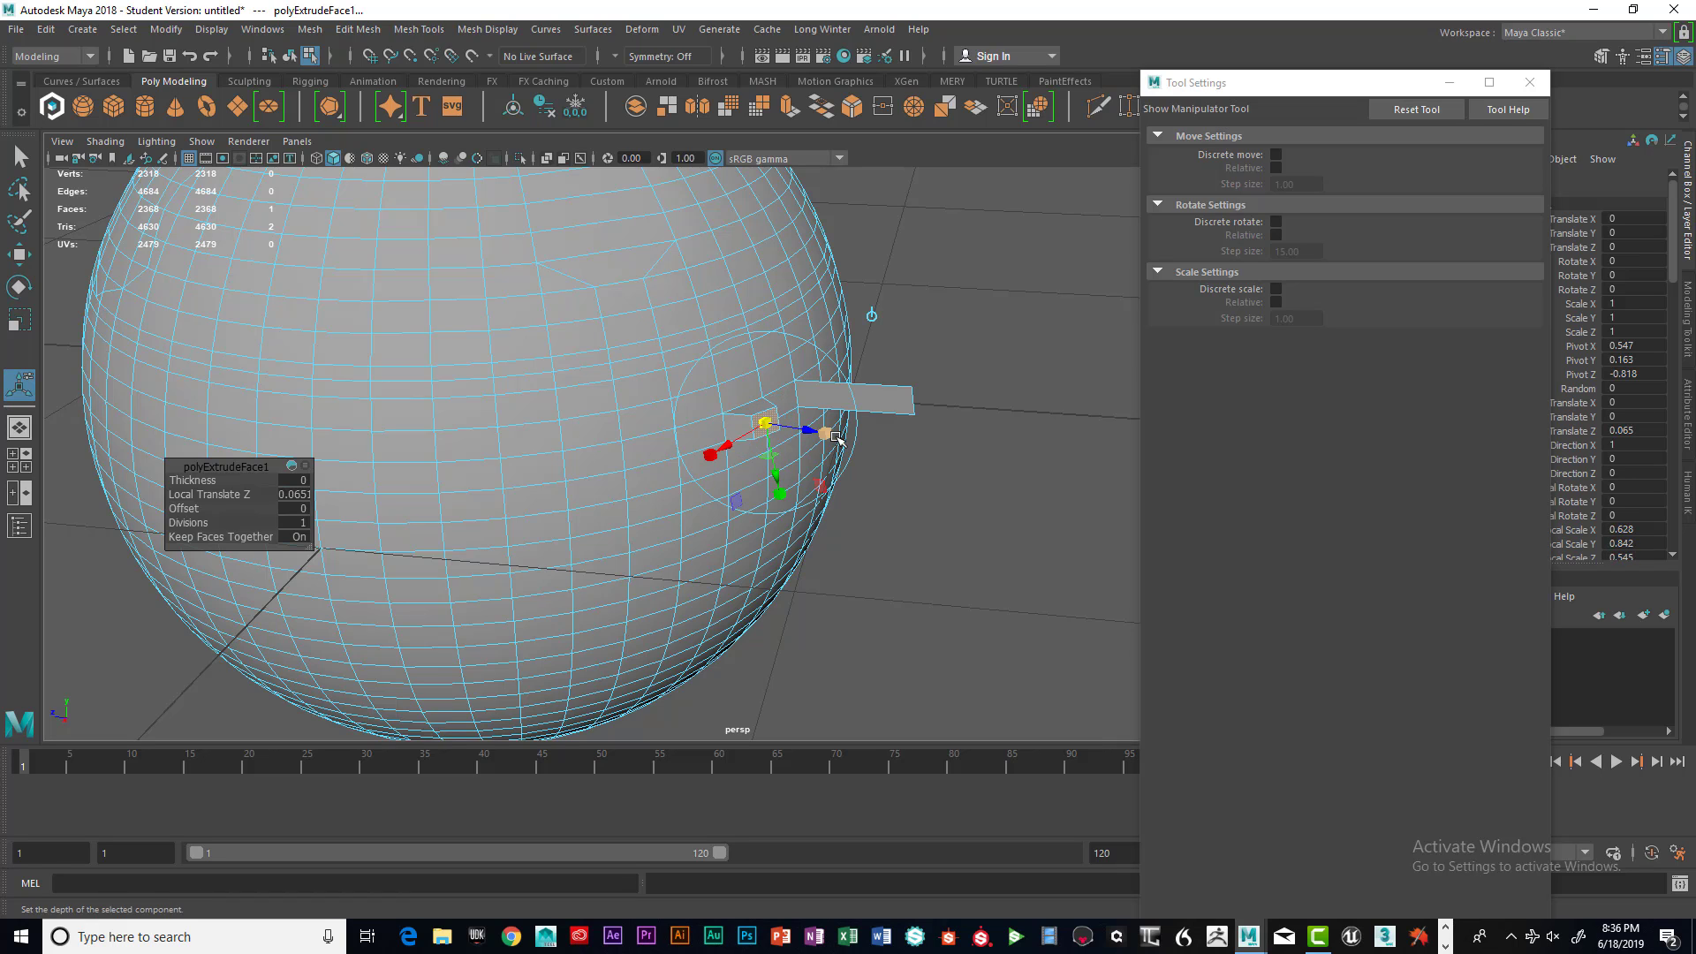
Switch to the Move tool and reposition the extruded face on the sphere's surface
{"action": "left_click_drag", "start_coordinate": [816, 453], "coordinate": [697, 490], "text": "alt"}
{"action": "key", "text": "w"}
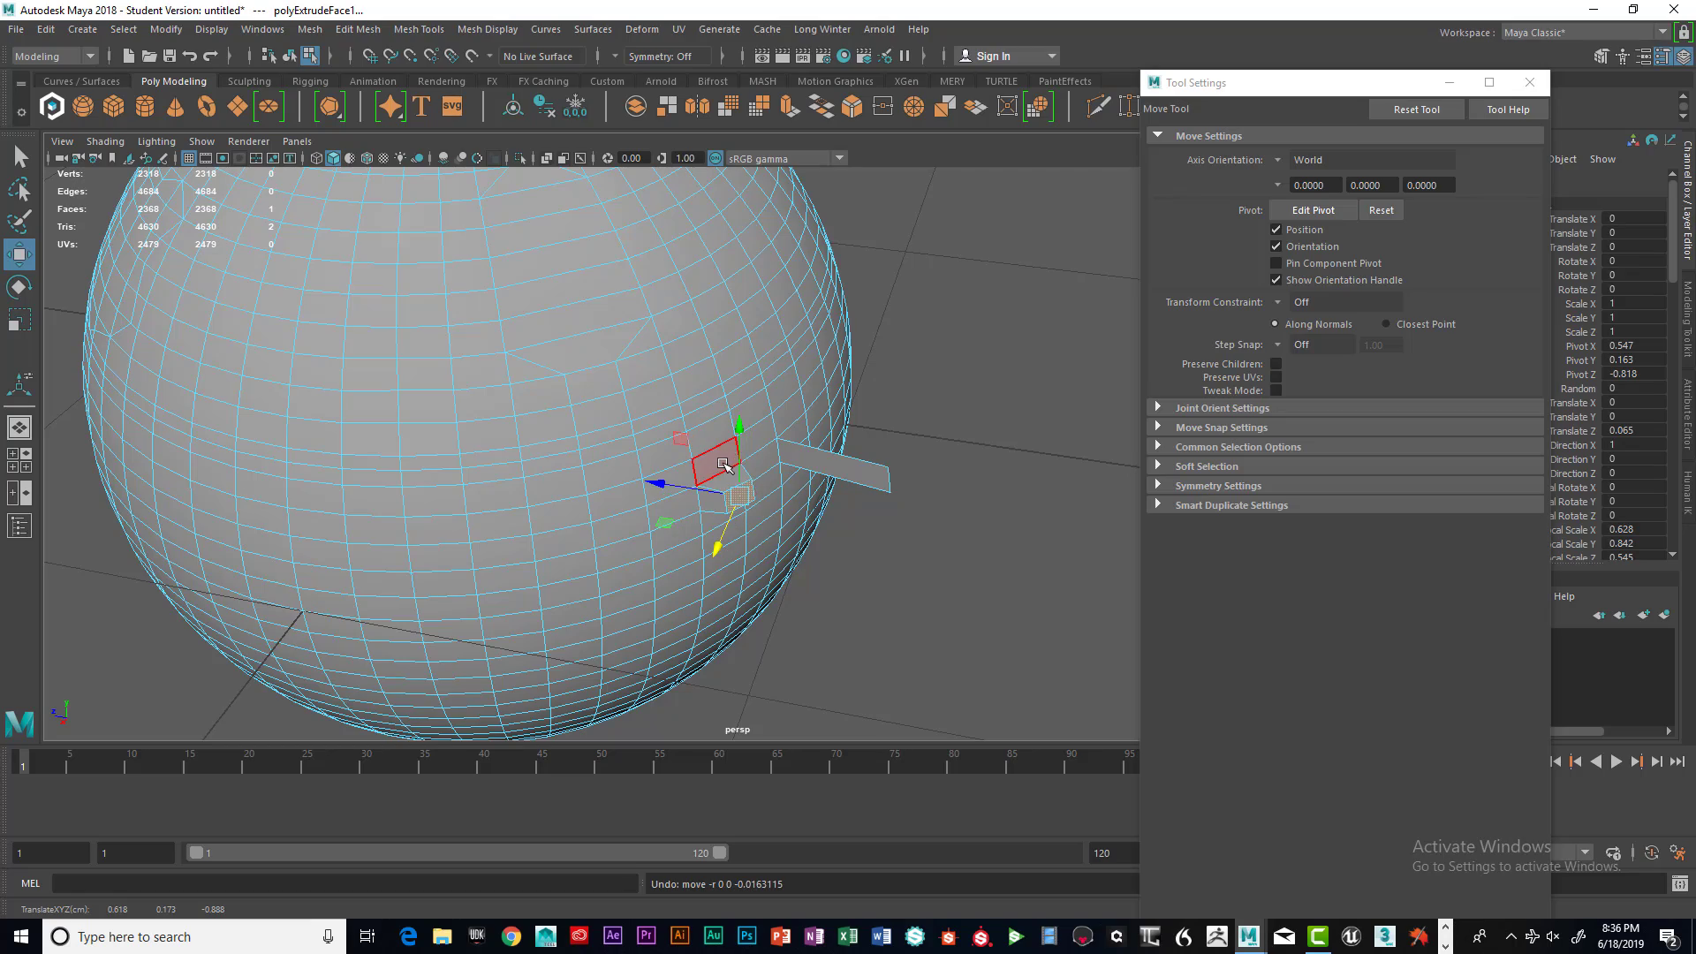
{"action": "mouse_move", "coordinate": [773, 467]}
{"action": "left_mouse_down", "text": "alt"}
{"action": "mouse_move", "coordinate": [768, 424]}
{"action": "mouse_move", "coordinate": [738, 398]}
{"action": "mouse_move", "coordinate": [688, 413]}
{"action": "mouse_move", "coordinate": [782, 433]}
{"action": "mouse_move", "coordinate": [739, 441]}
{"action": "mouse_move", "coordinate": [765, 452]}
{"action": "left_mouse_up", "text": "alt"}
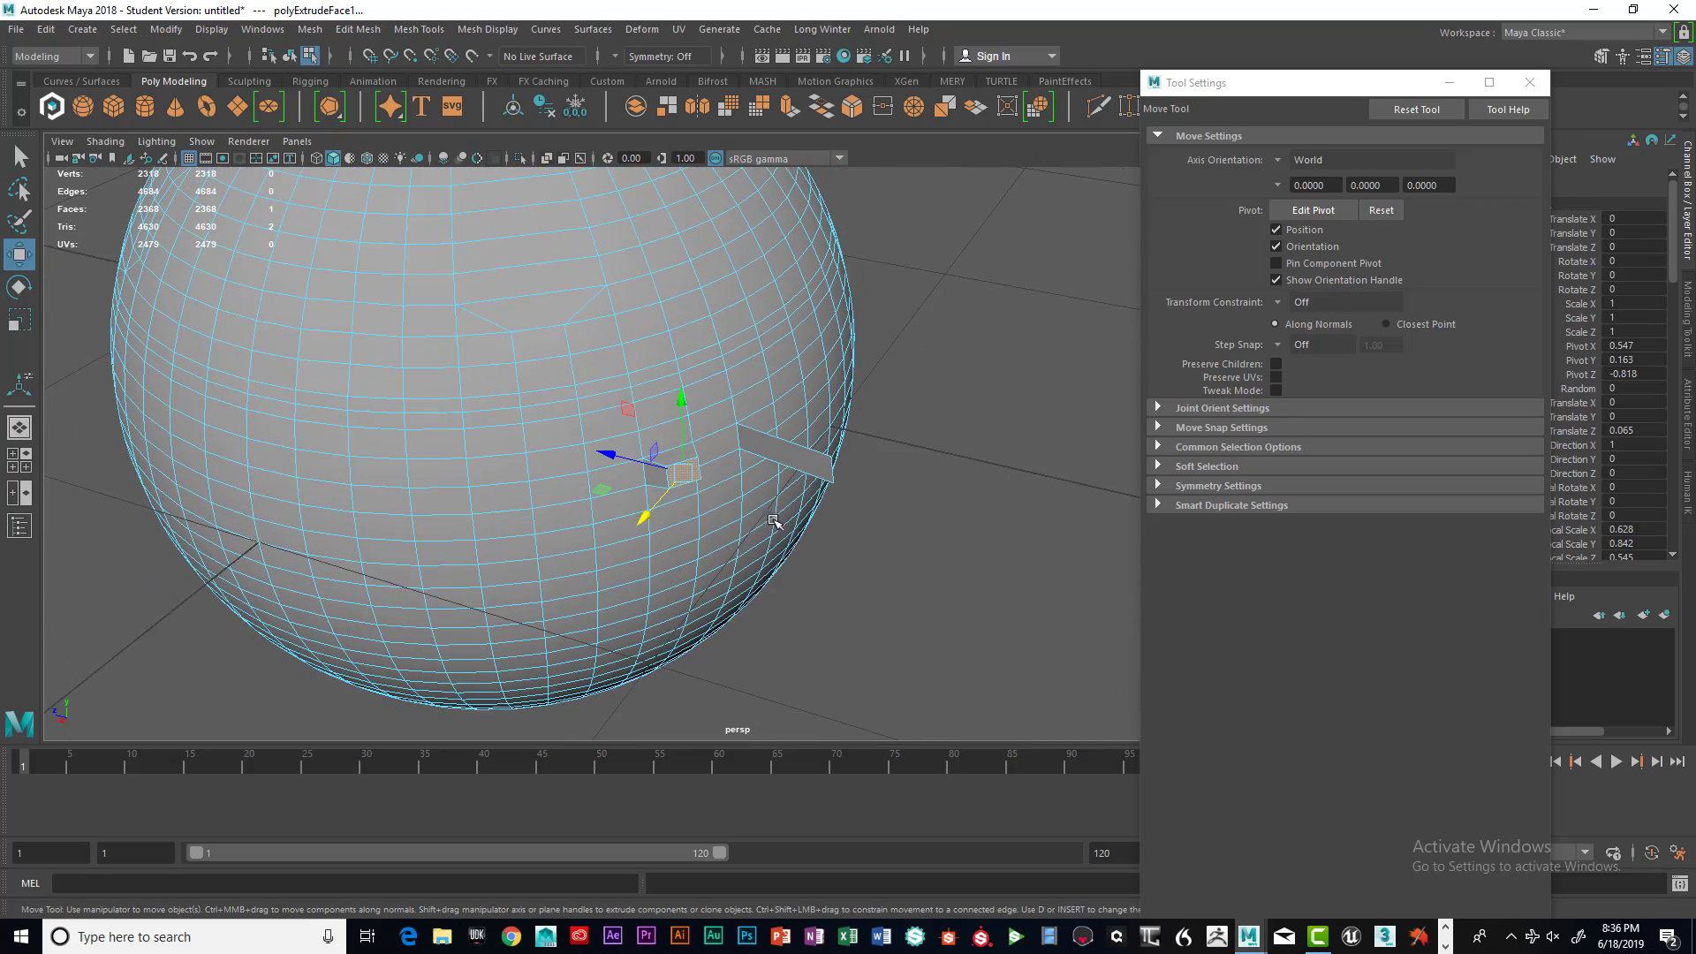
{"action": "left_click_drag", "start_coordinate": [773, 523], "coordinate": [786, 505], "text": "alt"}
{"action": "middle_click_drag", "start_coordinate": [698, 498], "coordinate": [764, 436], "text": "alt"}
{"action": "left_click_drag", "start_coordinate": [765, 436], "coordinate": [724, 455], "text": "alt"}
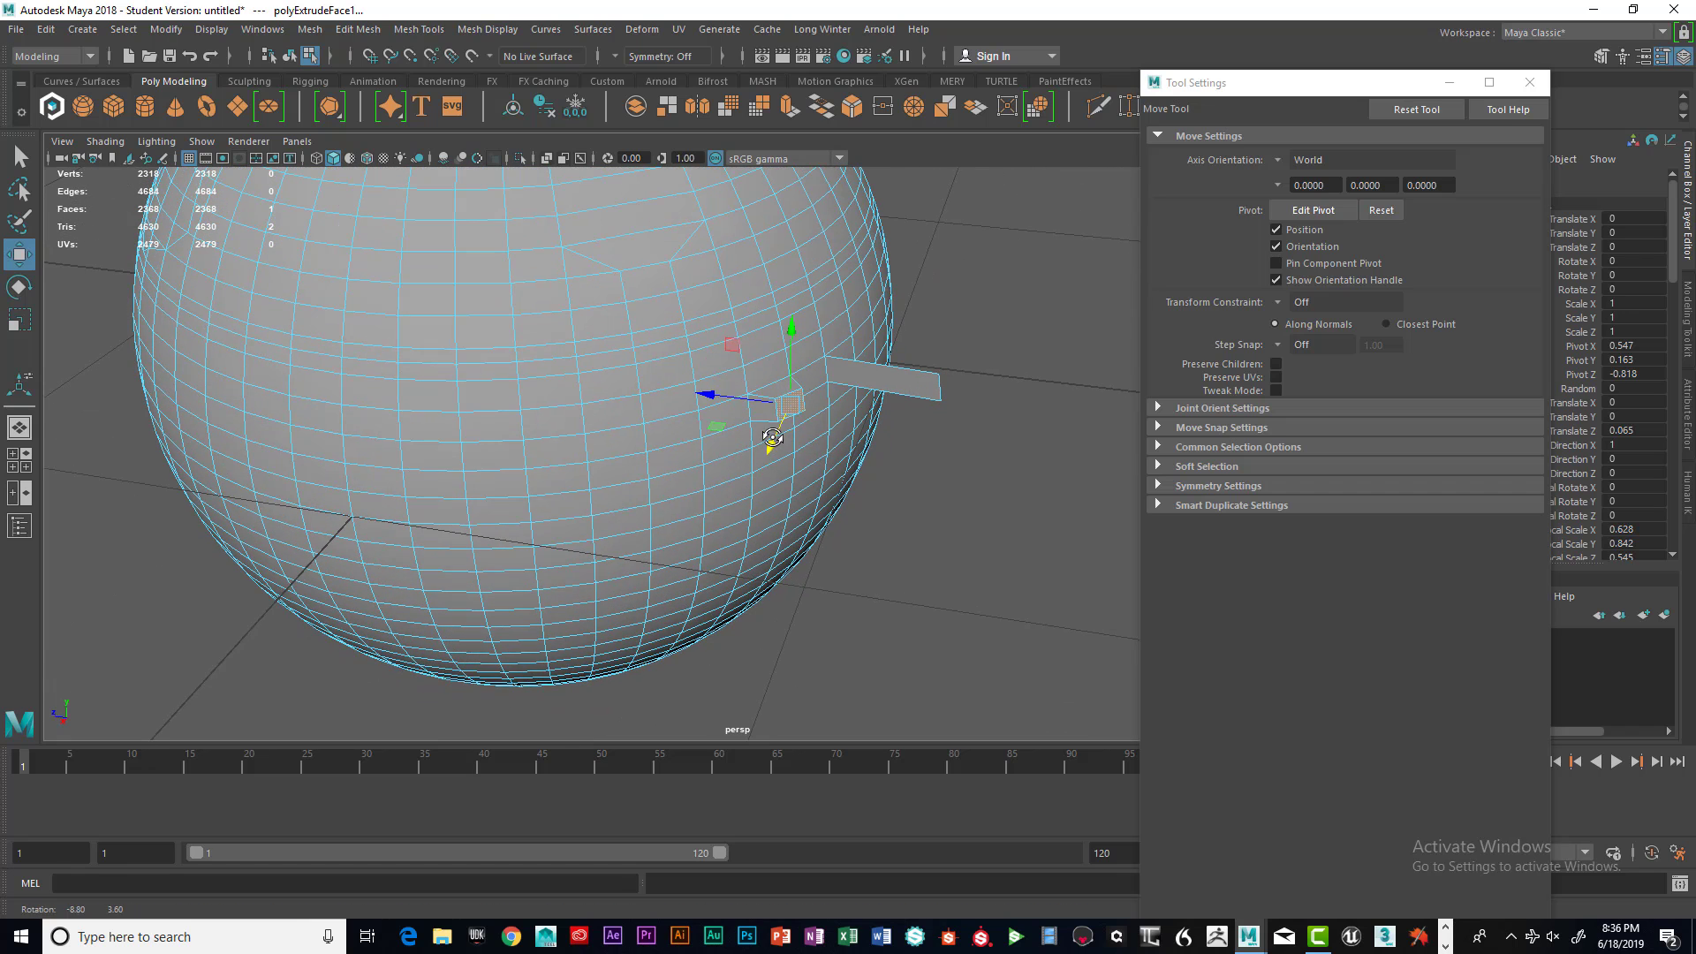
Select a face below the flap, extrude it outward about 0.117 and rotate the new face about 44 degrees
{"action": "left_click", "coordinate": [677, 460]}
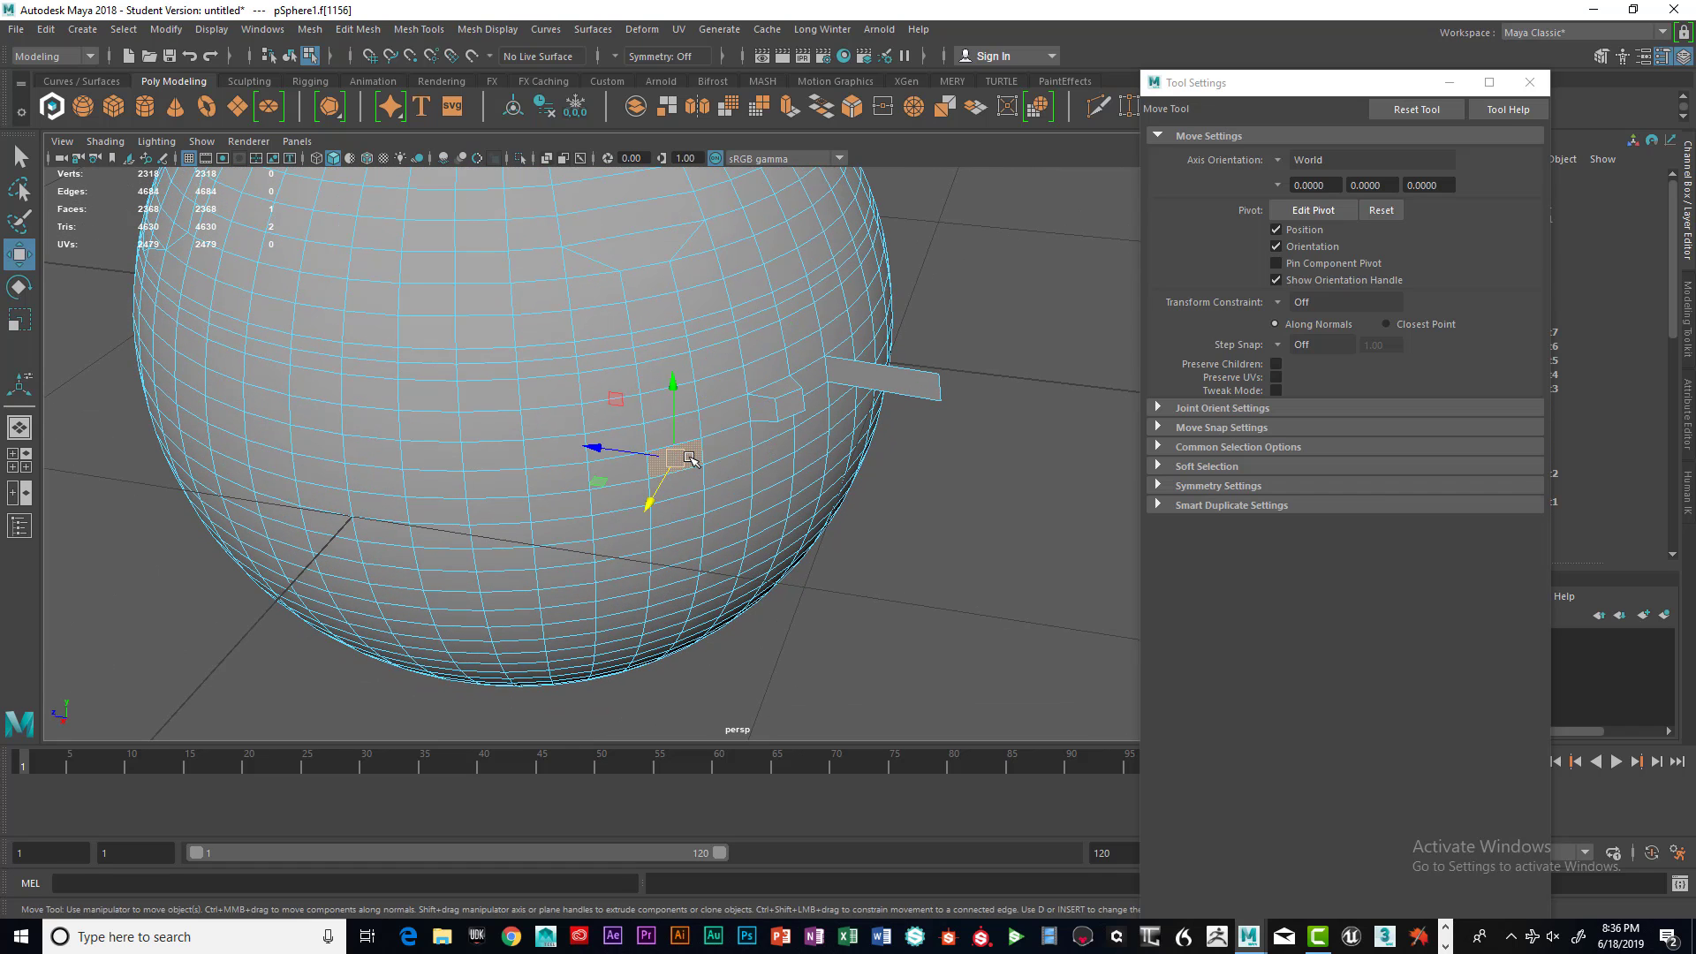
{"action": "key", "text": "q"}
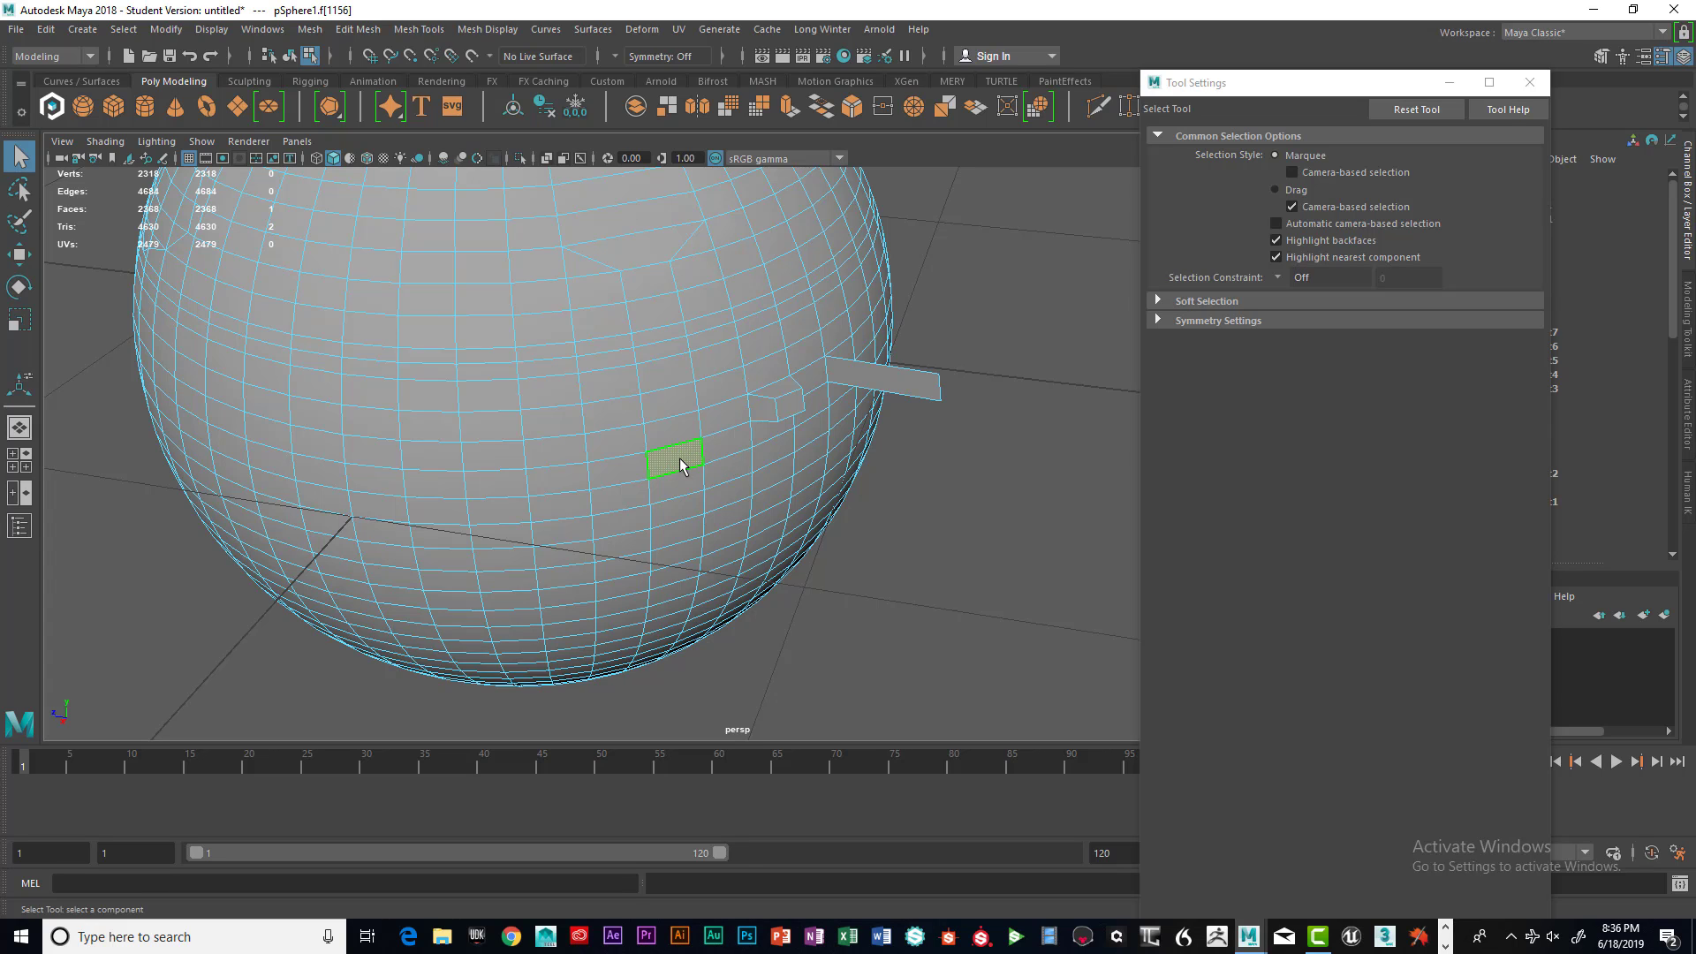
{"action": "right_click_drag", "start_coordinate": [680, 464], "coordinate": [685, 507], "text": "shift"}
{"action": "left_click_drag", "start_coordinate": [776, 447], "coordinate": [961, 438], "text": "alt"}
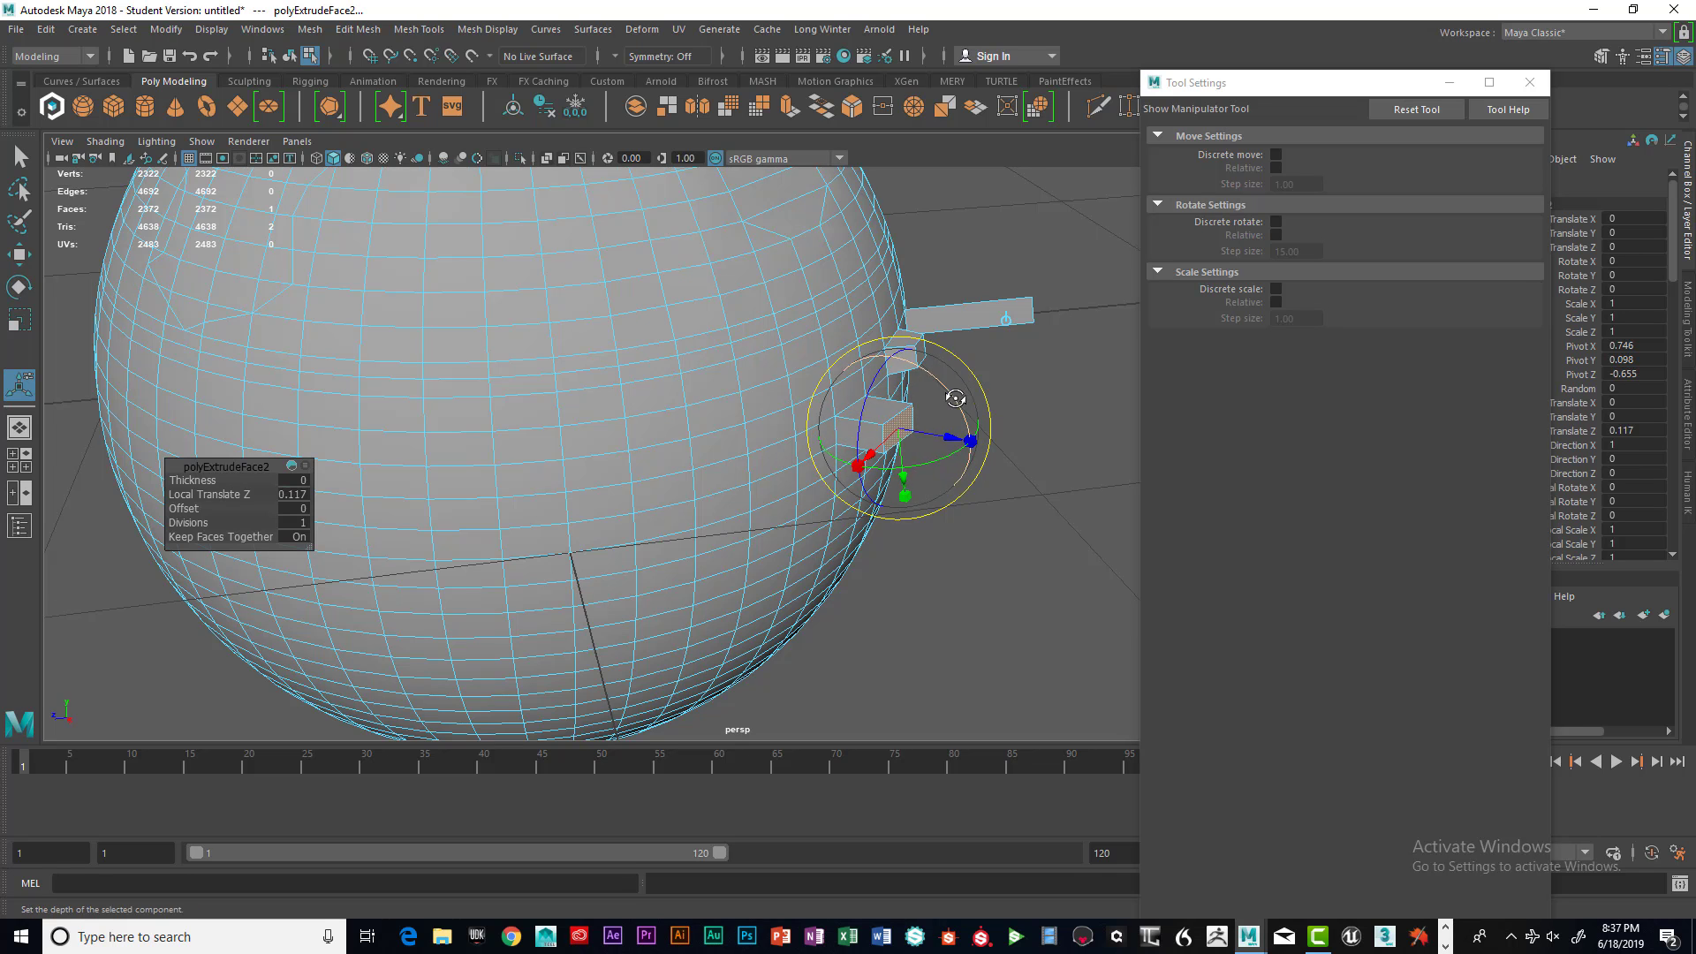
{"action": "left_click_drag", "start_coordinate": [954, 397], "coordinate": [747, 431], "text": "alt"}
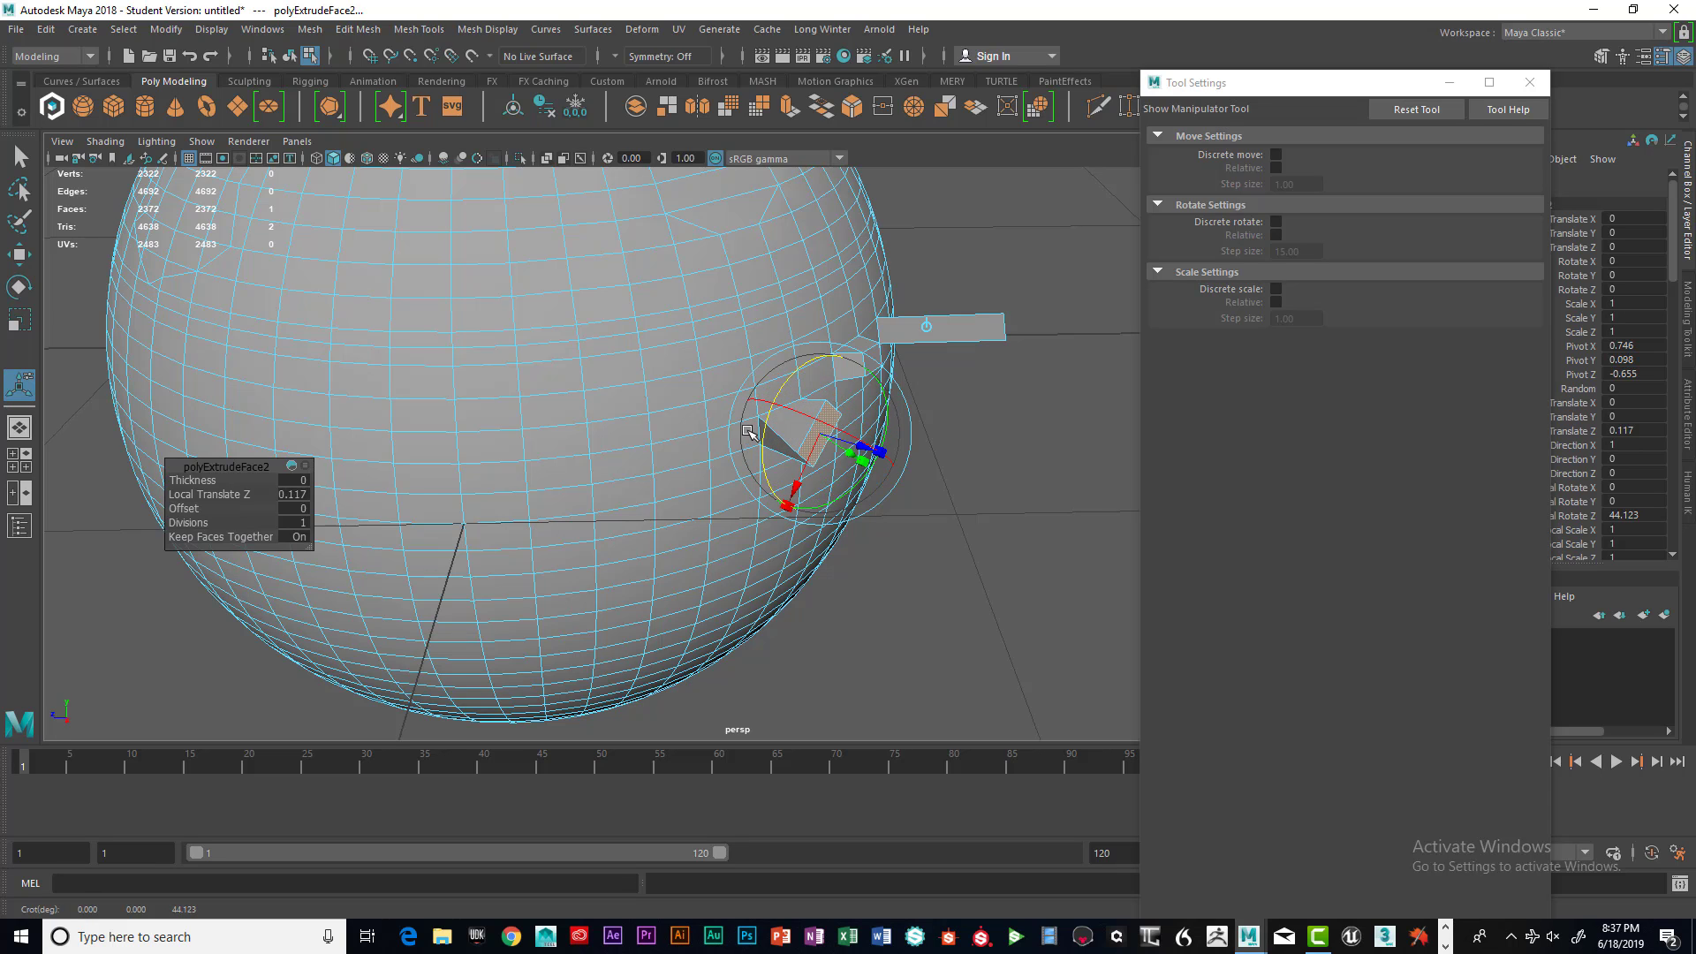
Extrude the tilted face again, about 0.079 outward, and rotate it about 29 degrees
{"action": "key", "text": "ctrl+e"}
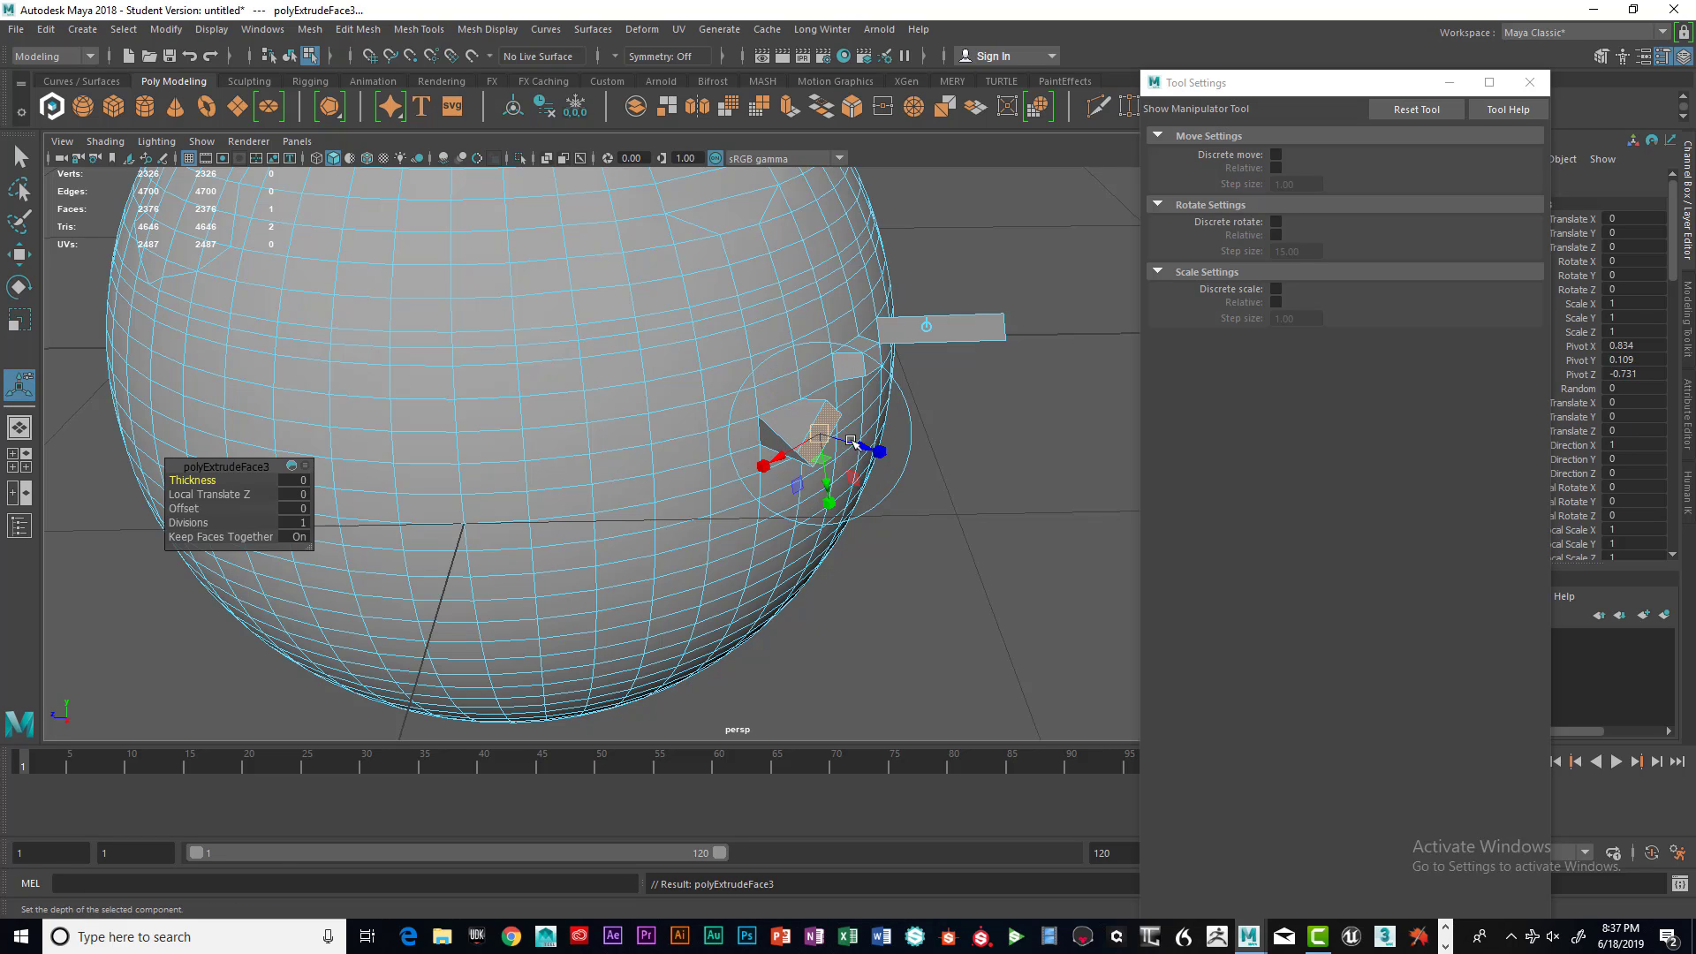
{"action": "left_click_drag", "start_coordinate": [869, 448], "coordinate": [804, 409]}
{"action": "left_click", "coordinate": [933, 401]}
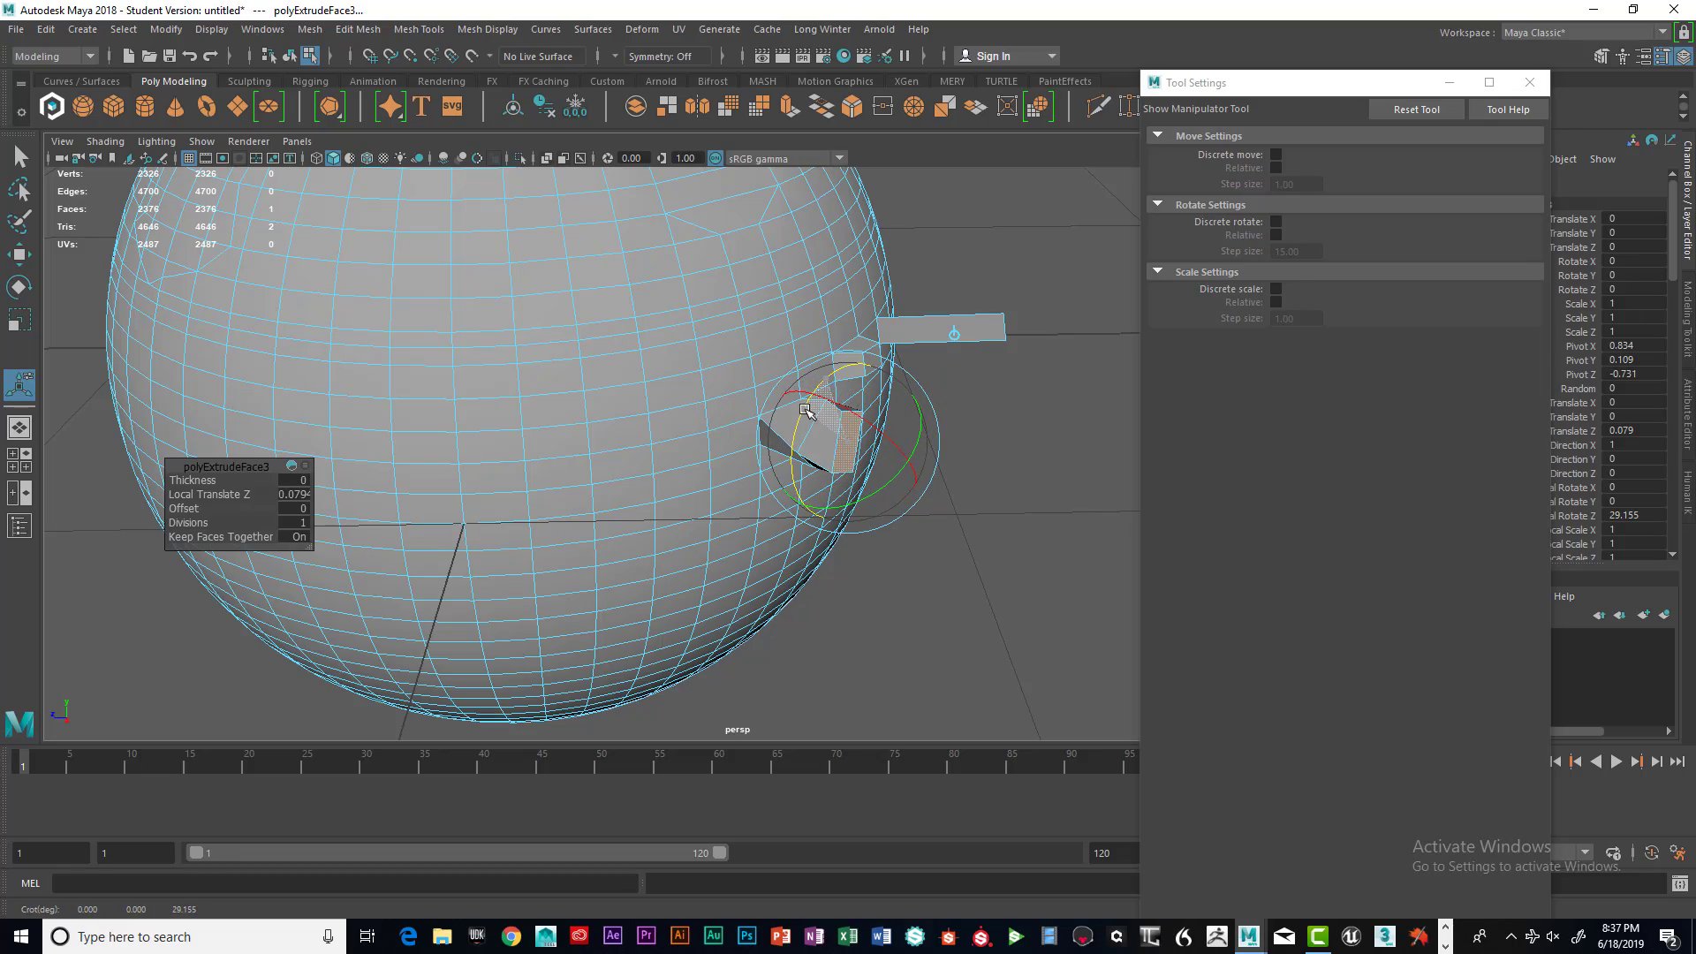
{"action": "left_click_drag", "start_coordinate": [955, 460], "coordinate": [751, 406], "text": "alt"}
{"action": "left_click", "coordinate": [972, 465]}
Return the sphere to object mode and switch to the Select tool
{"action": "right_click", "coordinate": [718, 393]}
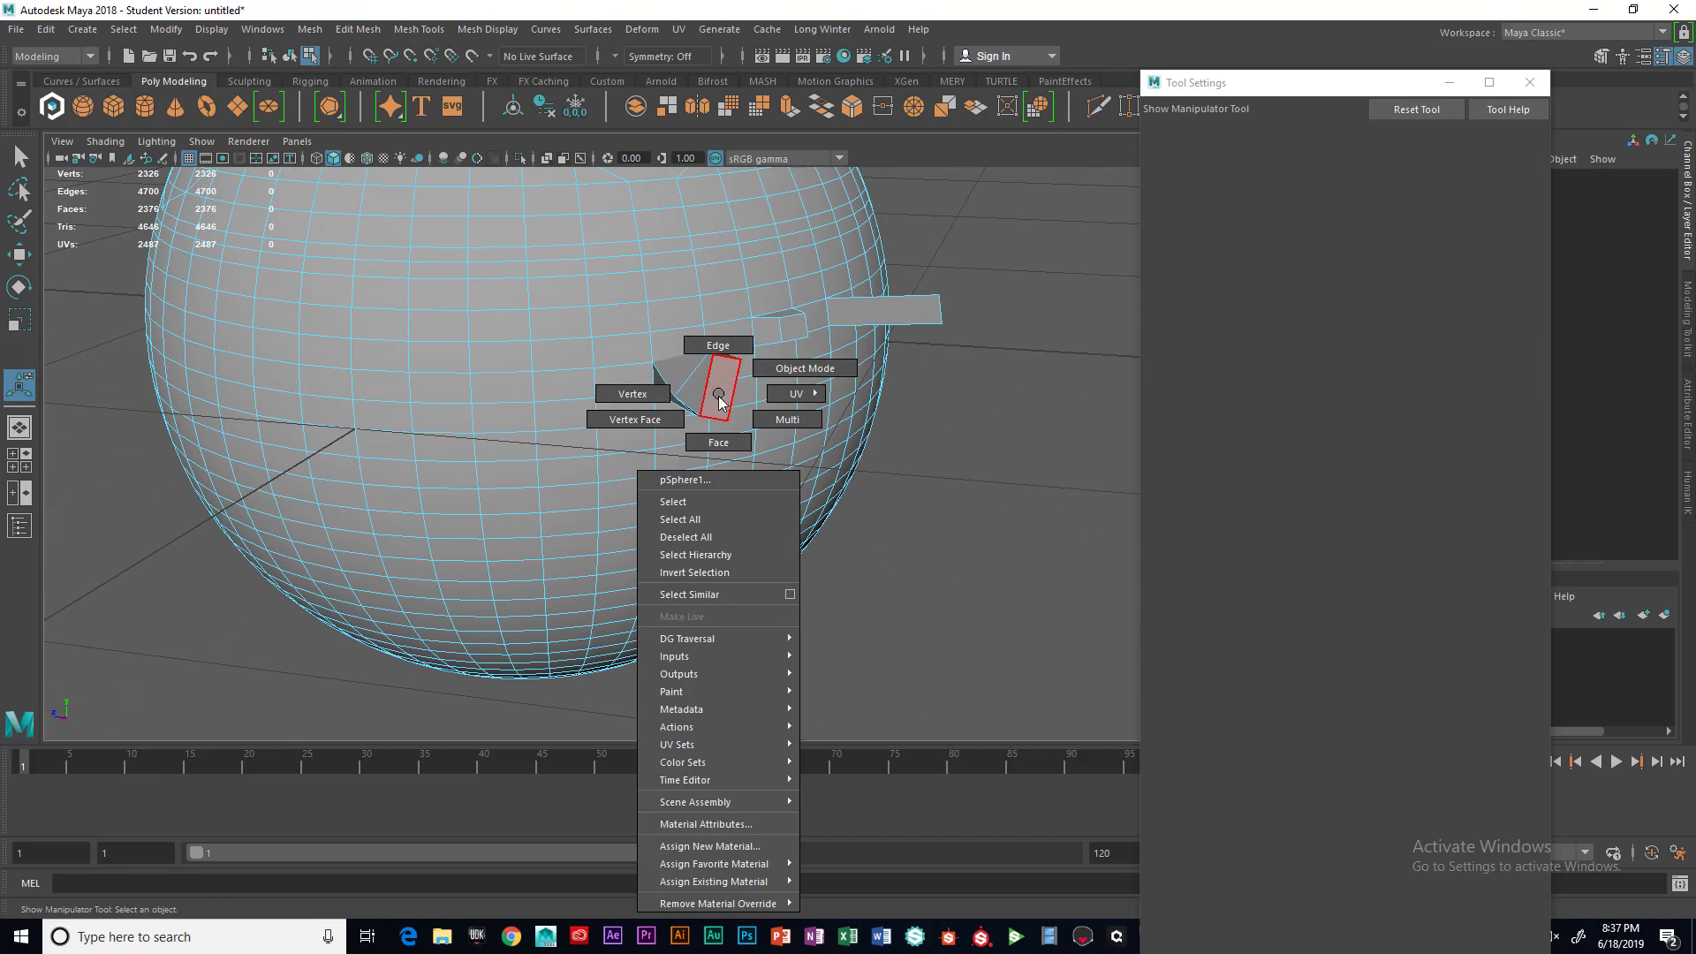
{"action": "left_click", "coordinate": [703, 500]}
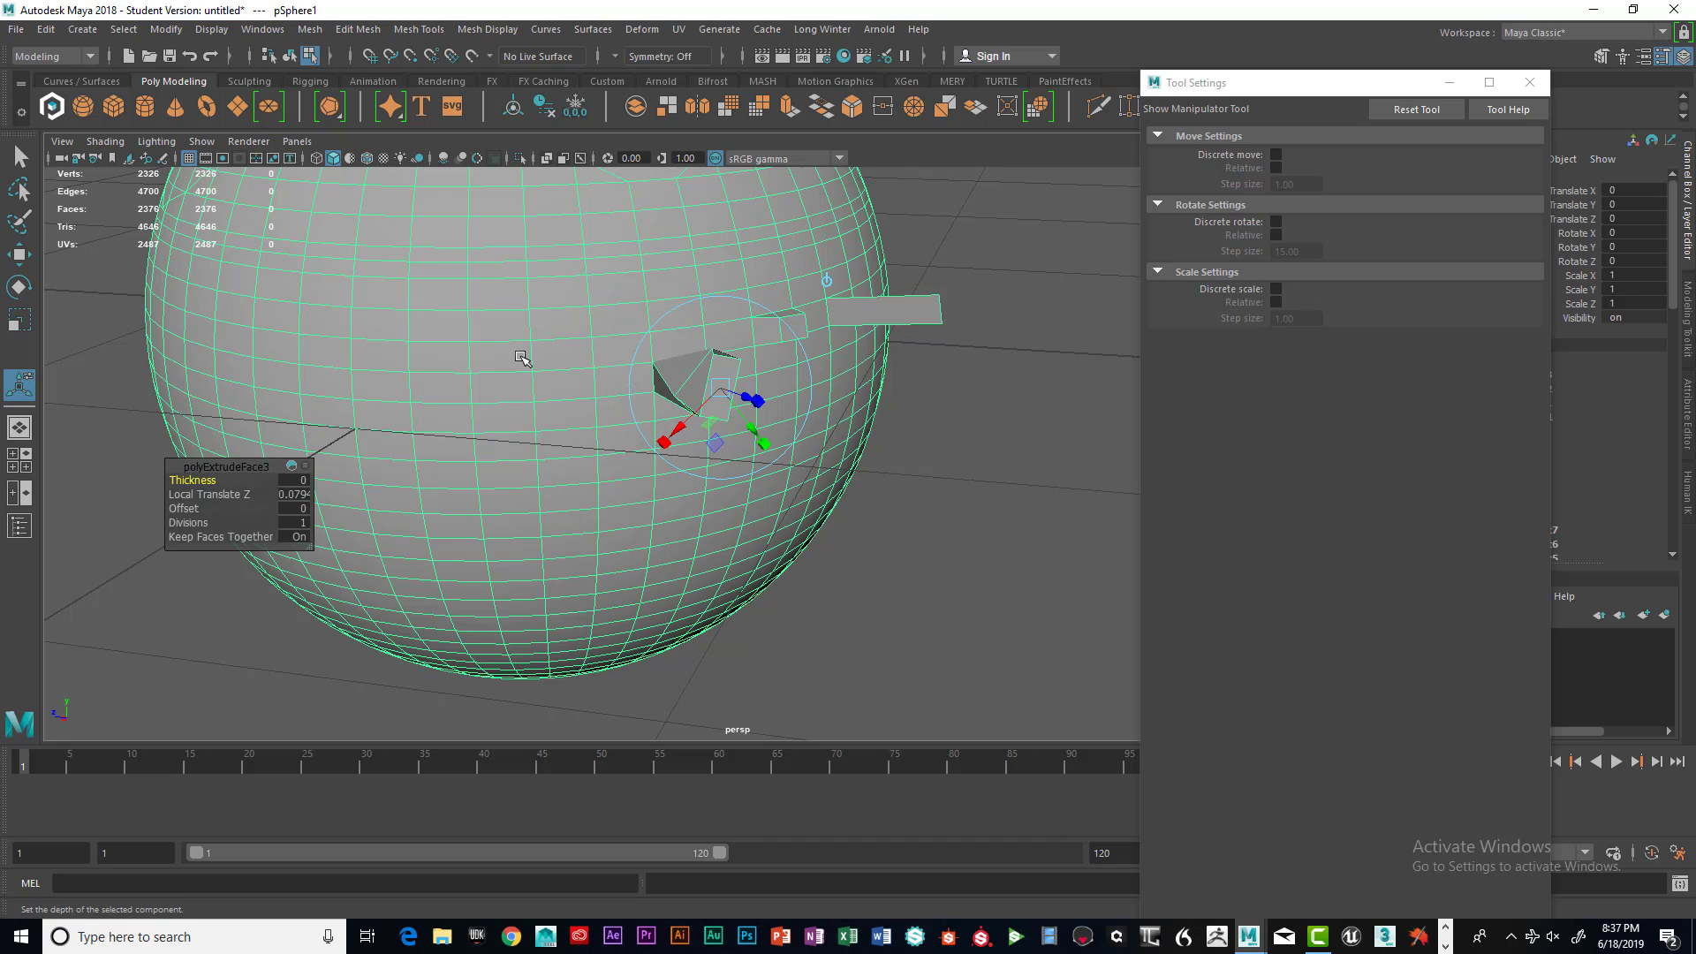
{"action": "key", "text": "q"}
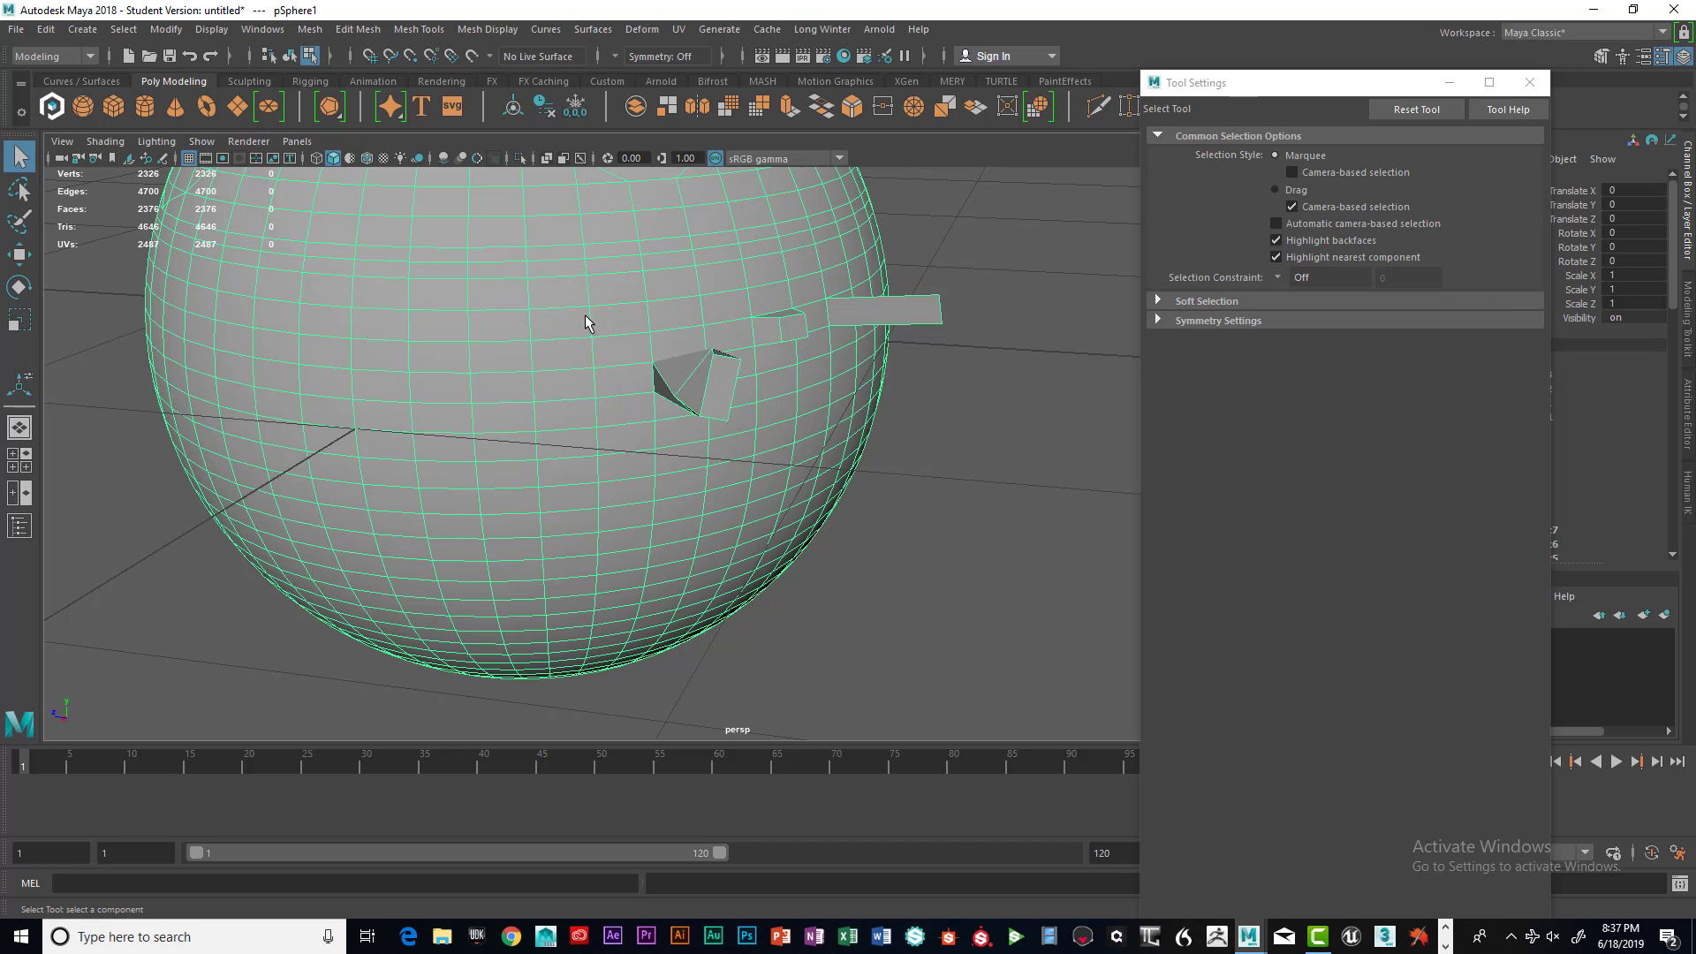
{"action": "mouse_move", "coordinate": [586, 324]}
{"action": "right_mouse_down", "text": "shift"}
{"action": "mouse_move", "coordinate": [589, 347]}
{"action": "mouse_move", "coordinate": [543, 337]}
{"action": "mouse_move", "coordinate": [506, 289]}
{"action": "mouse_move", "coordinate": [588, 270]}
{"action": "mouse_move", "coordinate": [661, 289]}
{"action": "mouse_move", "coordinate": [685, 341]}
{"action": "mouse_move", "coordinate": [534, 346]}
{"action": "mouse_move", "coordinate": [499, 291]}
{"action": "mouse_move", "coordinate": [578, 367]}
{"action": "mouse_move", "coordinate": [562, 407]}
{"action": "right_mouse_up", "text": "shift"}
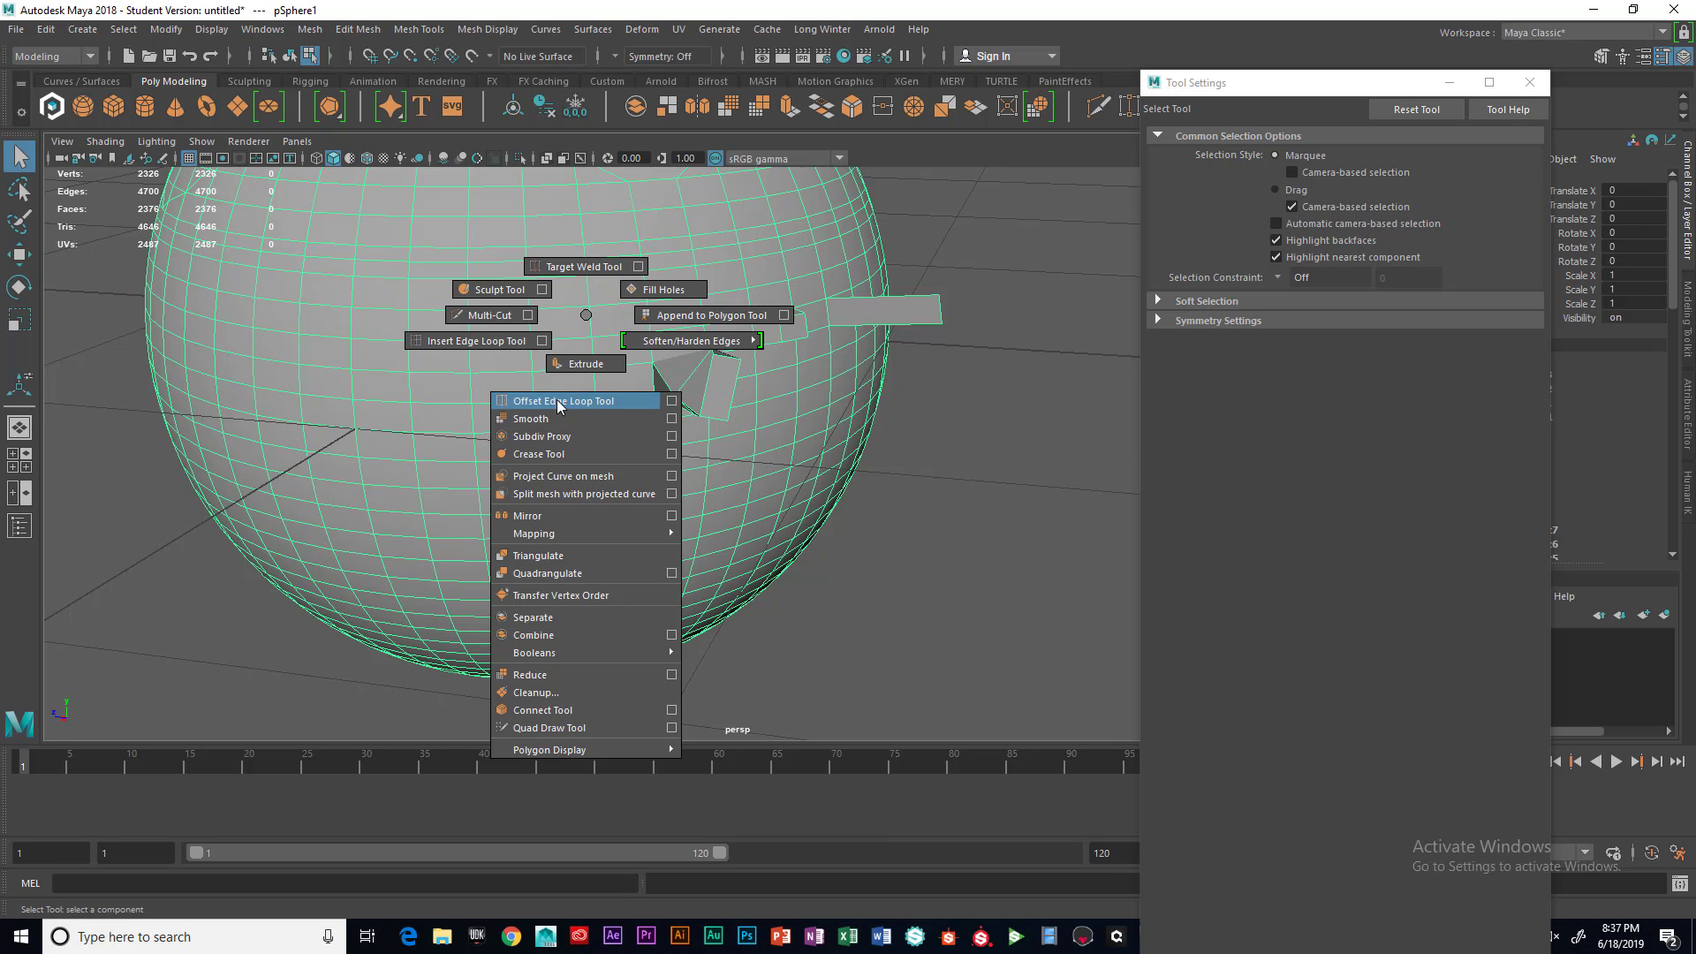
{"action": "mouse_move", "coordinate": [536, 417]}
{"action": "right_mouse_down", "text": "shift"}
{"action": "mouse_move", "coordinate": [571, 464]}
{"action": "mouse_move", "coordinate": [552, 482]}
{"action": "mouse_move", "coordinate": [538, 733]}
{"action": "mouse_move", "coordinate": [543, 561]}
{"action": "mouse_move", "coordinate": [584, 384]}
{"action": "mouse_move", "coordinate": [530, 520]}
{"action": "mouse_move", "coordinate": [529, 597]}
{"action": "mouse_move", "coordinate": [521, 295]}
{"action": "mouse_move", "coordinate": [574, 271]}
{"action": "mouse_move", "coordinate": [681, 320]}
{"action": "mouse_move", "coordinate": [583, 363]}
{"action": "mouse_move", "coordinate": [495, 288]}
{"action": "mouse_move", "coordinate": [578, 266]}
{"action": "mouse_move", "coordinate": [658, 347]}
{"action": "mouse_move", "coordinate": [570, 369]}
{"action": "mouse_move", "coordinate": [574, 269]}
{"action": "mouse_move", "coordinate": [688, 318]}
{"action": "mouse_move", "coordinate": [561, 374]}
{"action": "mouse_move", "coordinate": [503, 340]}
{"action": "mouse_move", "coordinate": [579, 267]}
{"action": "mouse_move", "coordinate": [667, 296]}
{"action": "mouse_move", "coordinate": [602, 369]}
{"action": "mouse_move", "coordinate": [529, 362]}
{"action": "mouse_move", "coordinate": [516, 269]}
{"action": "mouse_move", "coordinate": [517, 382]}
{"action": "mouse_move", "coordinate": [678, 344]}
{"action": "mouse_move", "coordinate": [586, 318]}
{"action": "mouse_move", "coordinate": [585, 272]}
{"action": "mouse_move", "coordinate": [545, 341]}
{"action": "mouse_move", "coordinate": [585, 268]}
{"action": "mouse_move", "coordinate": [583, 321]}
{"action": "right_mouse_up", "text": "shift"}
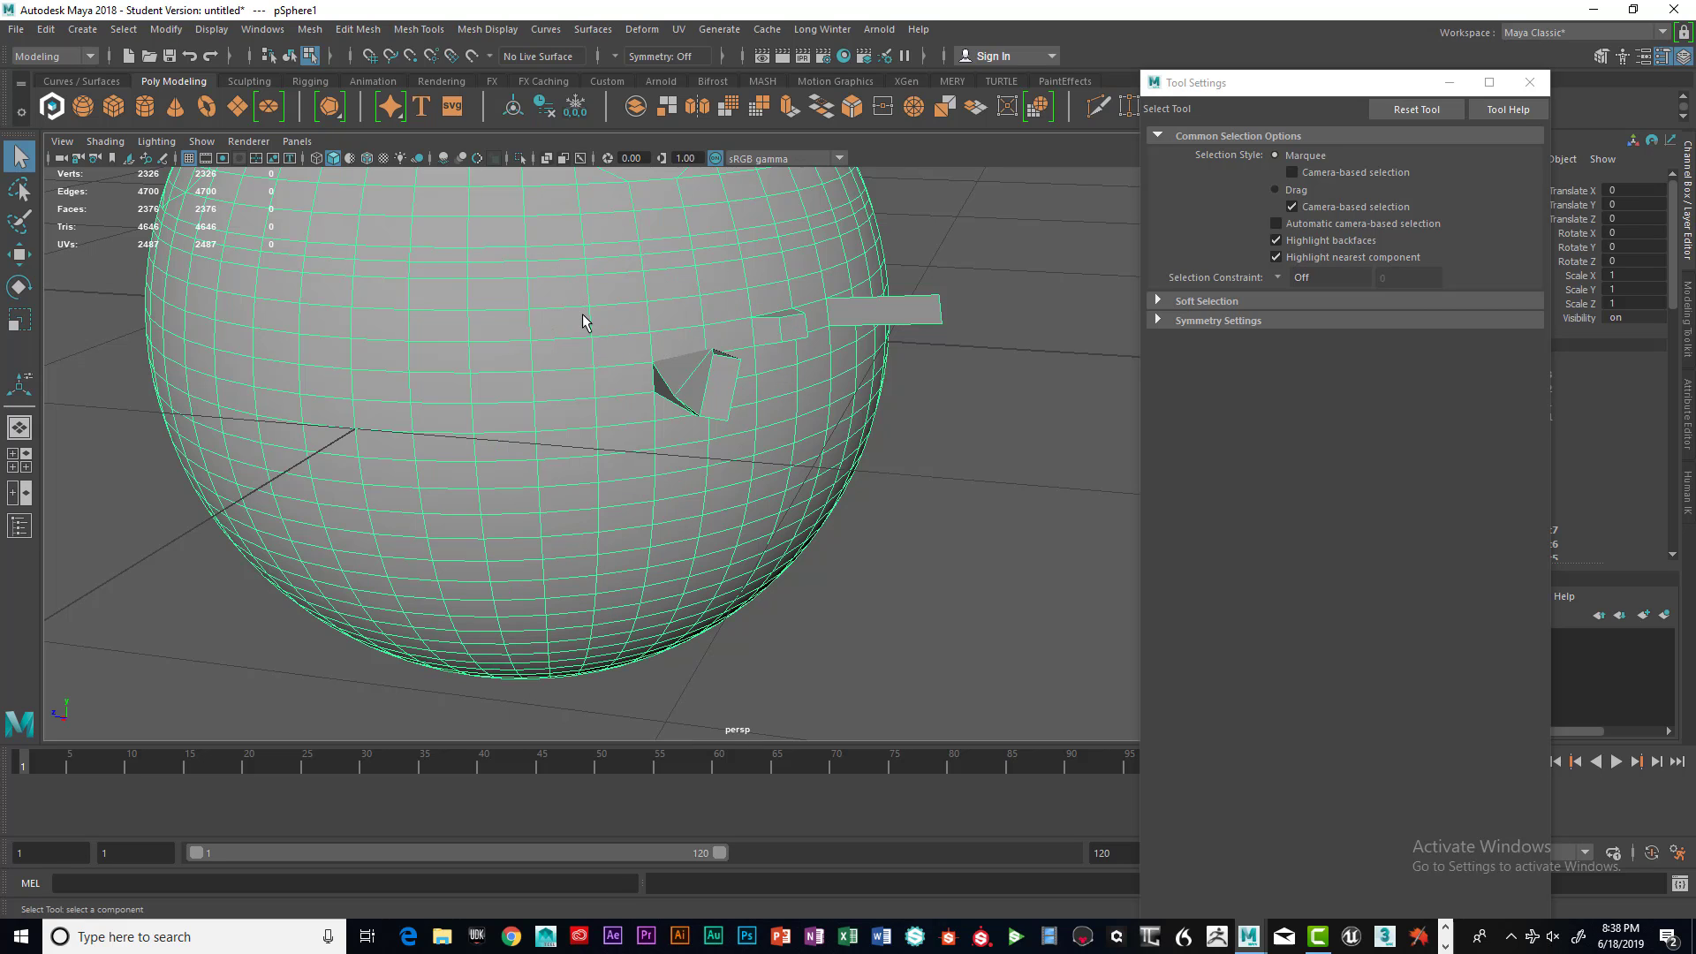